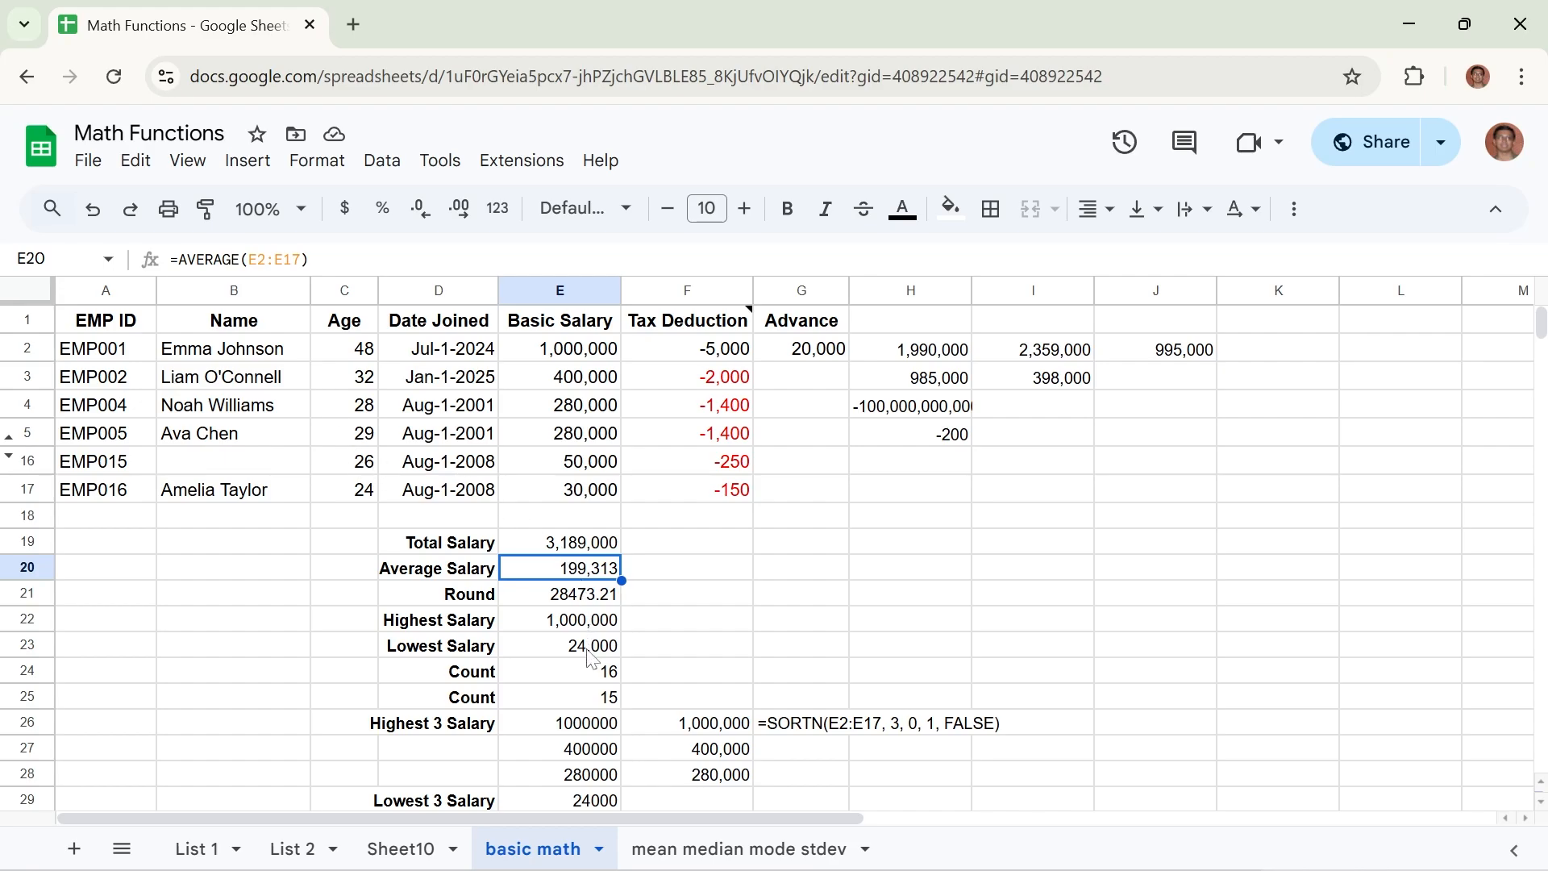
Examine the existing formulas for the count, total and average salary, the cell-by-cell addition in H2 and the SUM in I2.
left_click(569, 675)
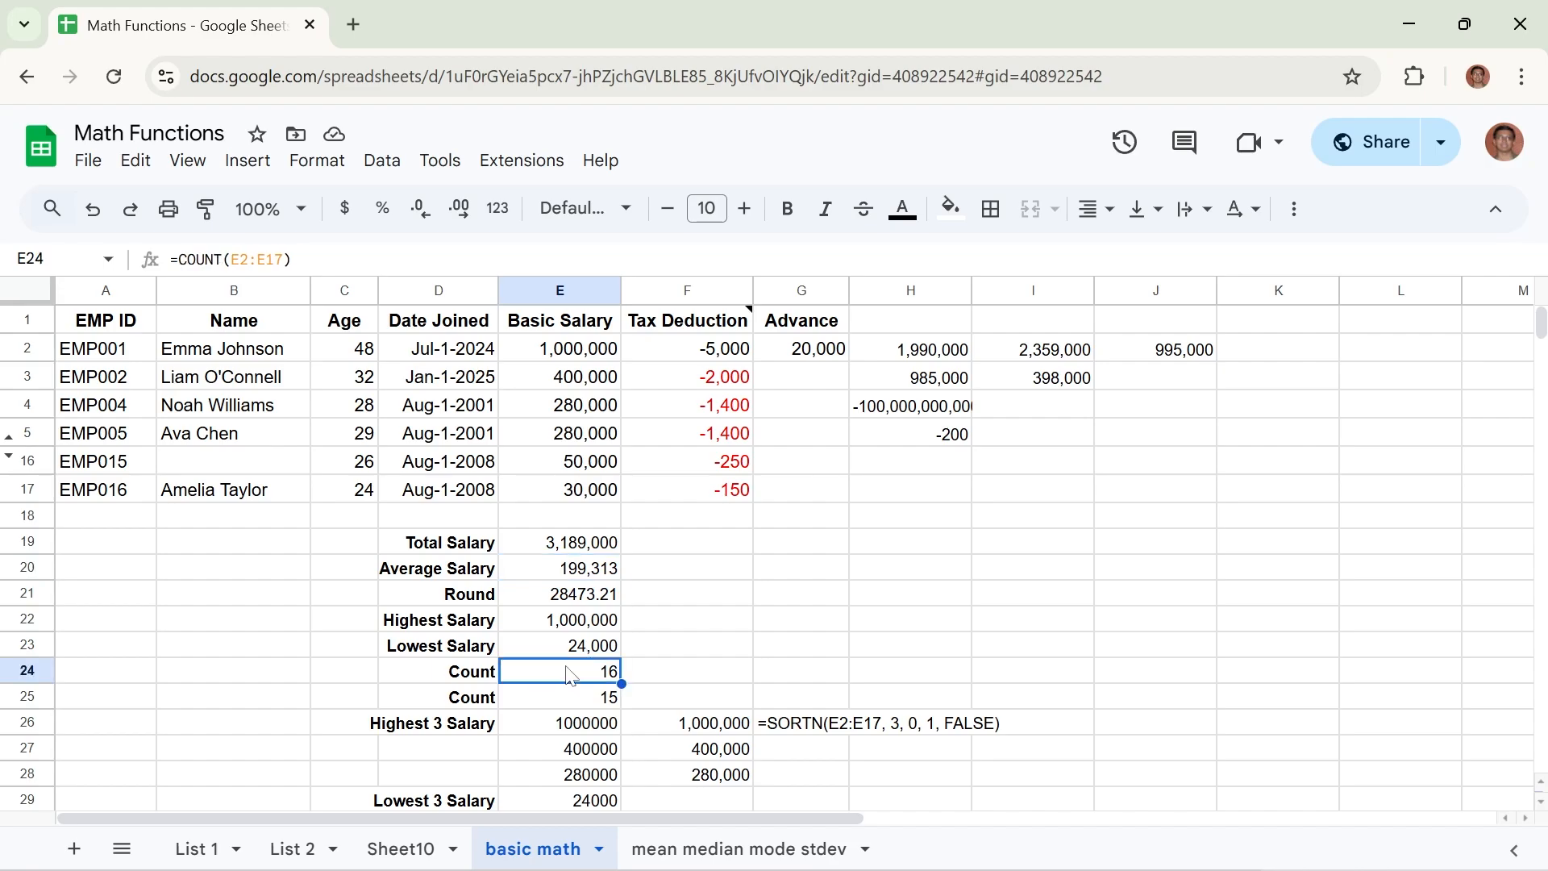
left_click(579, 546)
left_click(933, 354)
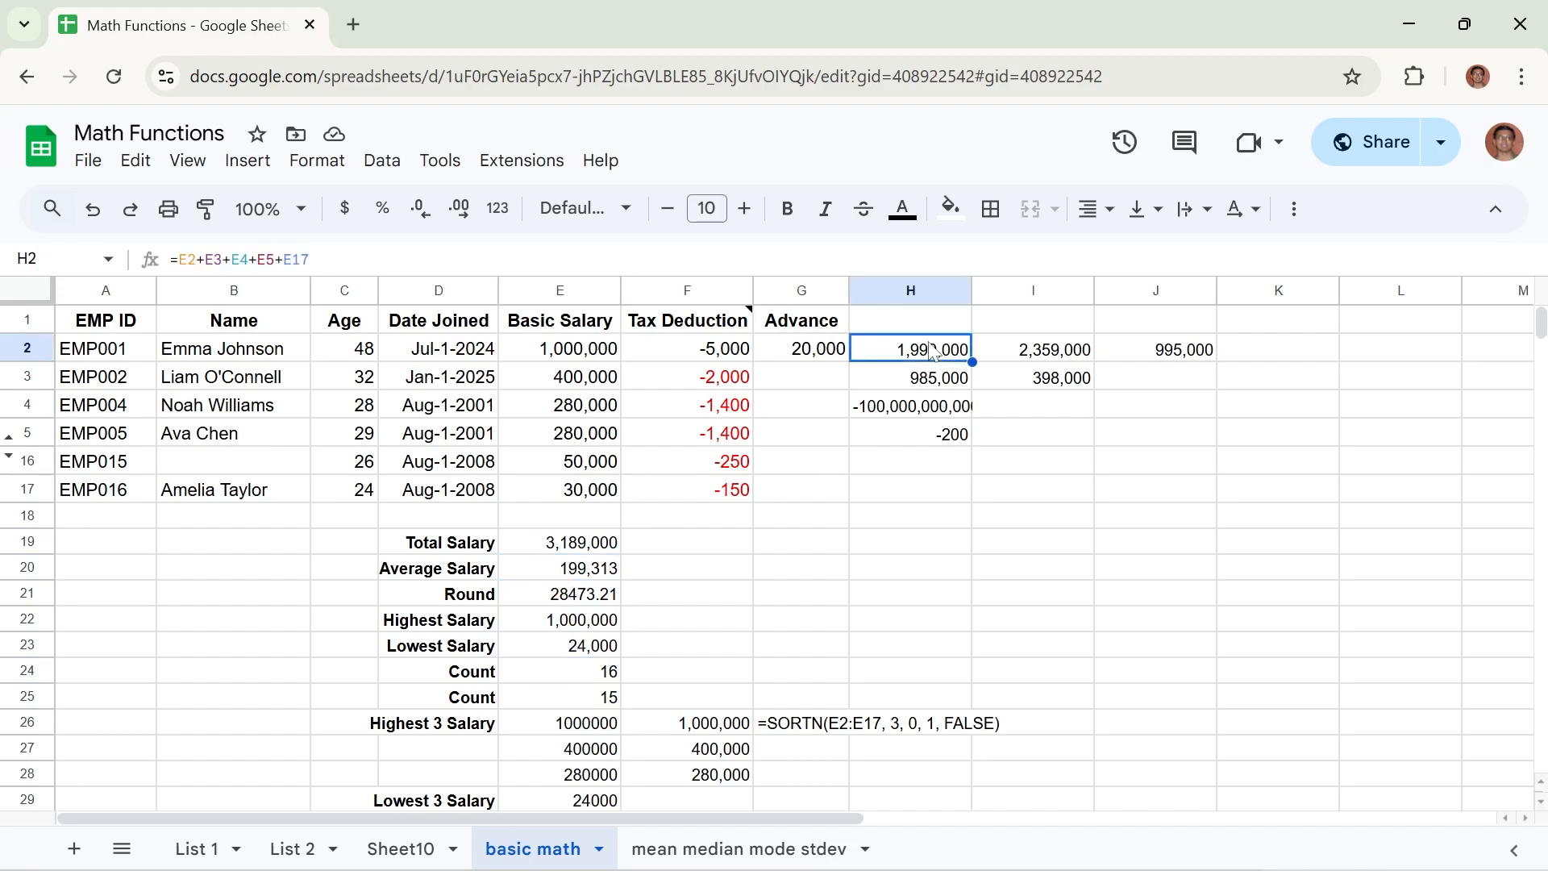
left_click(1055, 349)
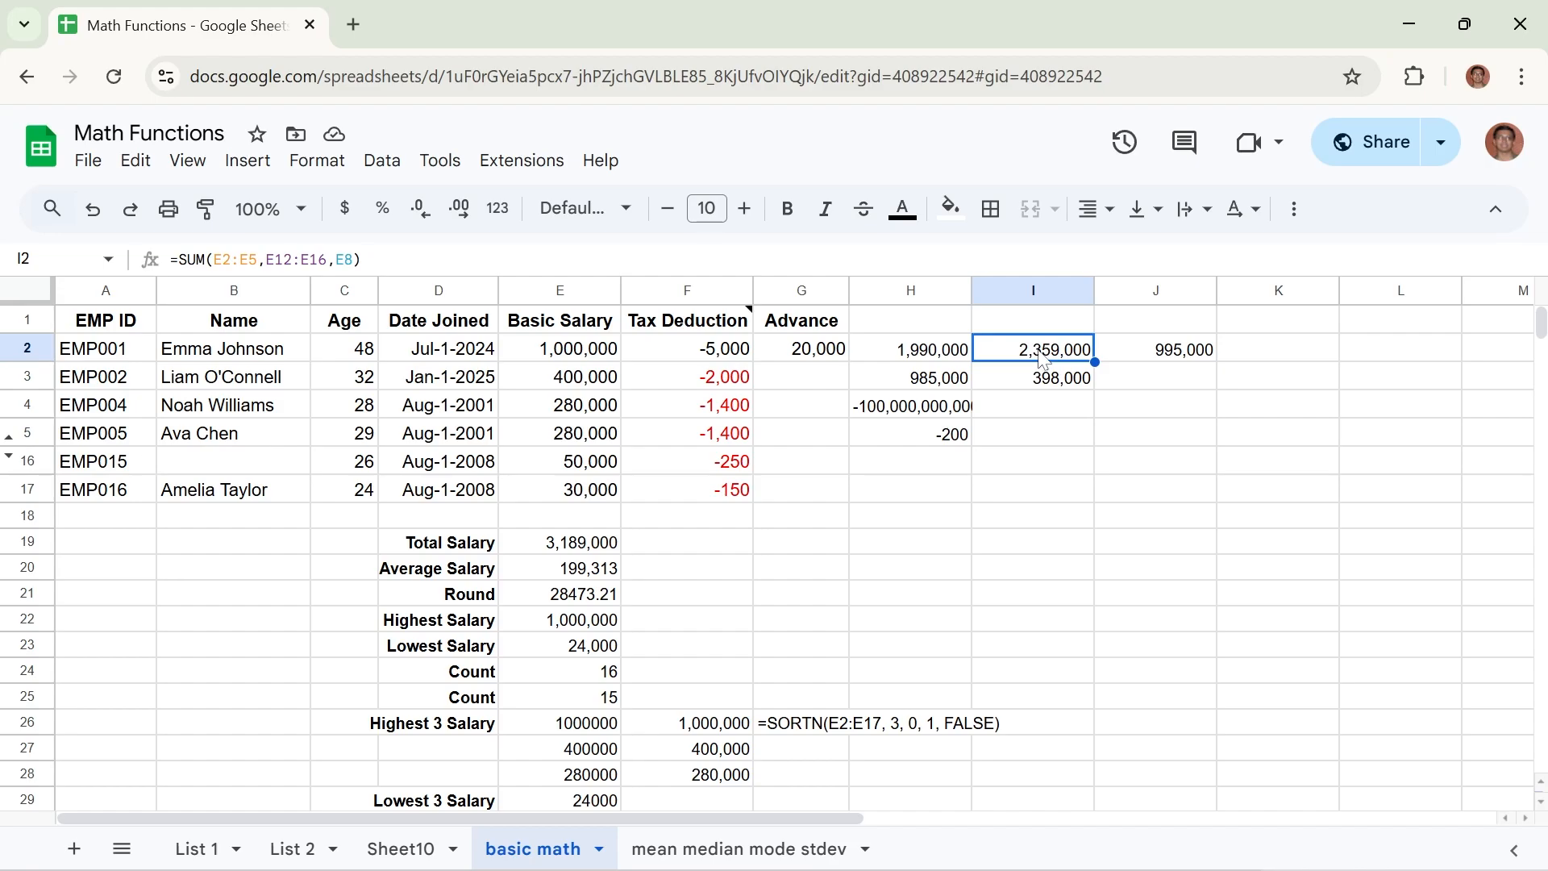
left_click(919, 358)
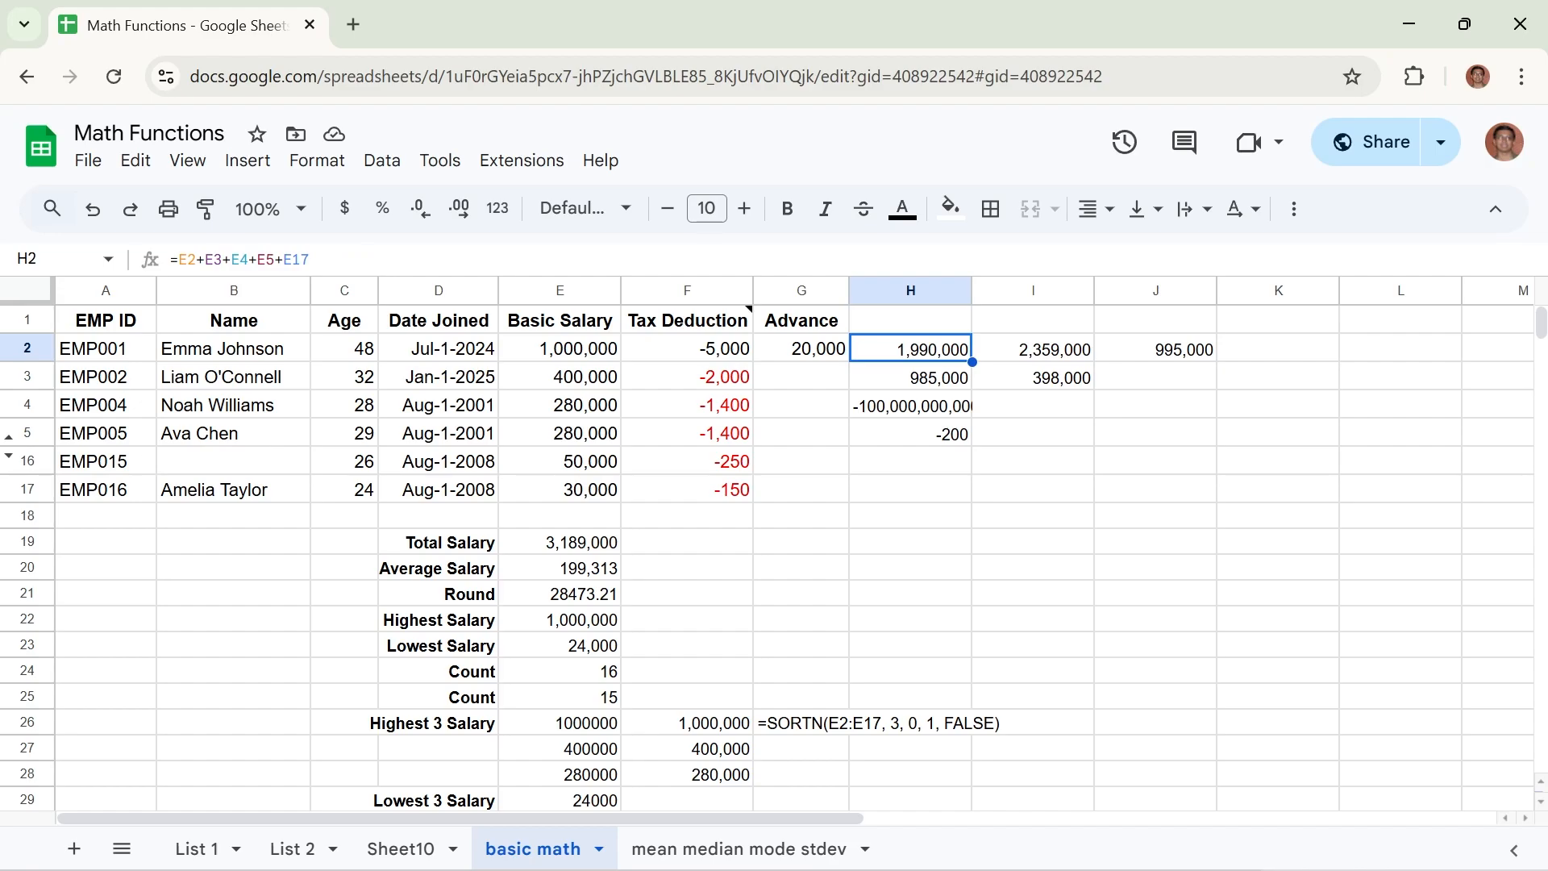
left_click_drag(196, 260, 205, 259)
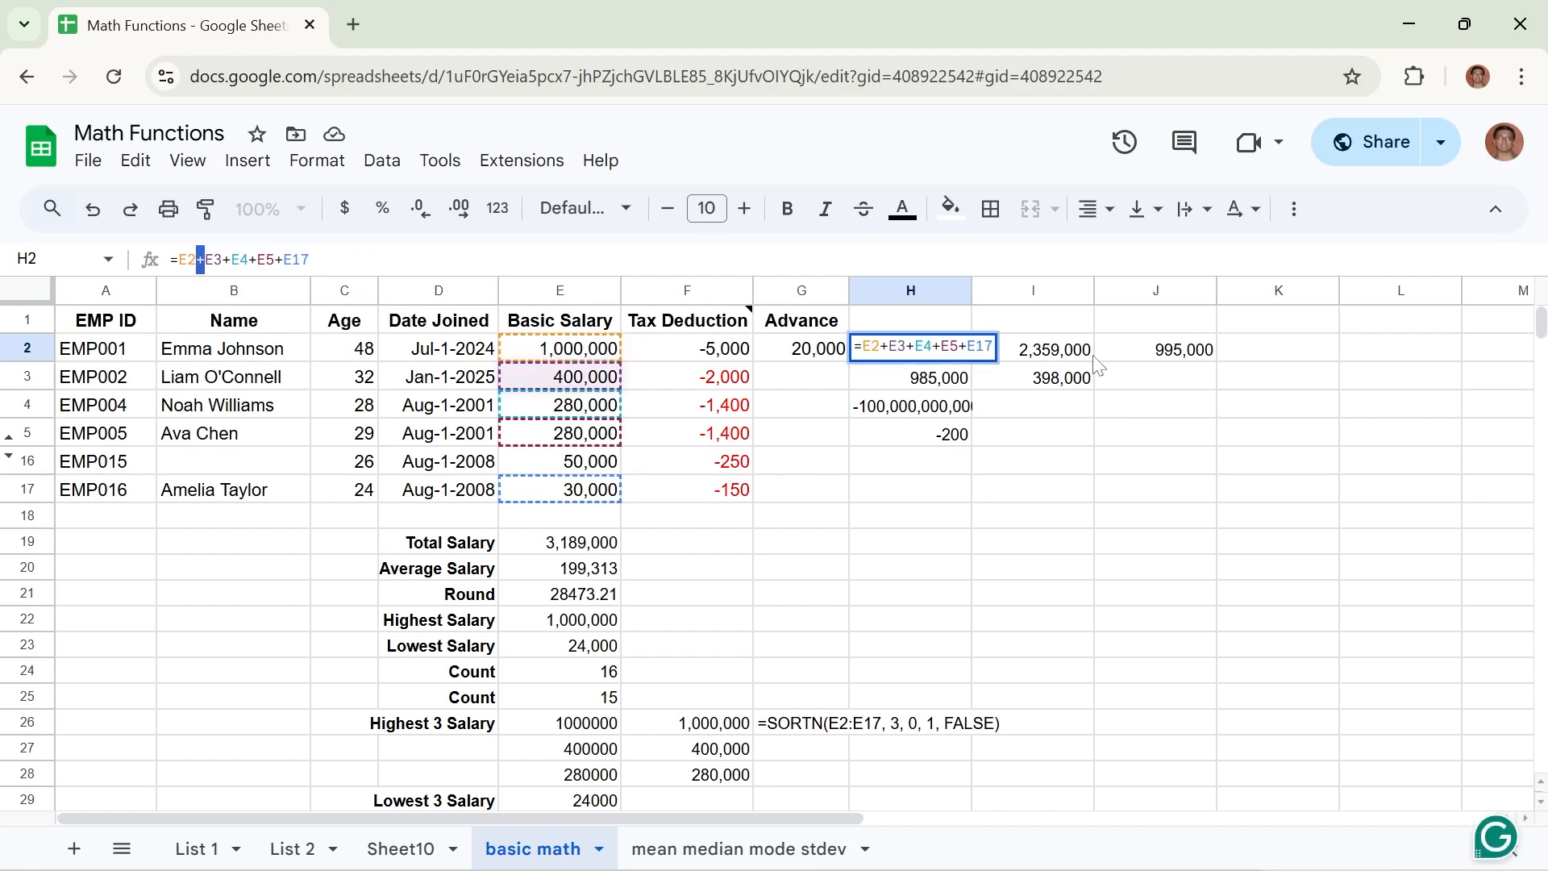
key("Escape")
left_click(1065, 355)
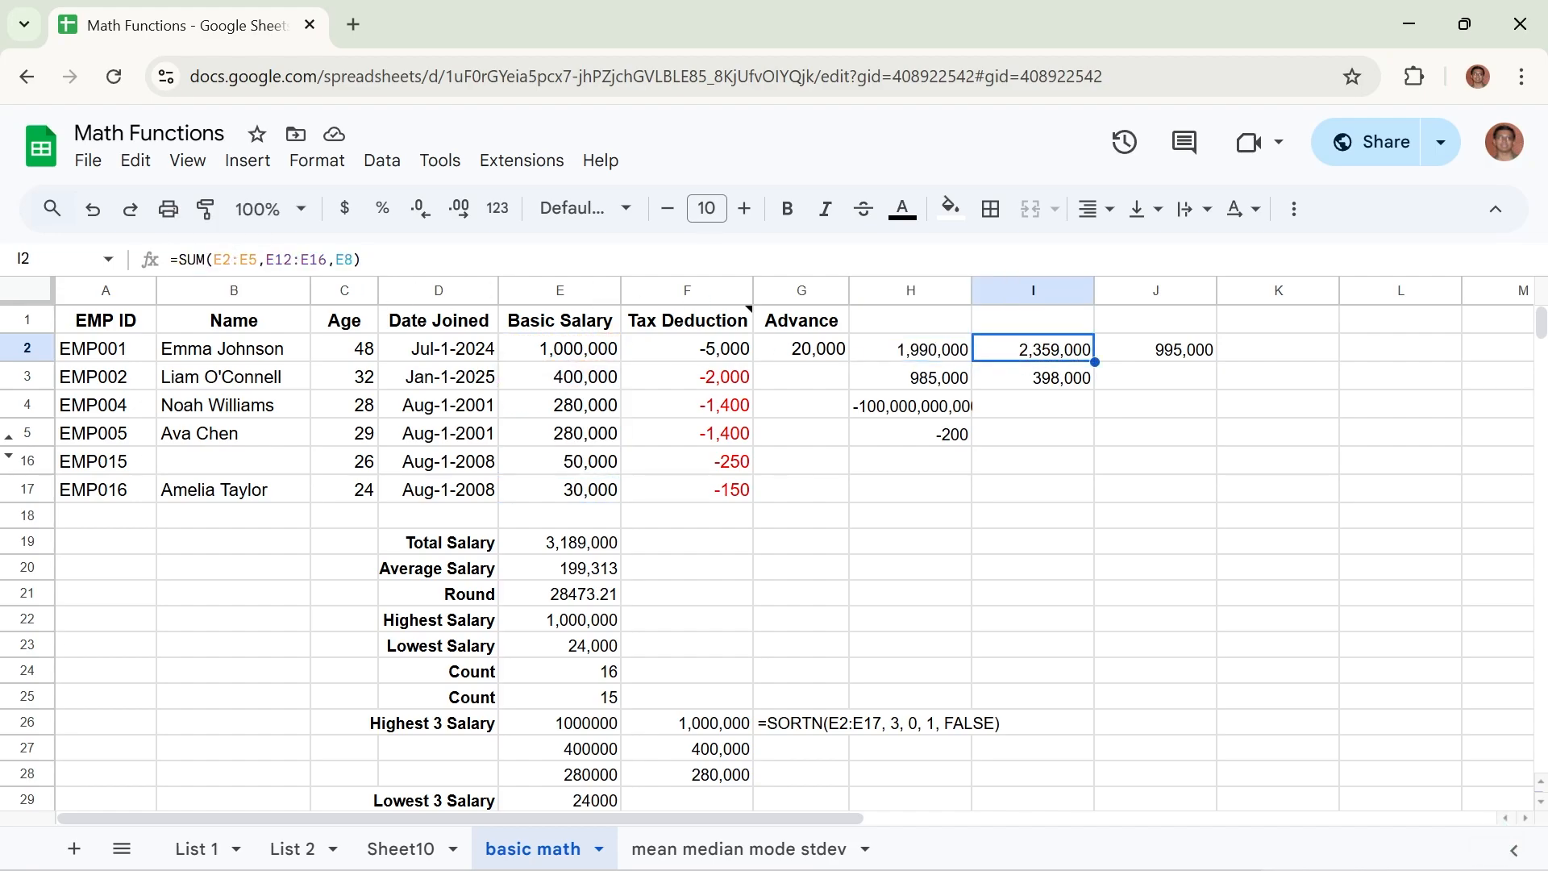
double_click(1060, 355)
left_click_drag(362, 260, 178, 260)
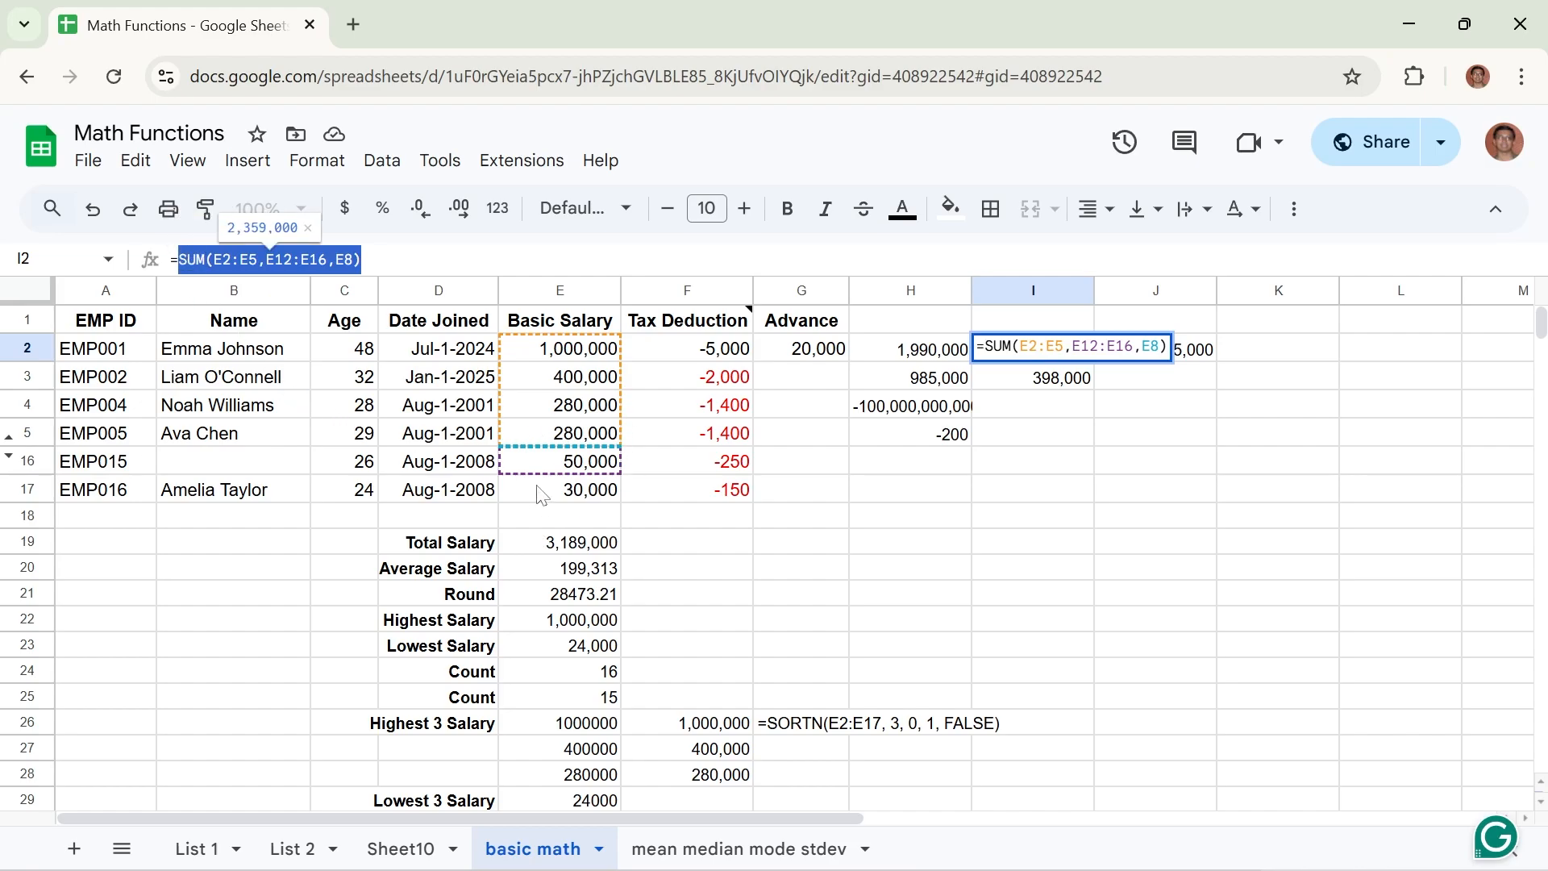
left_click(553, 569)
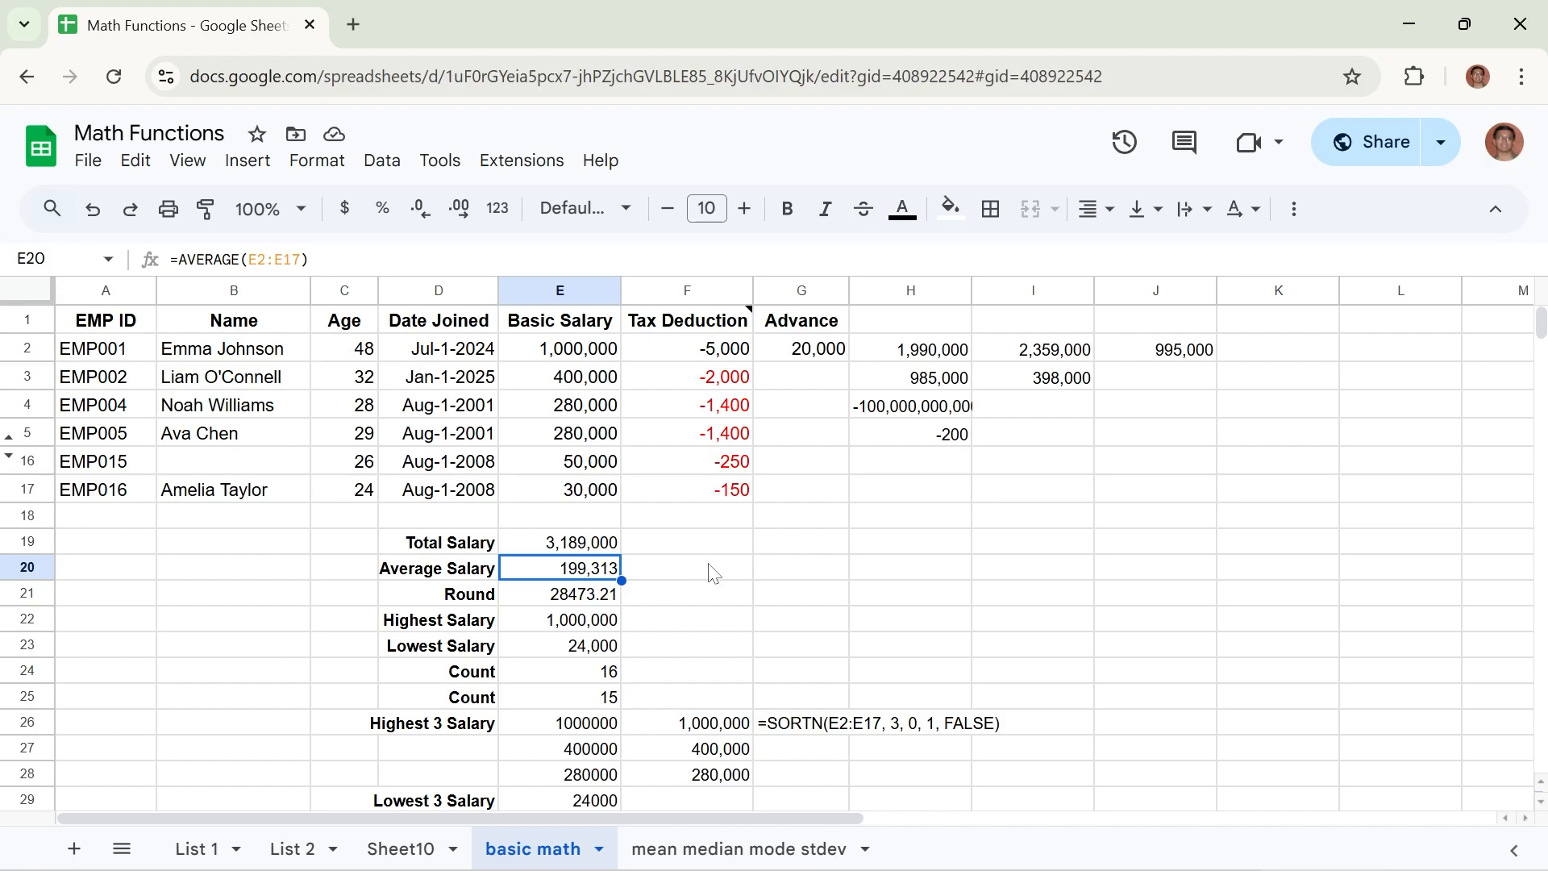
Enter =AVERAGE(E2:E17) in cell F20 to calculate the average basic salary.
left_click(731, 571)
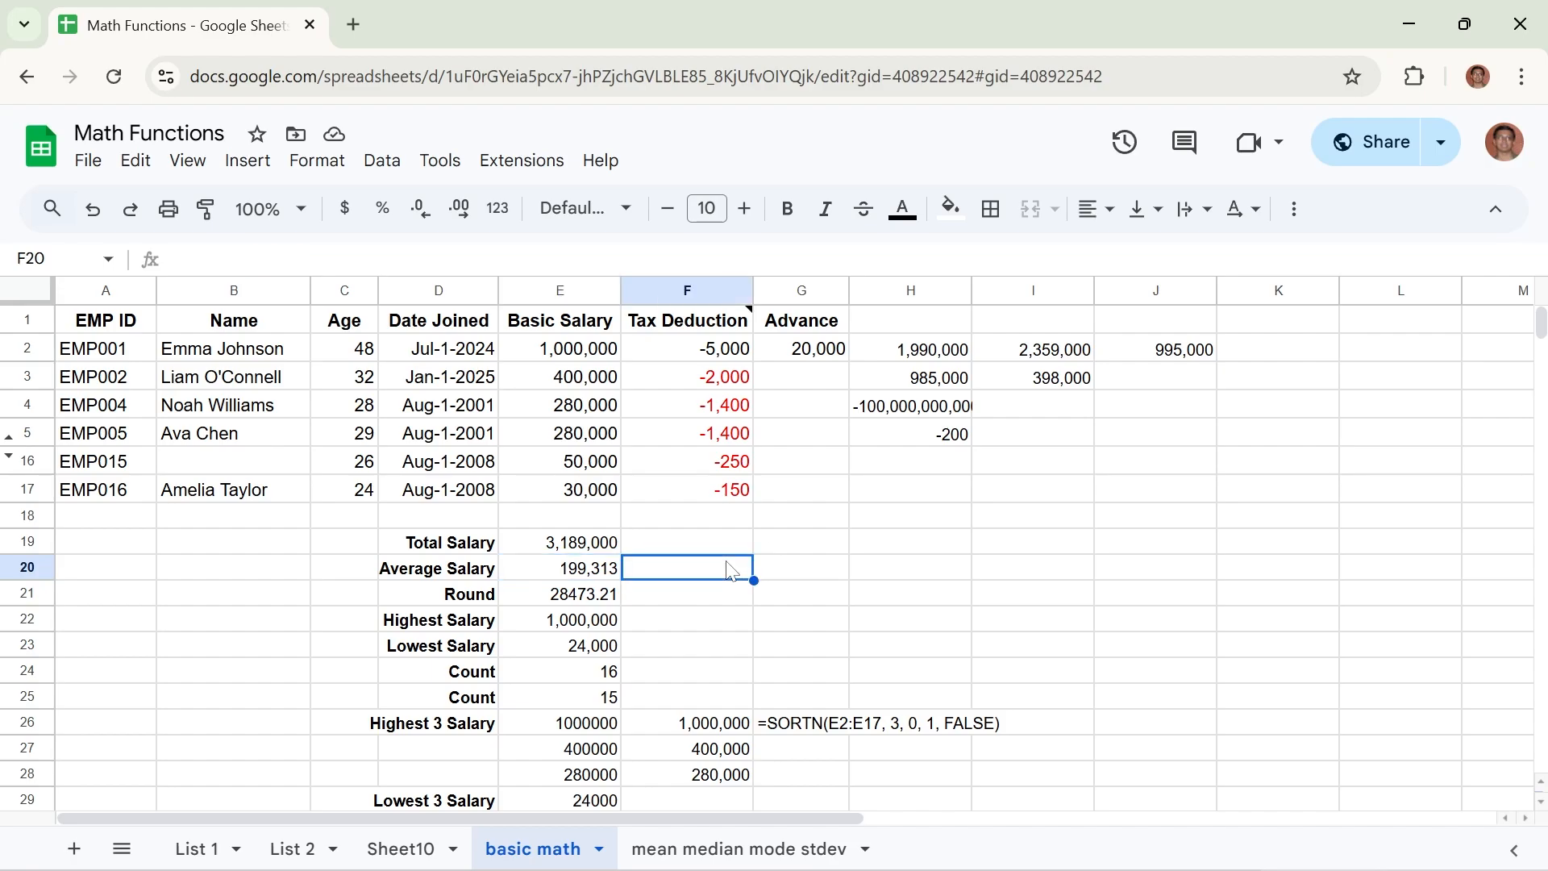
type("=")
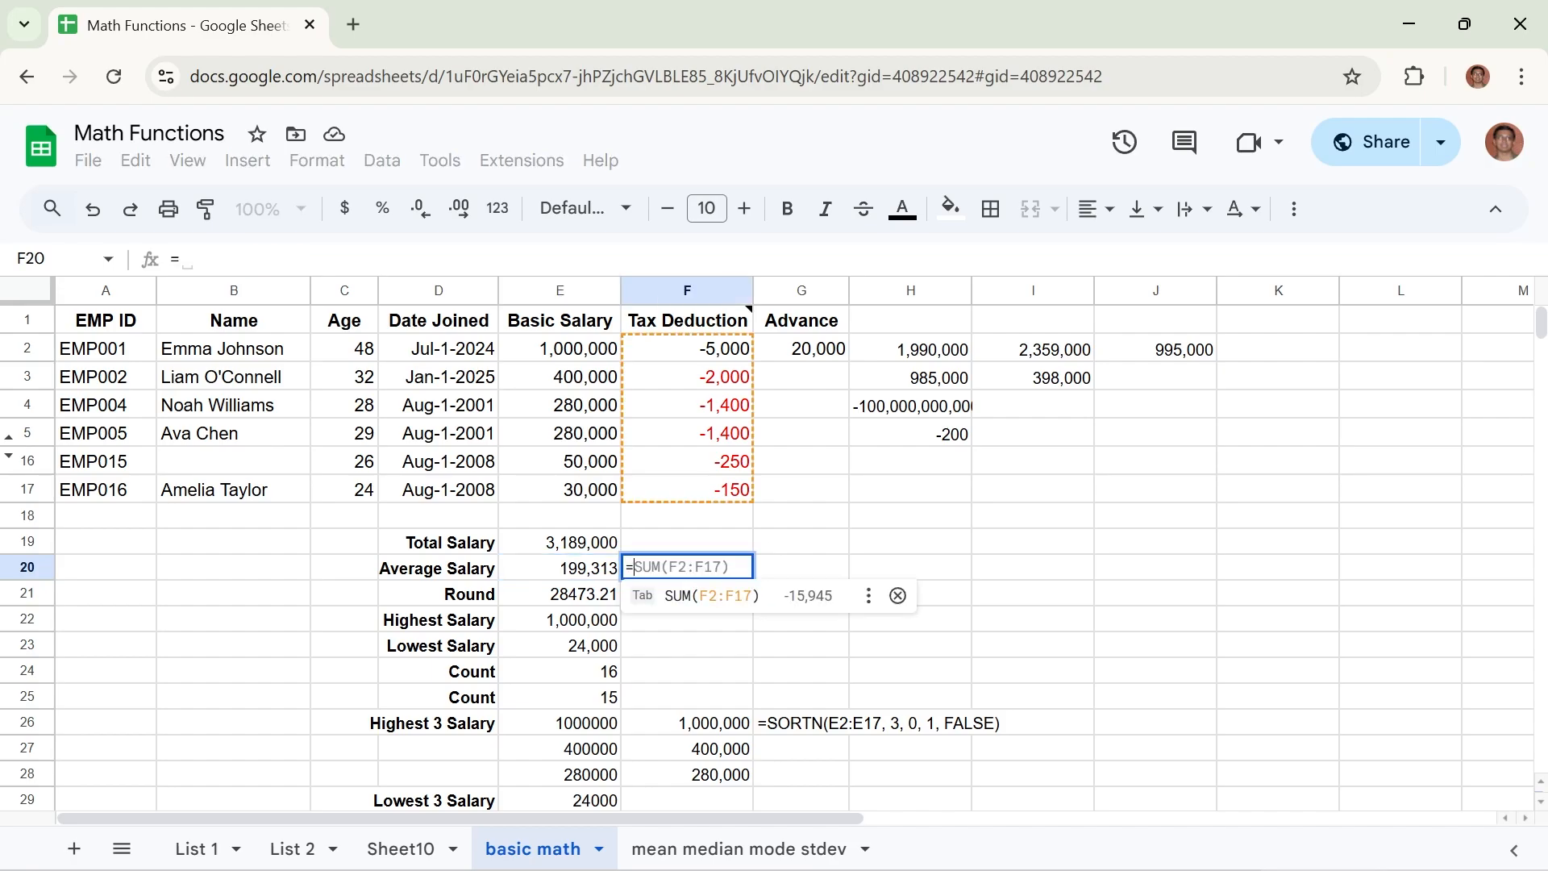
type("A")
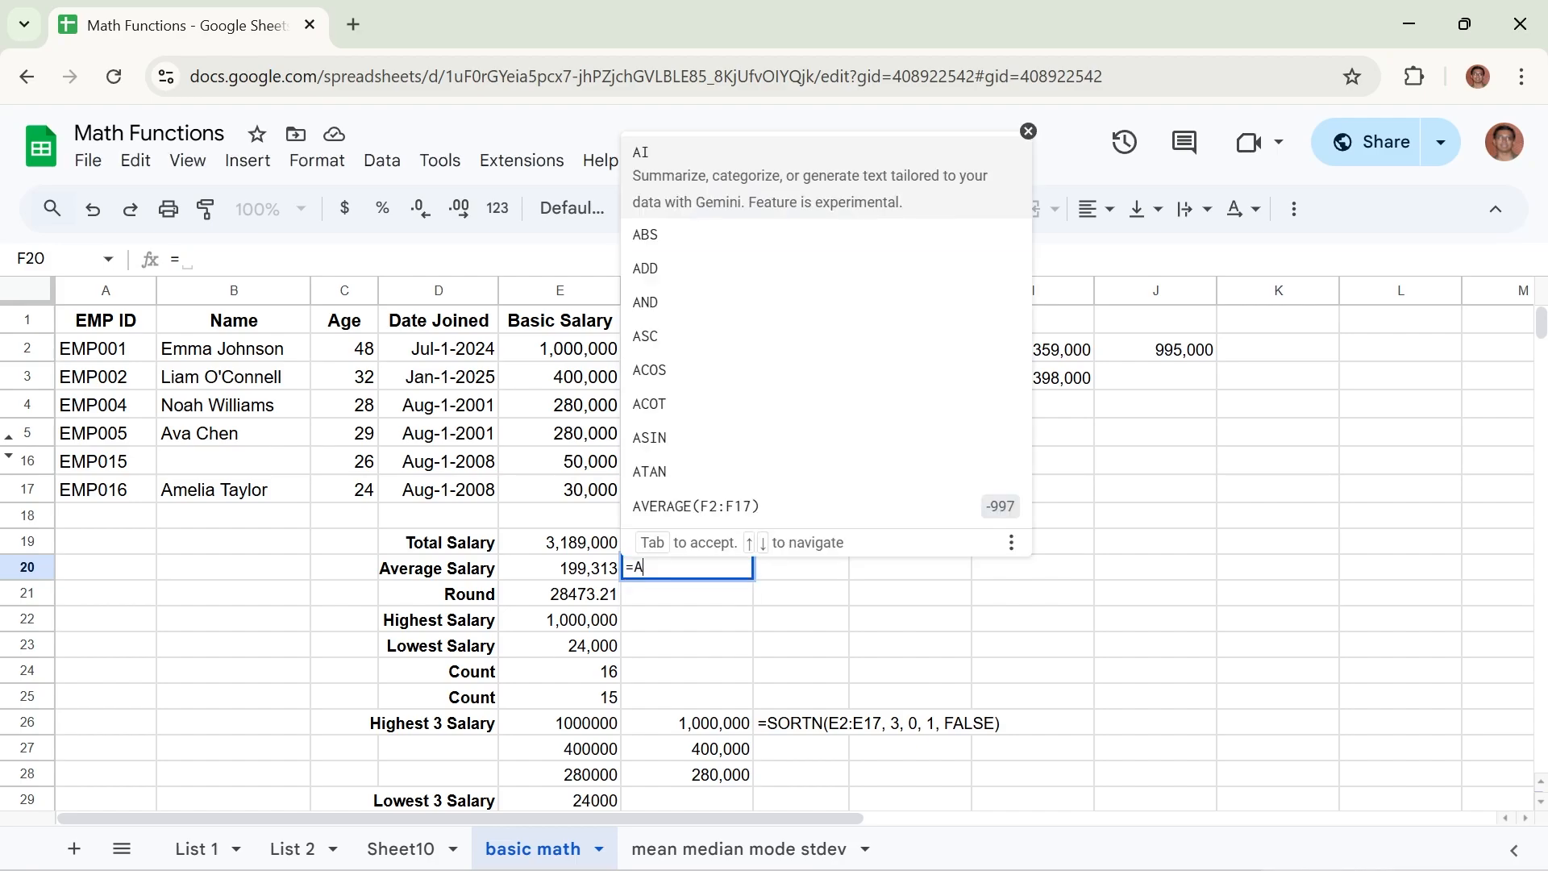
type("V")
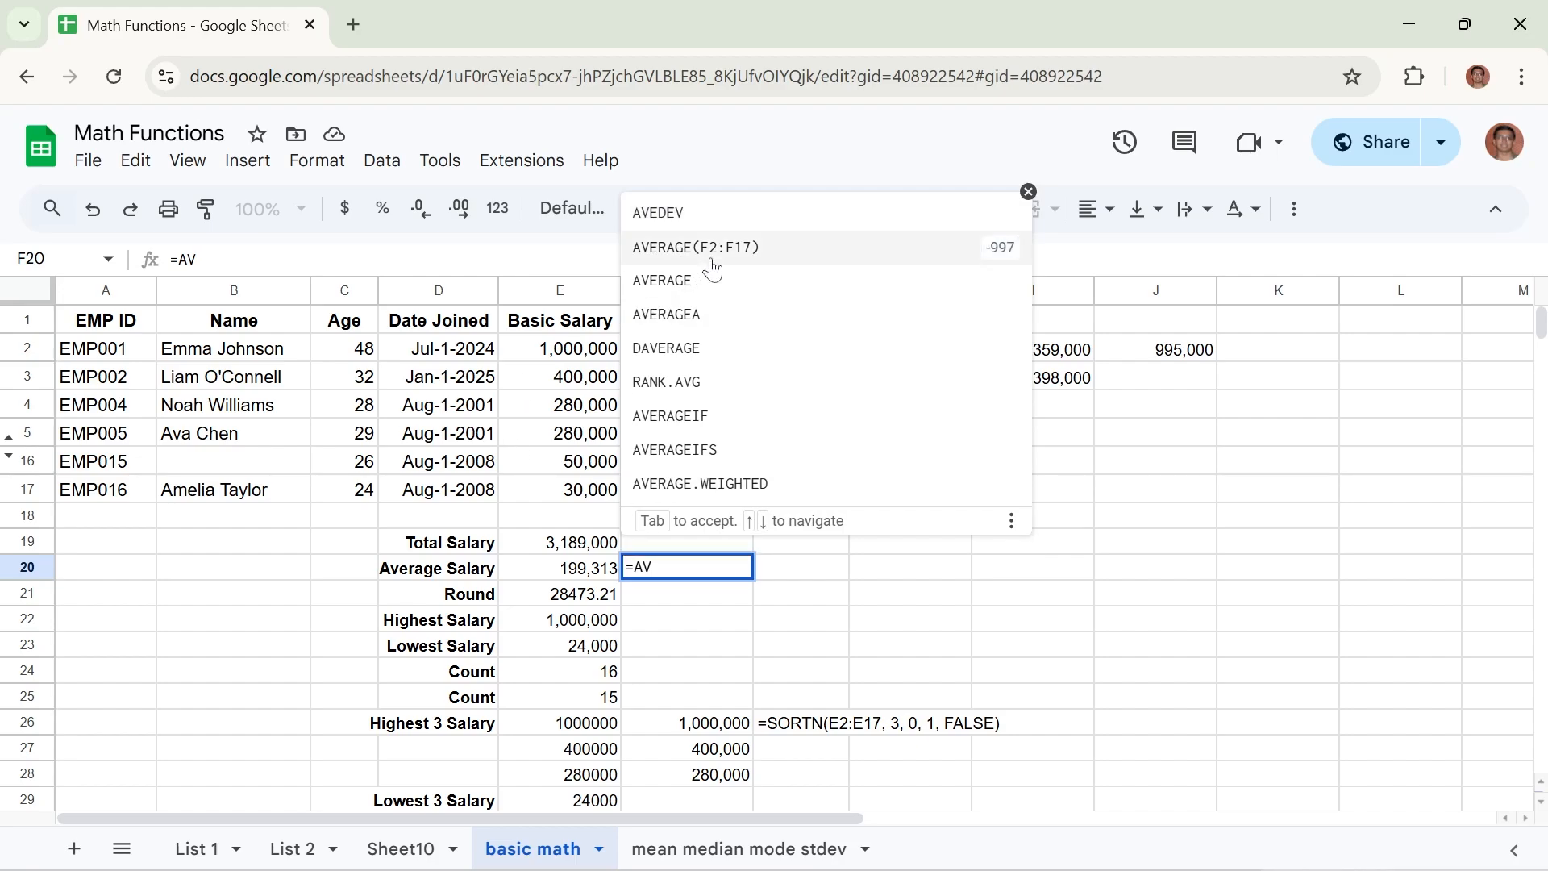
left_click(661, 284)
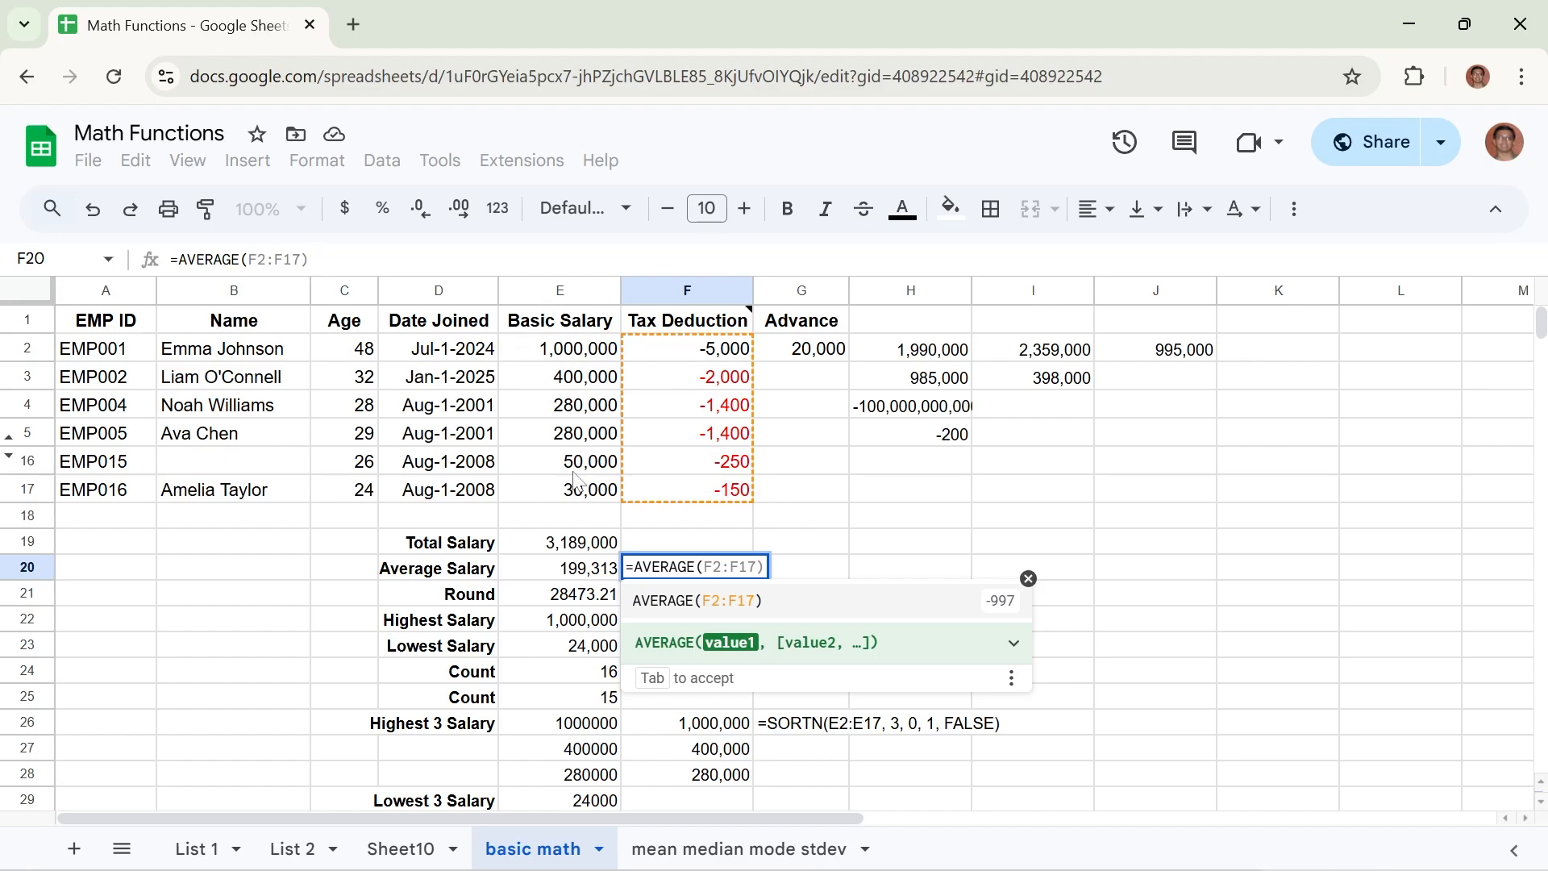
type("E2")
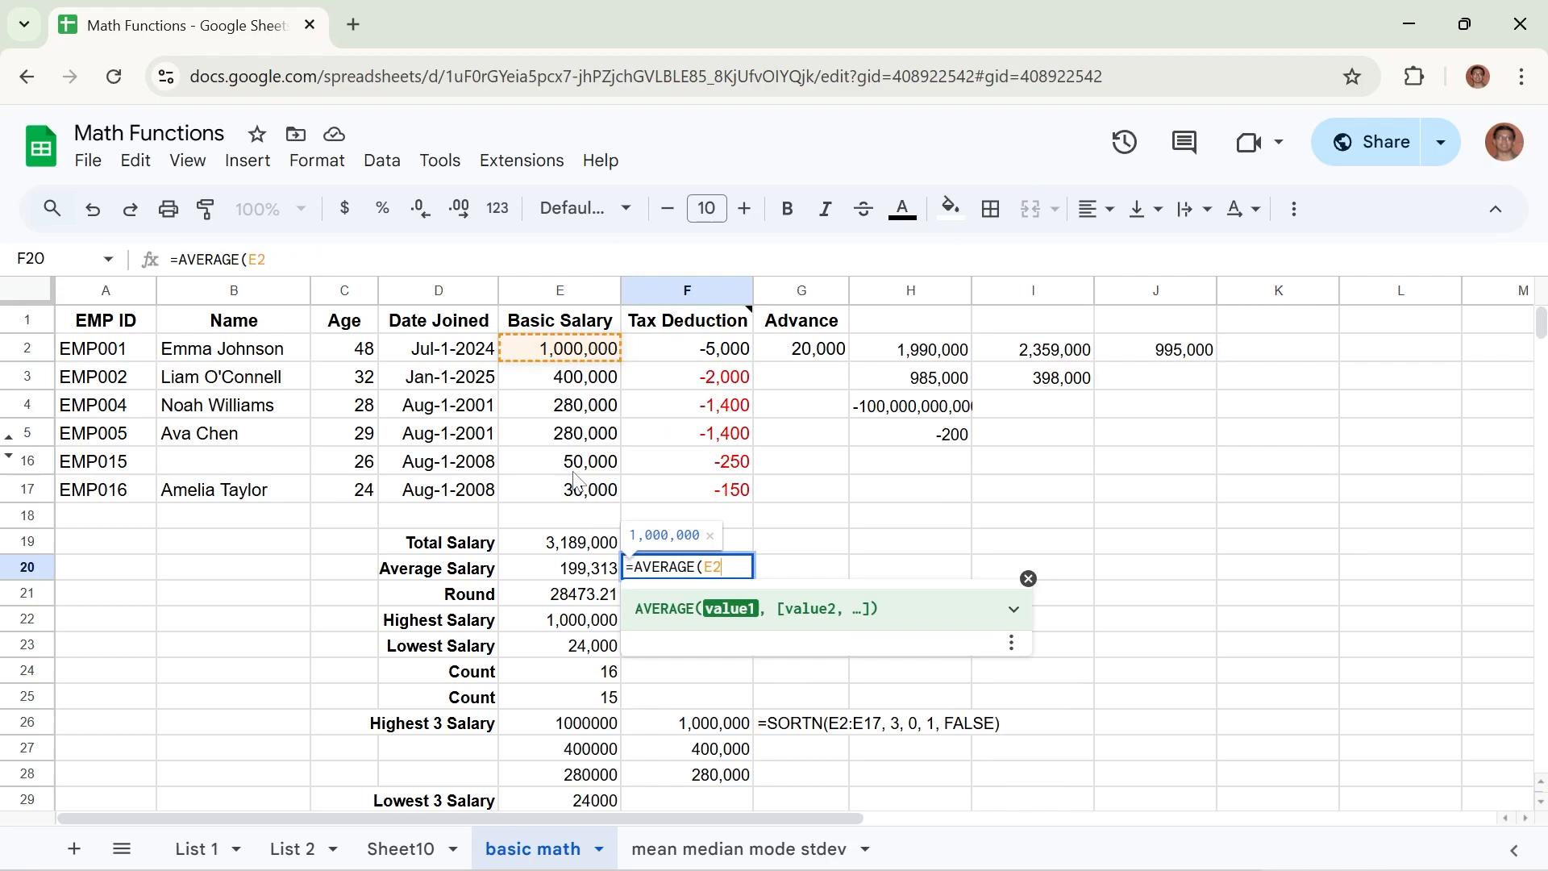
type(":")
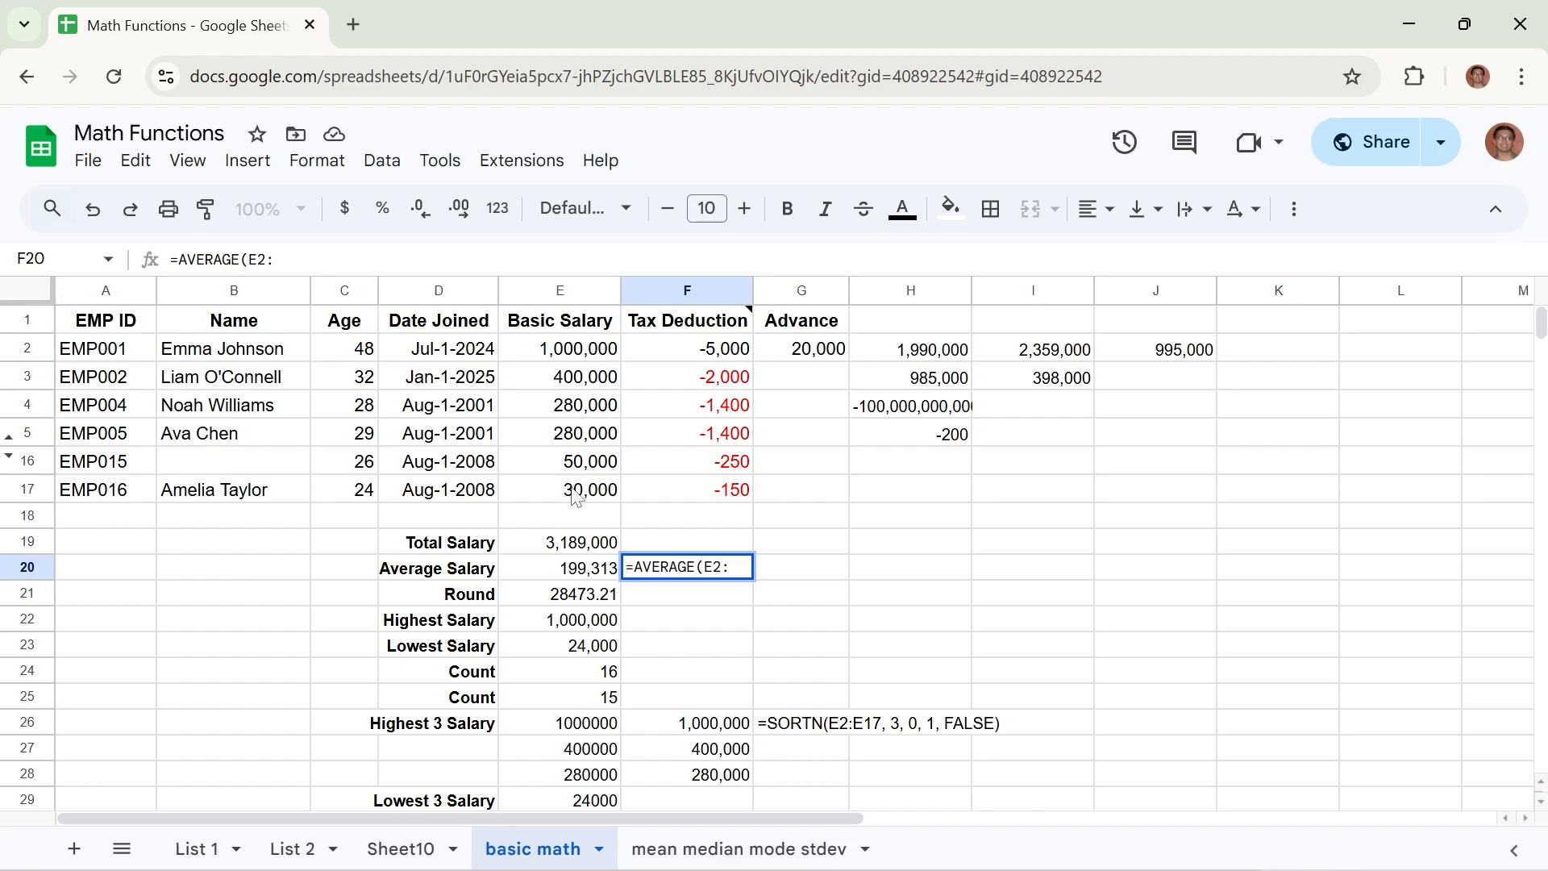
type("E")
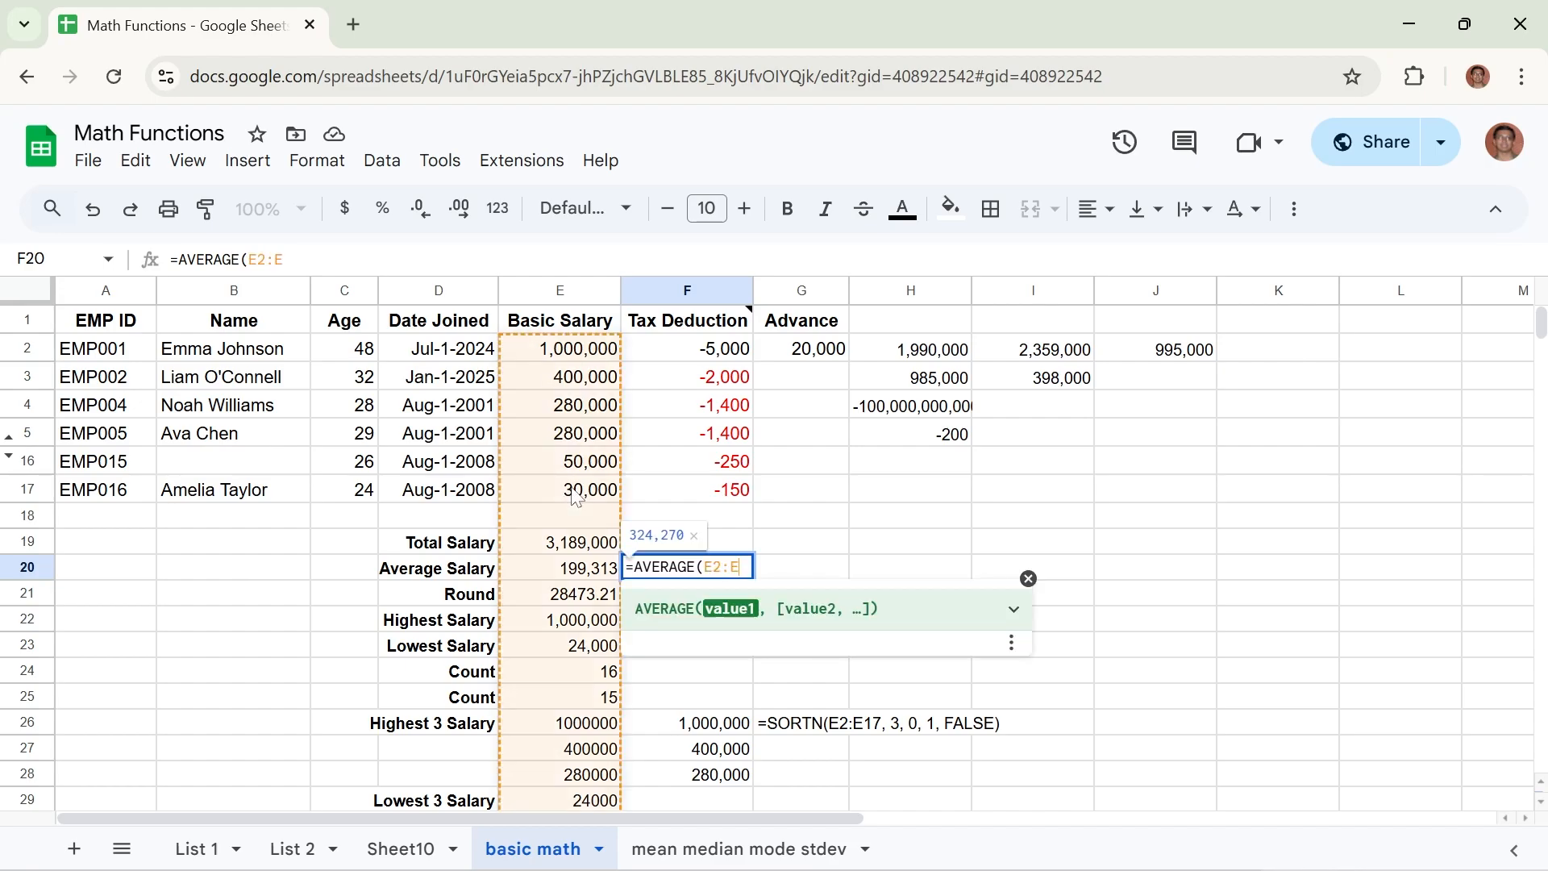
type("17")
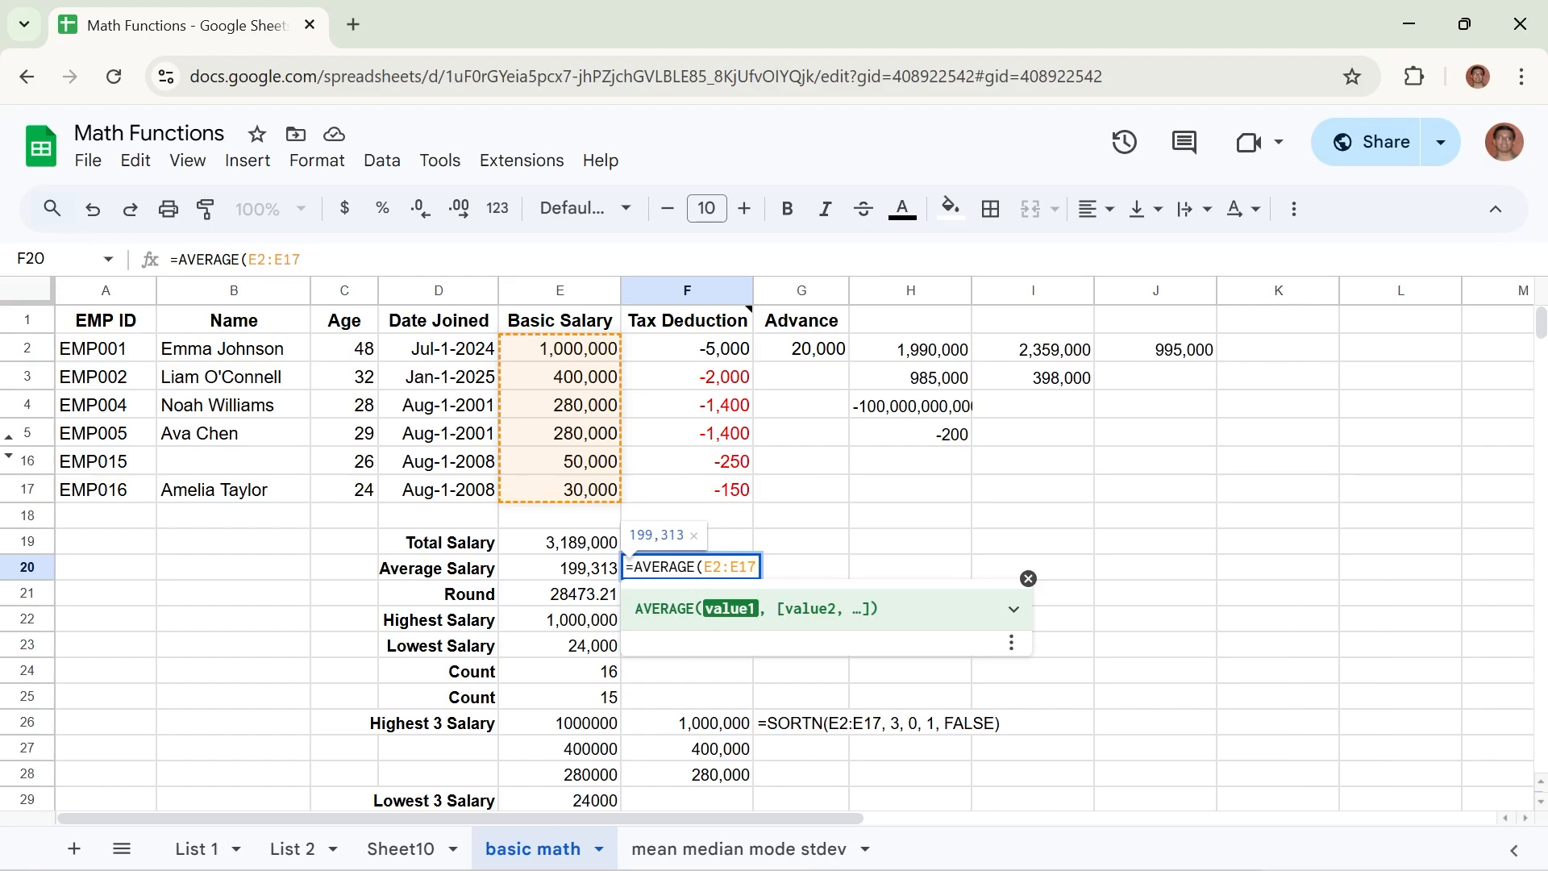
left_click(306, 259)
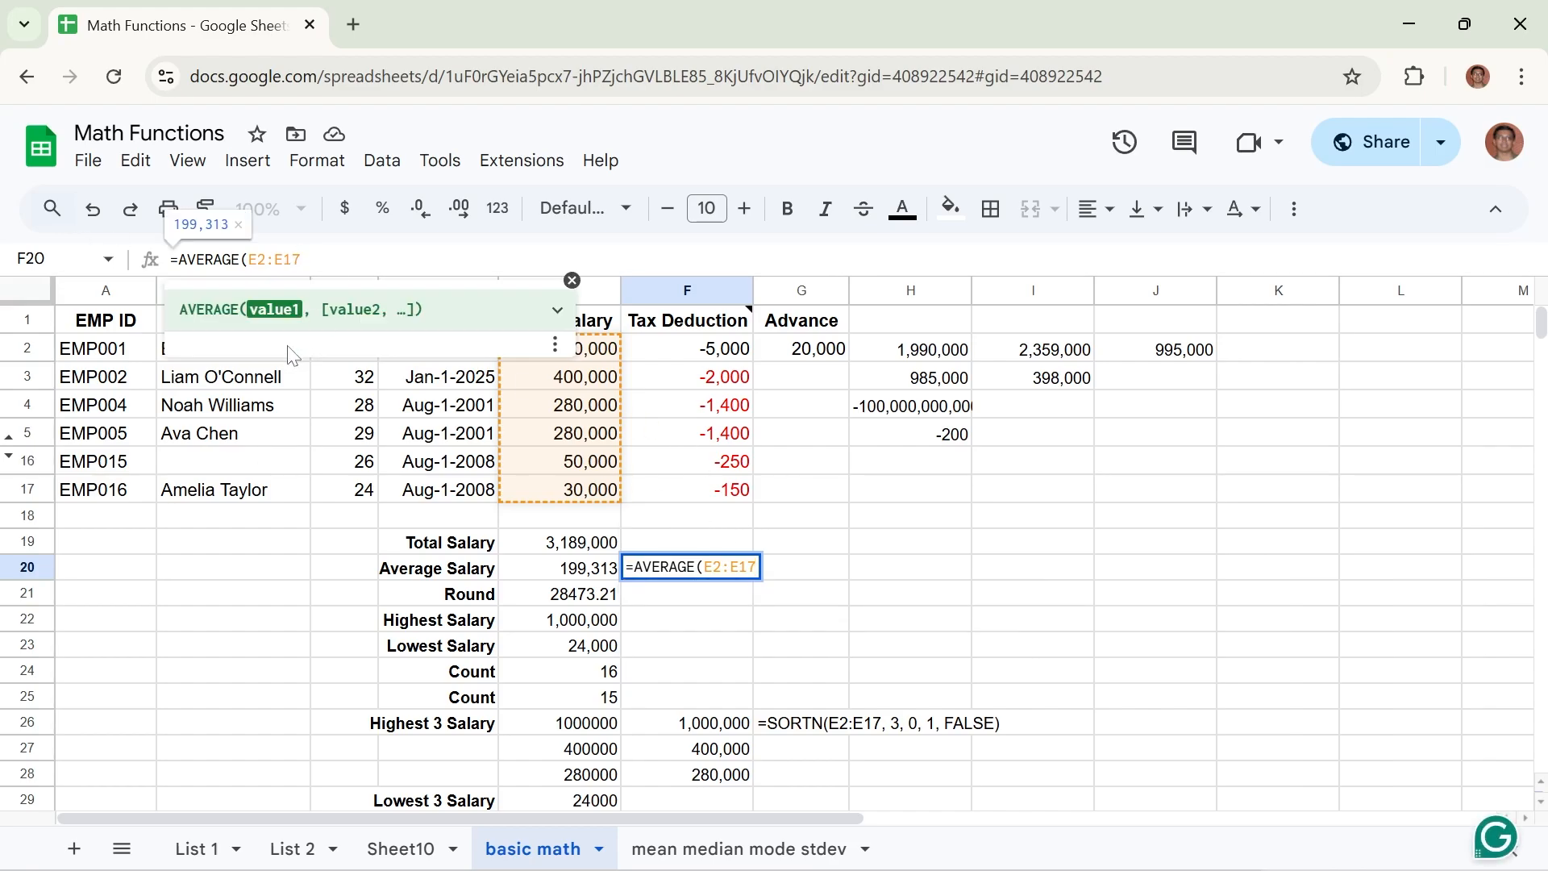
type(")")
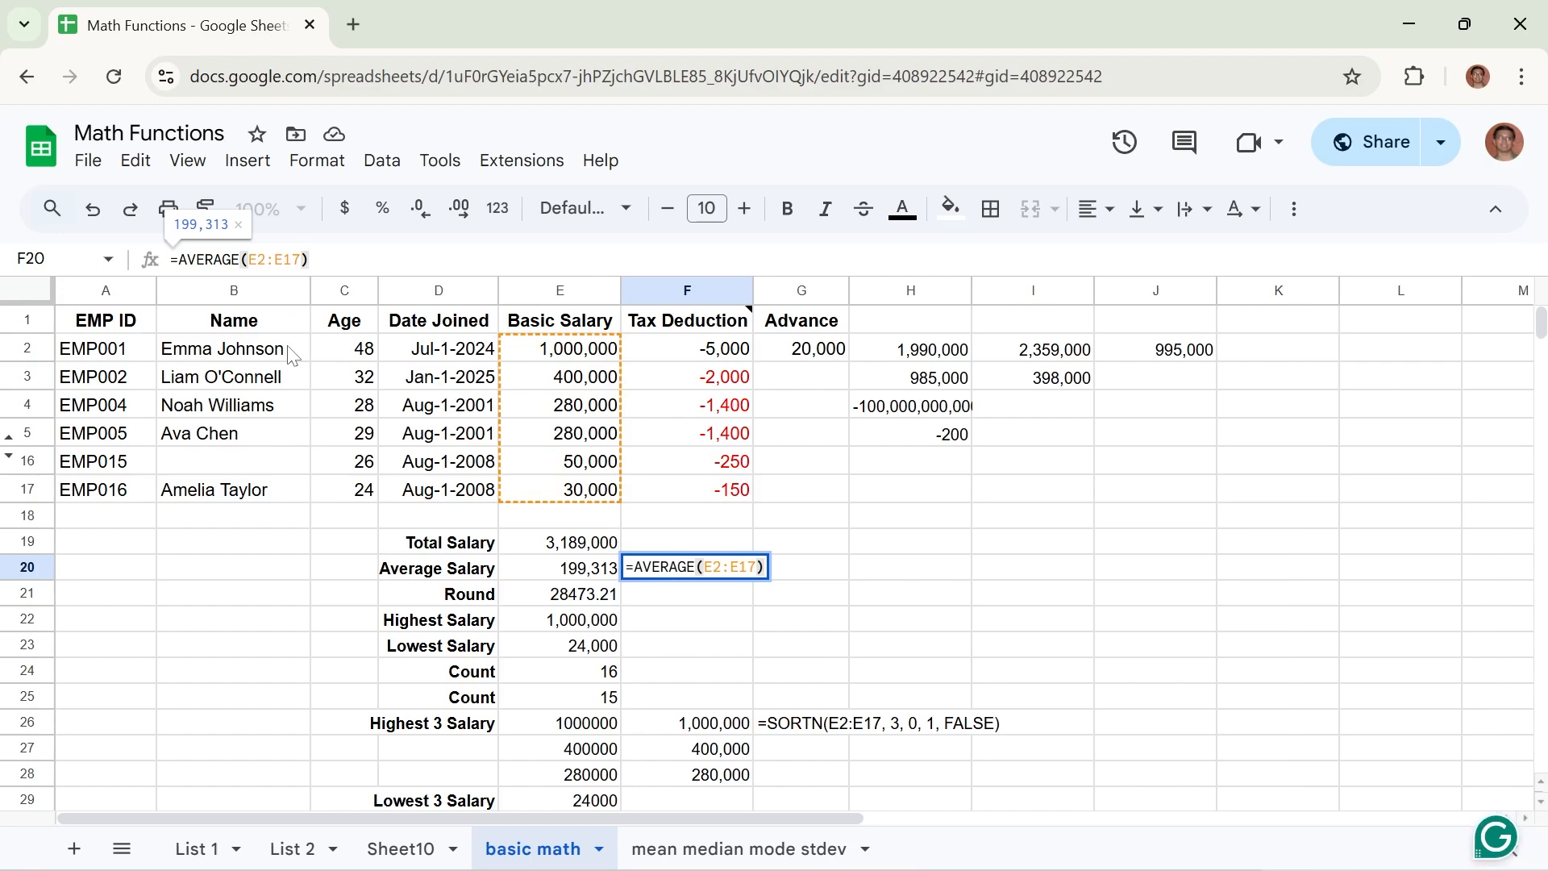
key("Return")
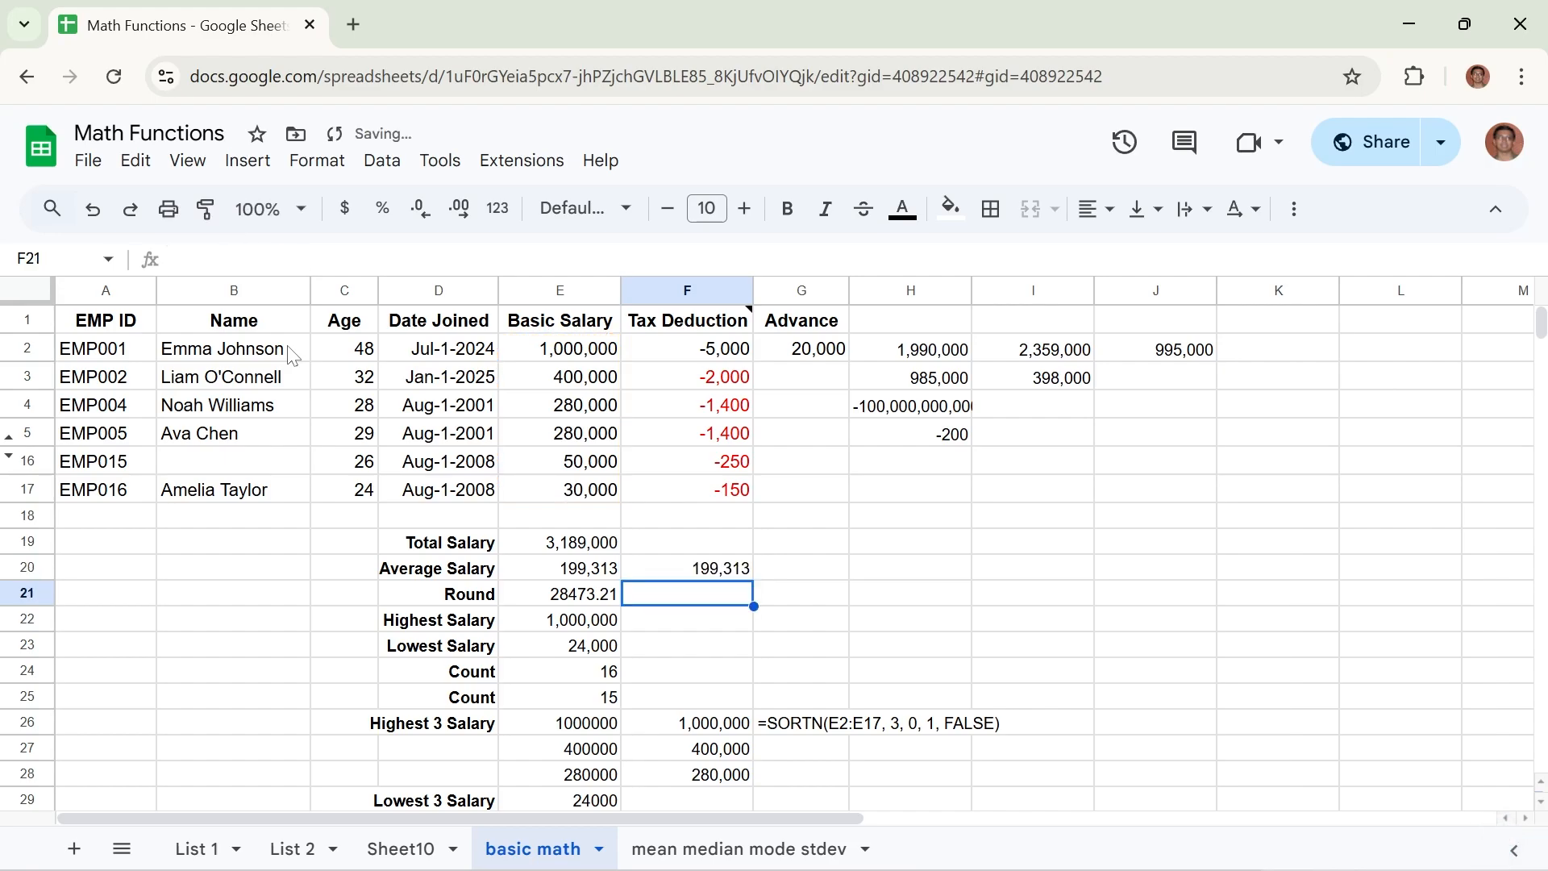
Unhide rows 6 to 15 and select E2:E17 to review the full basic salary range used by the average formula.
left_click(707, 574)
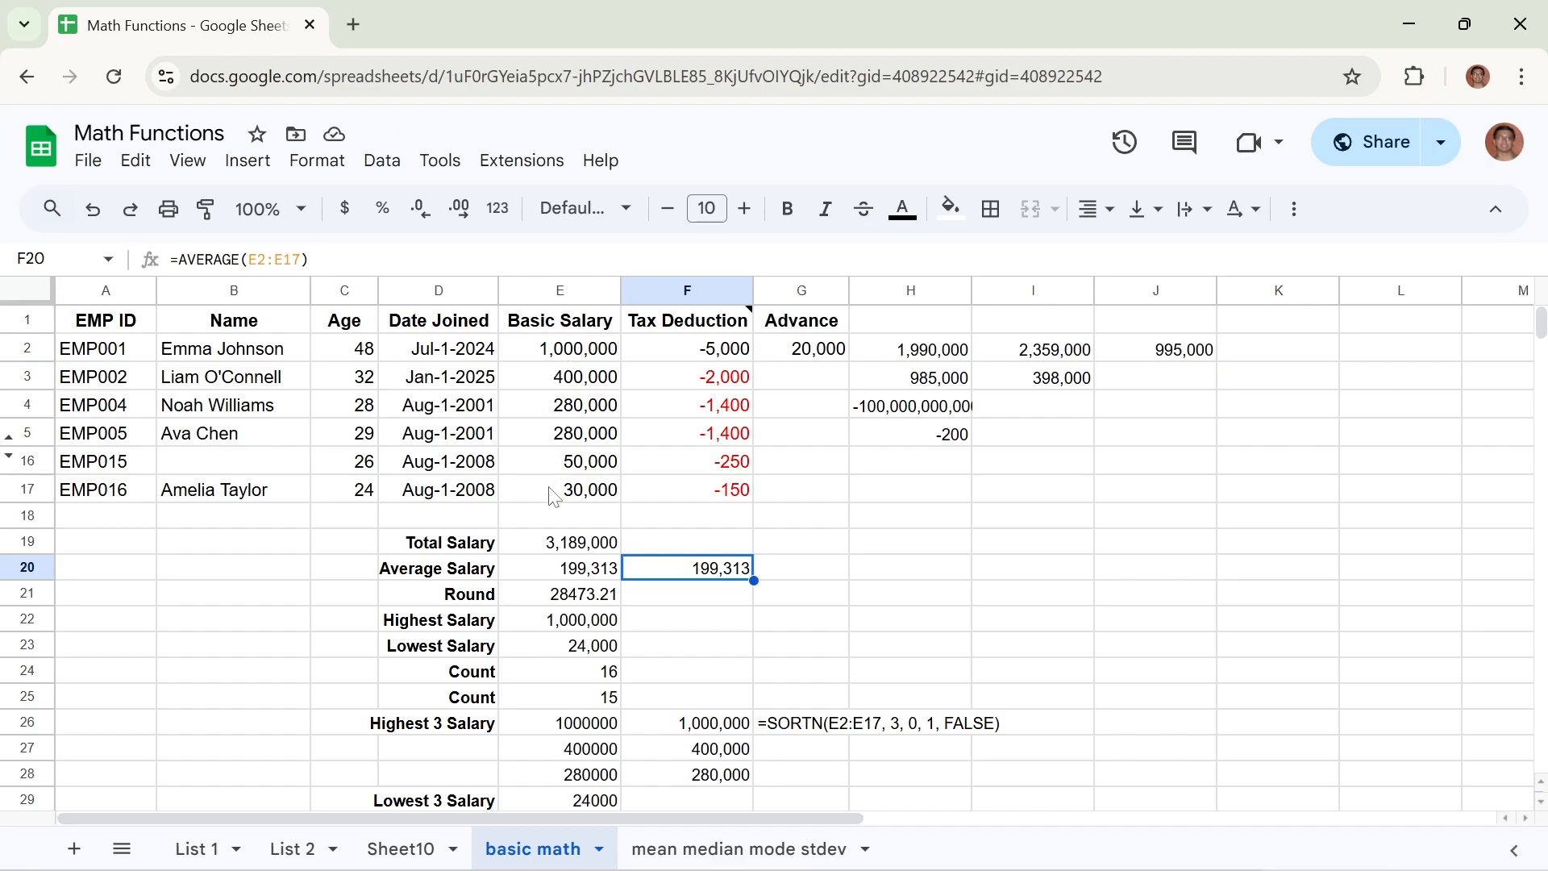
left_click_drag(577, 351, 568, 502)
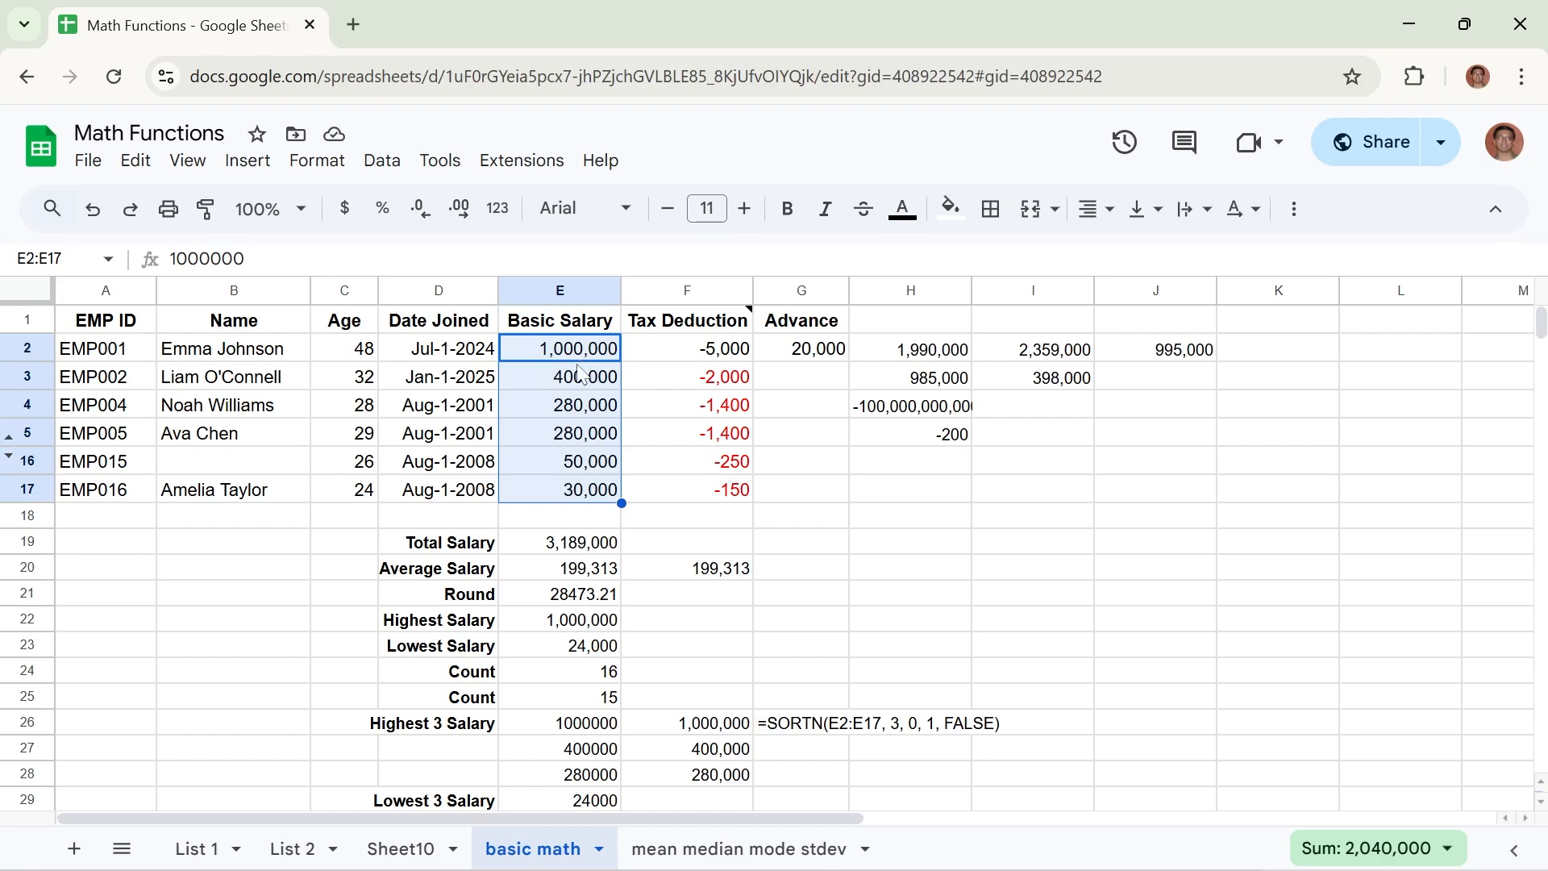
left_click(9, 456)
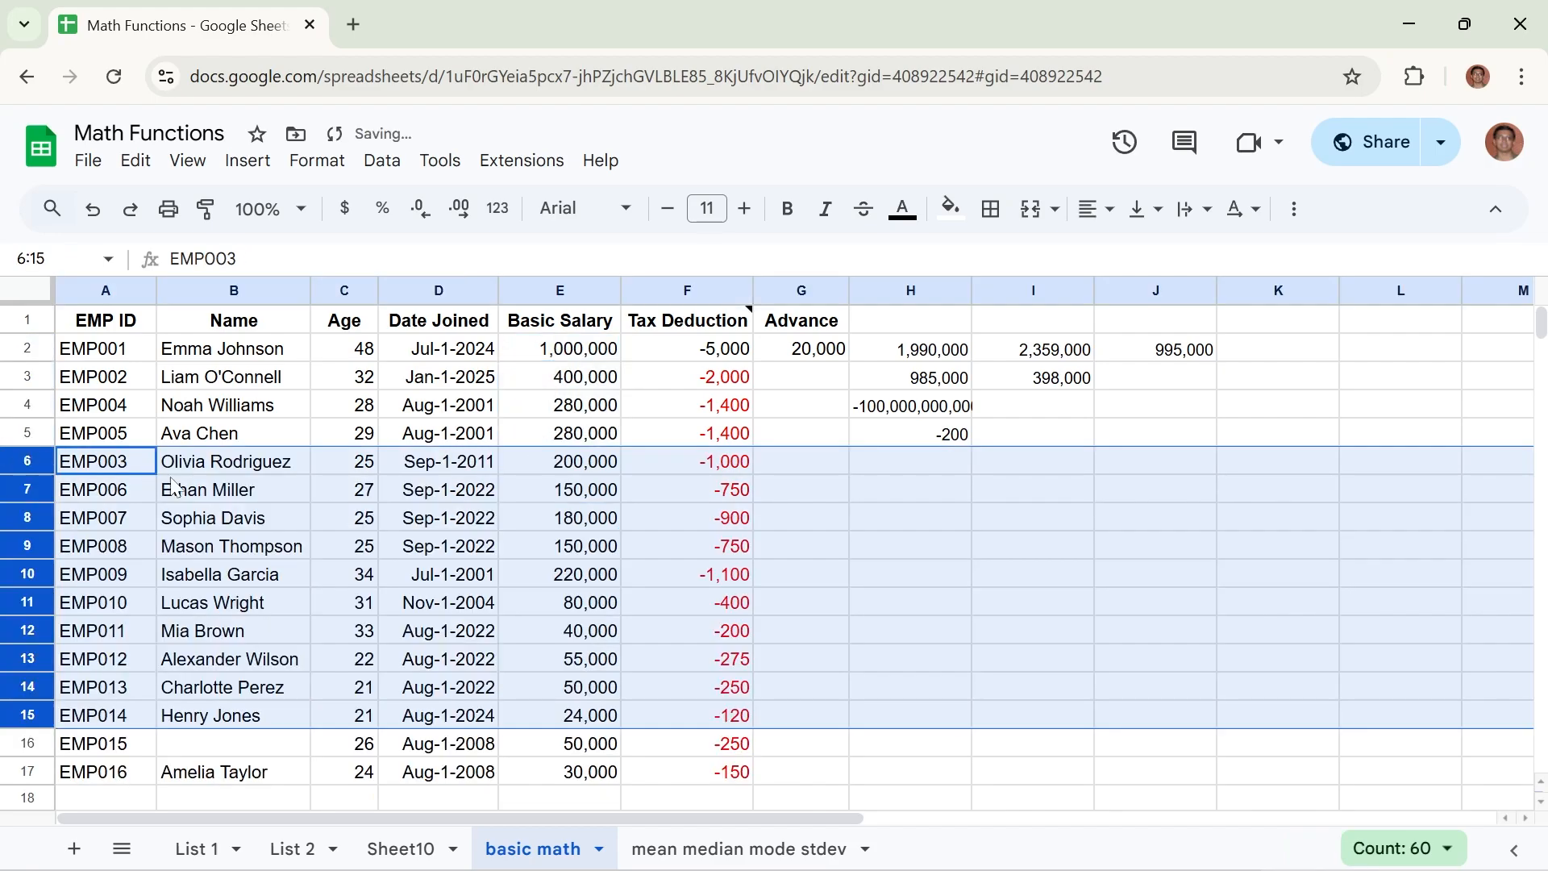
left_click_drag(593, 357, 594, 776)
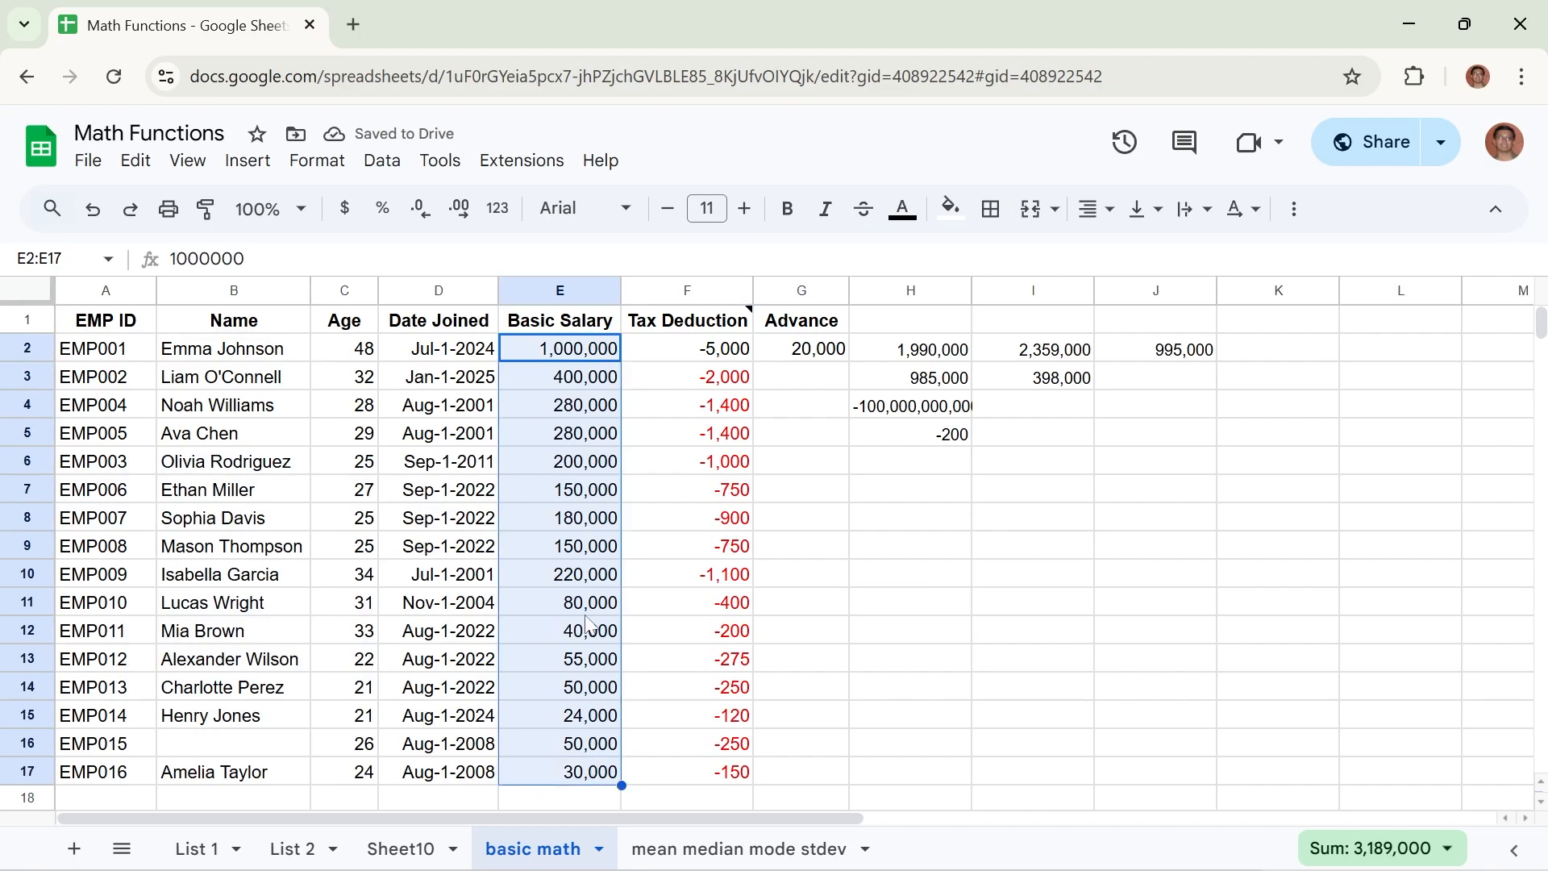
scroll(1205, 746, "down", 5)
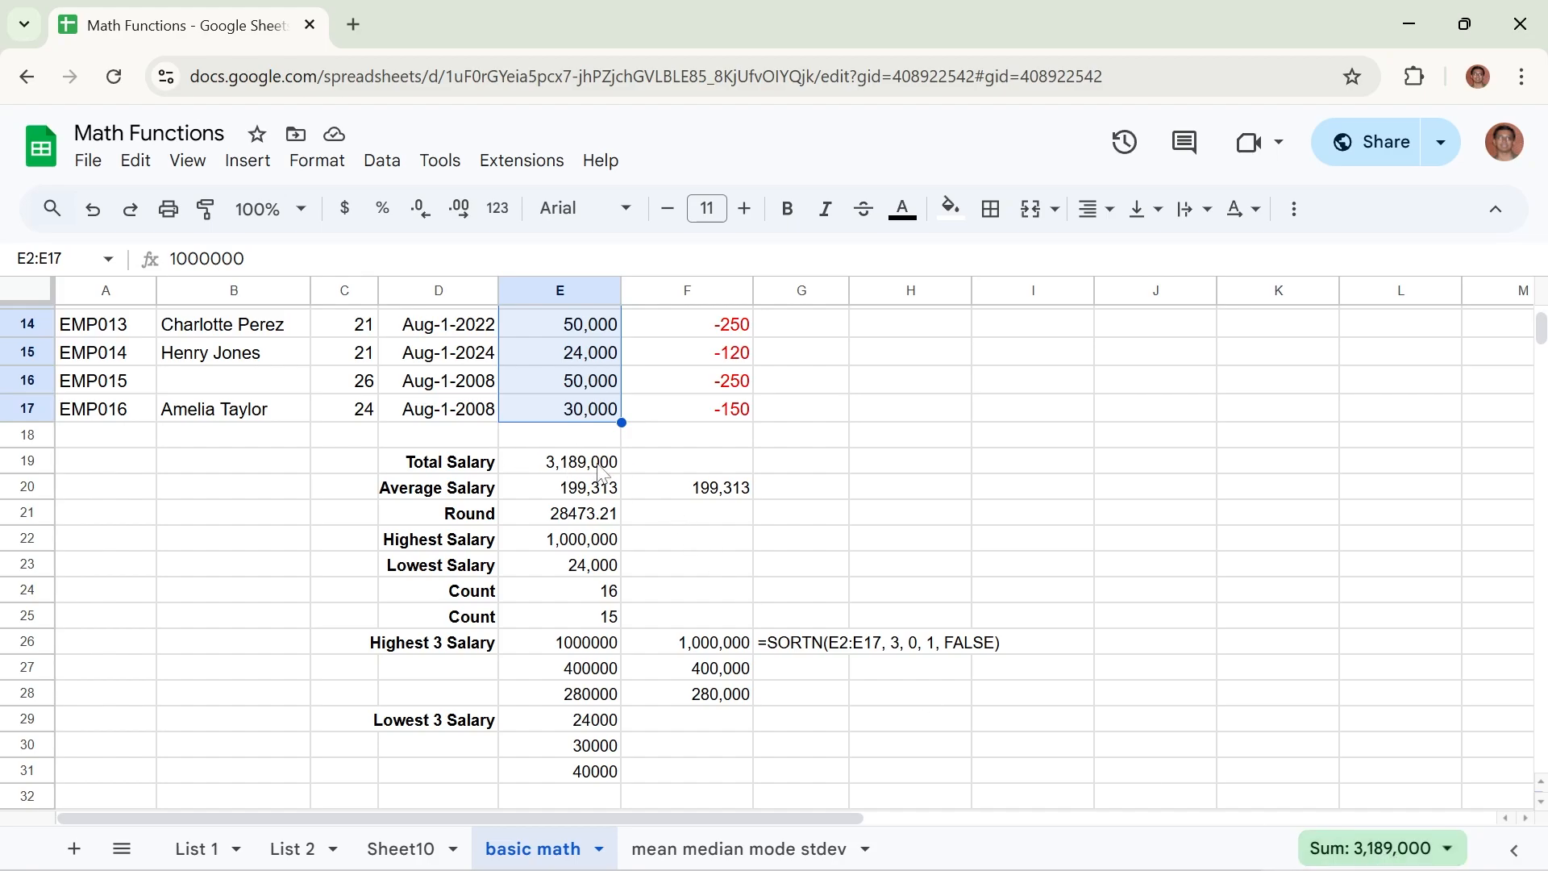
scroll(595, 475, "up", 5)
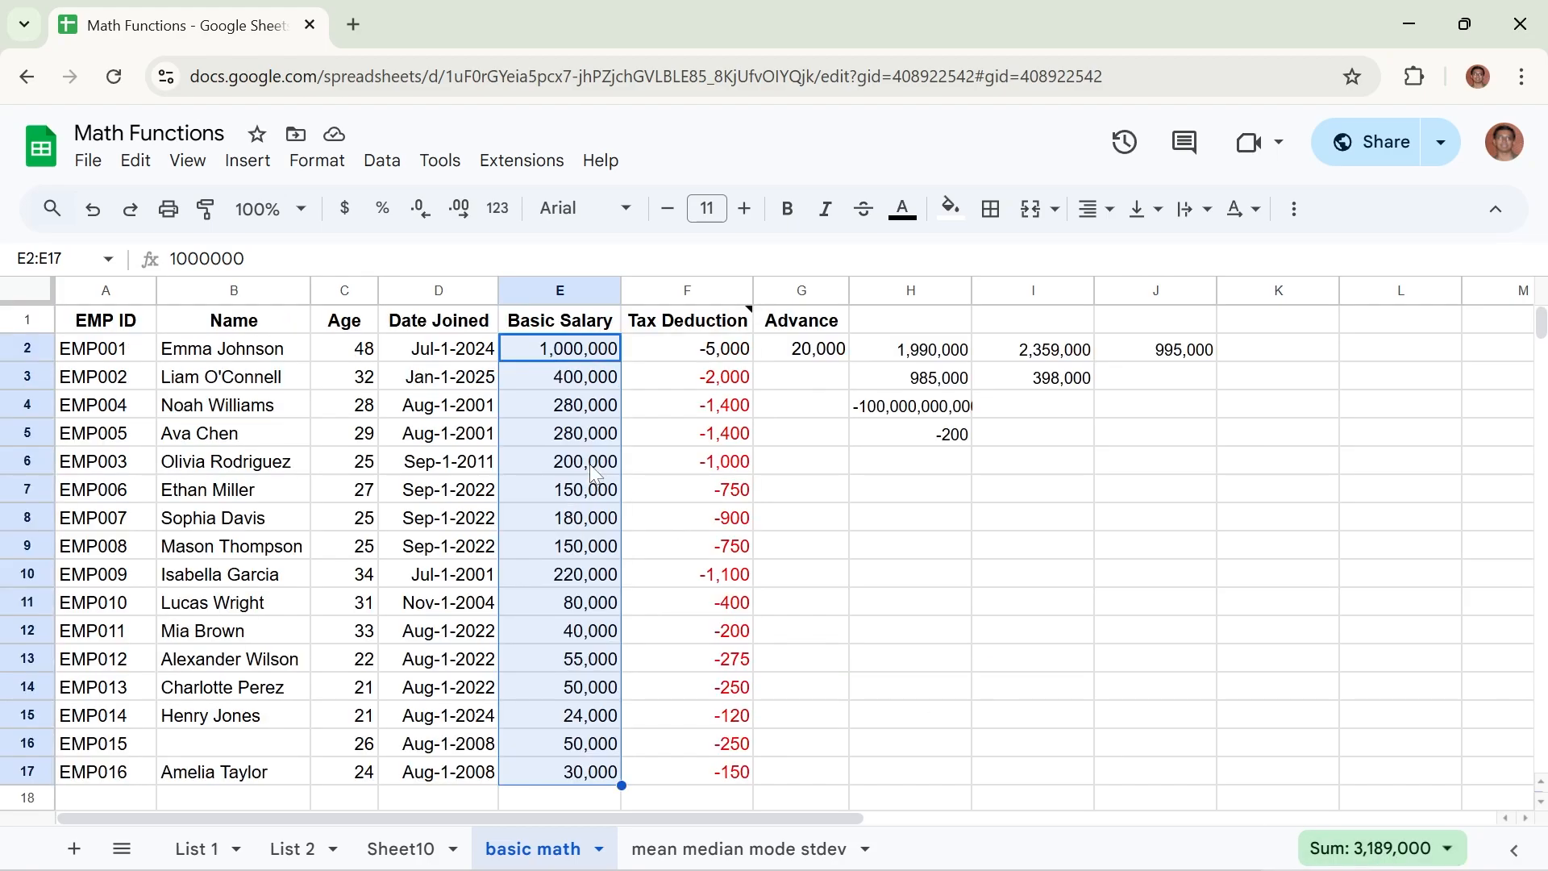
Hide rows 6 to 15 of the employee table.
left_click(24, 715)
left_click(641, 575)
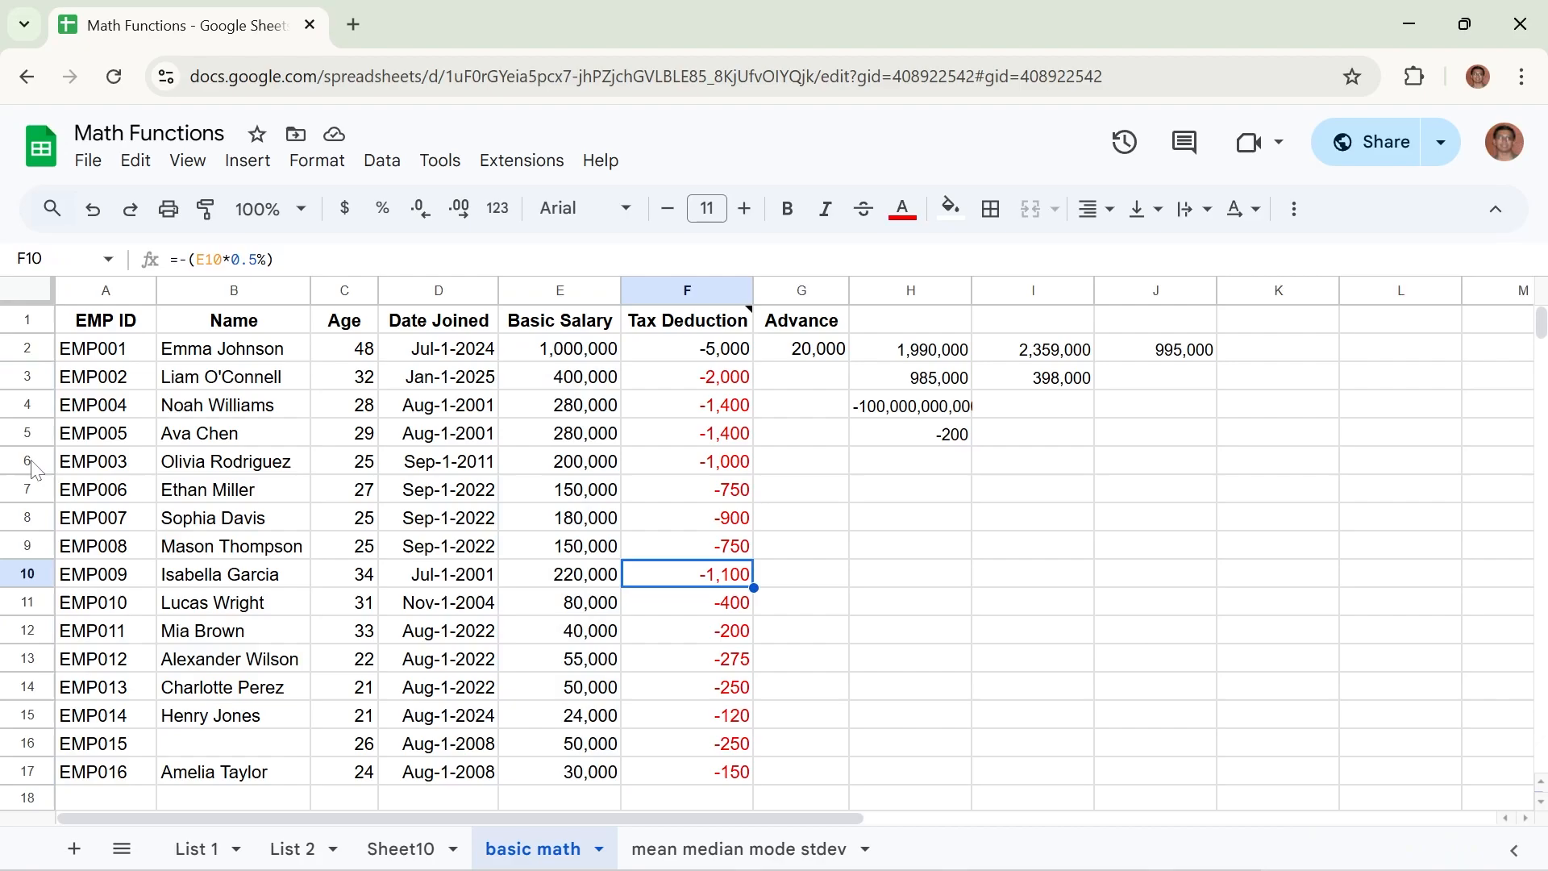
left_click_drag(31, 462, 24, 709)
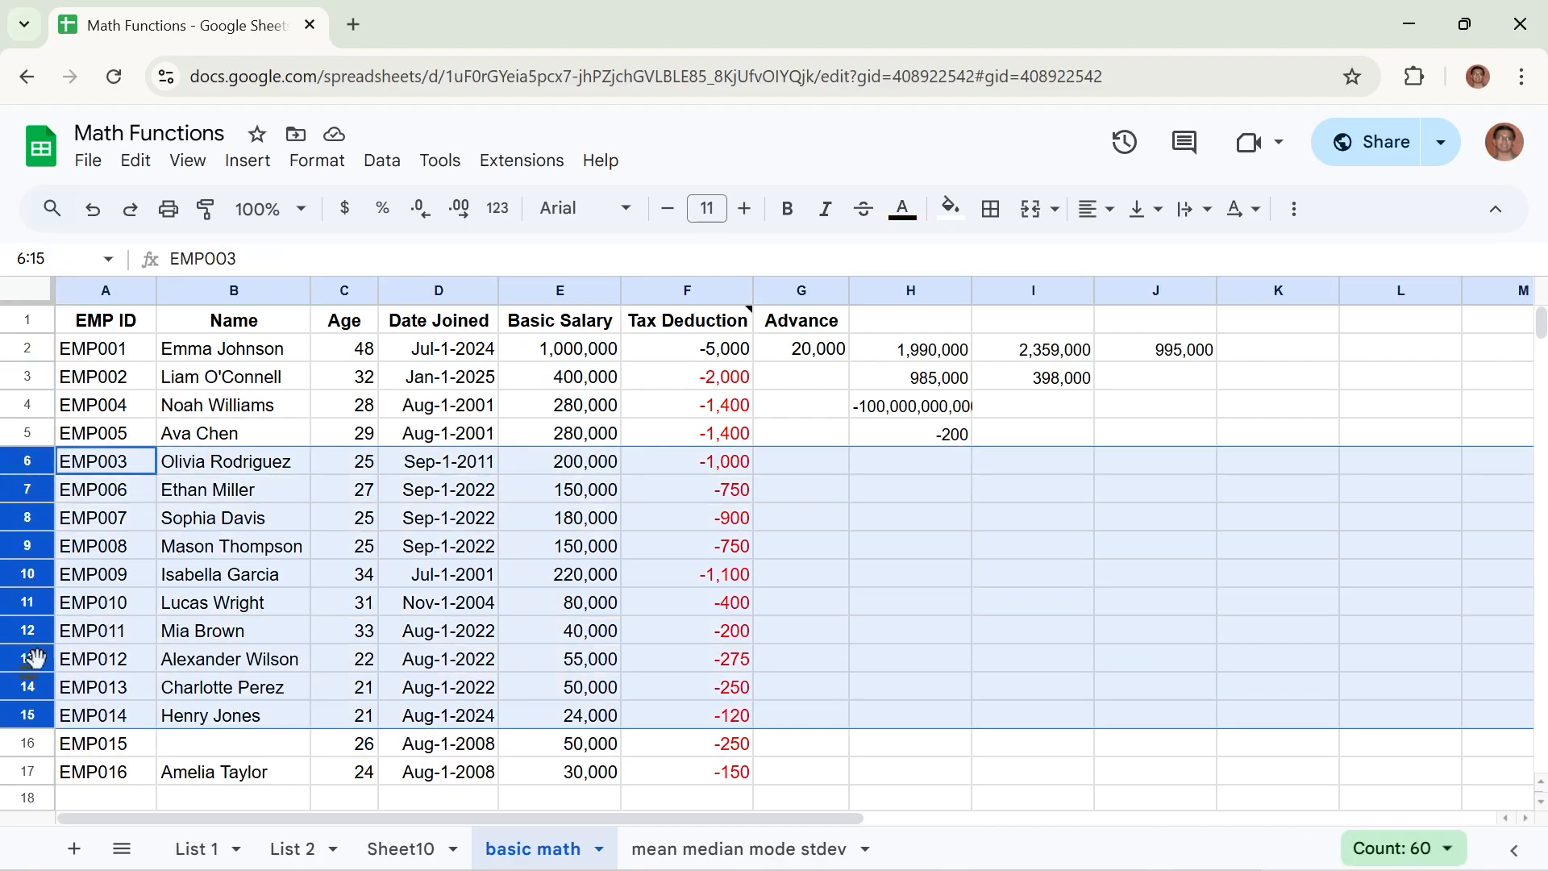
right_click(32, 562)
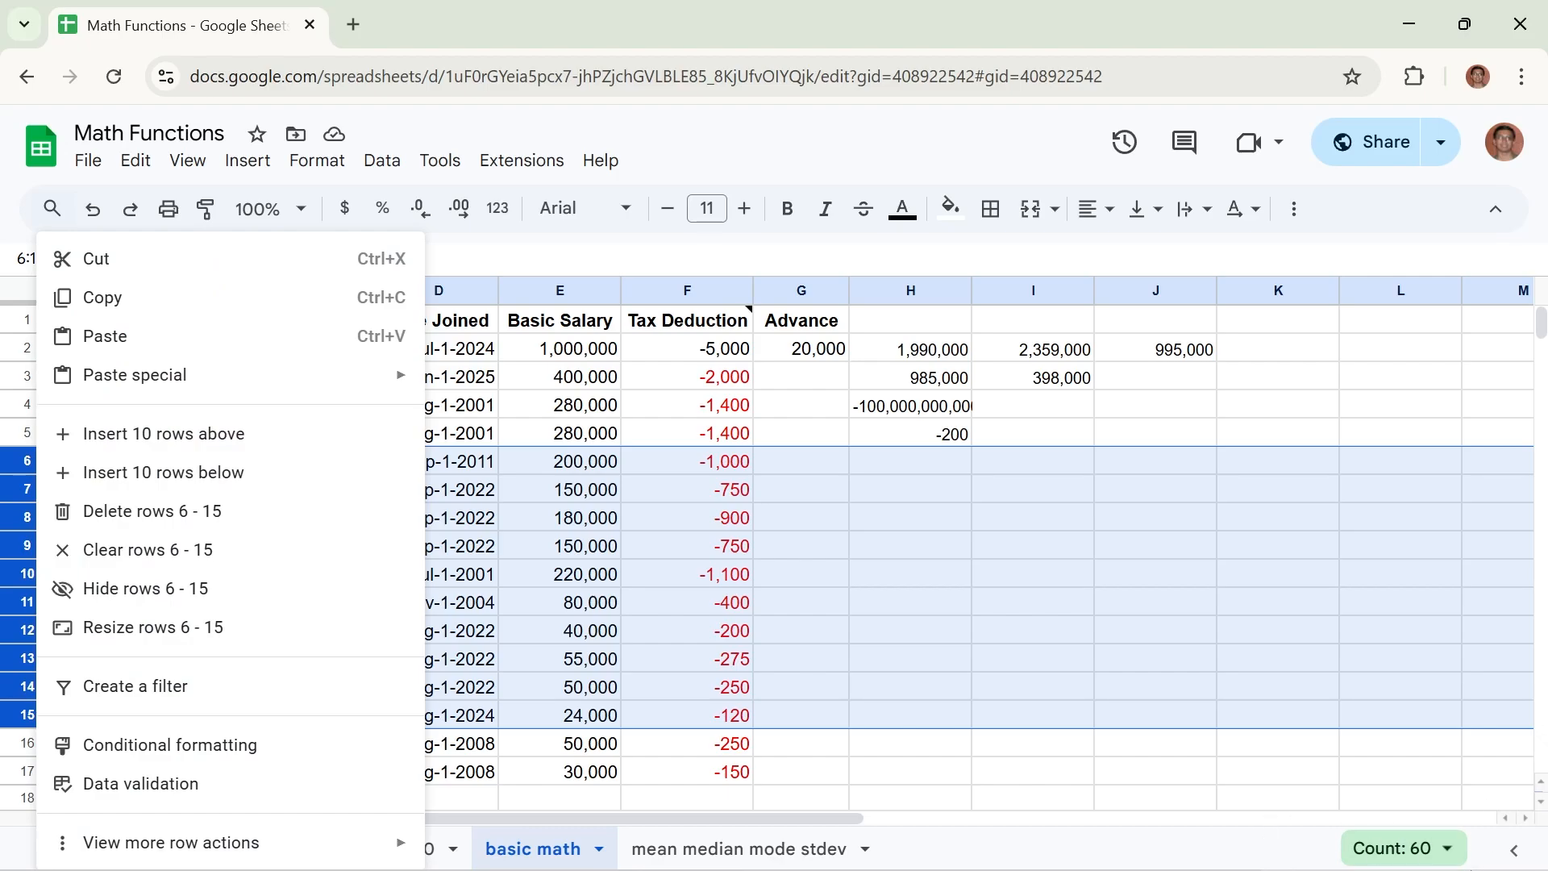
left_click(118, 594)
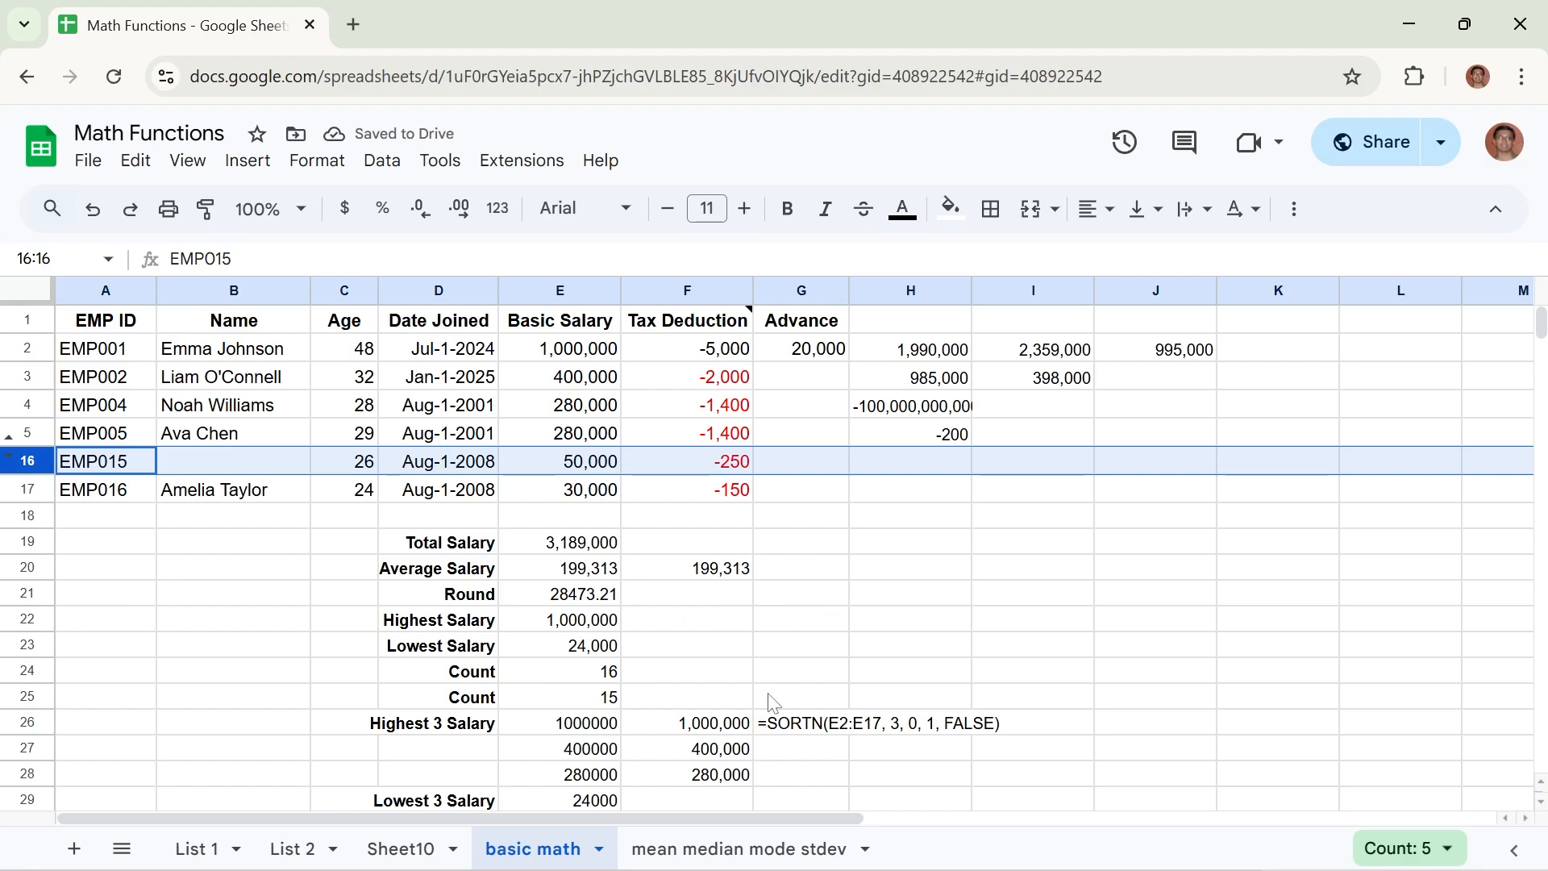
Start a ROUND formula in cell F21 that takes the basic salary in E4 as its value.
left_click(697, 574)
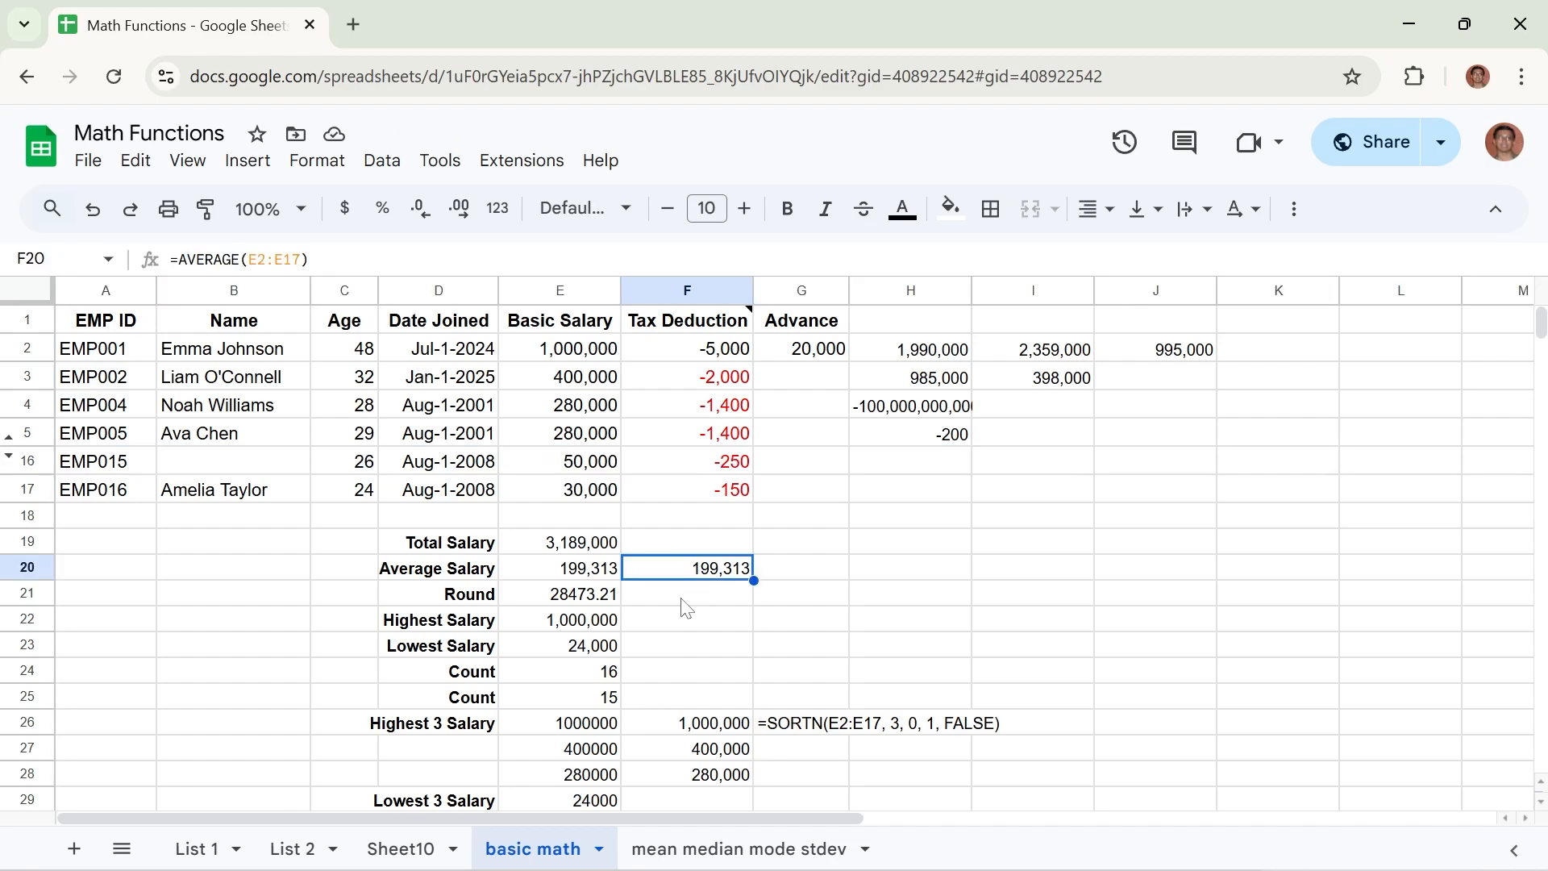
left_click(683, 608)
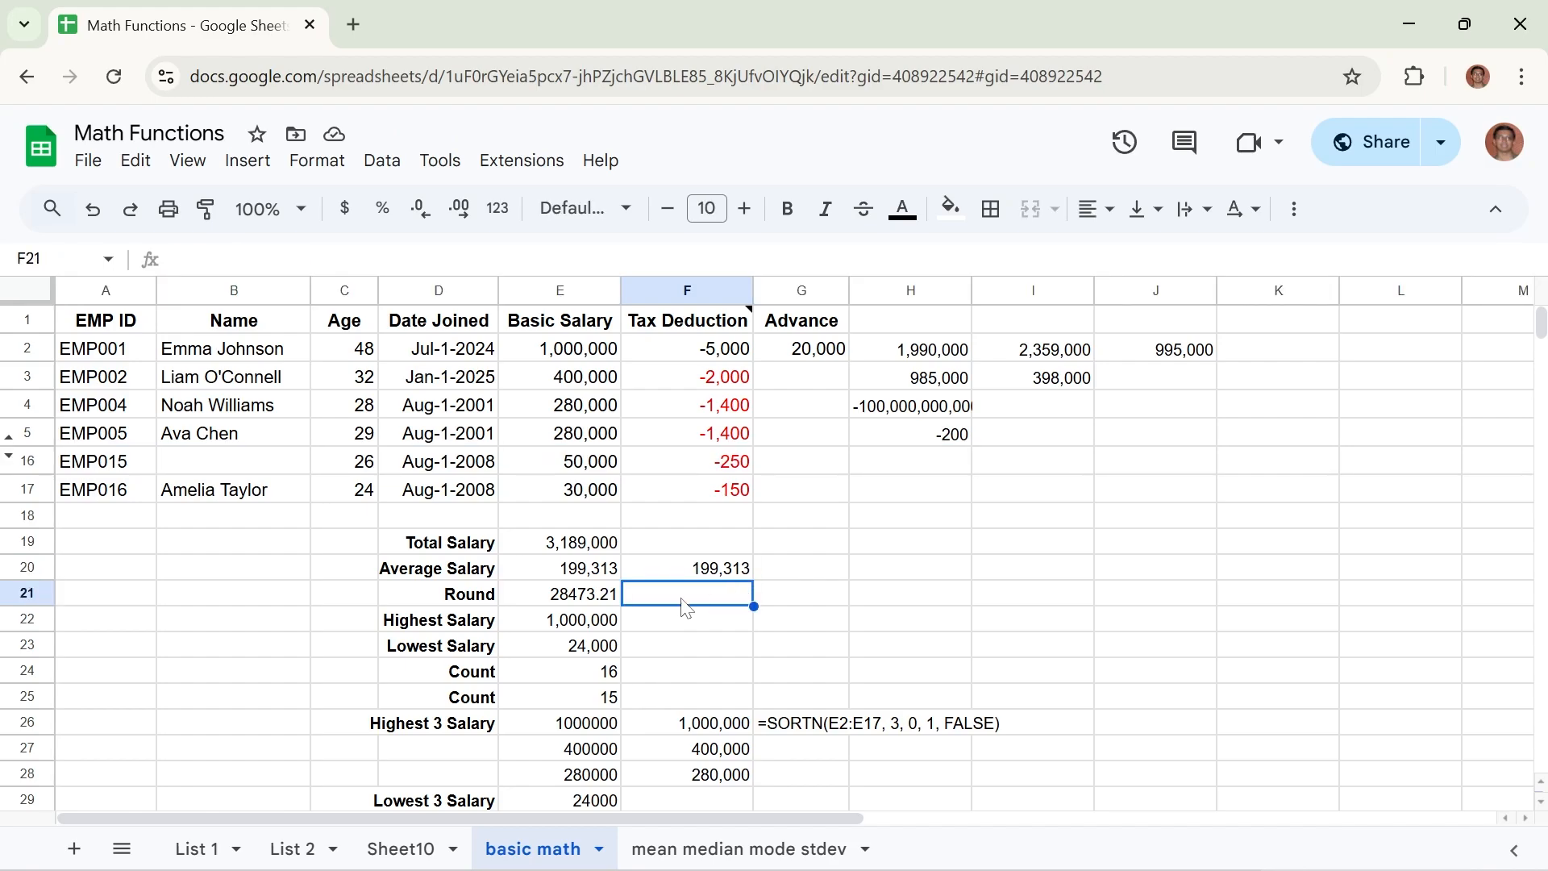
type("=")
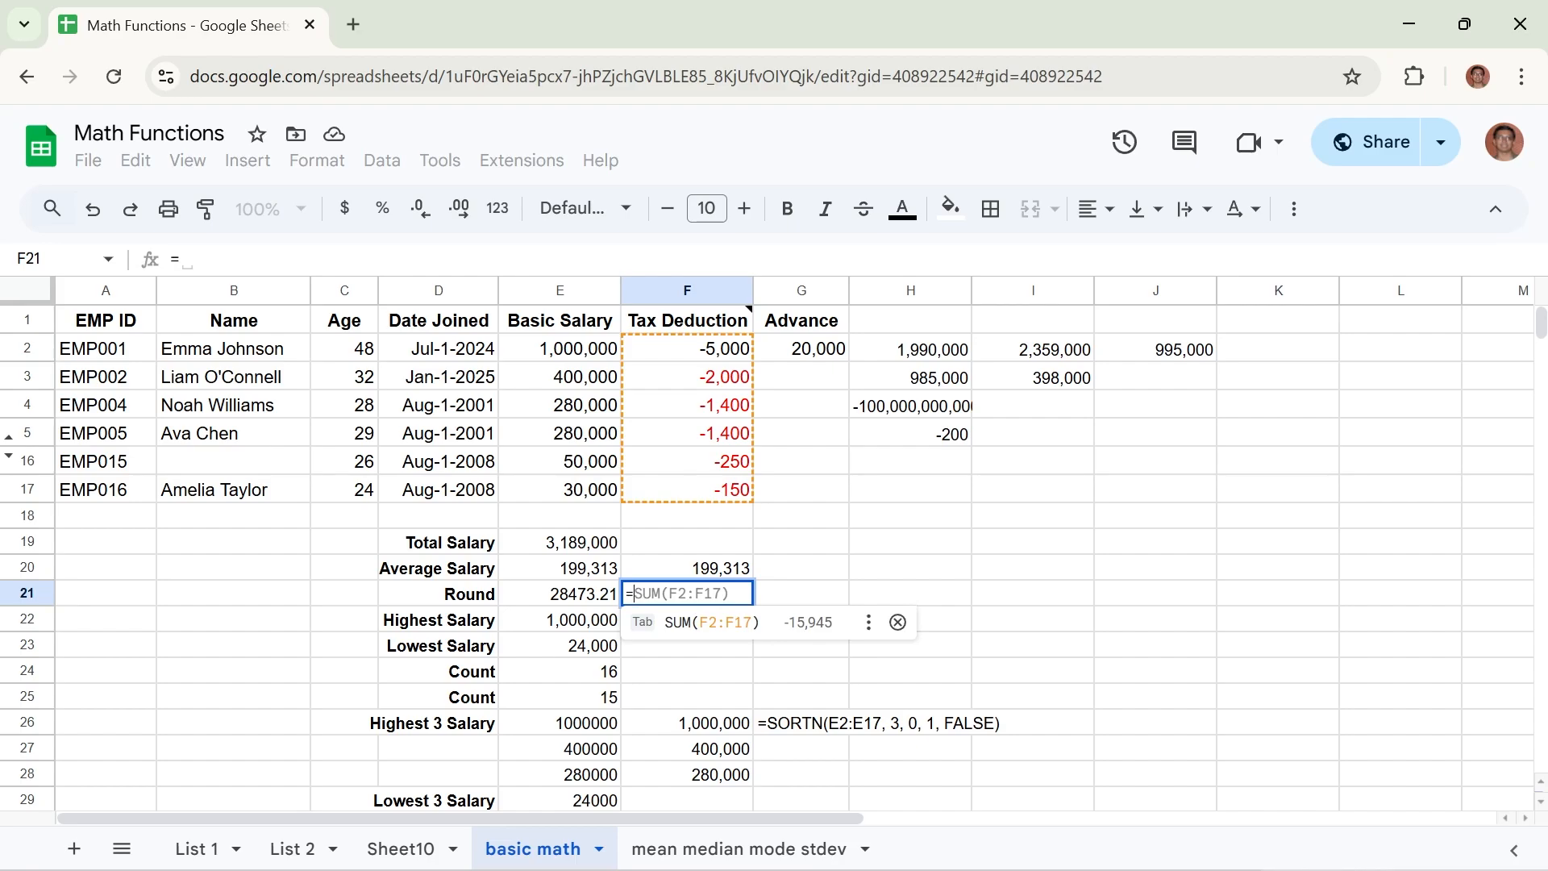
type("RO")
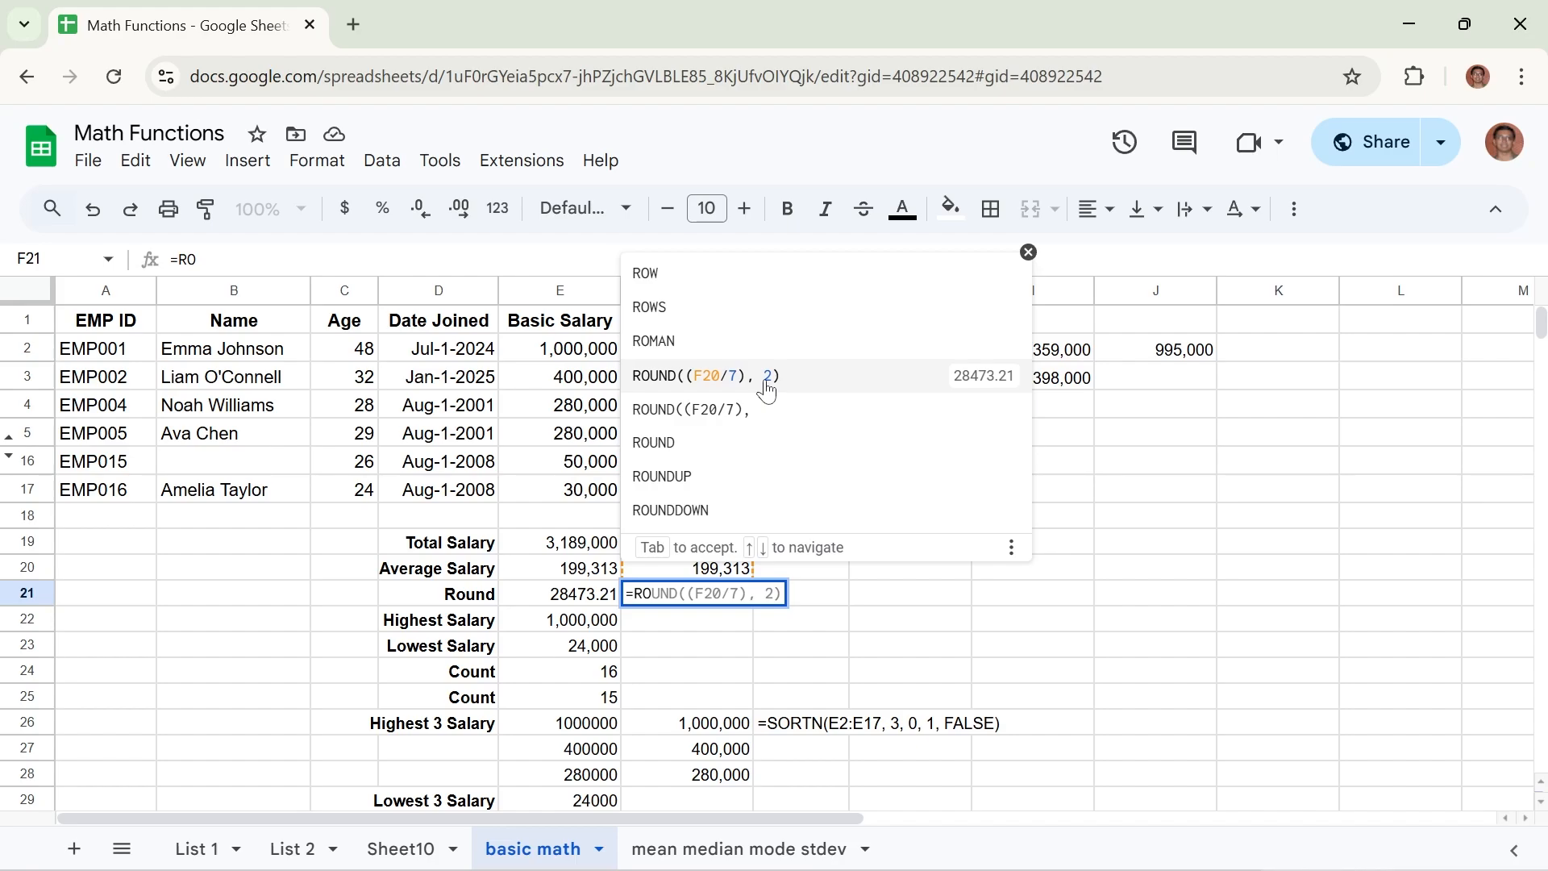
type("U")
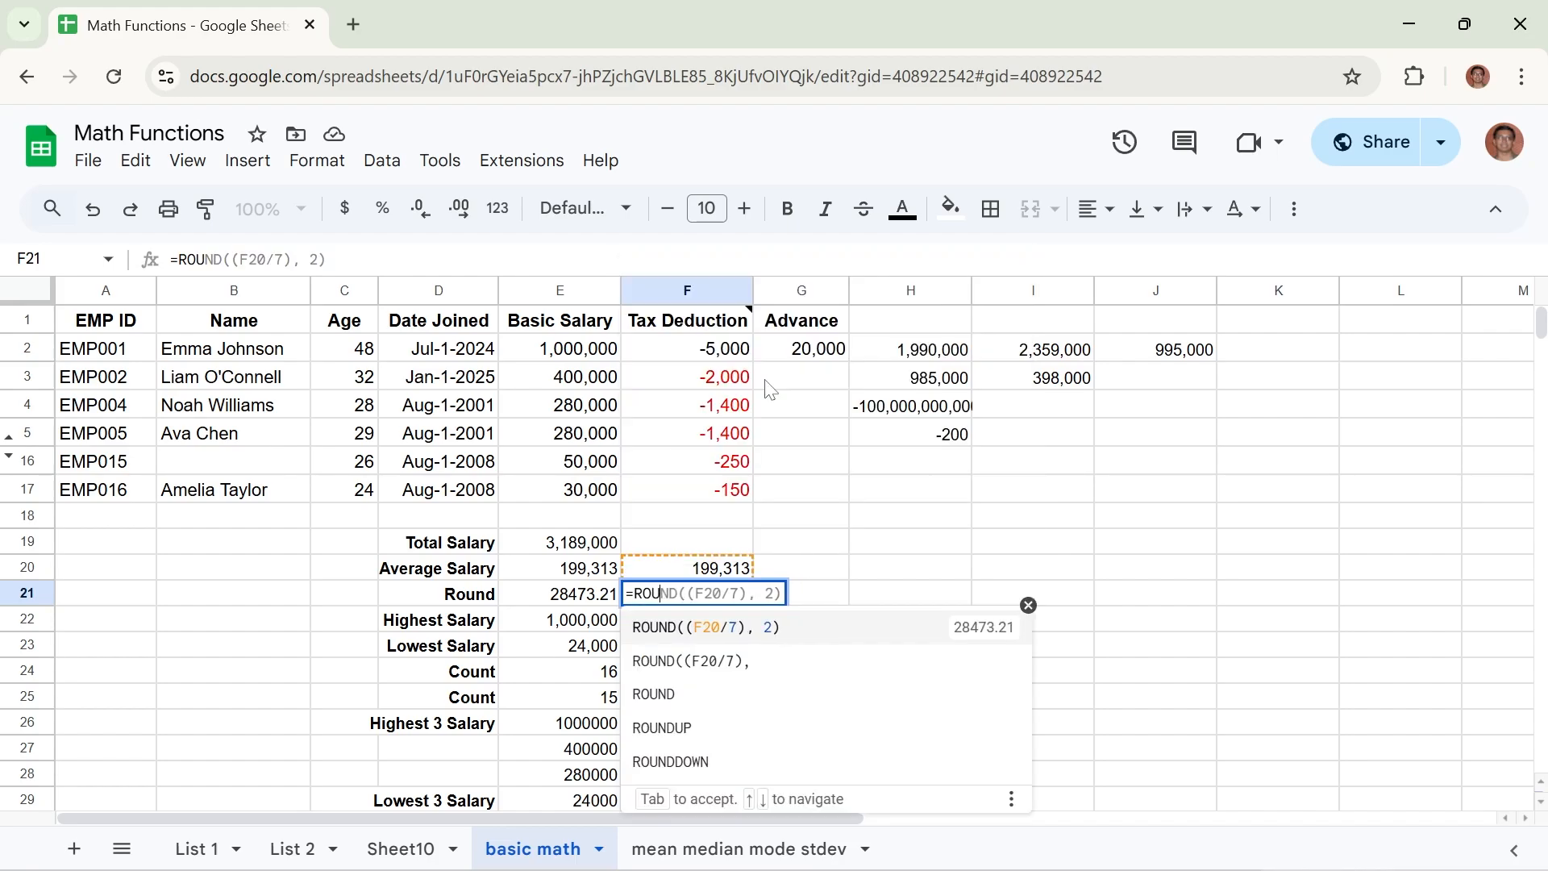
type("ND(")
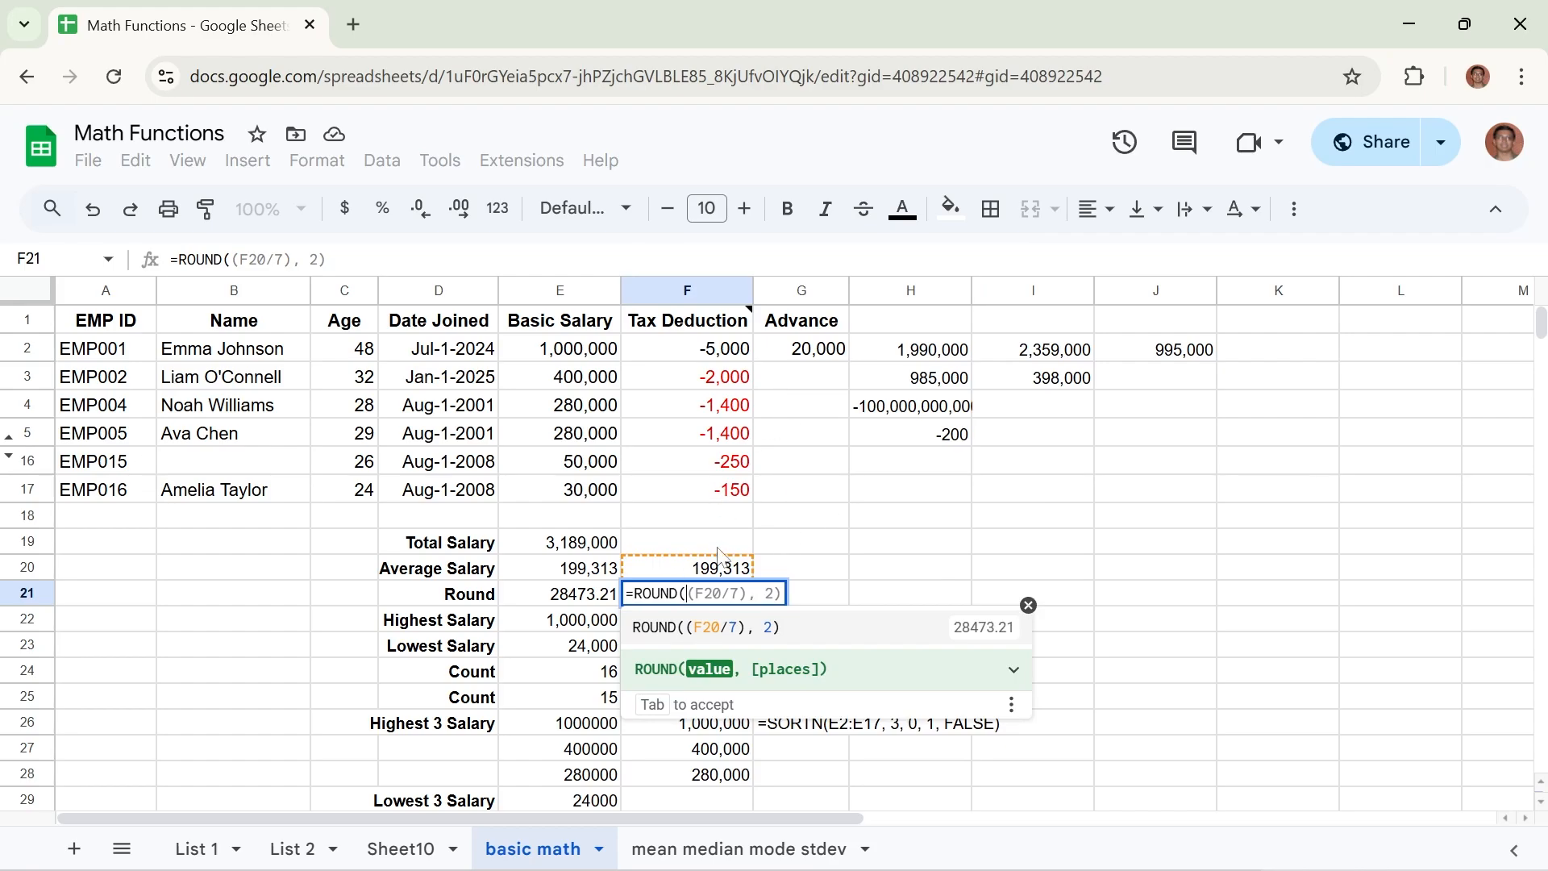
left_click(542, 411)
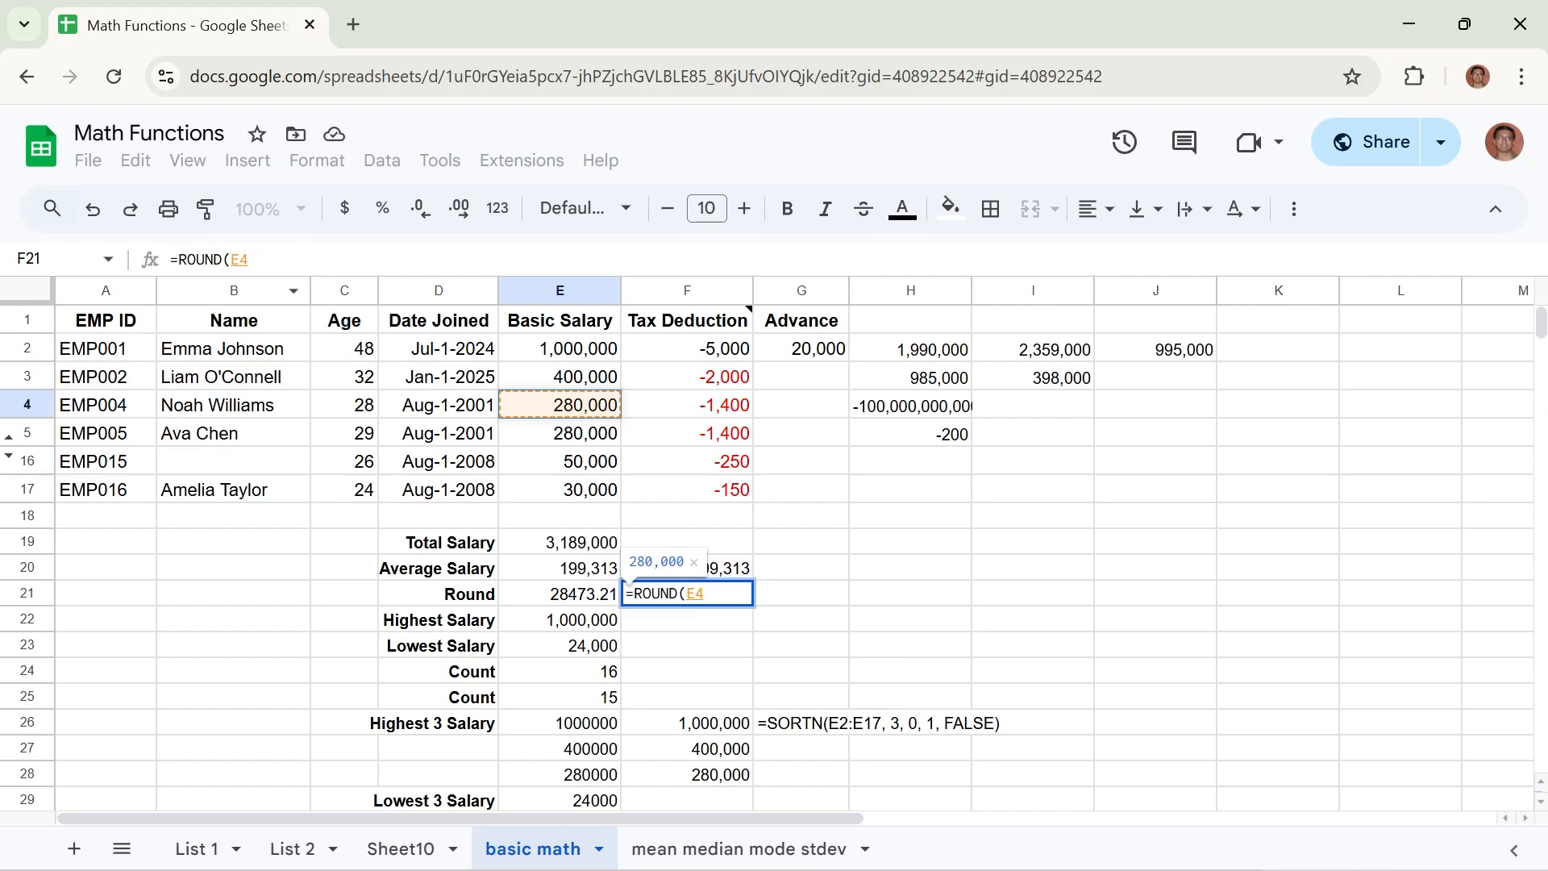
Extend the ROUND value in F21 to the parenthesised division (E4/7).
left_click(232, 260)
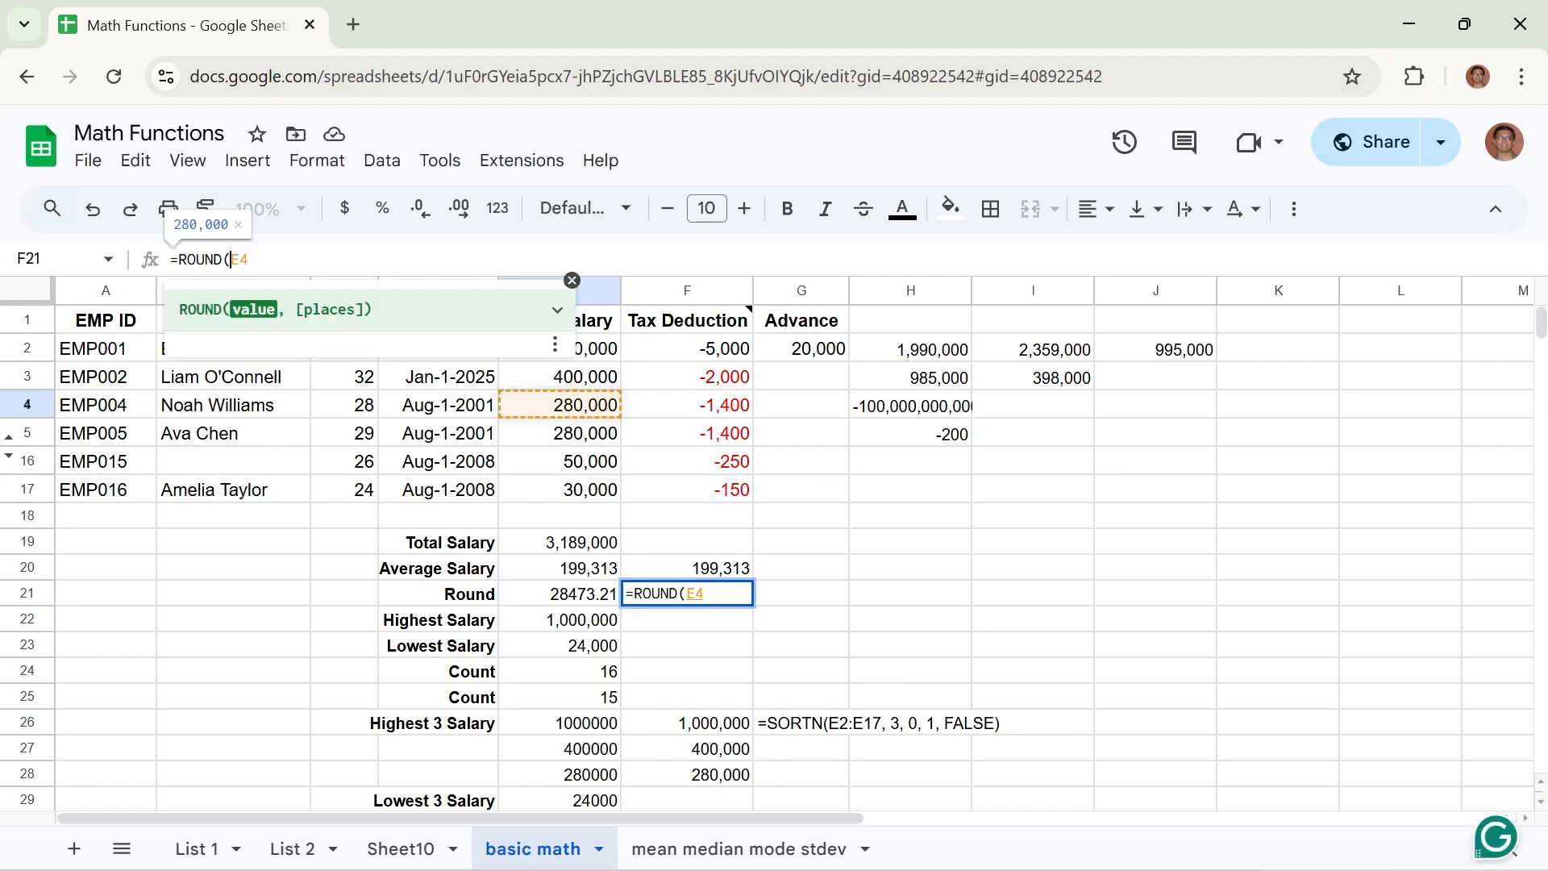
type("(")
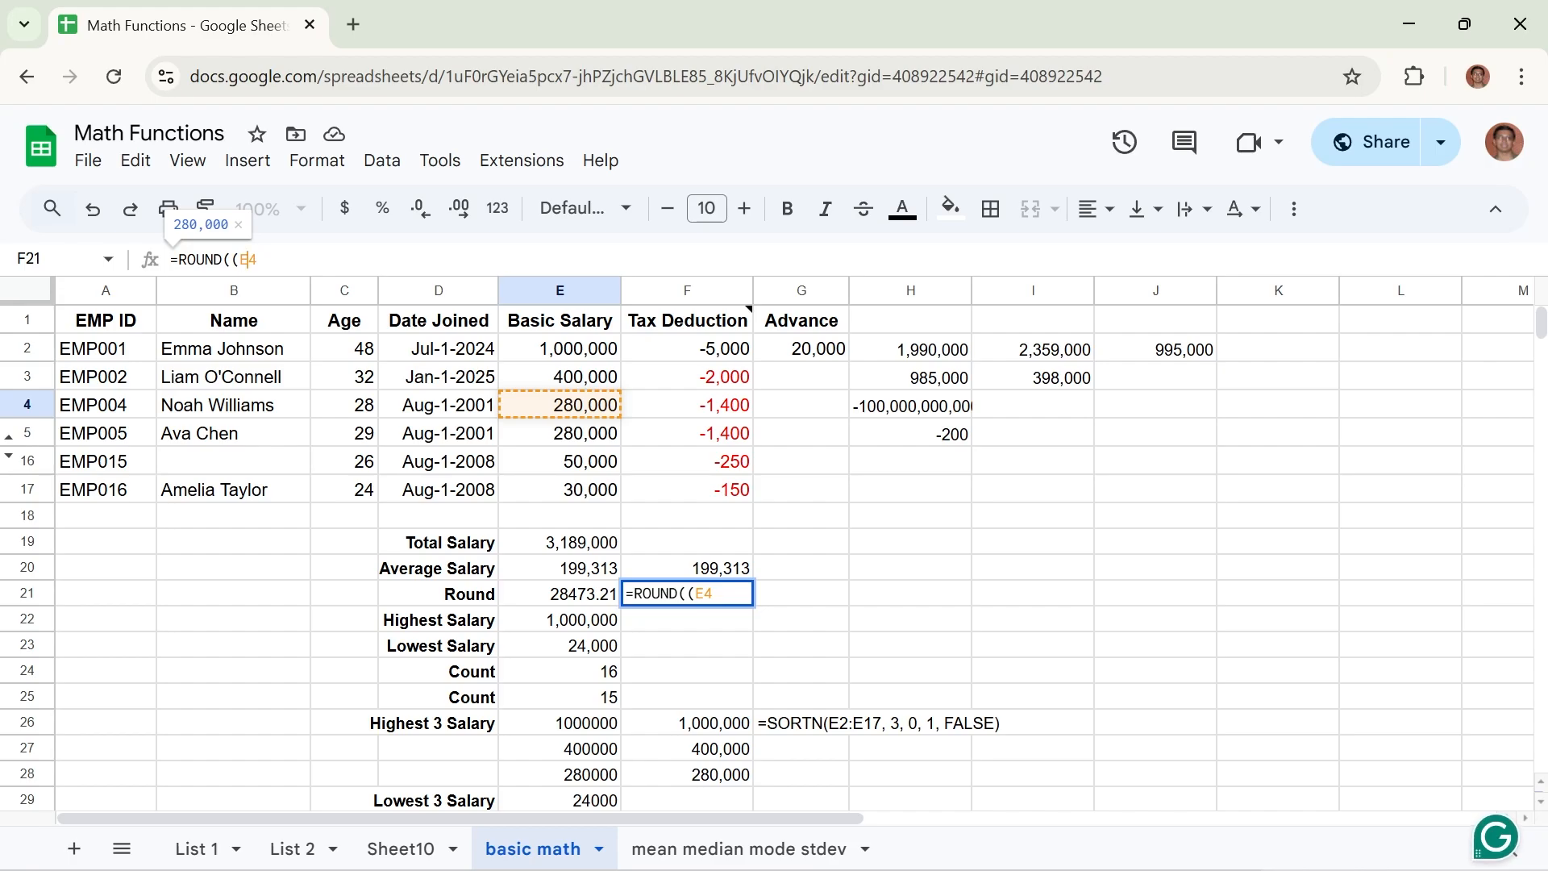
key("End")
type("/")
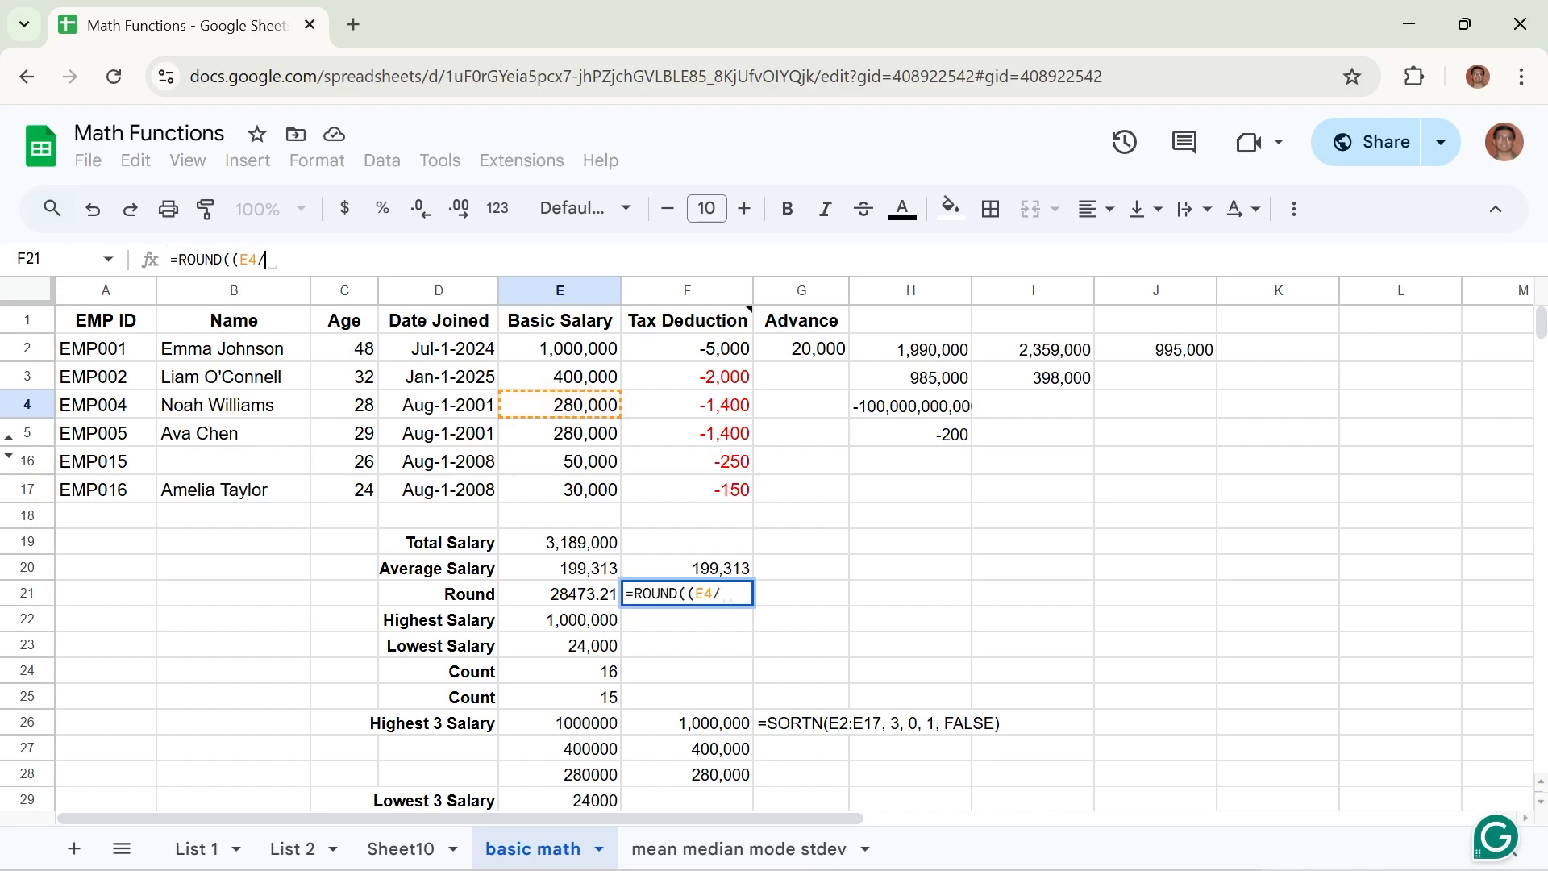
type("7")
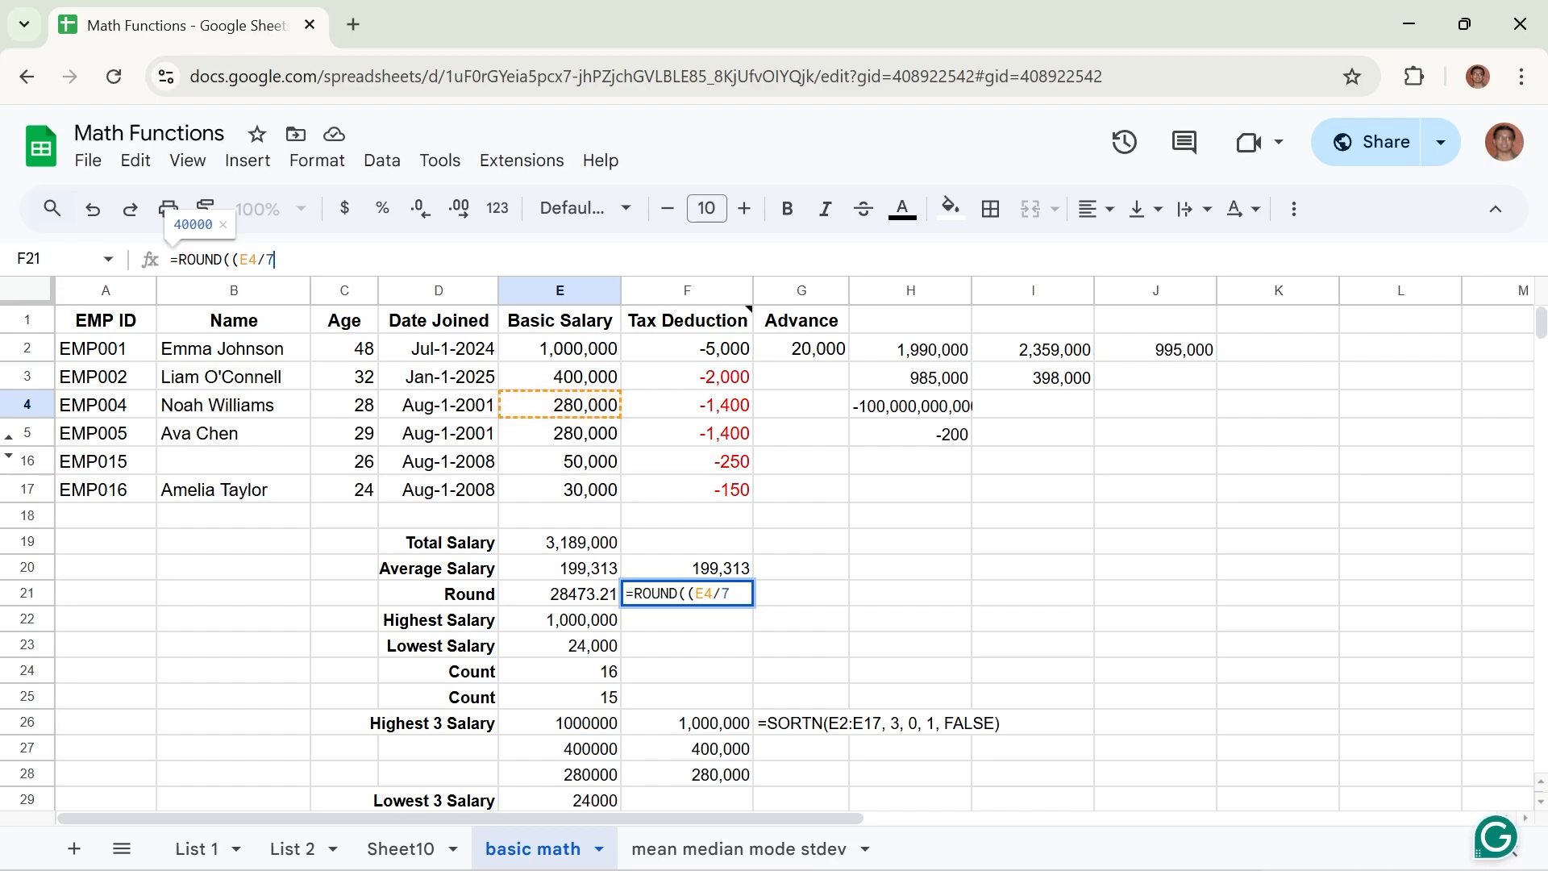
type(")")
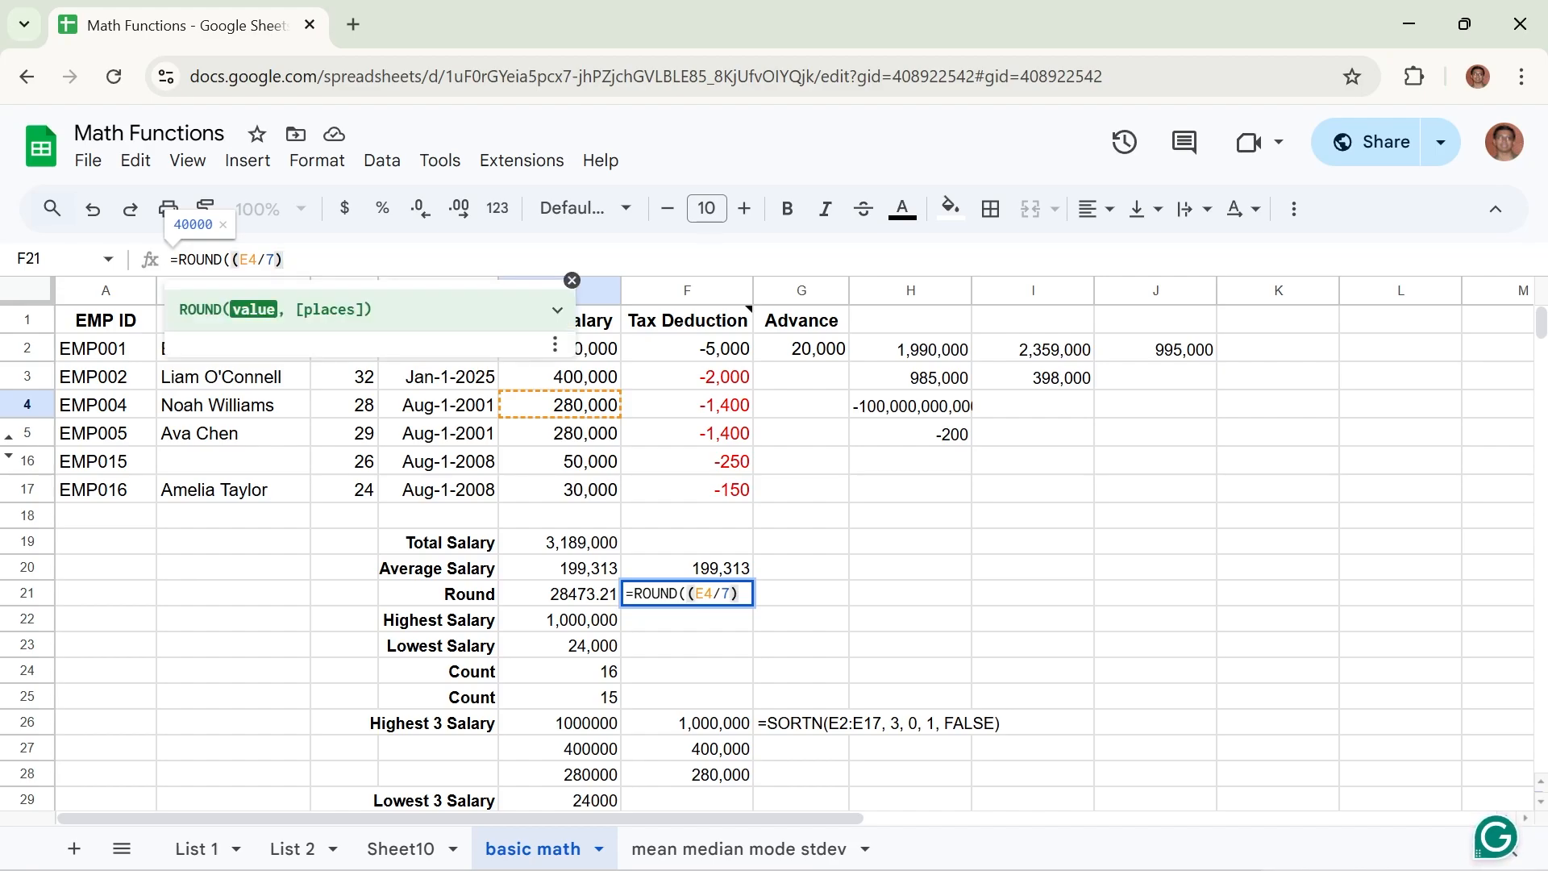
left_click_drag(231, 260, 283, 260)
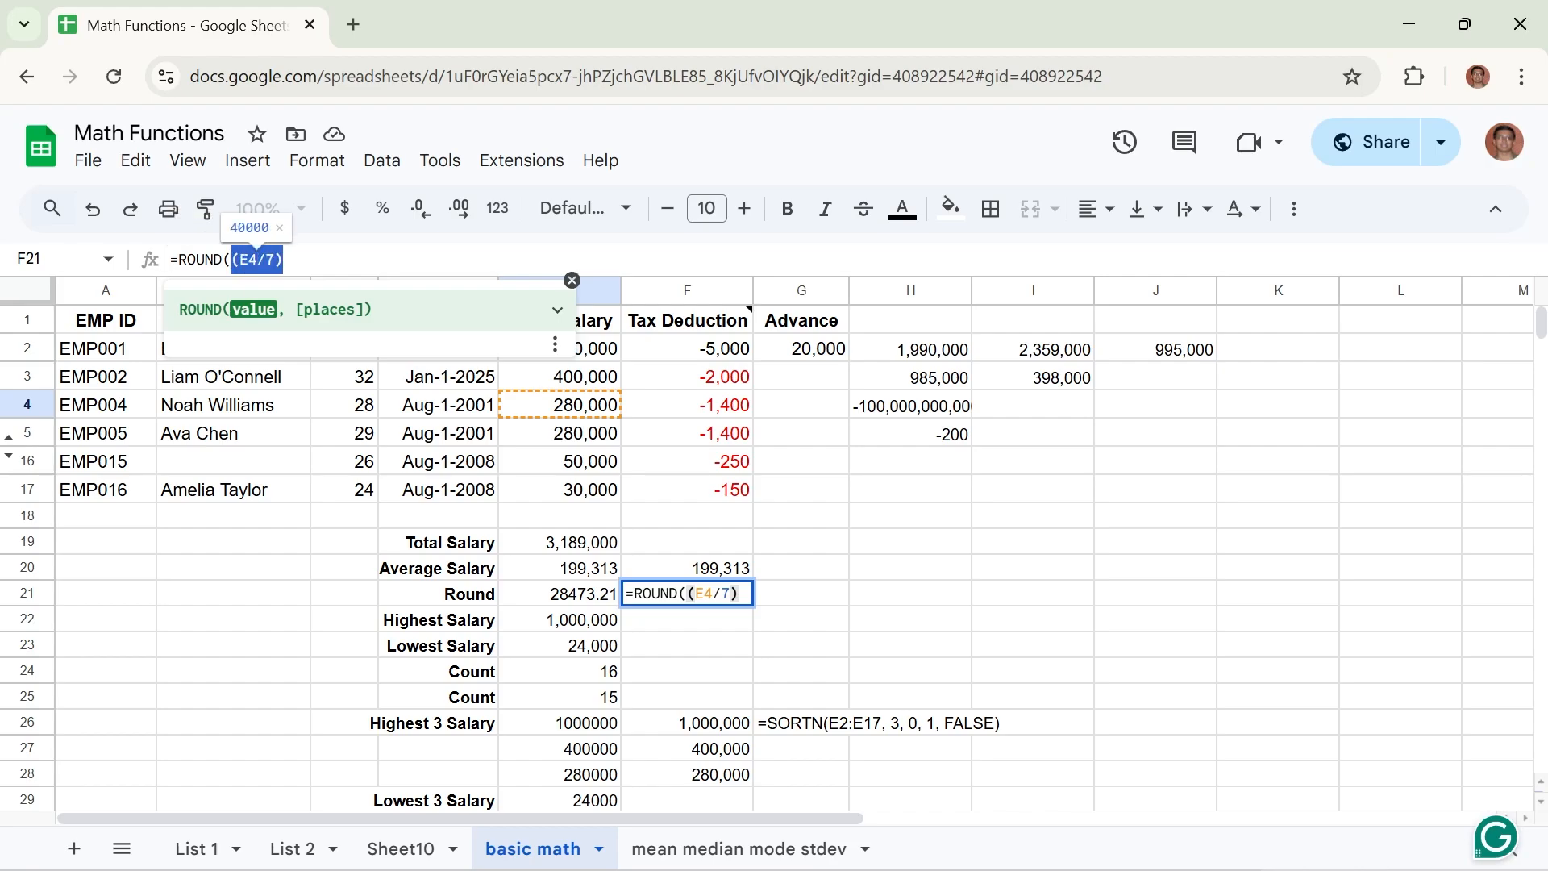
left_click(284, 260)
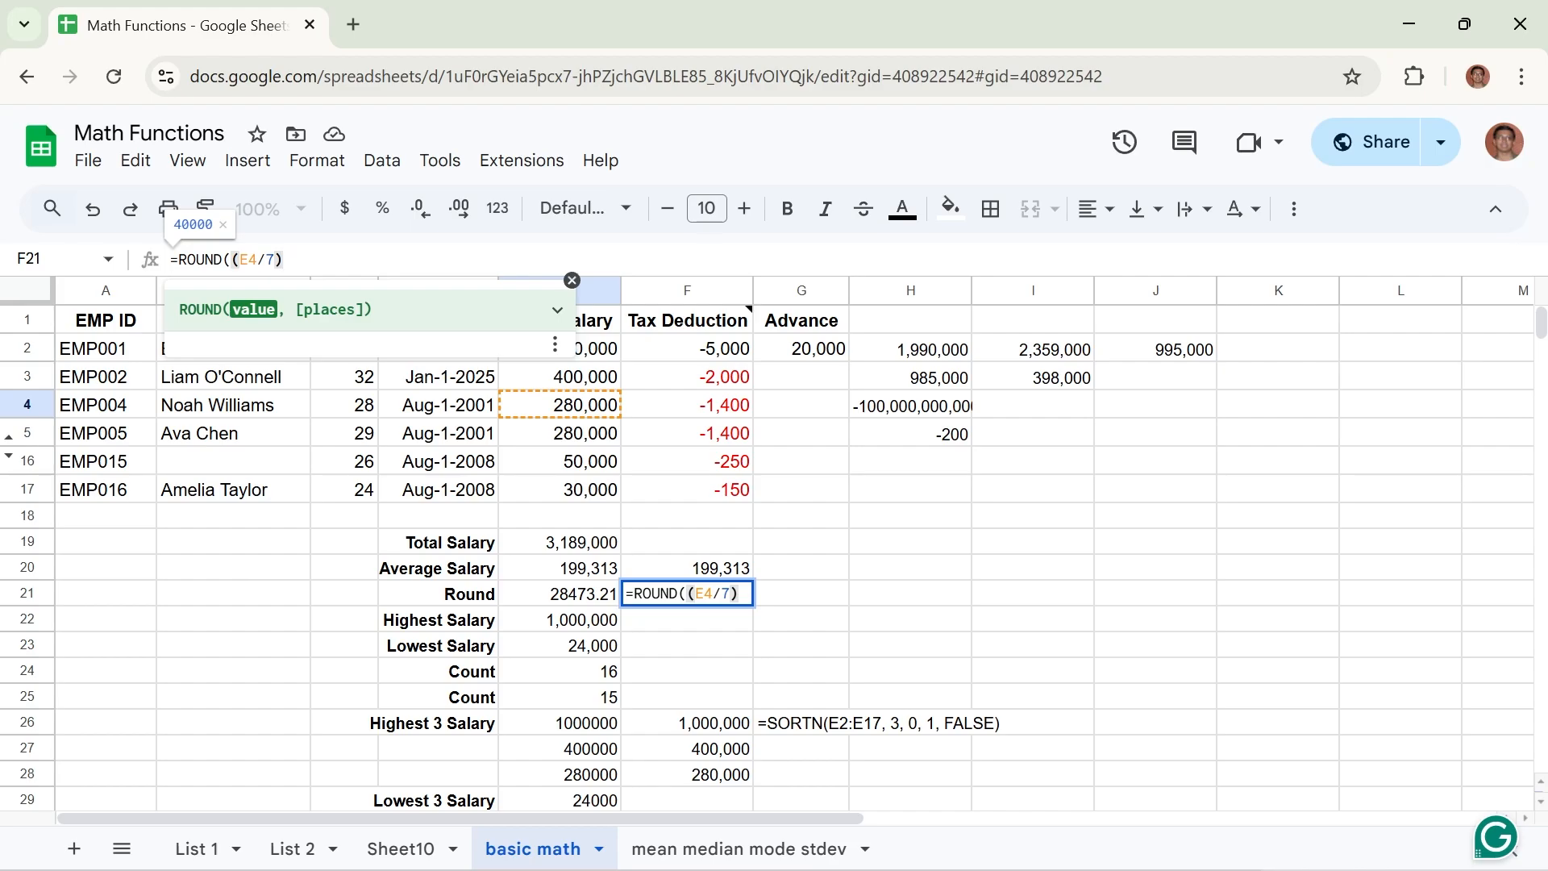
Complete the F21 formula as =ROUND((E4/7), 3) by adding three decimal places.
type(",")
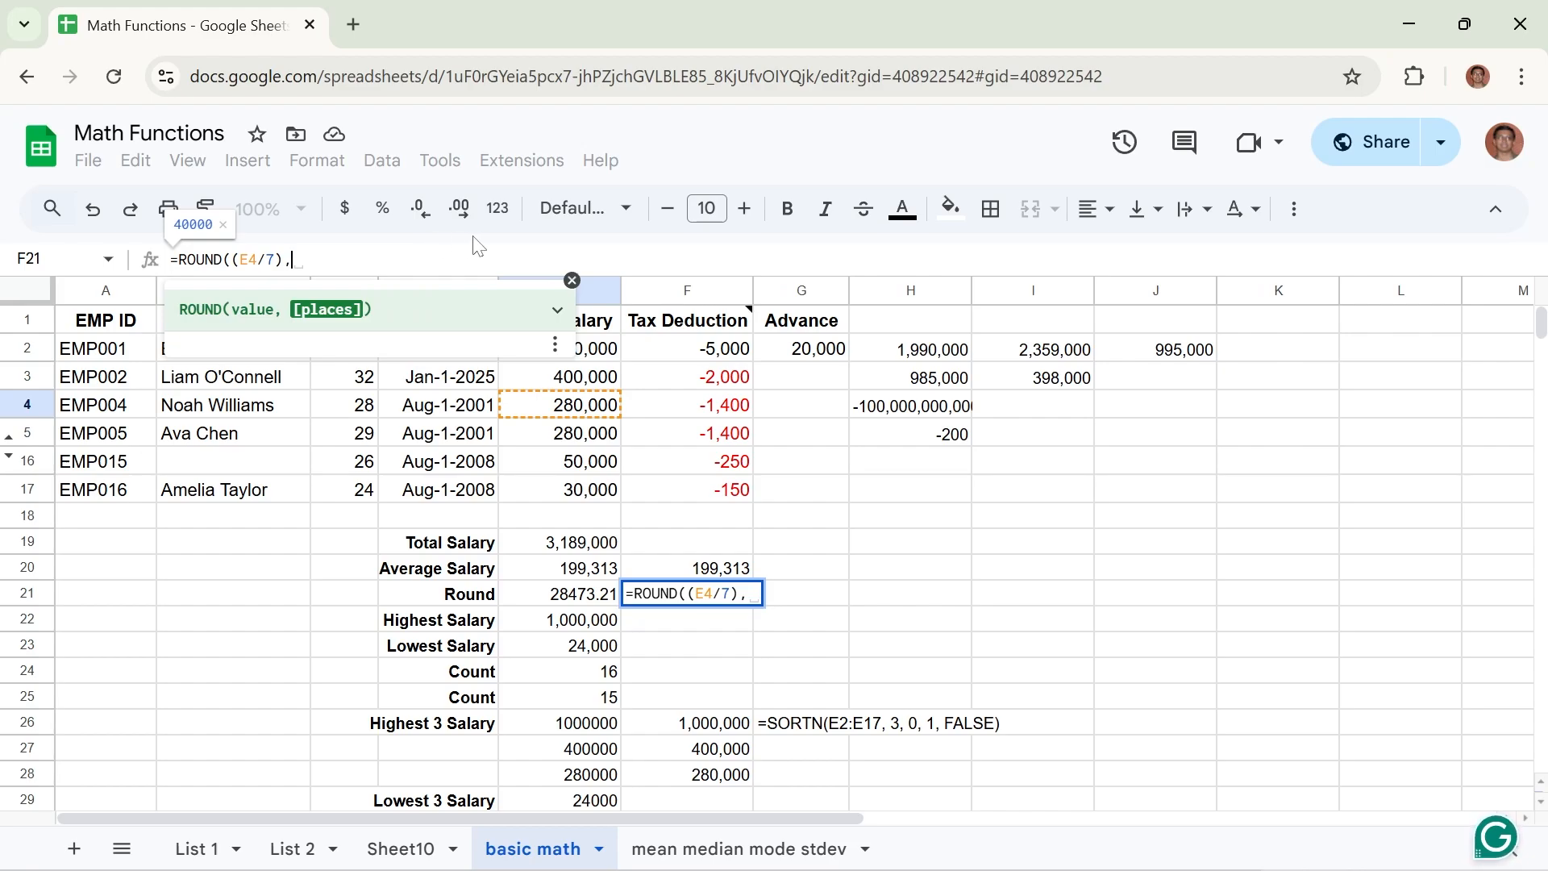
type("3)")
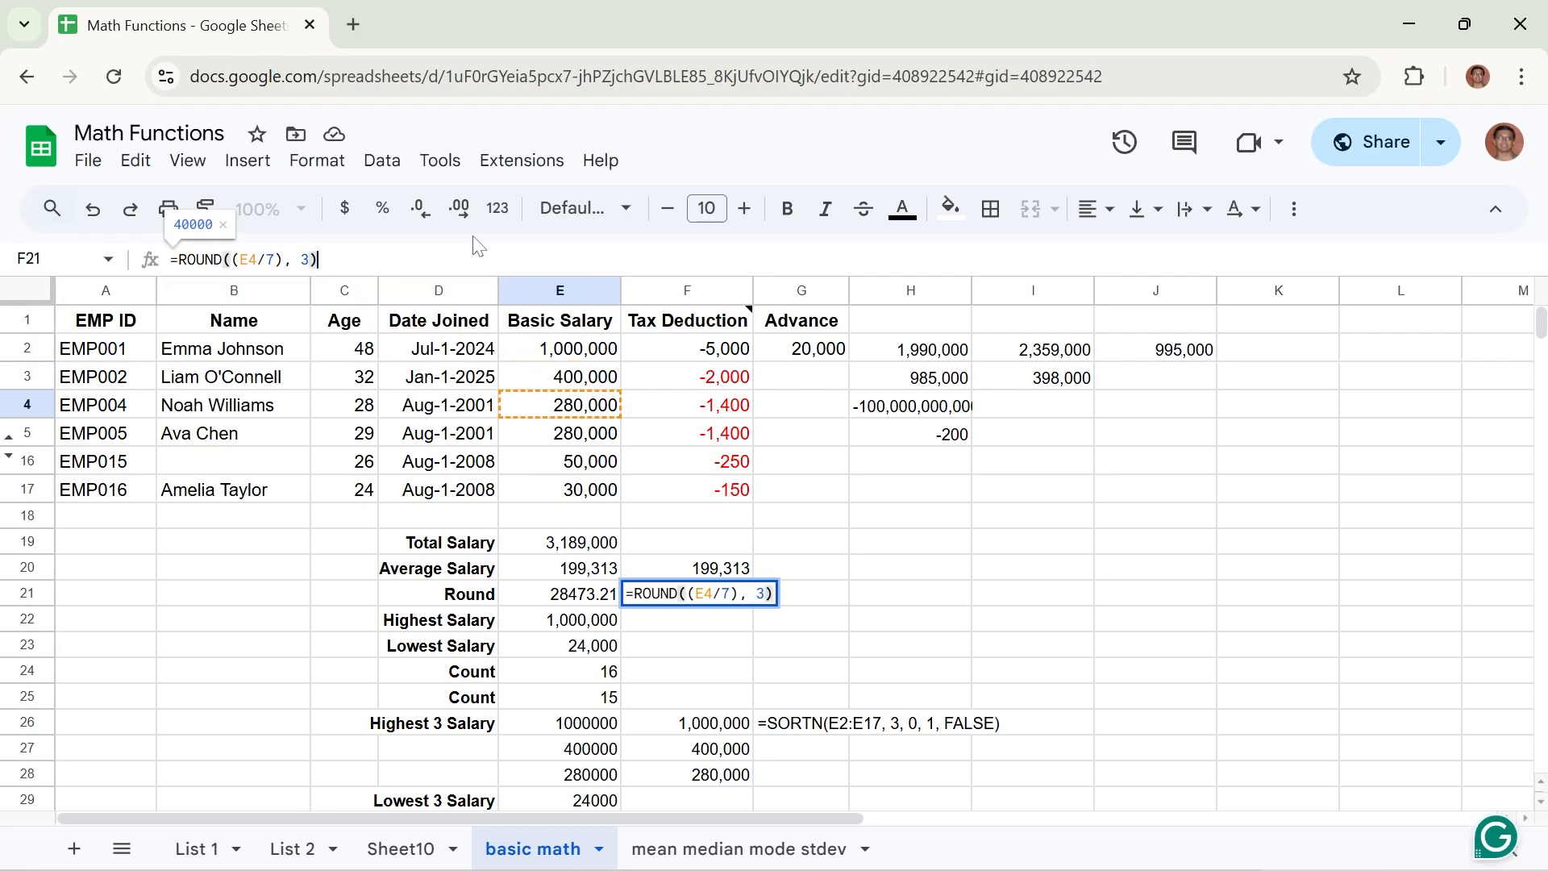
key("Return")
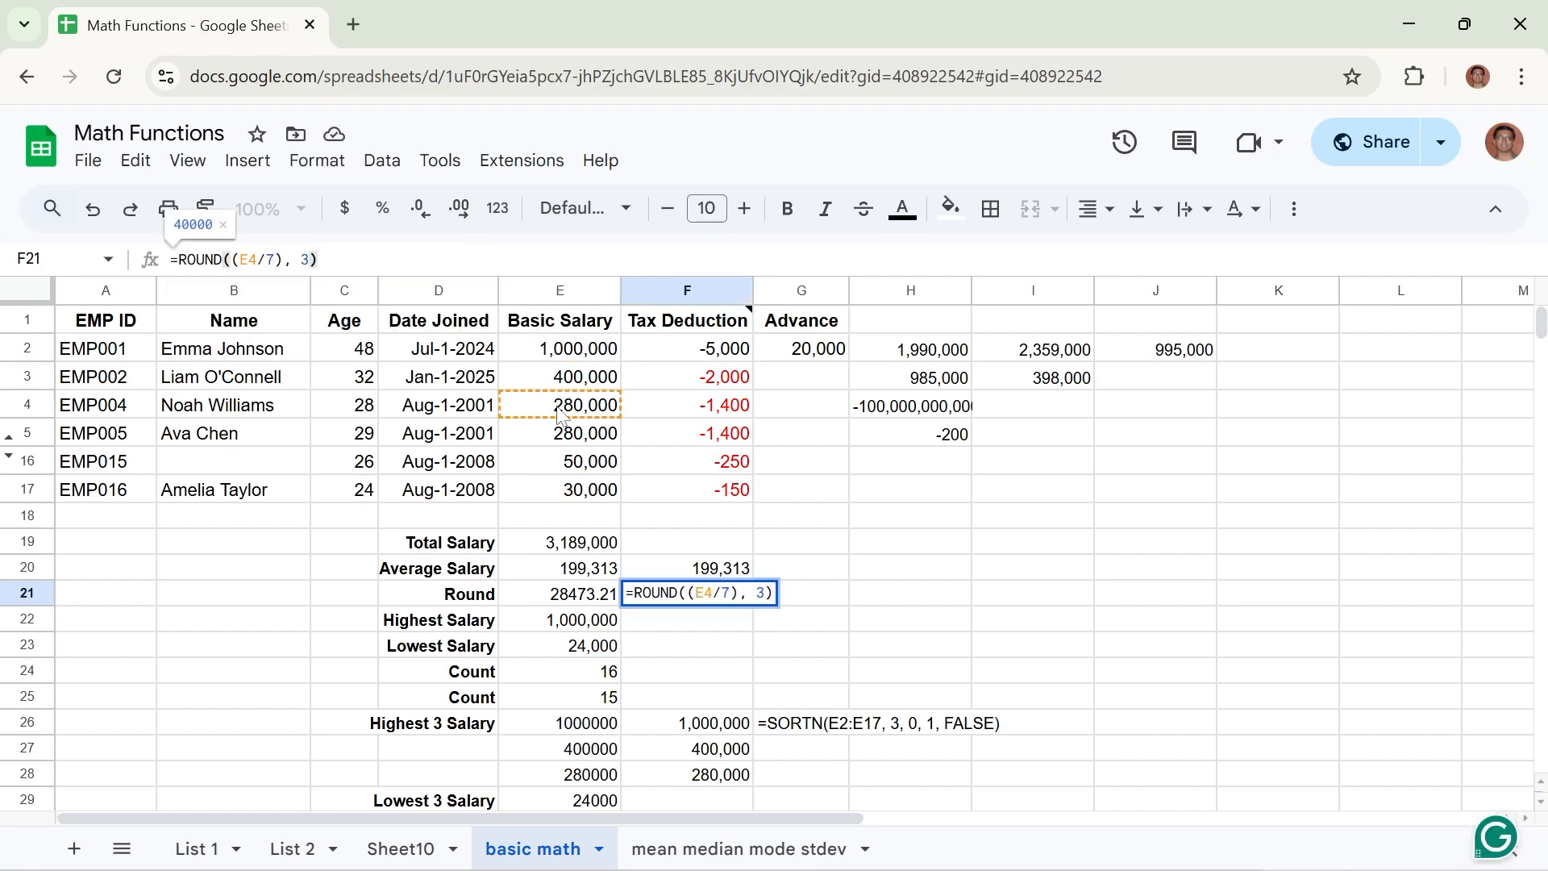
Change the divisor in the F21 ROUND formula to 9 and commit the formula.
left_click(274, 259)
key("BackSpace")
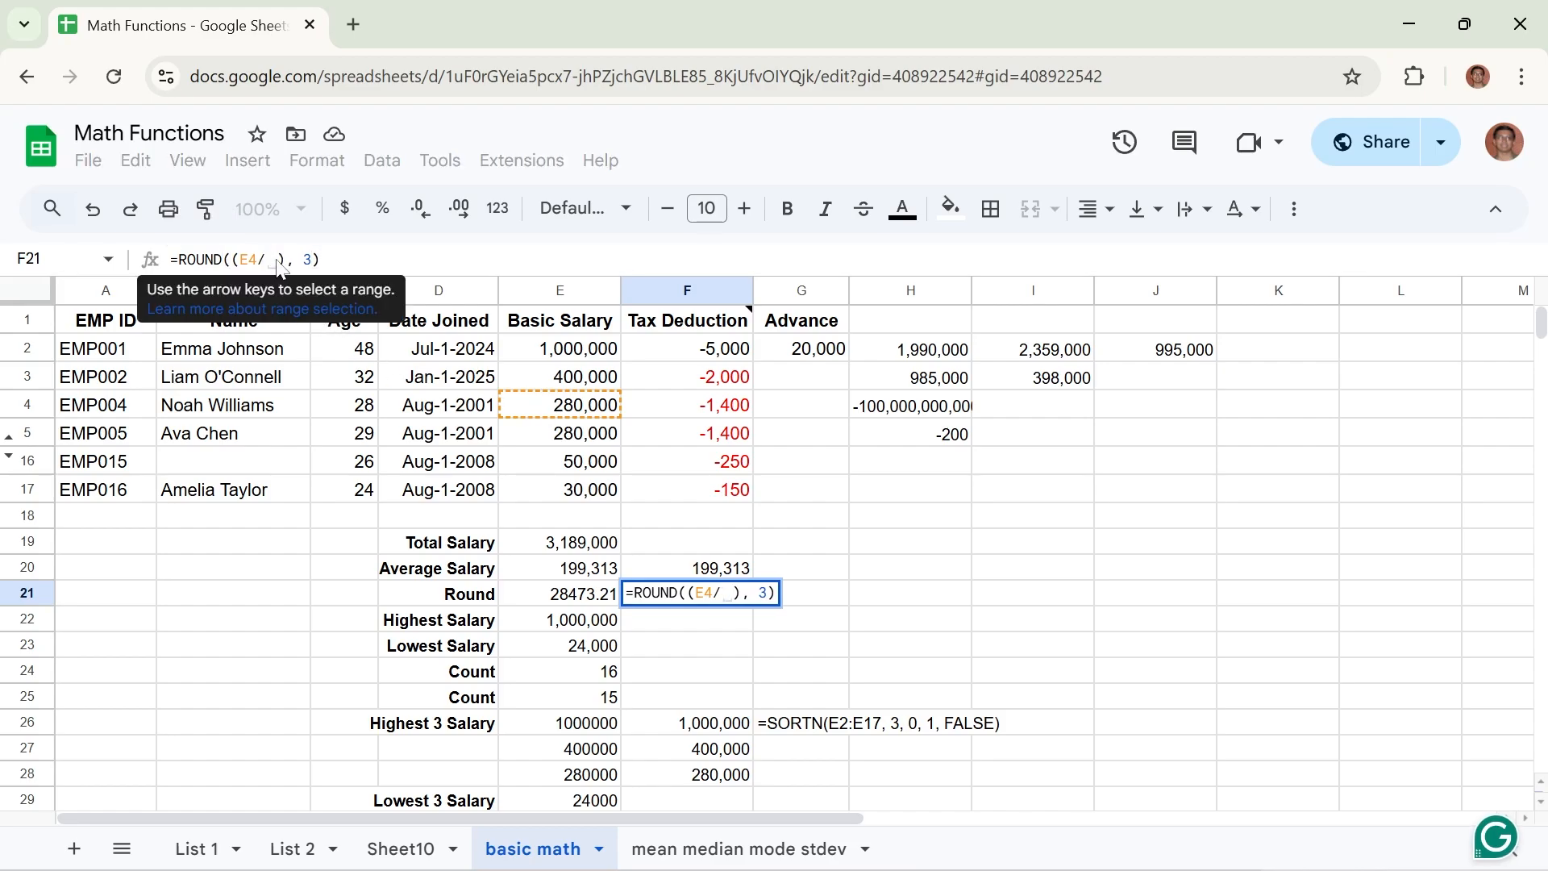
type("9")
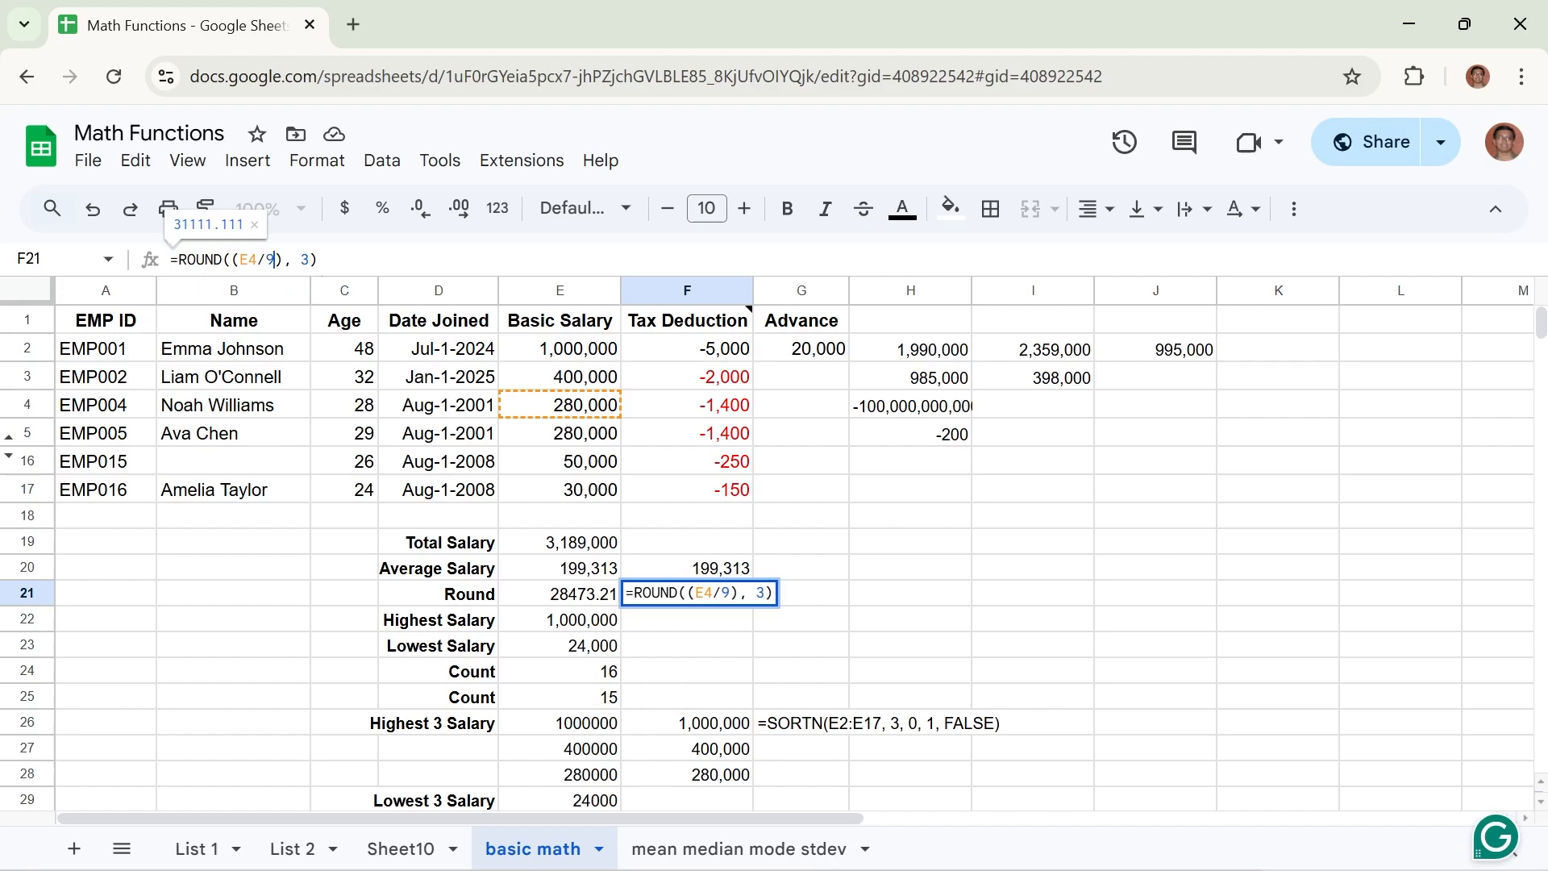
key("End")
key("Return")
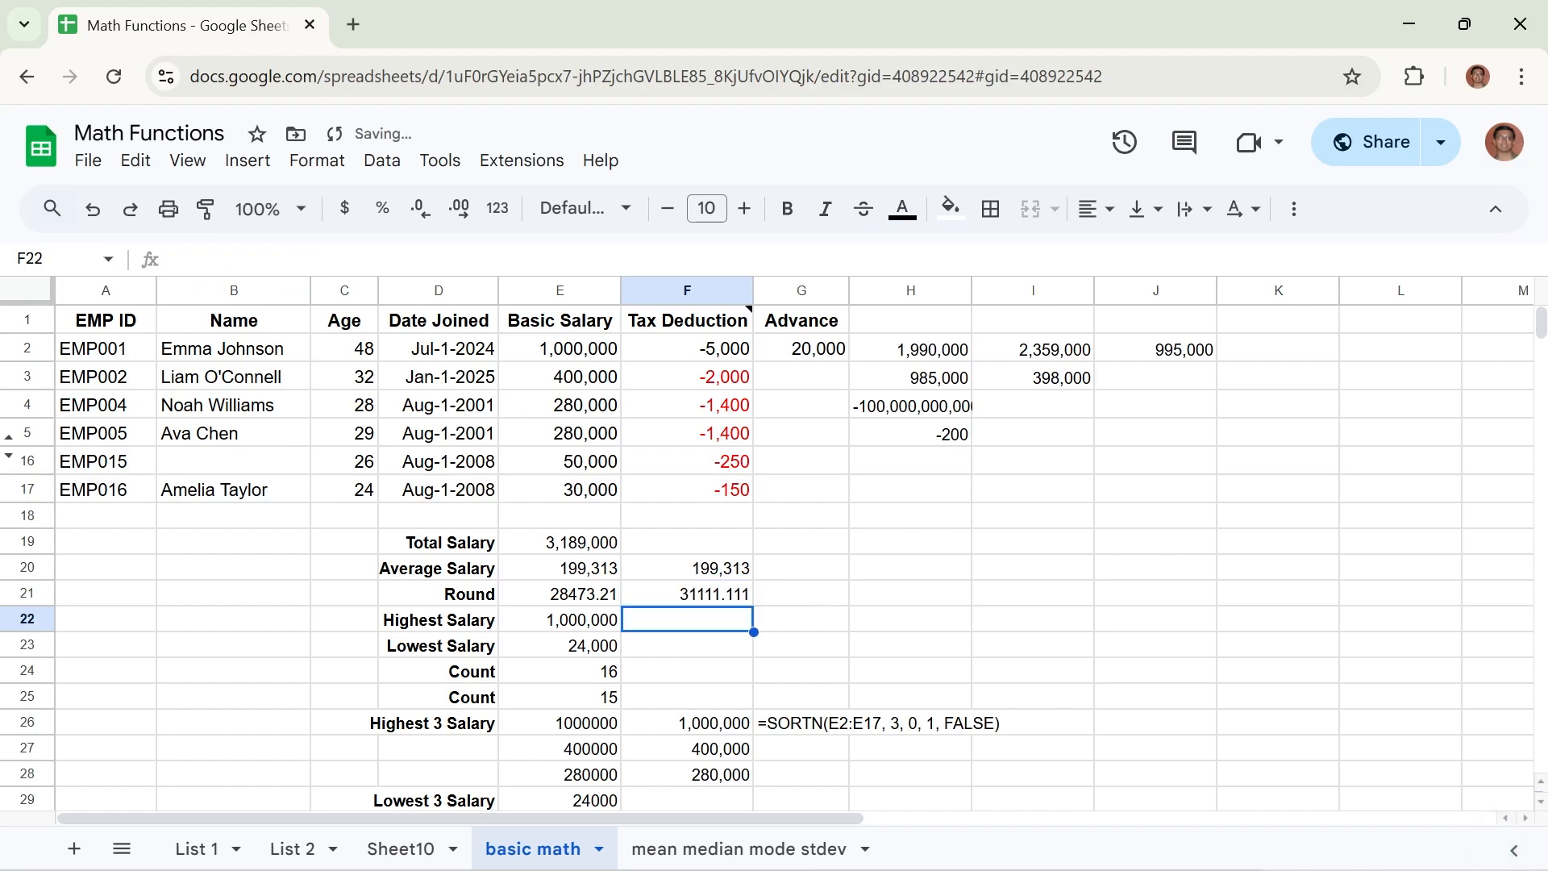
Change the number of decimal places in the F21 ROUND formula to 1.
left_click(700, 599)
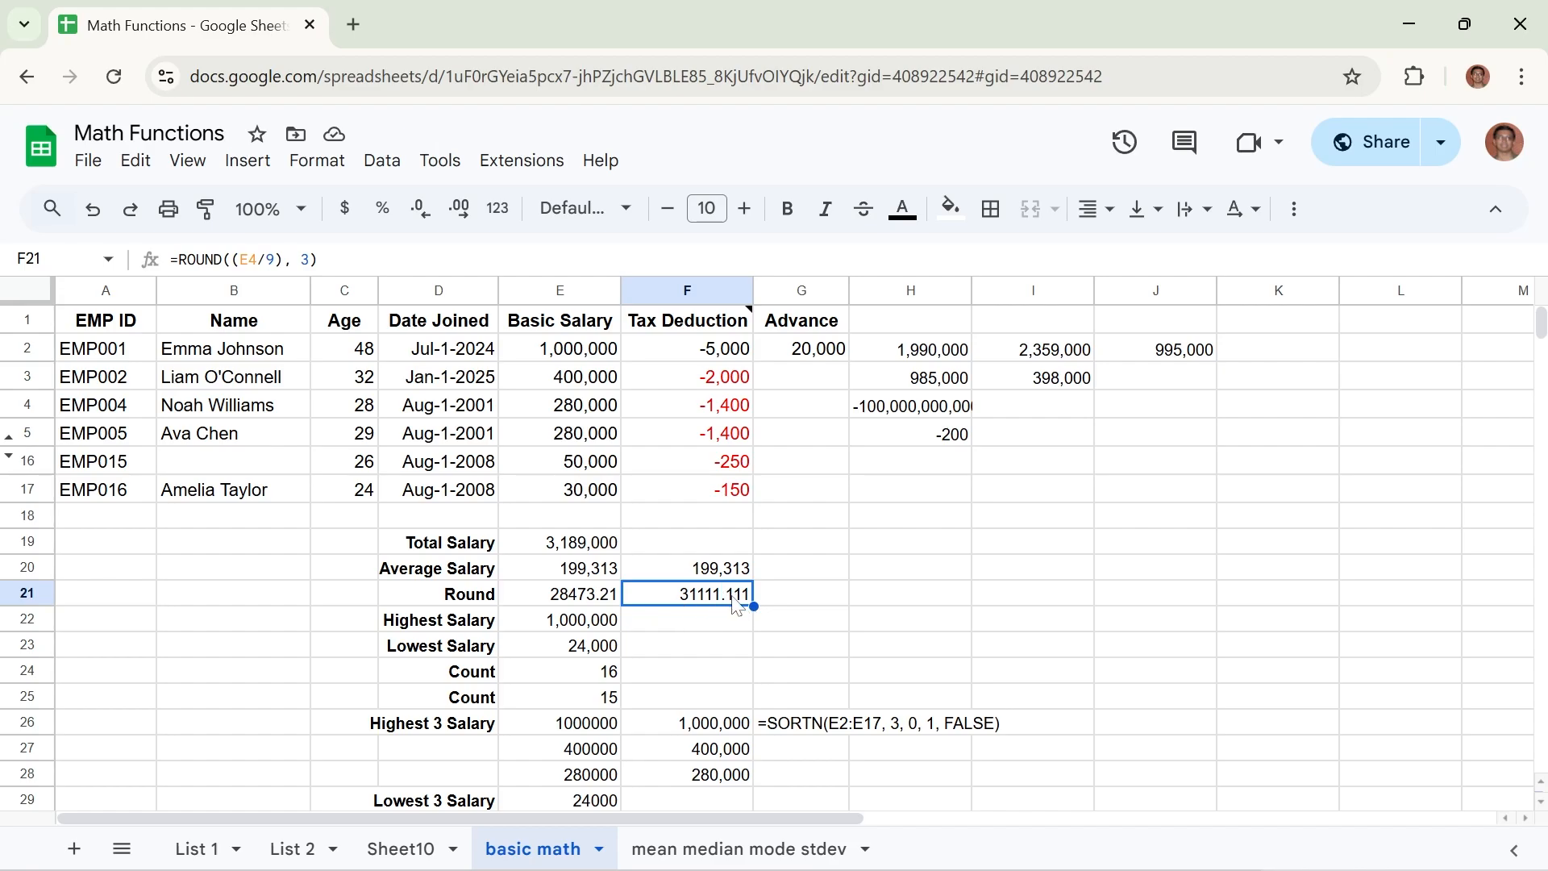
left_click(310, 260)
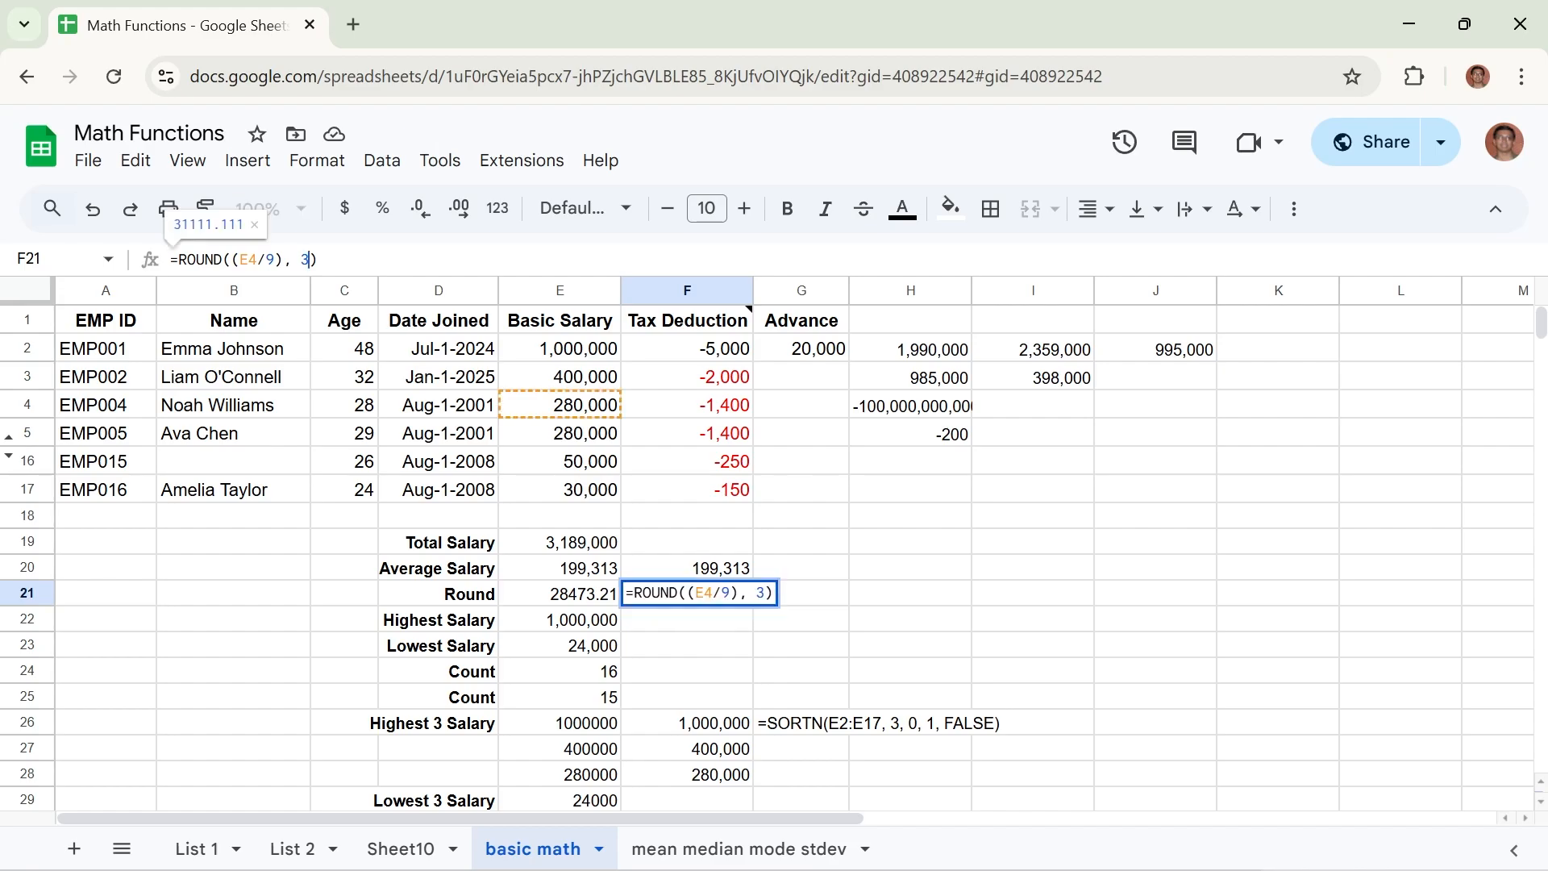
key("BackSpace")
type("1")
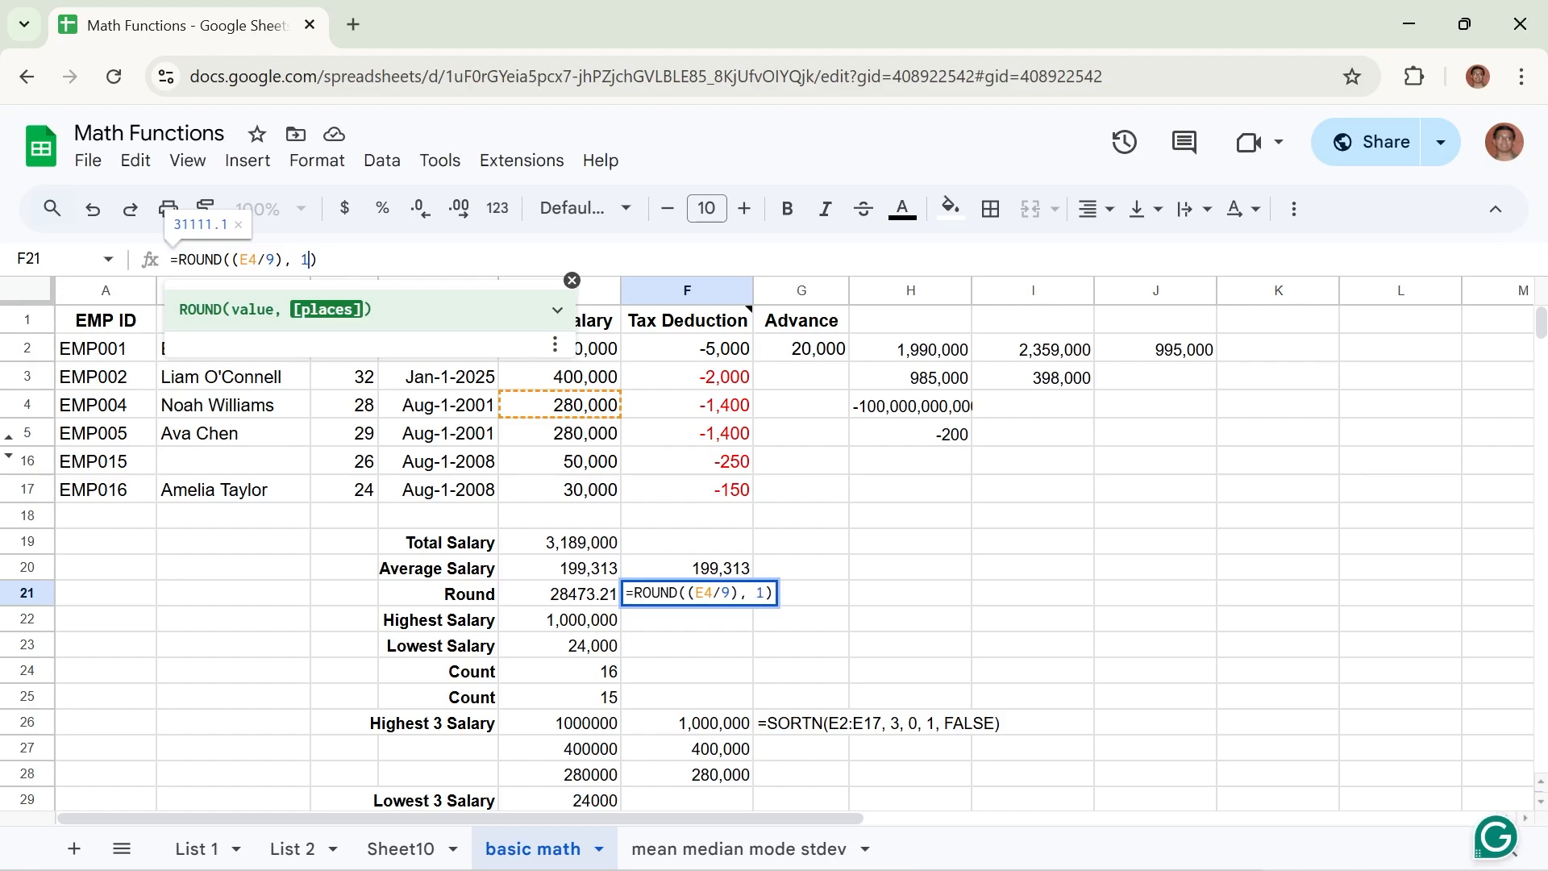
key("Return")
left_click(720, 601)
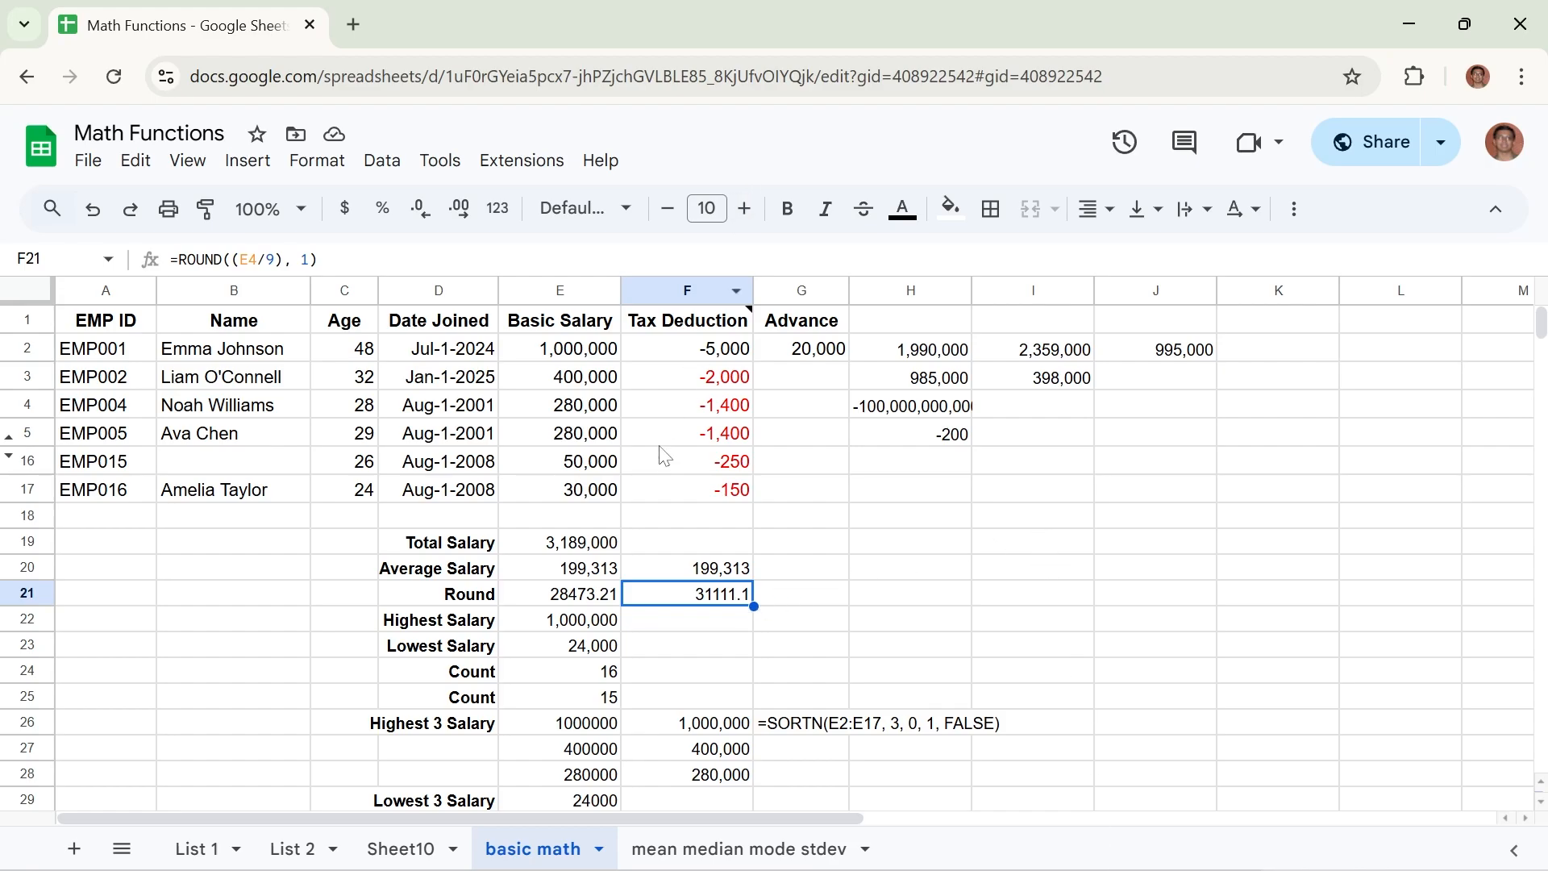
Enter =MAX(E2:E17) in cell F22 to find the highest basic salary.
left_click(666, 627)
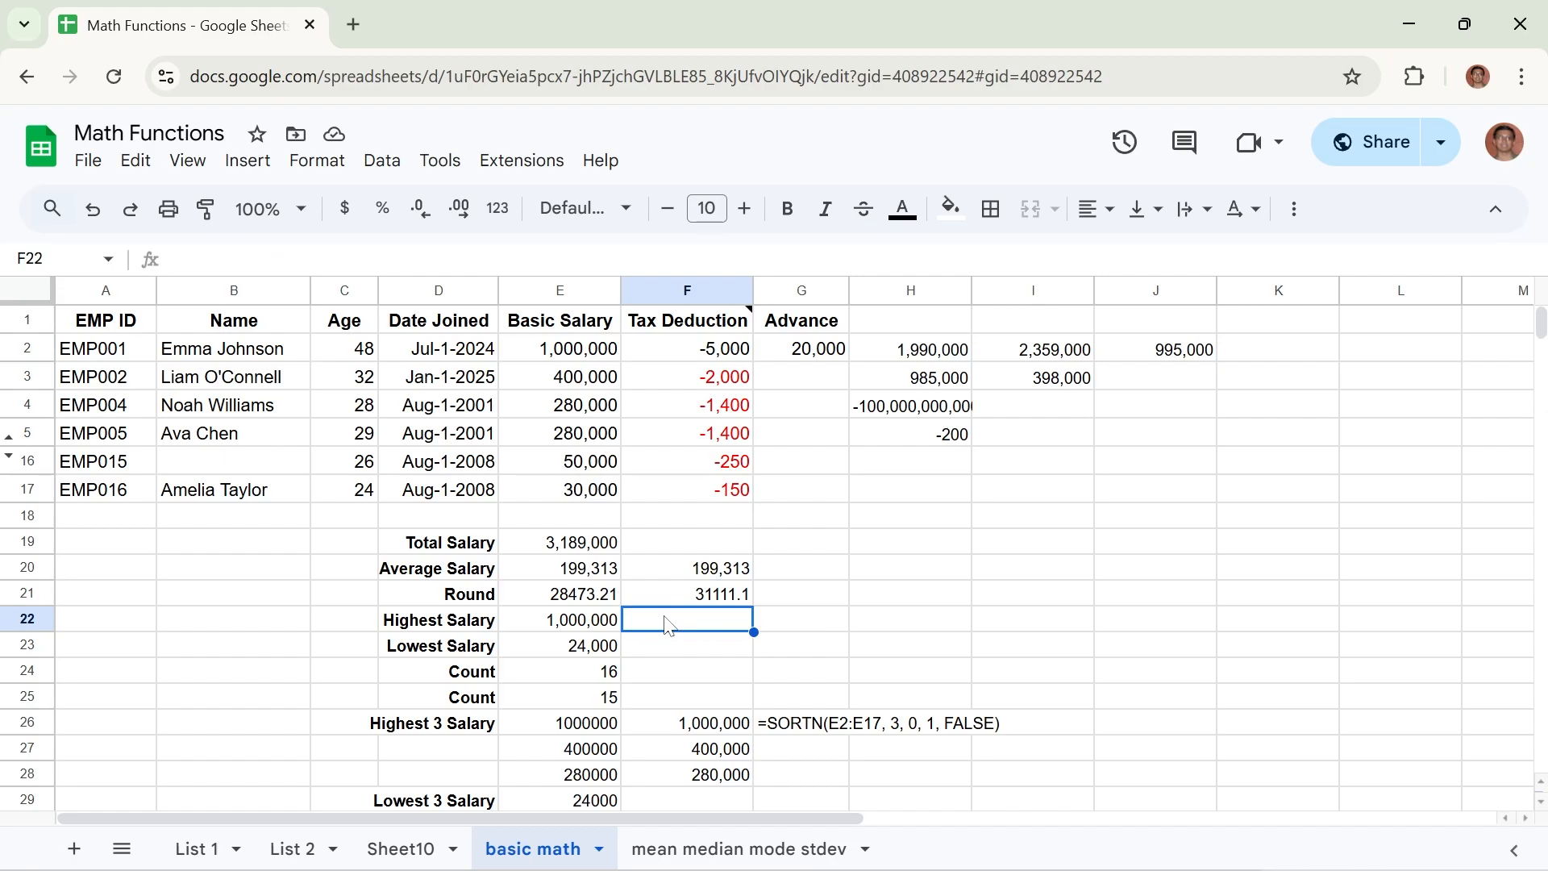
type("=M")
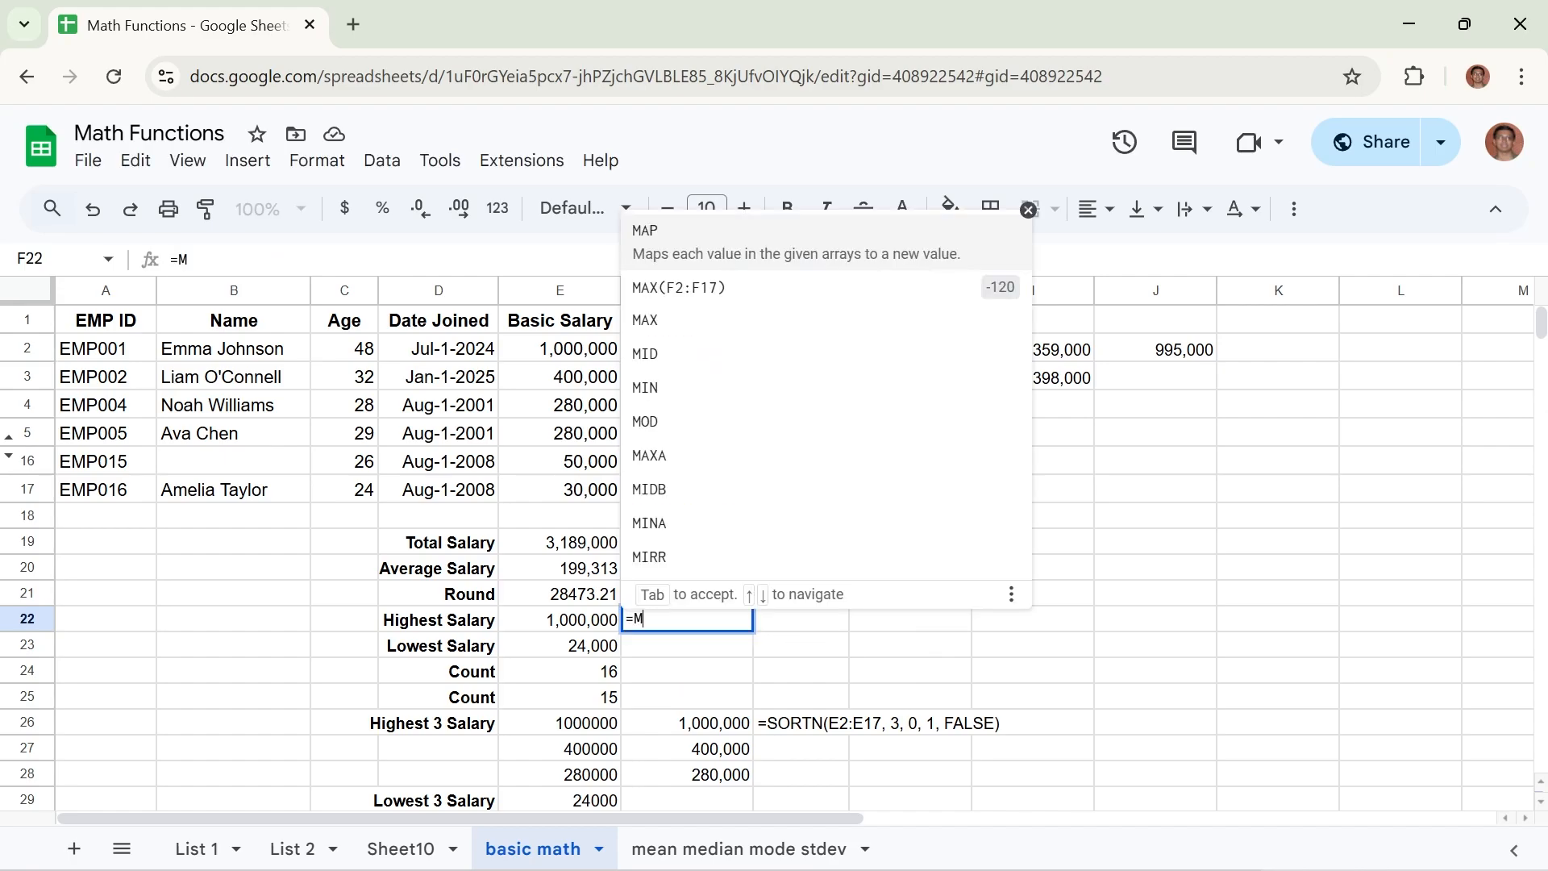
type("AX")
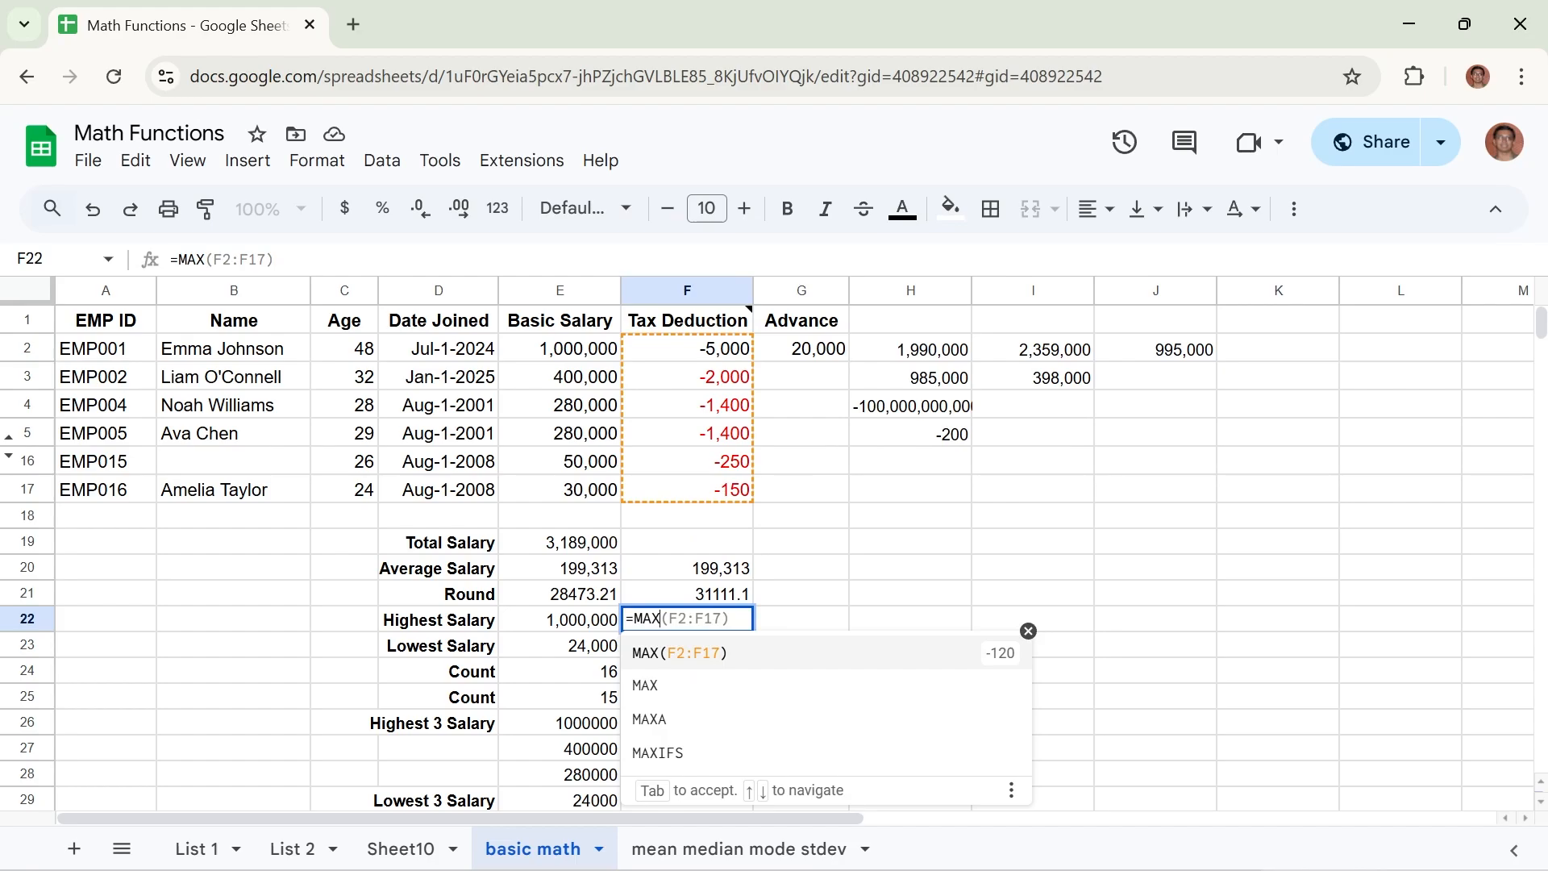
type("(")
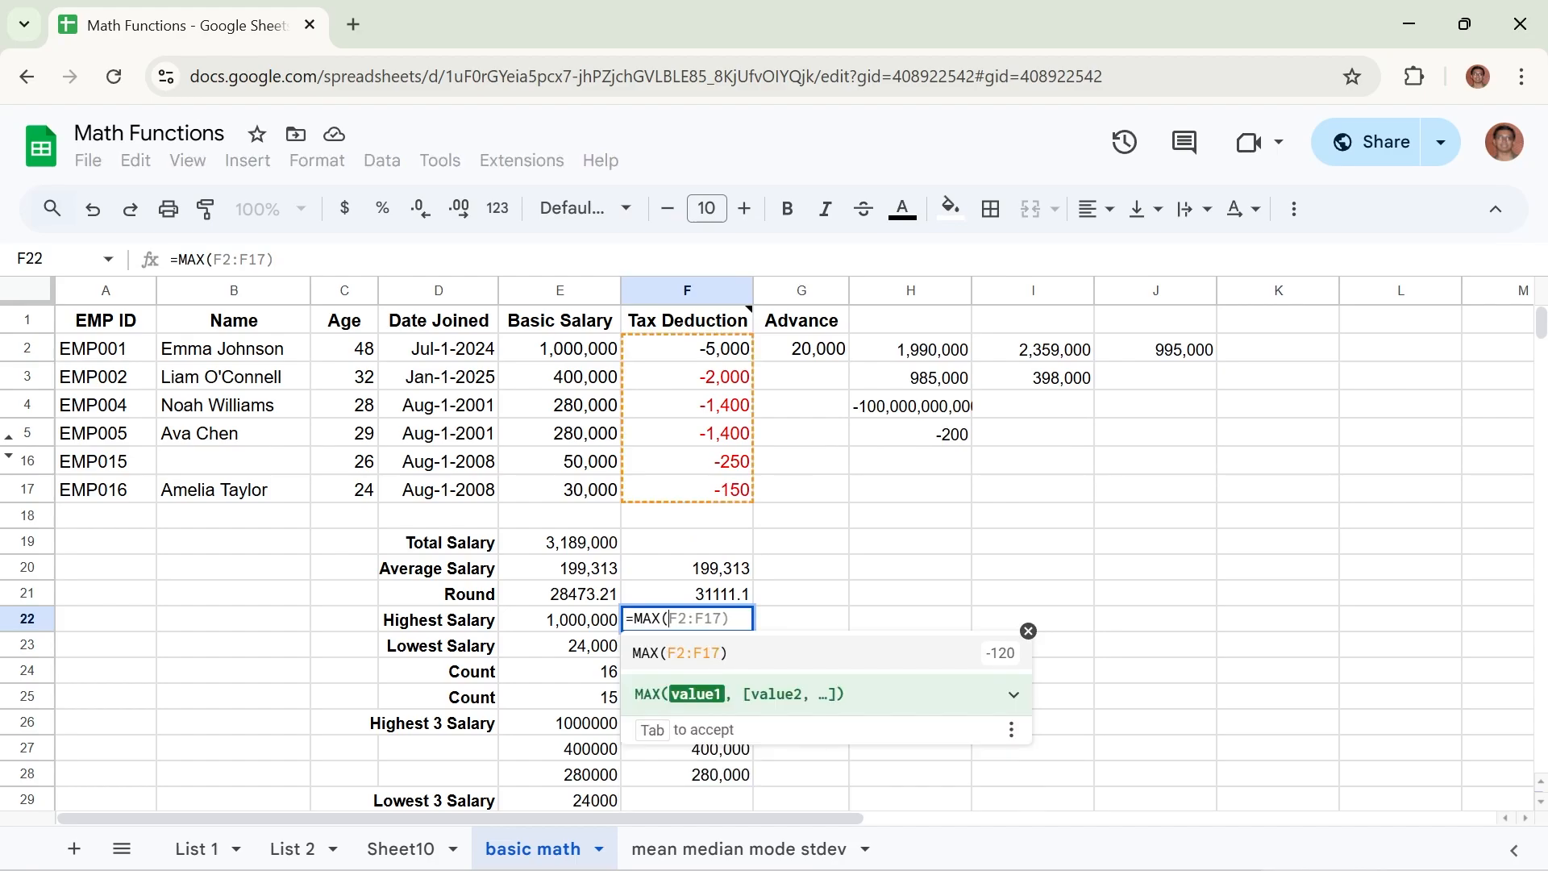
left_click_drag(557, 353, 549, 479)
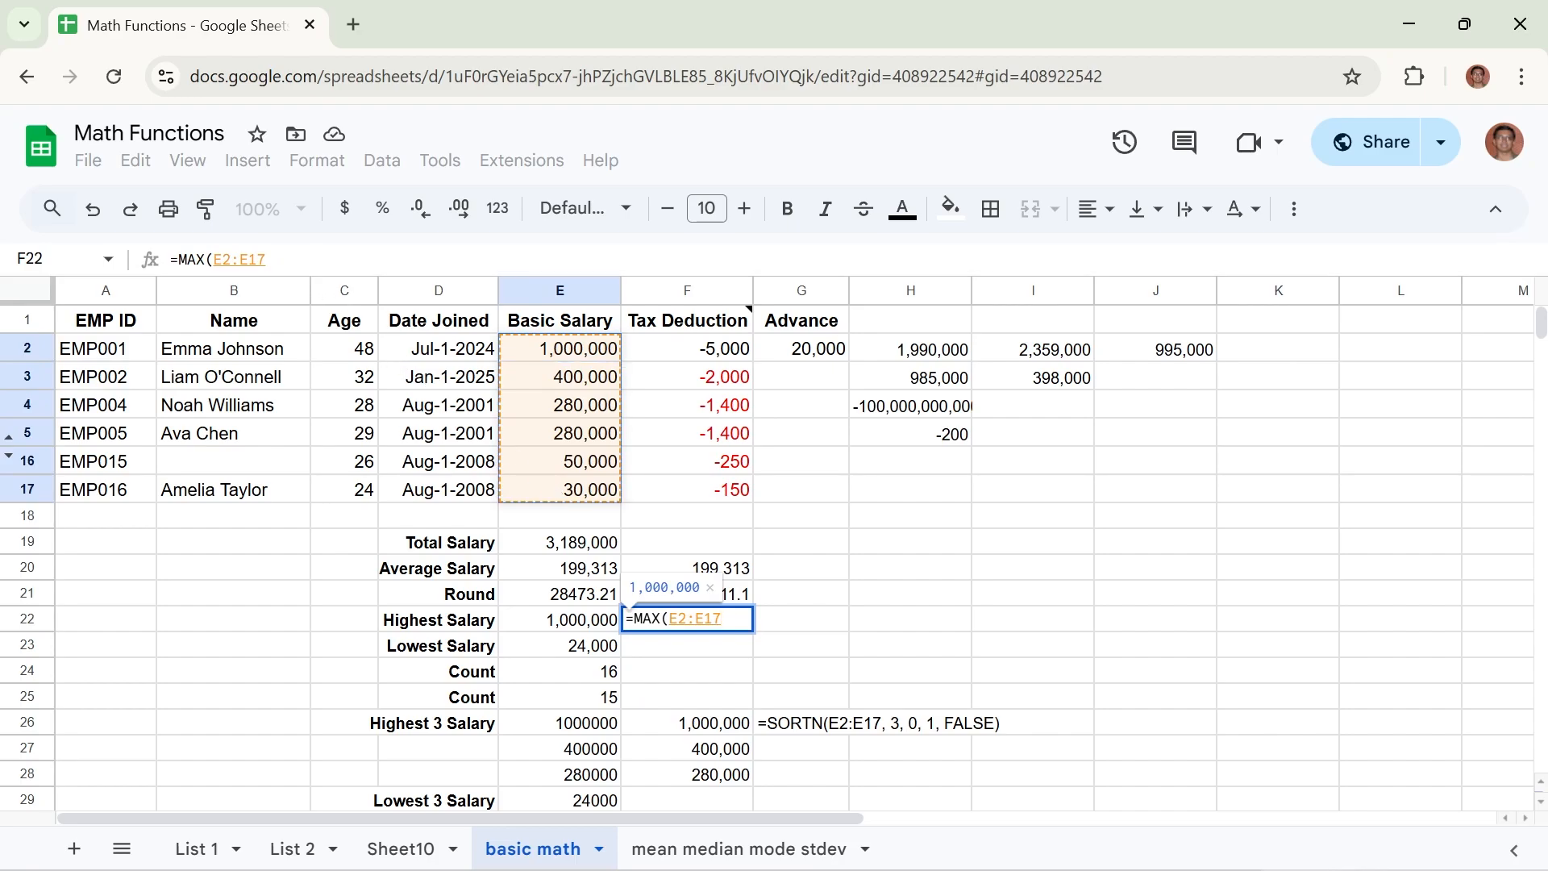
left_click(268, 259)
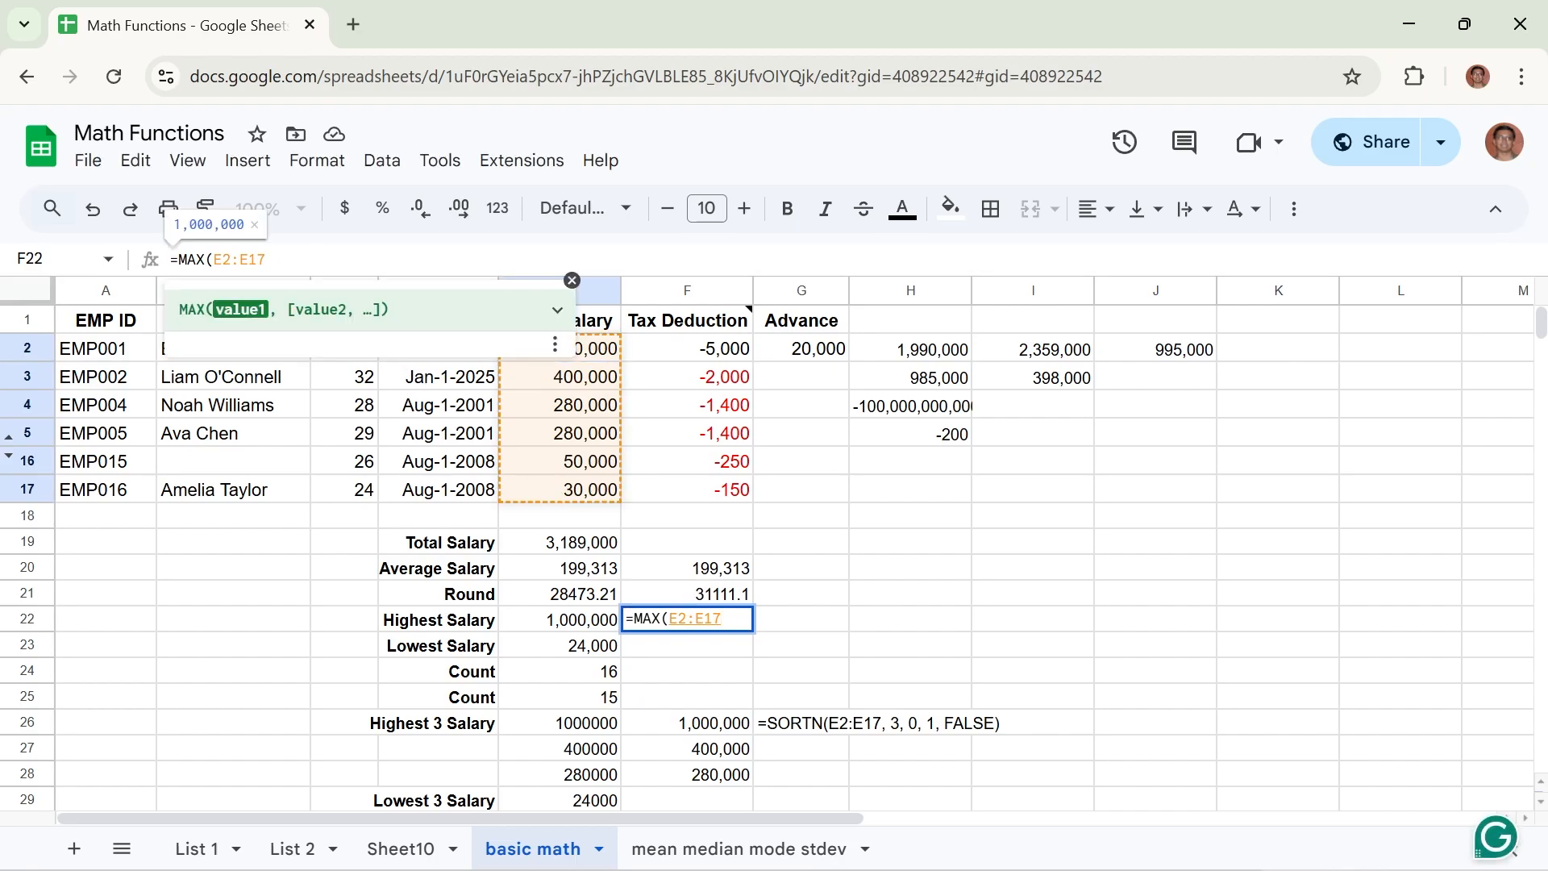
key("Return")
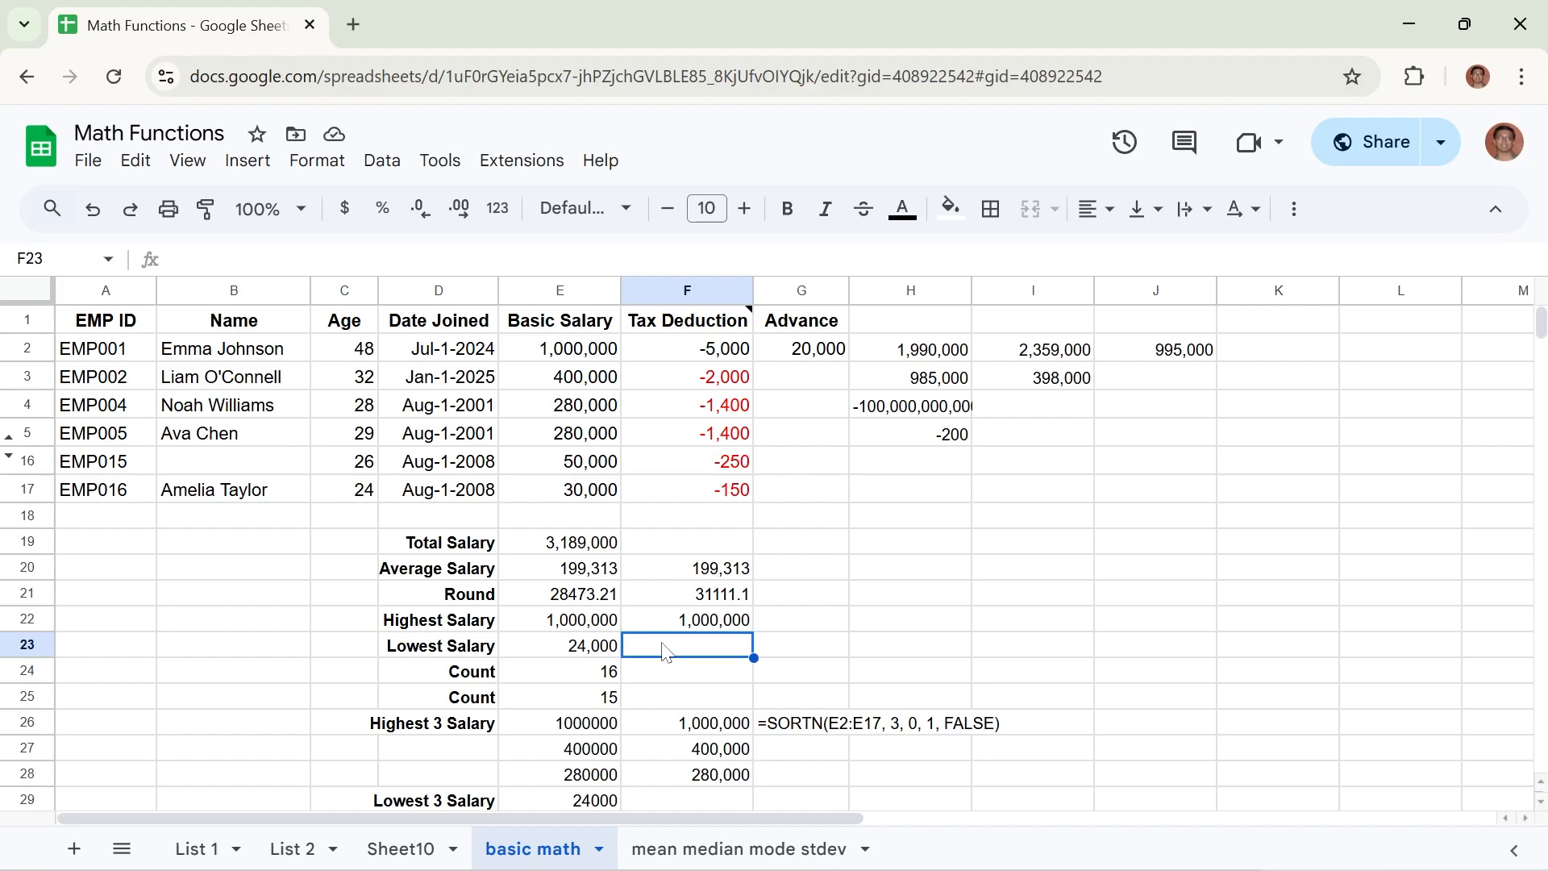
Enter =MIN(E2:E17) in cell F23 to find the lowest basic salary.
type("=")
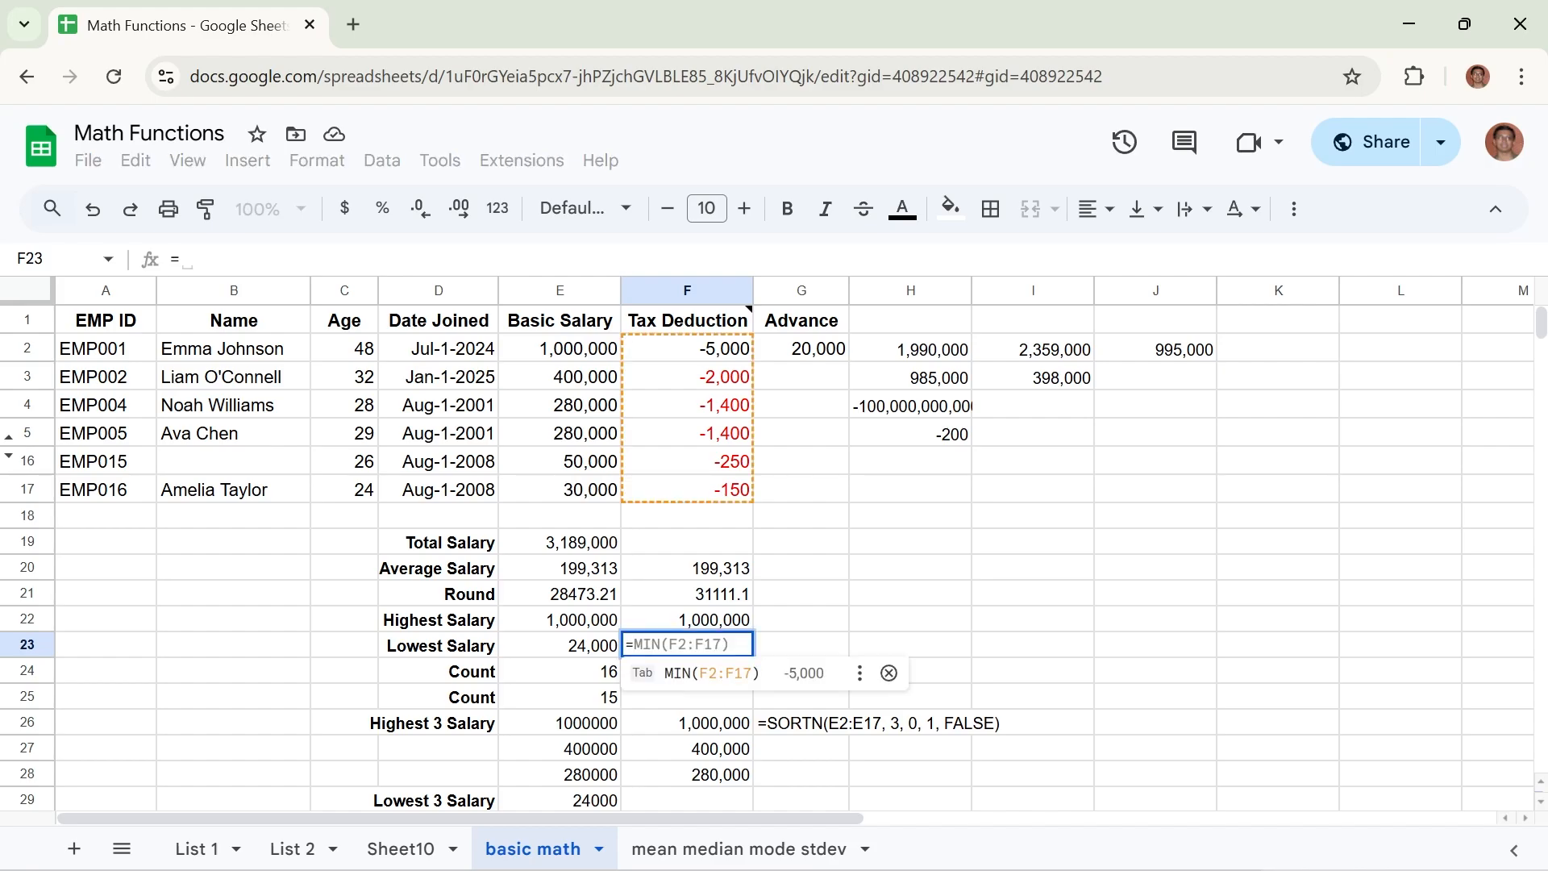
type("MI")
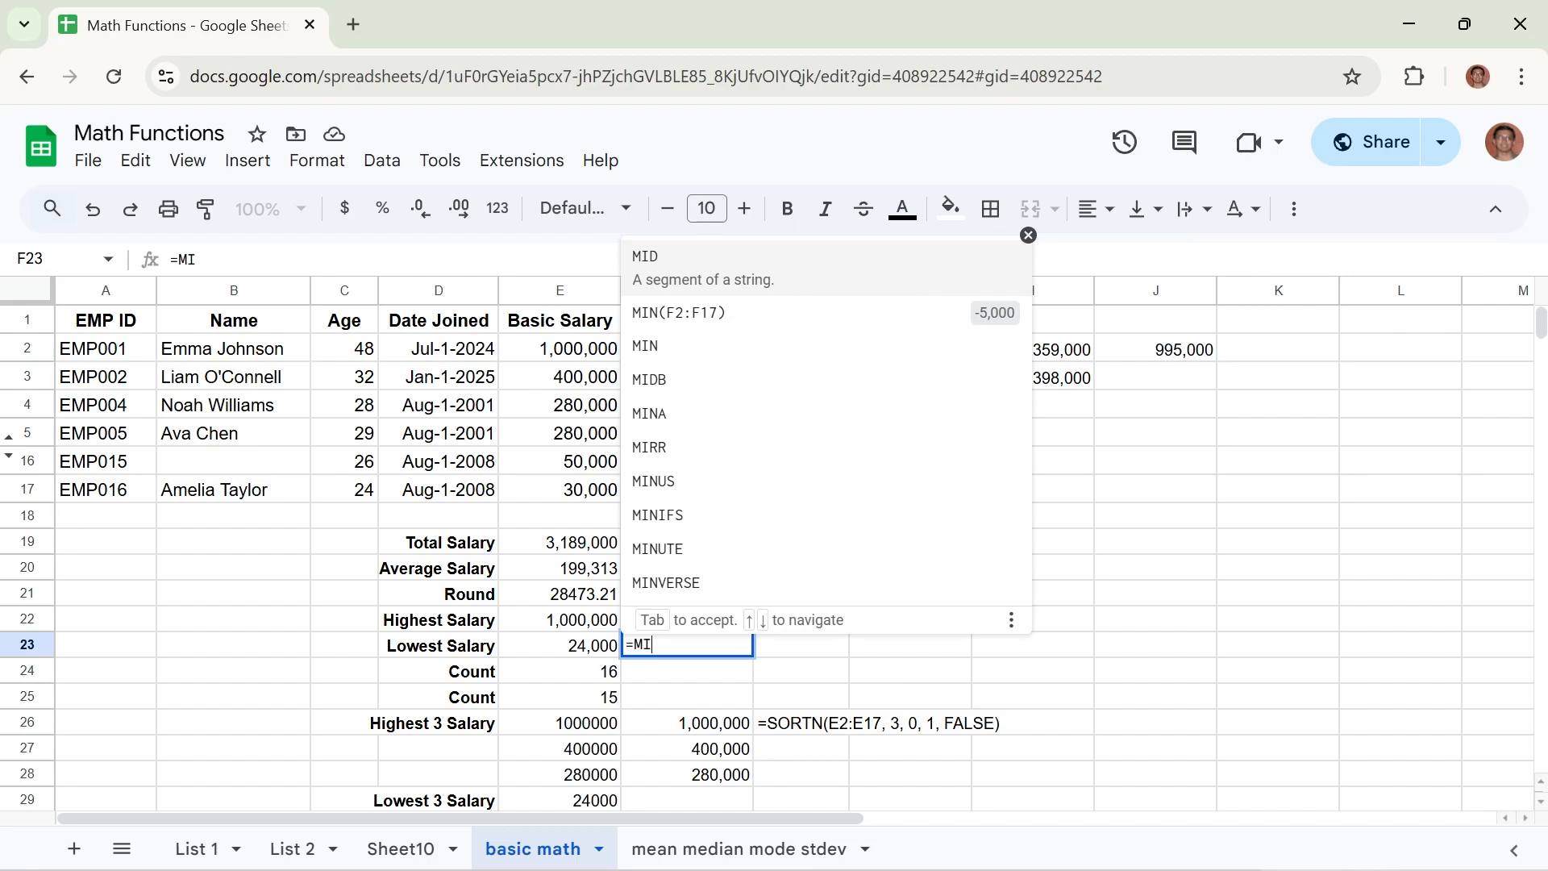
type("N")
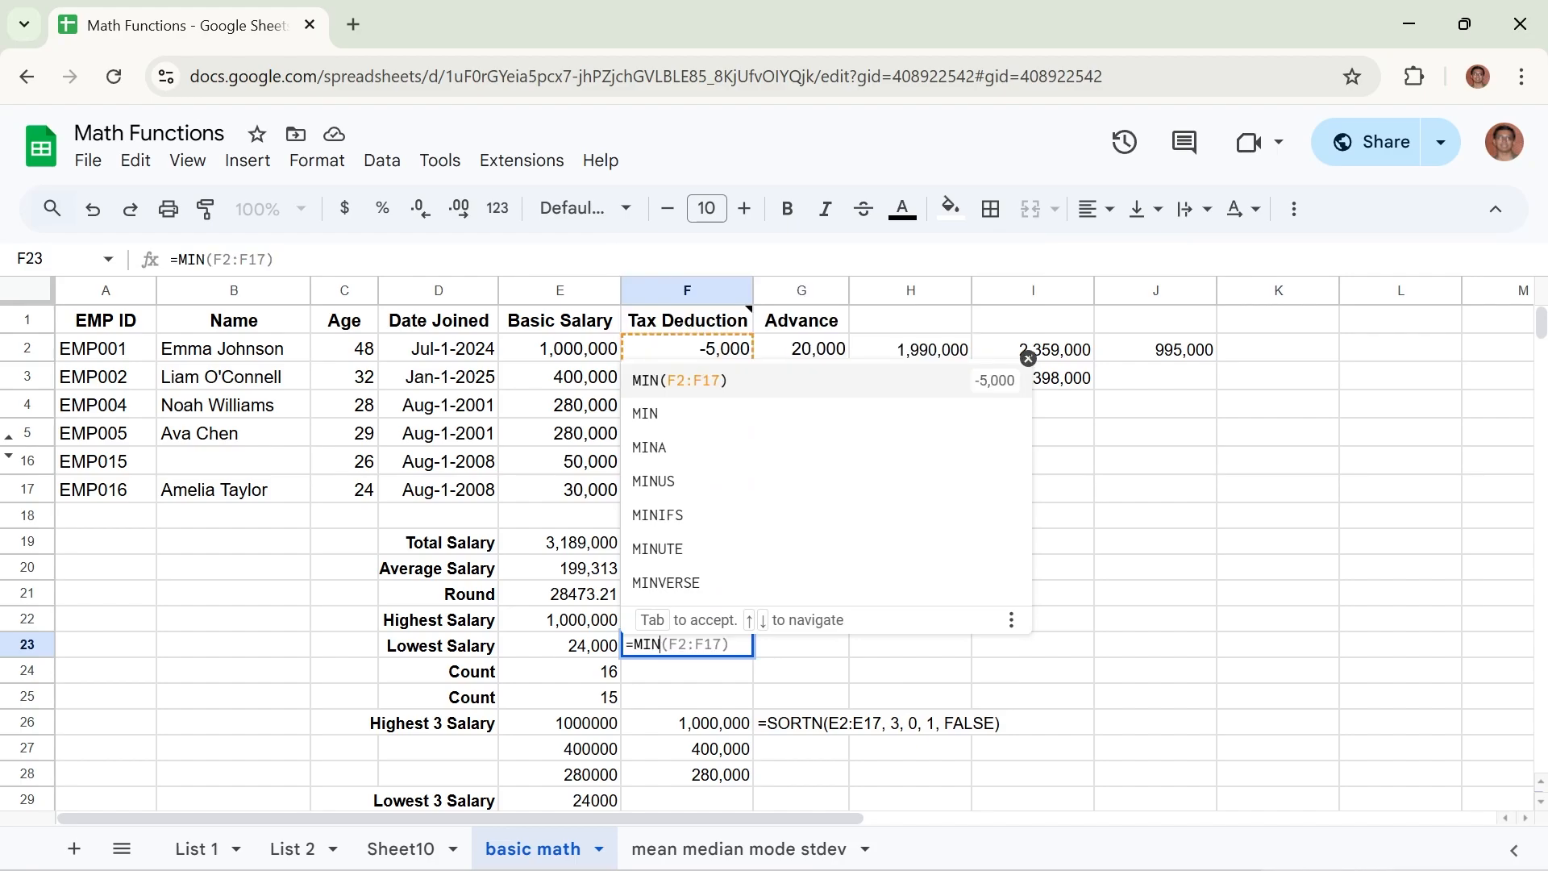
type("(")
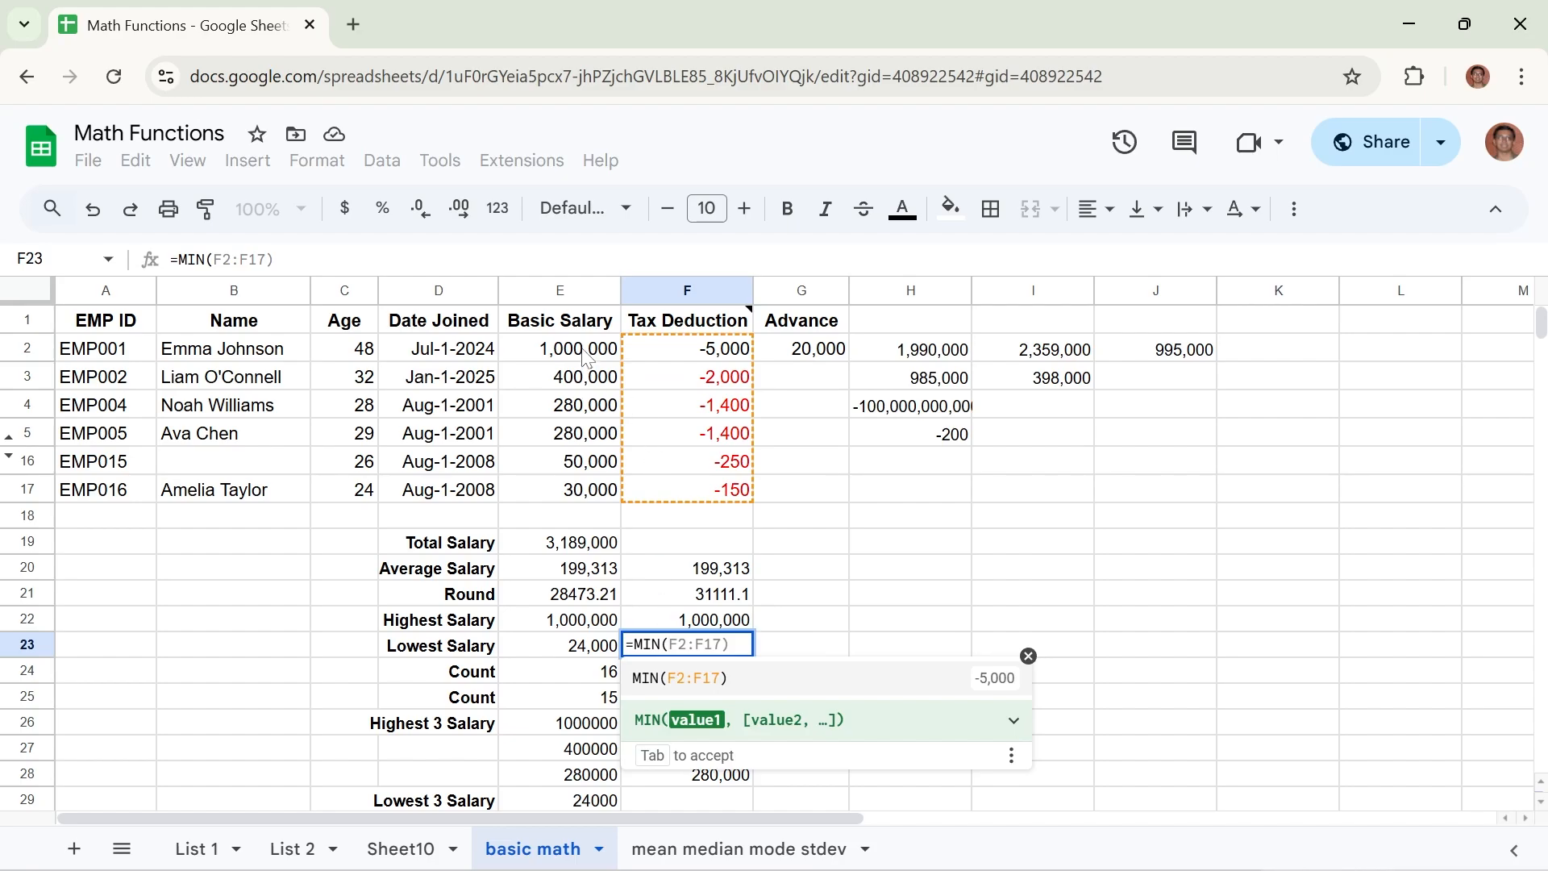
left_click_drag(588, 355, 568, 495)
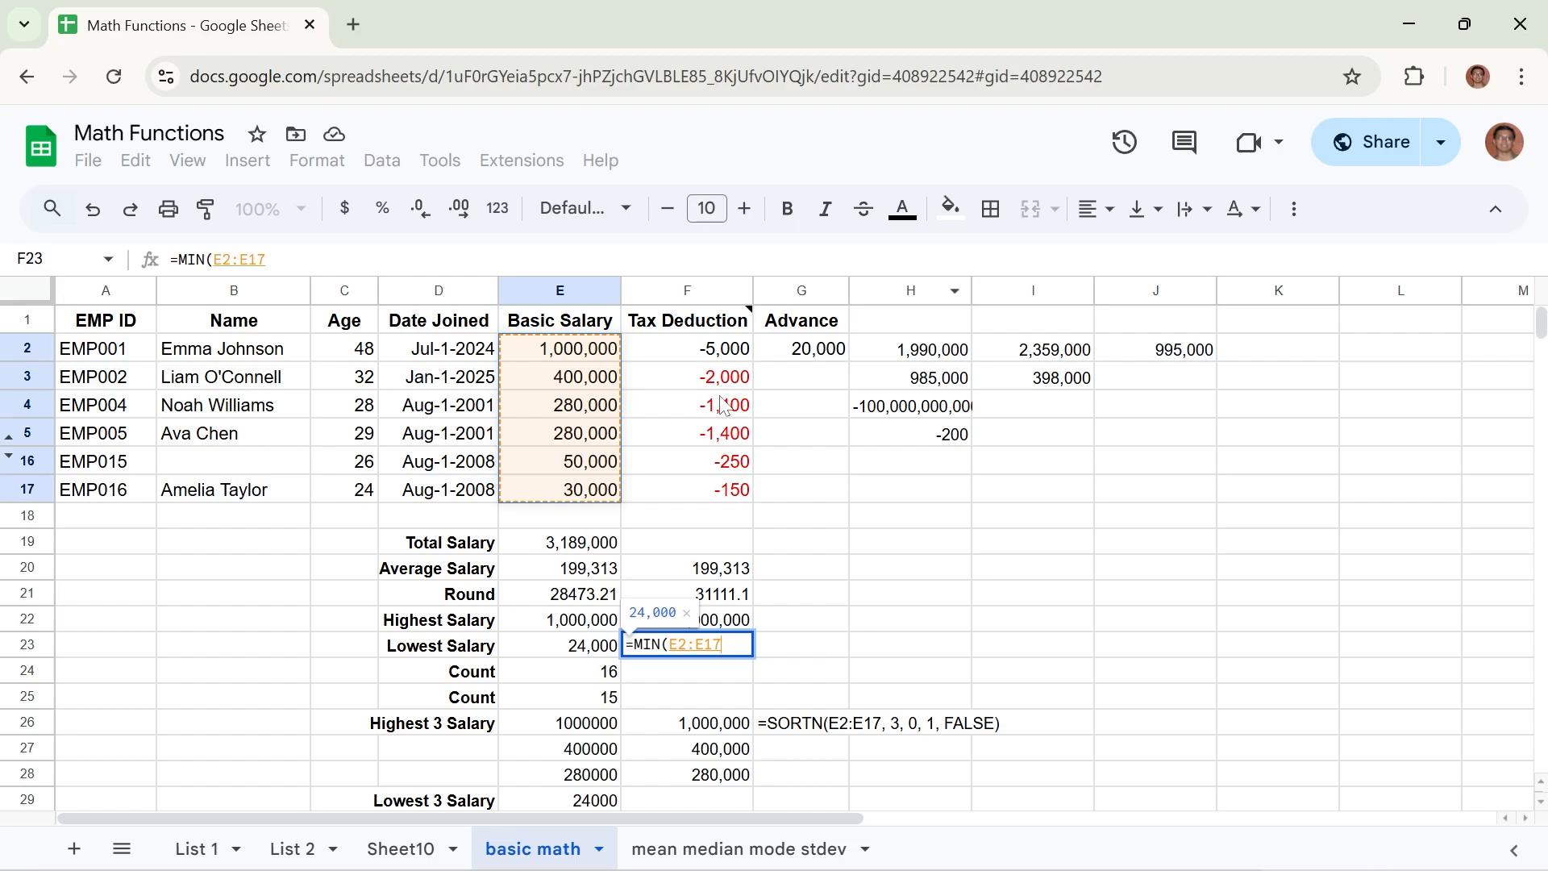
left_click(355, 259)
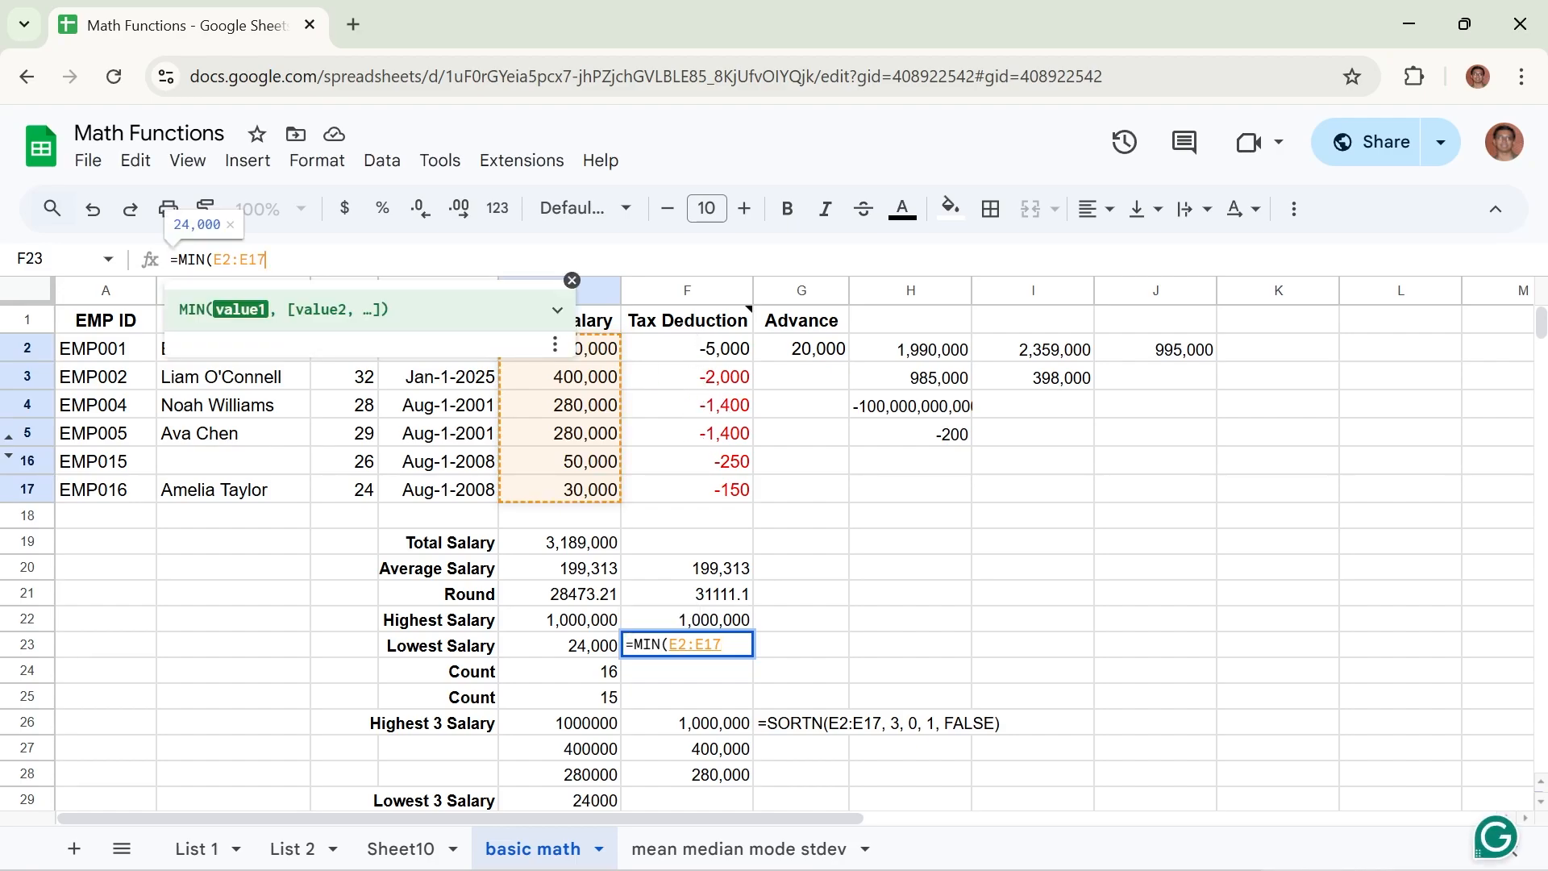
type(")")
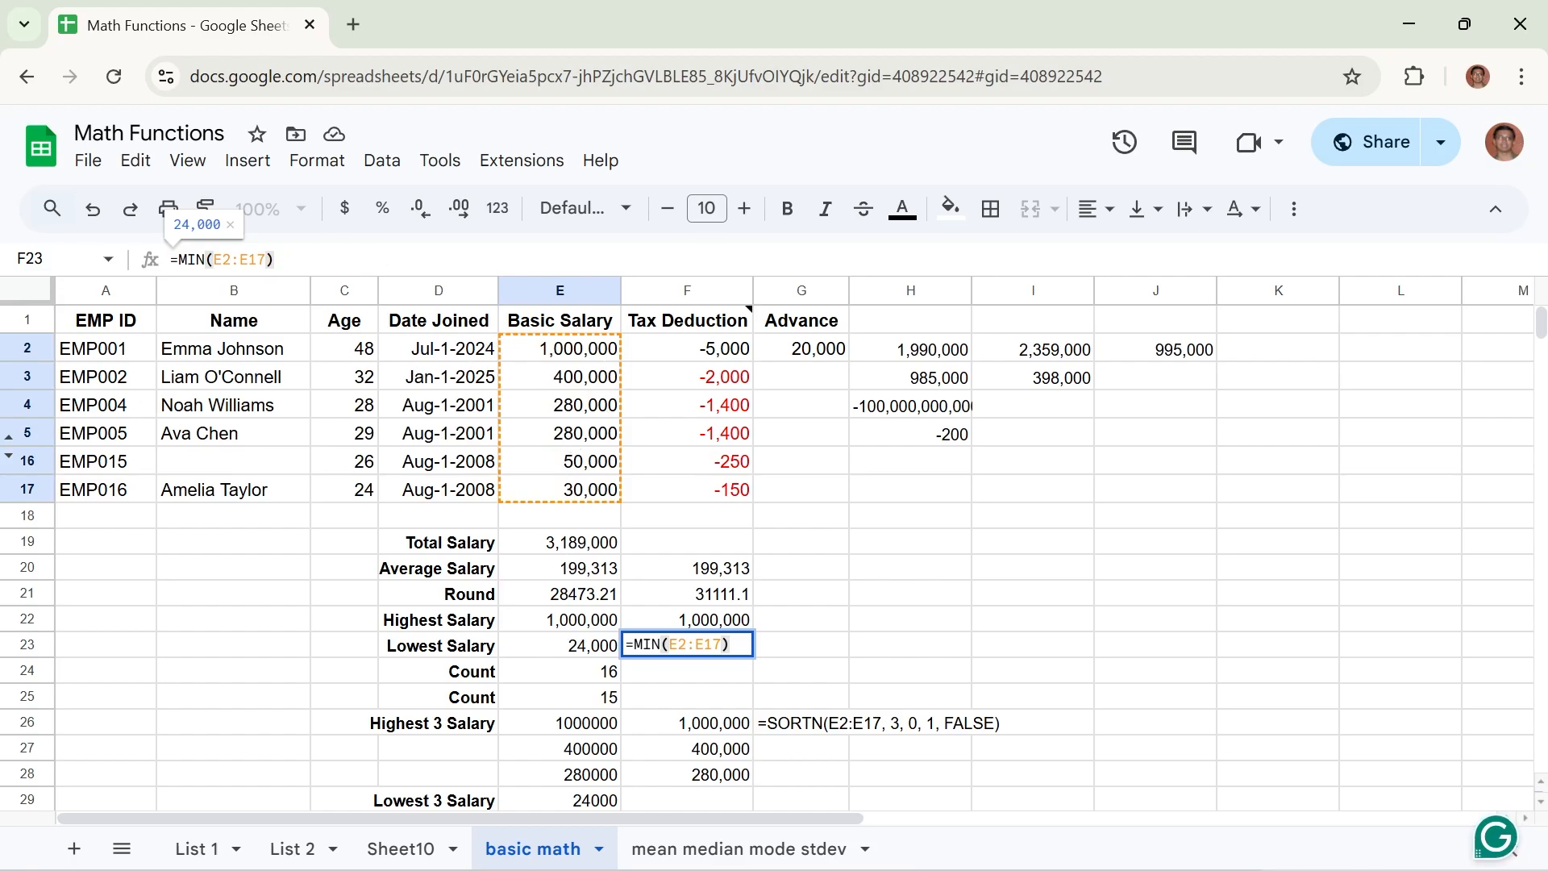
key("Return")
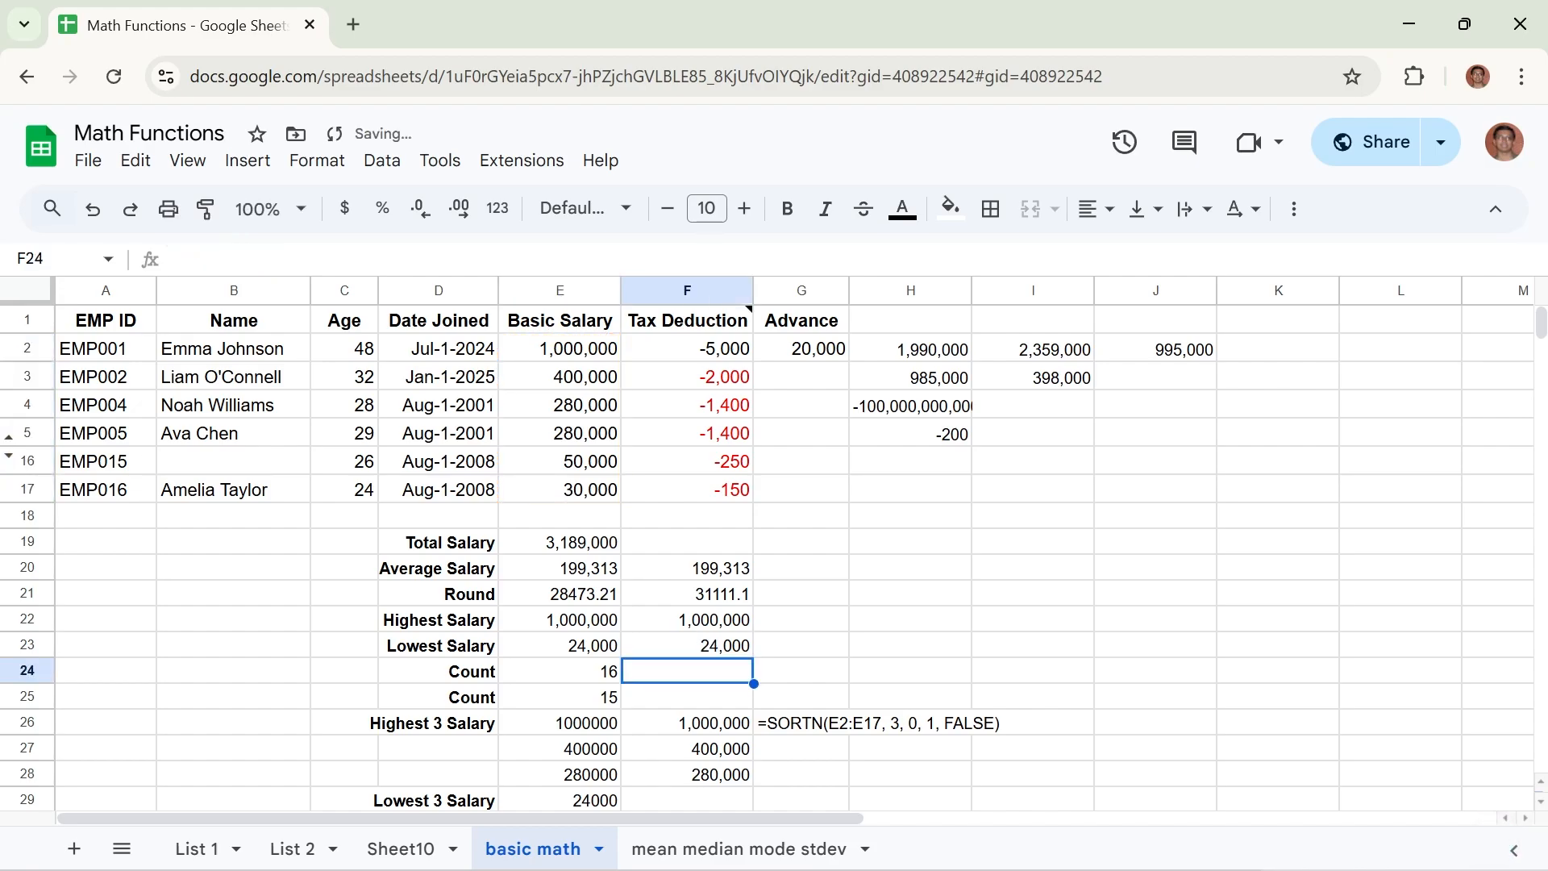
left_click(728, 631)
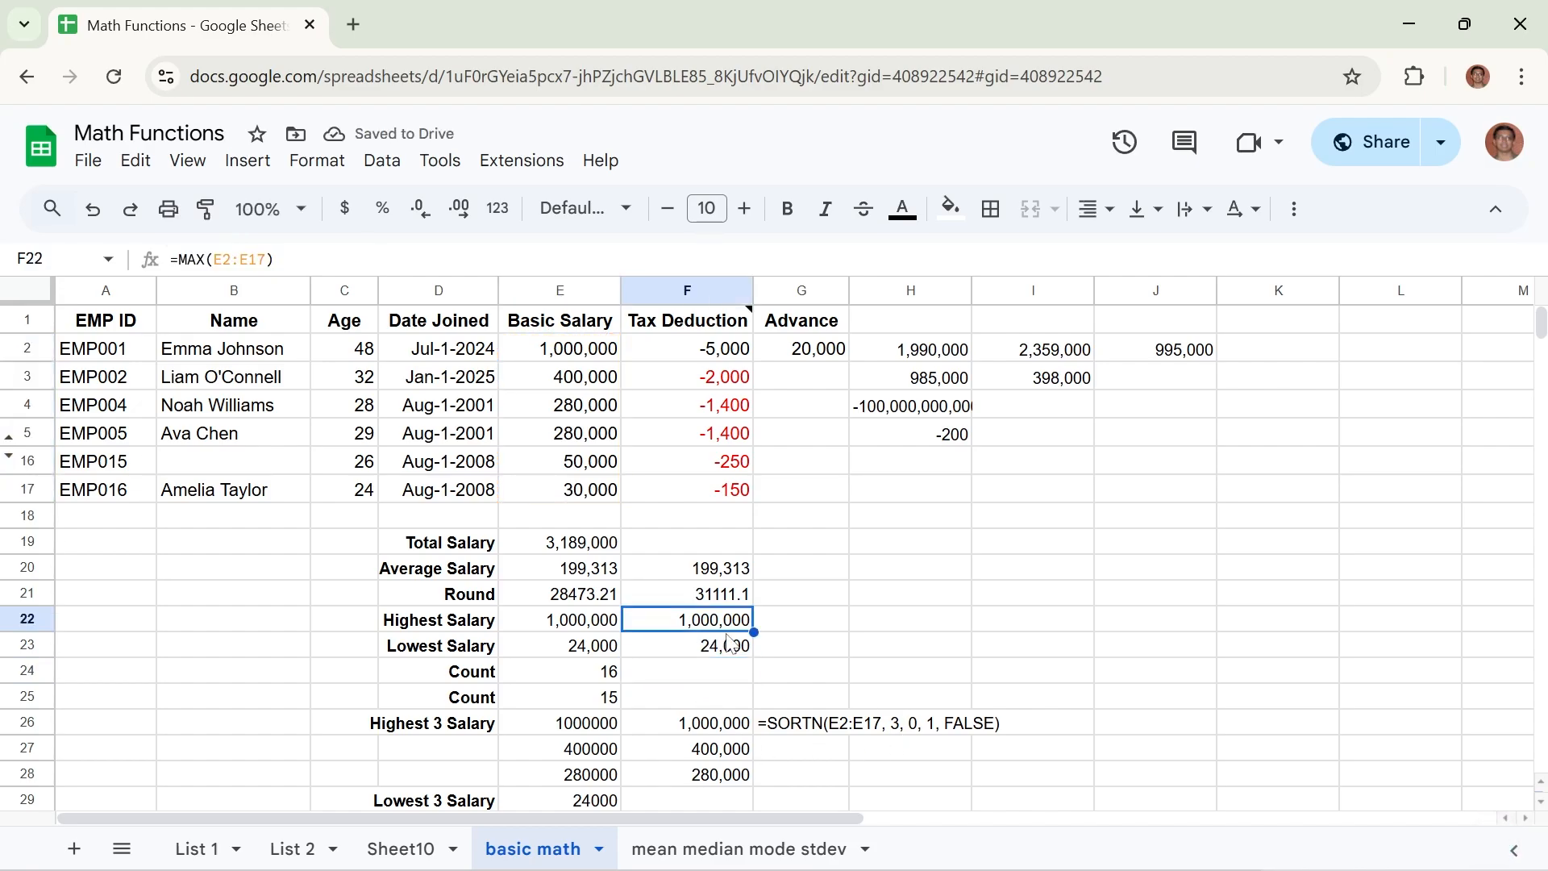
left_click(727, 637)
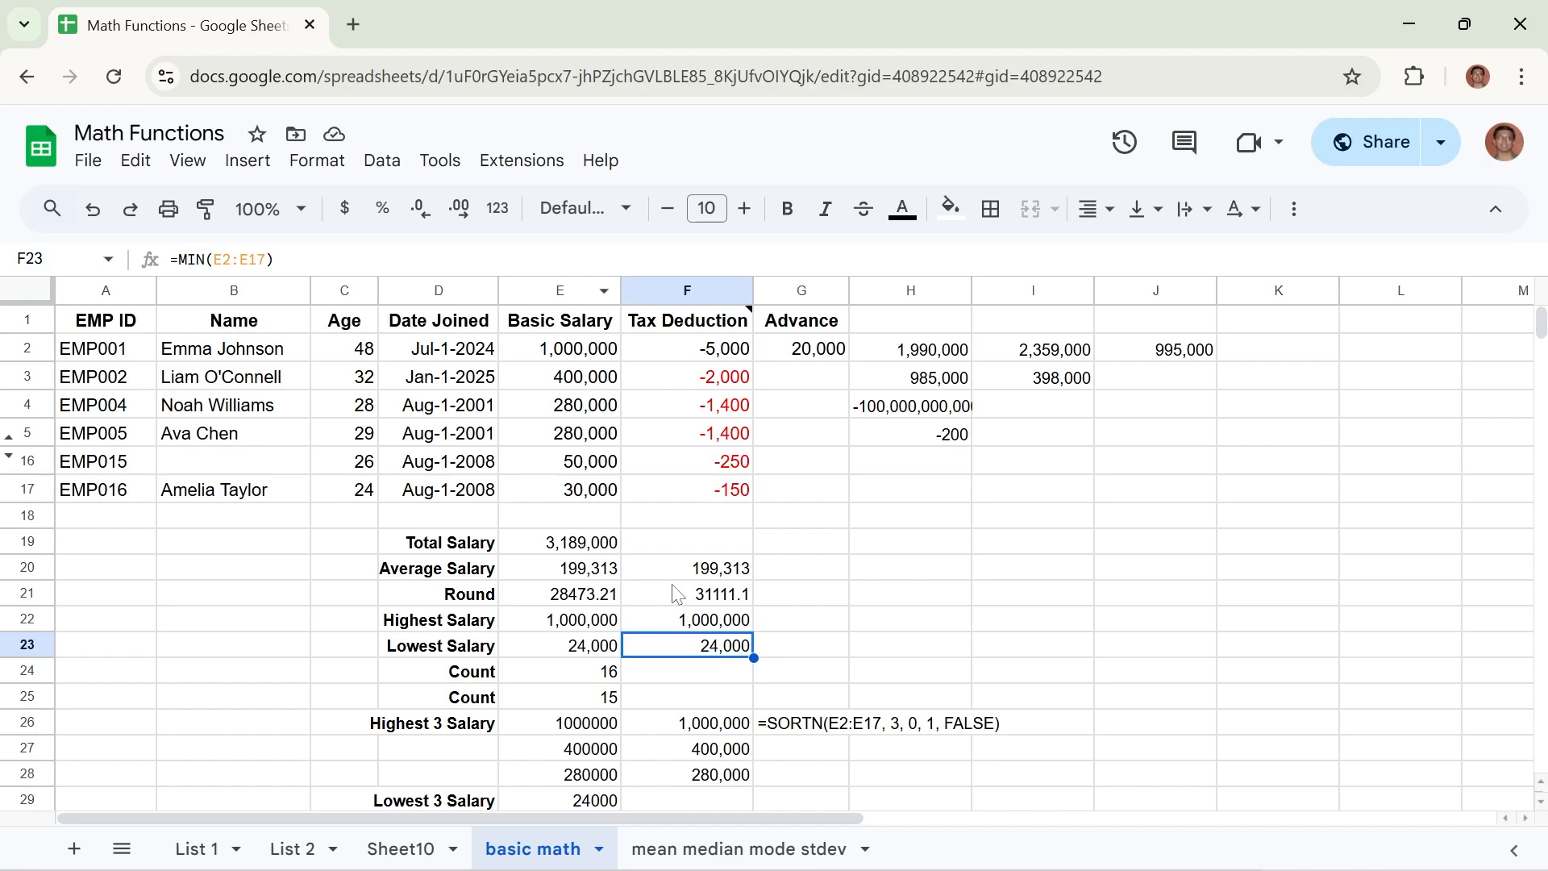
Enter =COUNT(B2:B17) in cell F24 to count the numeric values in the Name column.
left_click(701, 677)
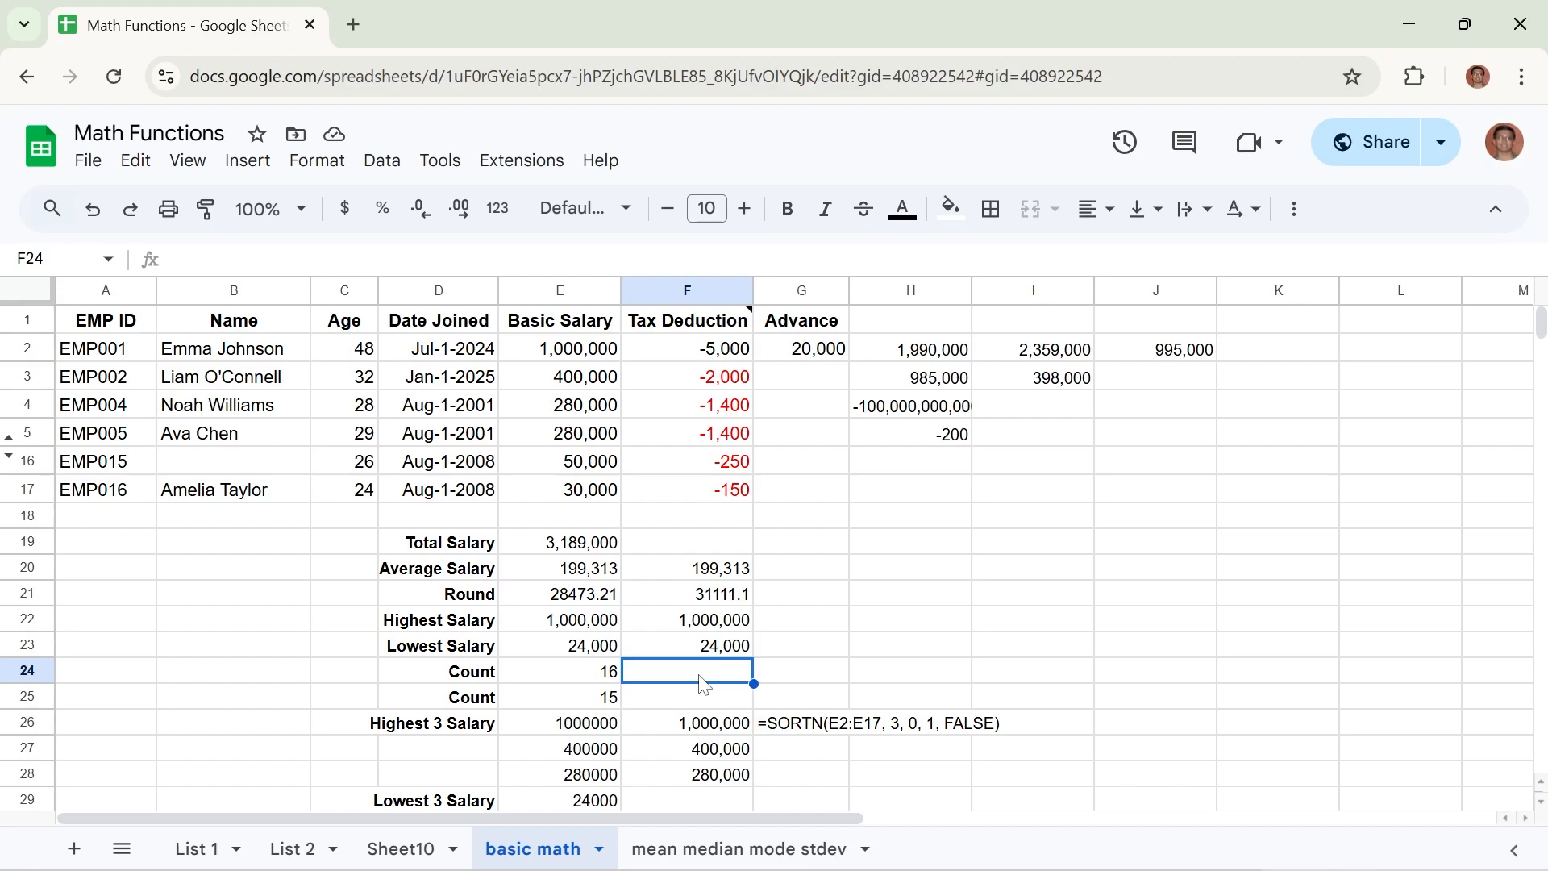
type("=")
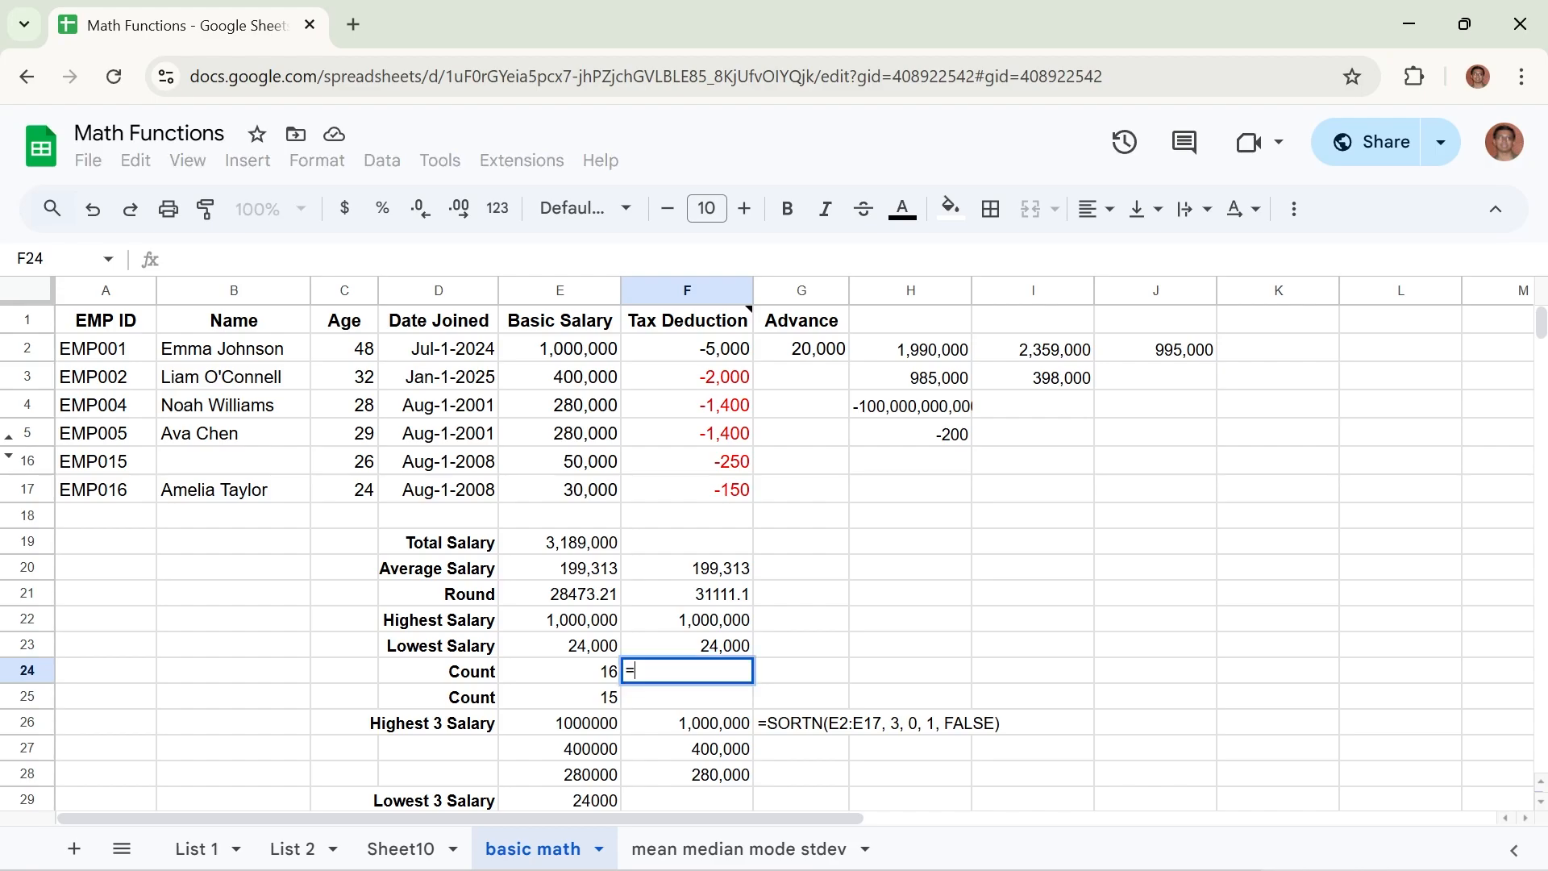
type("COUNT")
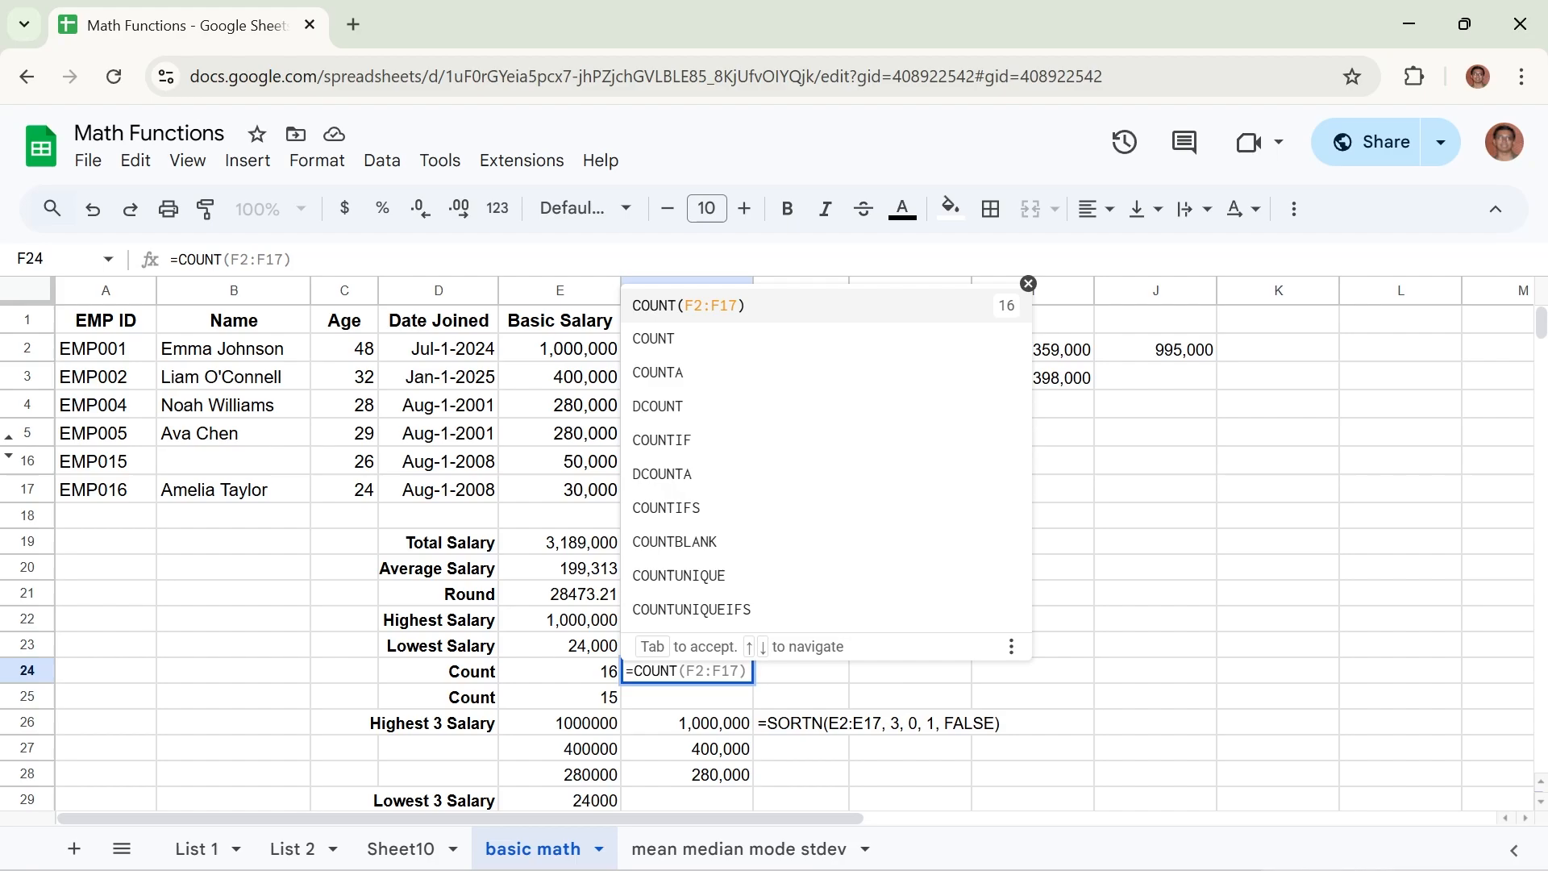
type("(")
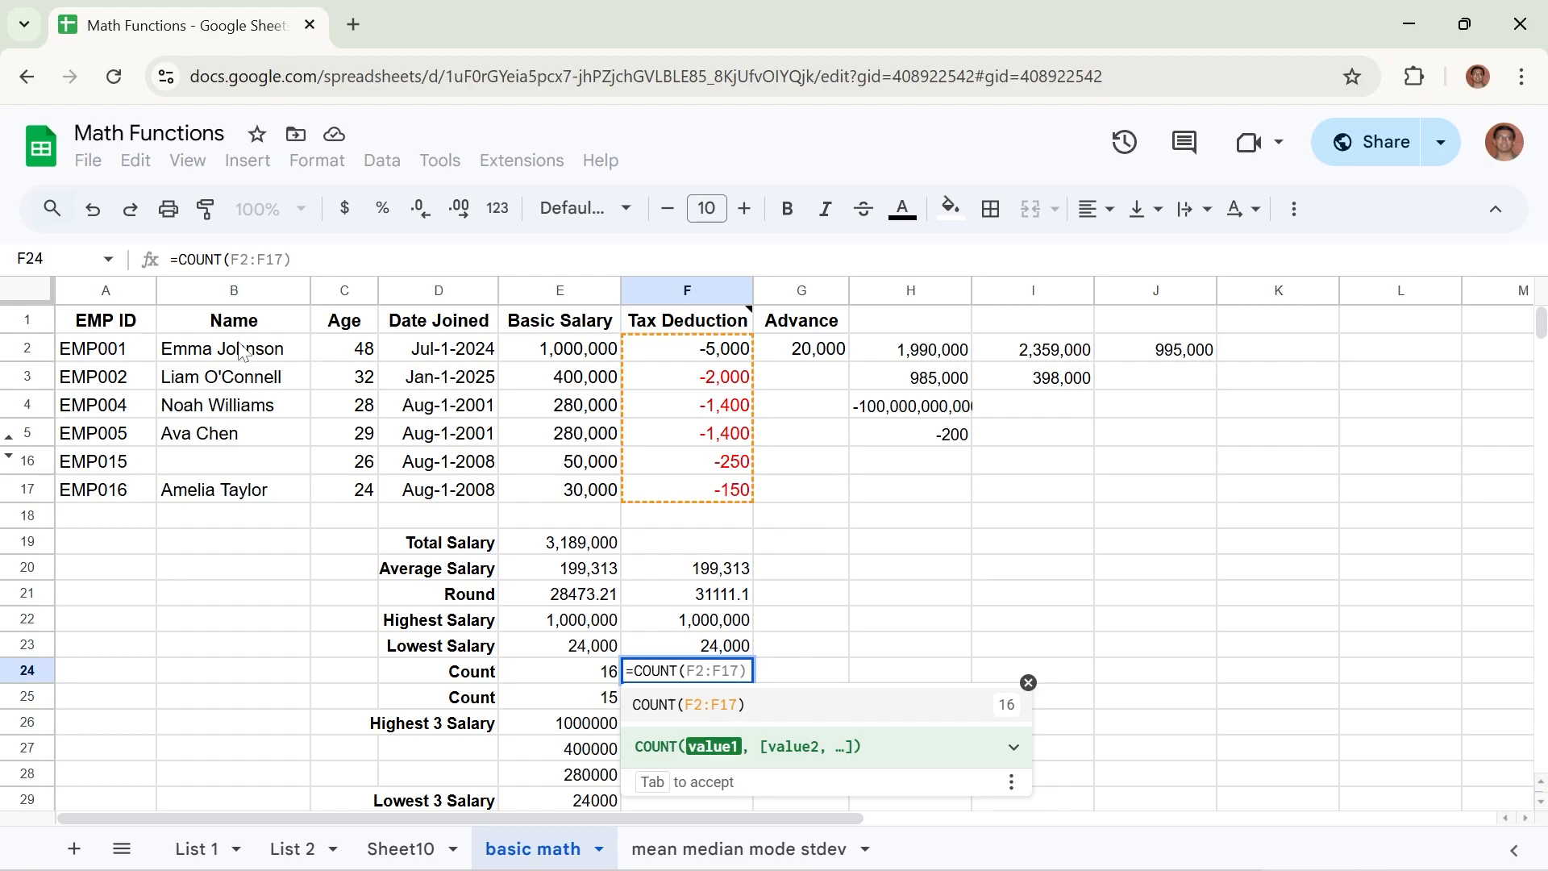
left_click_drag(241, 352, 219, 485)
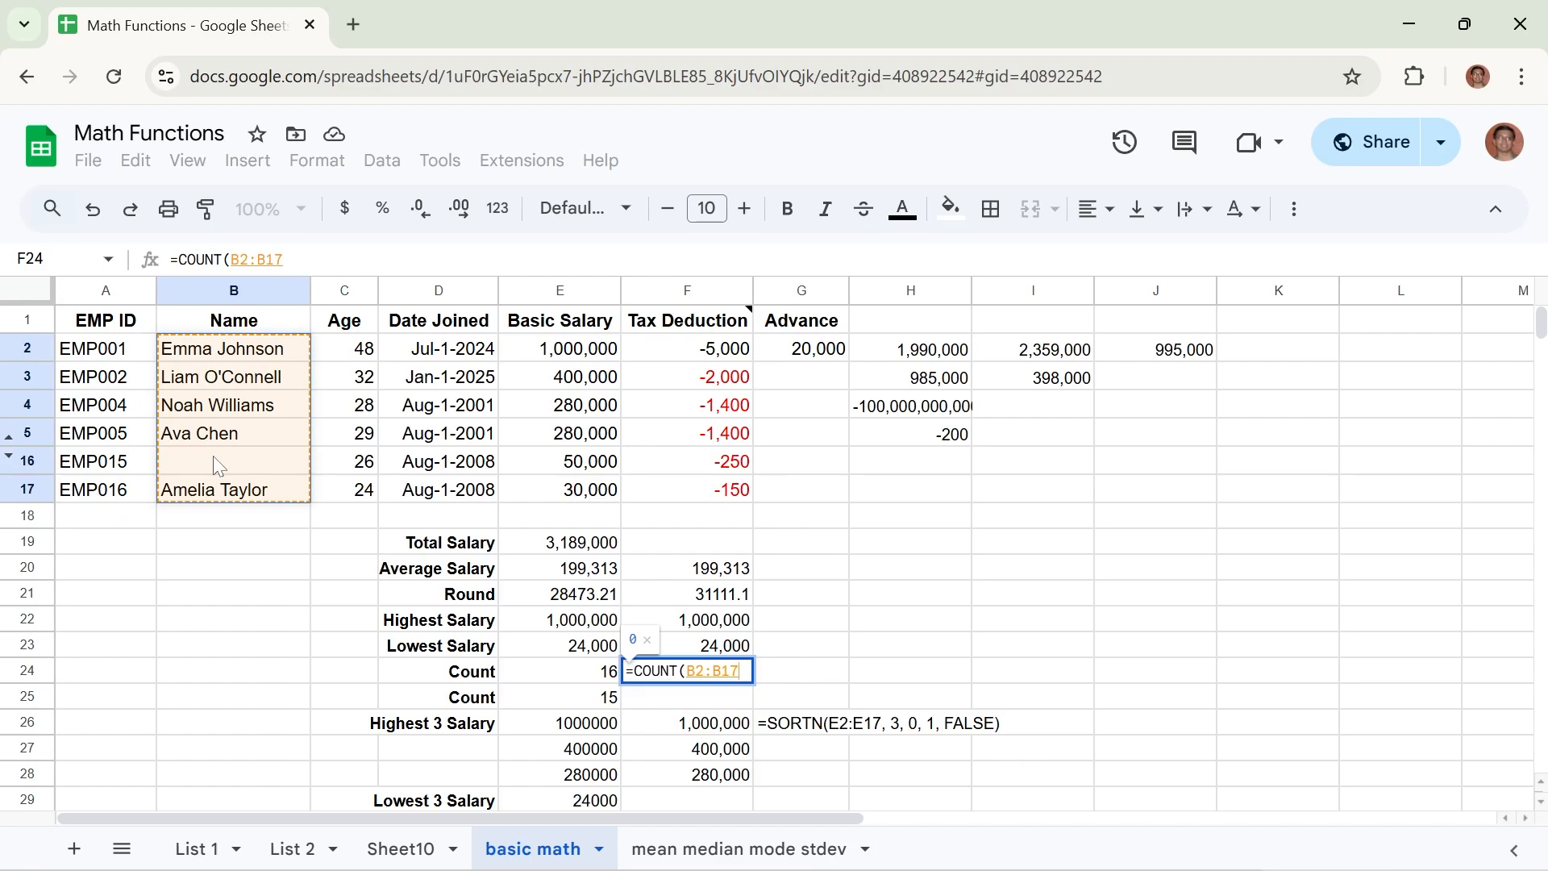
key("Return")
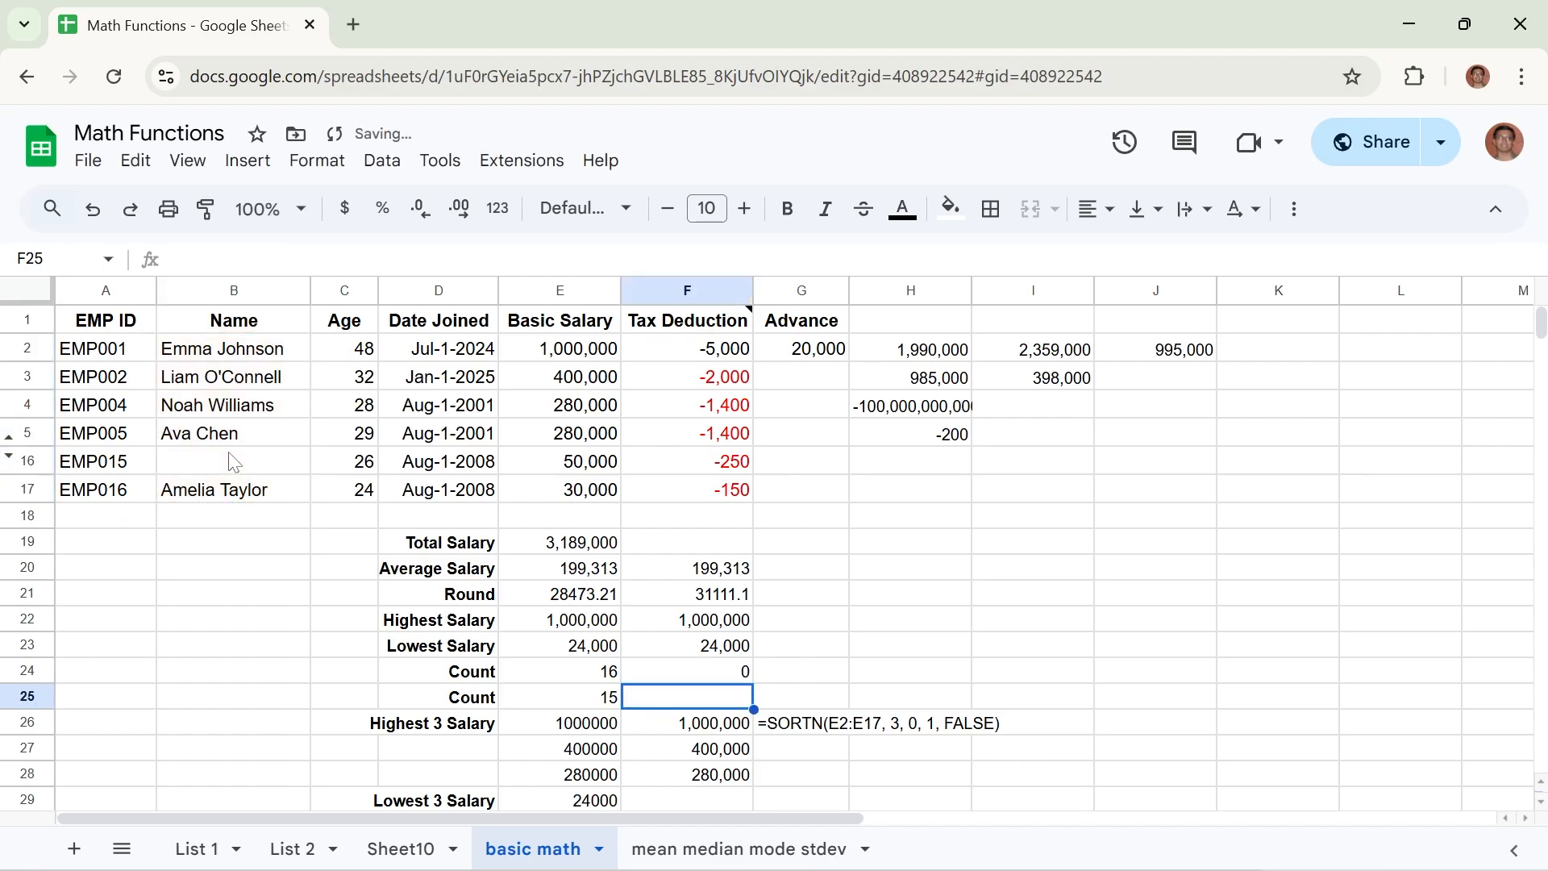
left_click(696, 673)
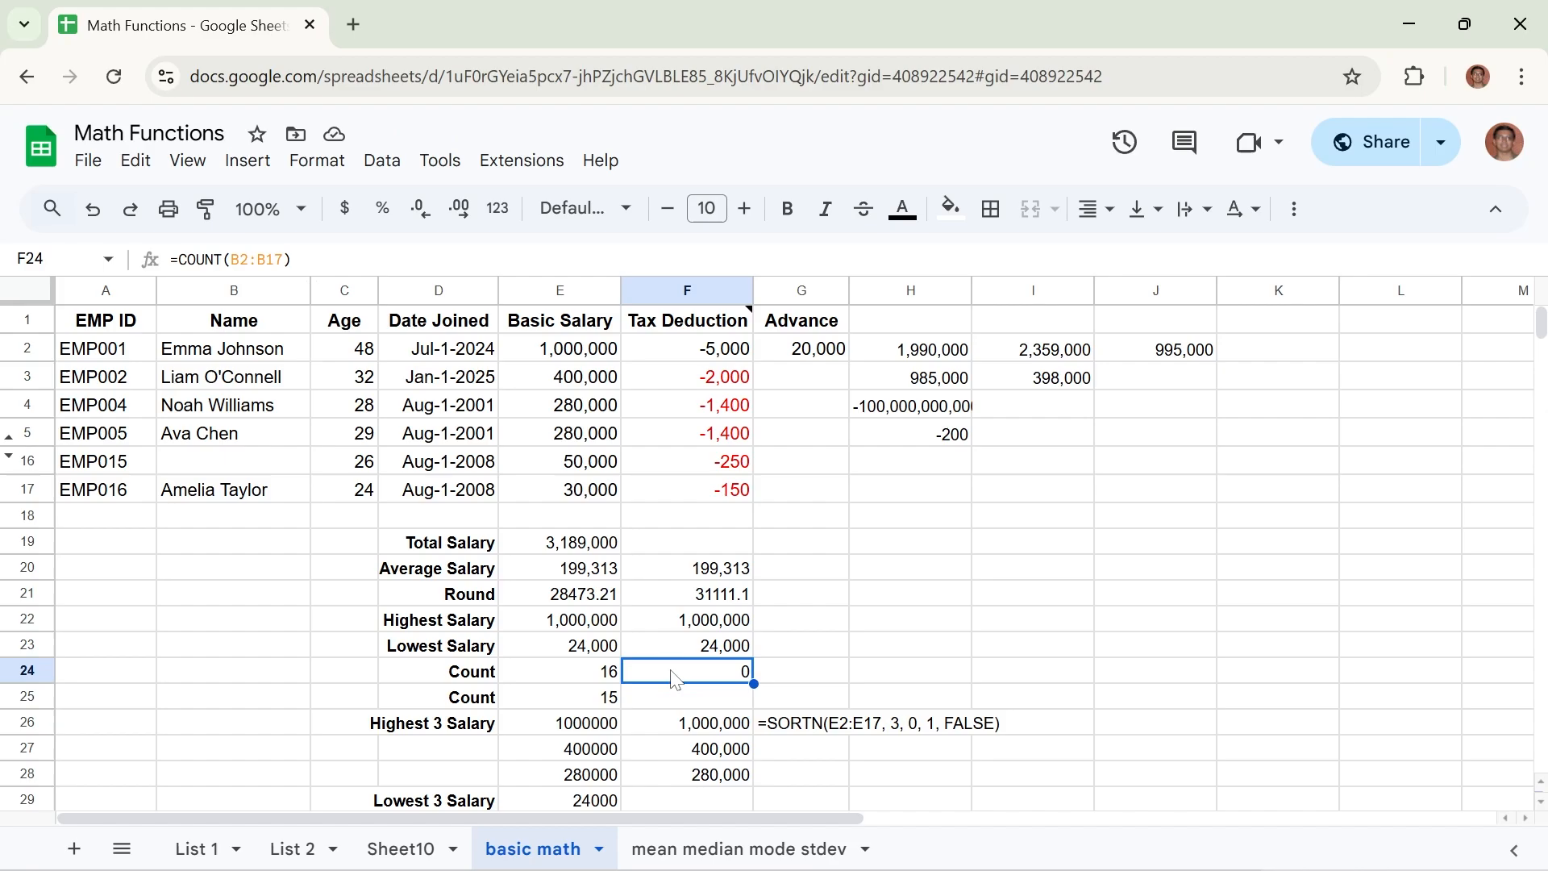
Enter =COUNTA(B2:B17) in cell F25 to count the non-empty cells in the Name column.
left_click(699, 703)
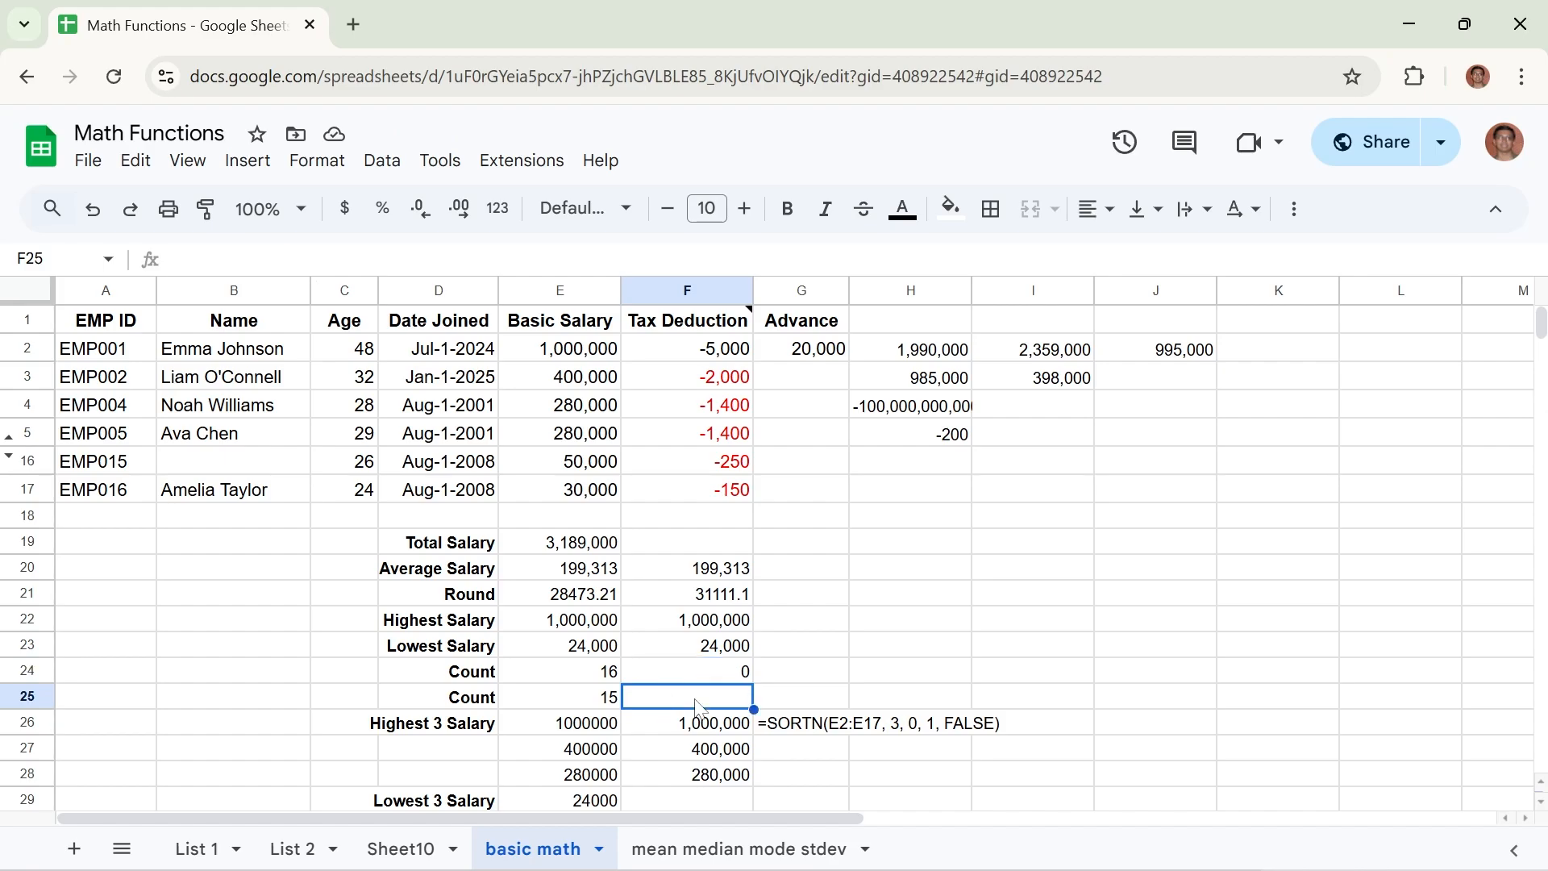
type("=")
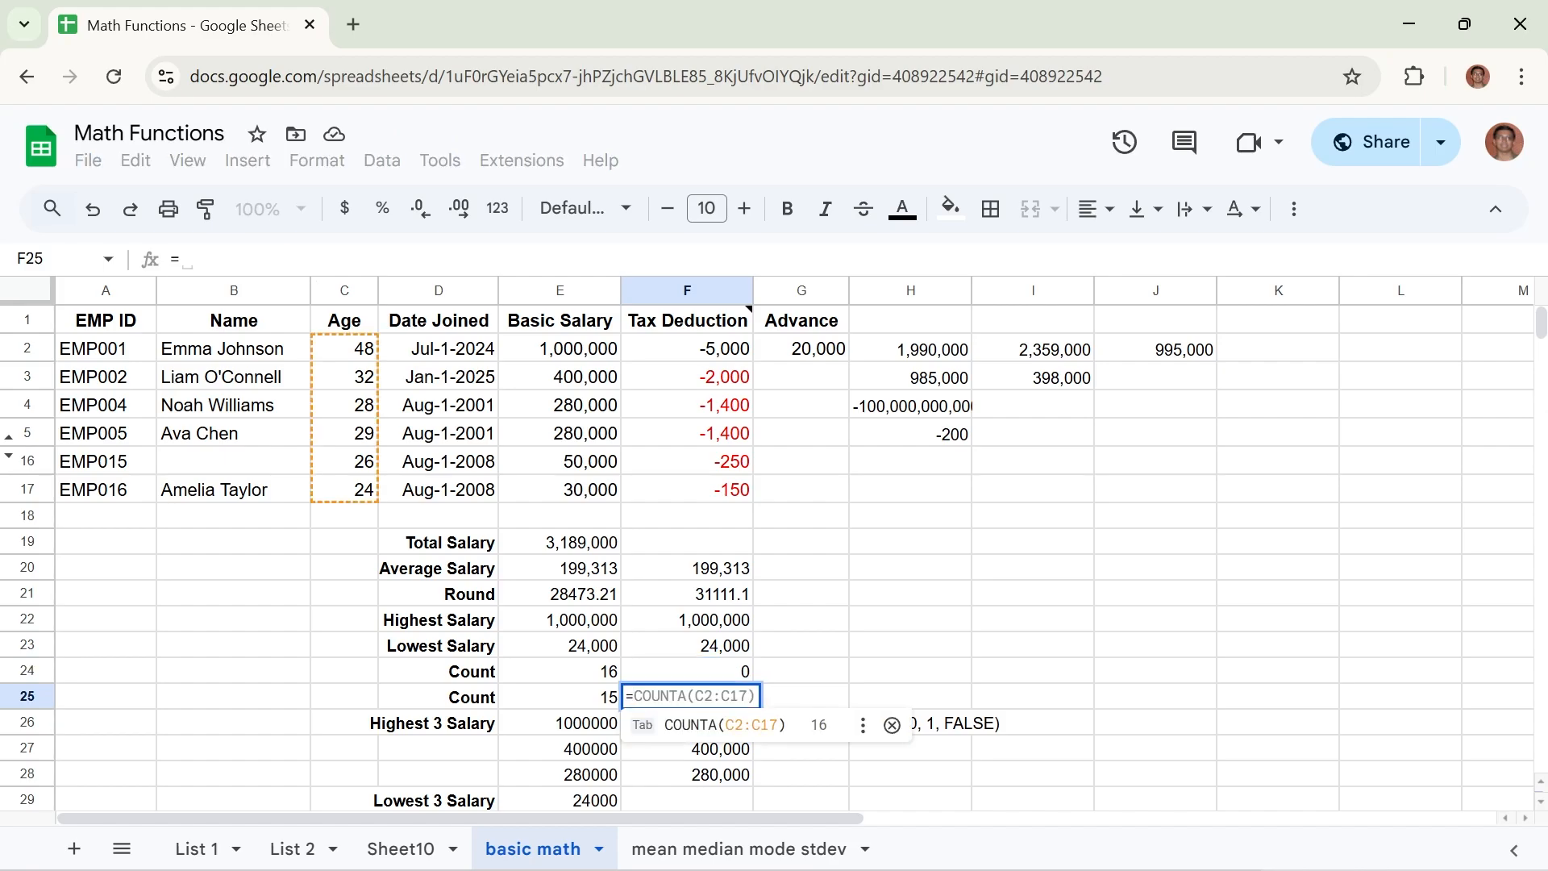
type("COUNT")
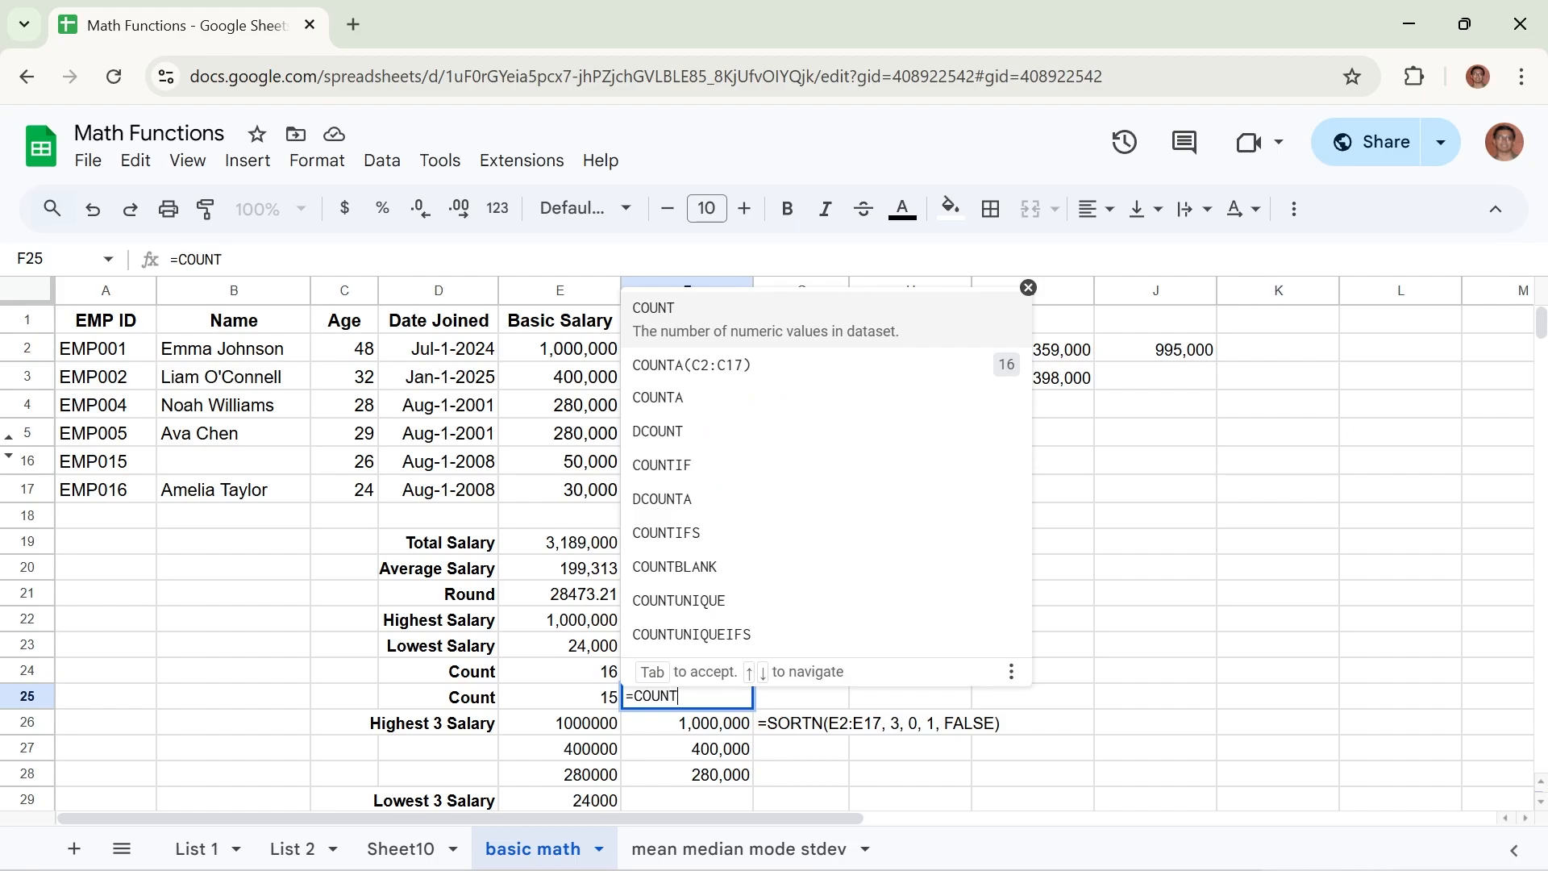
type("A(")
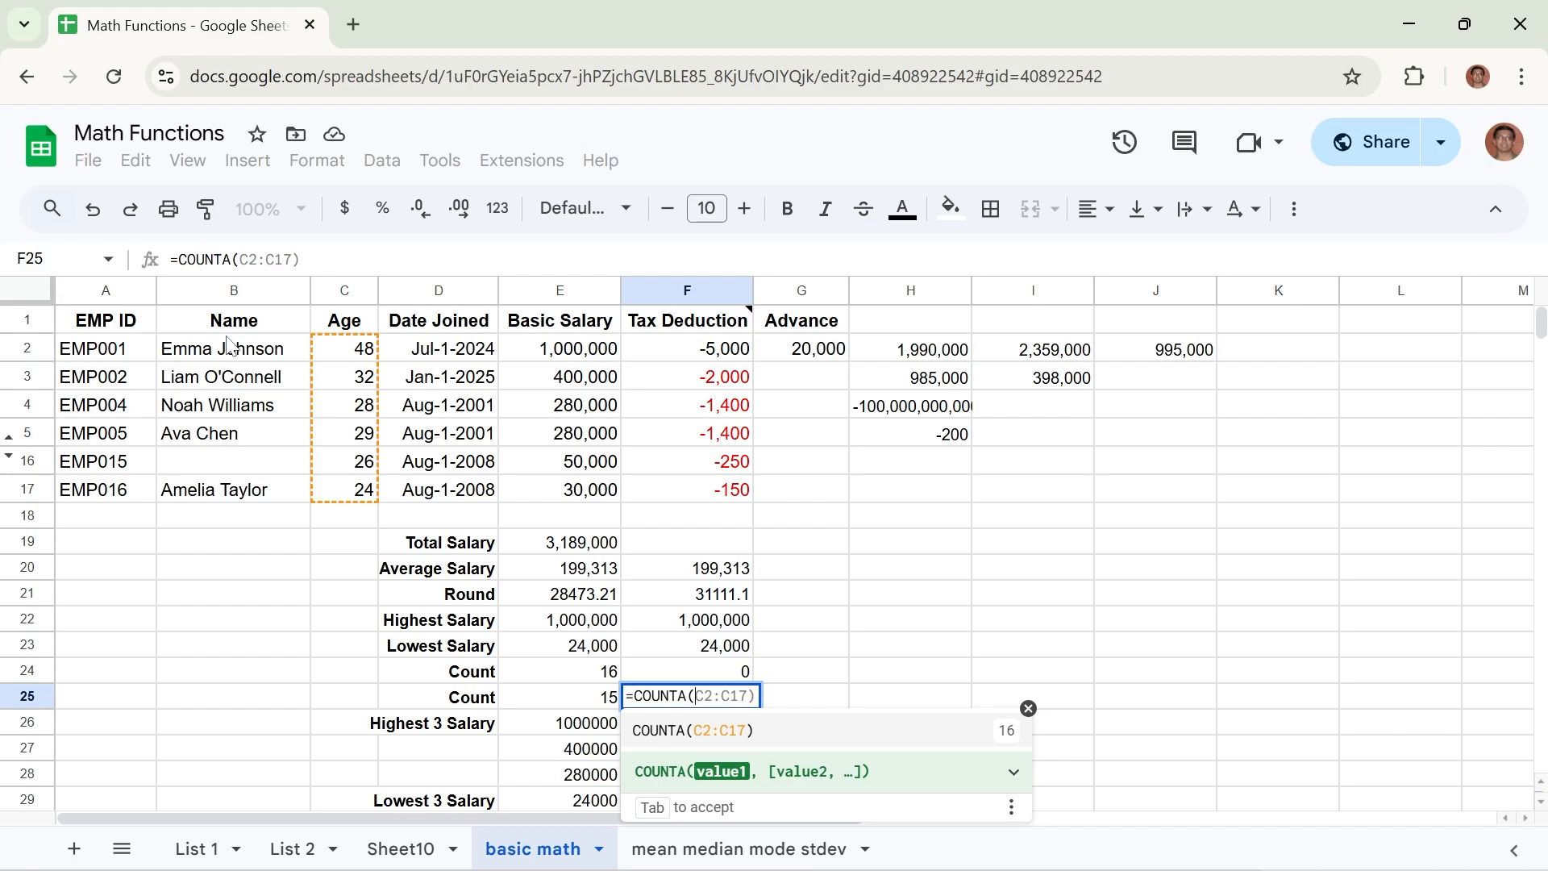
left_click_drag(223, 349, 209, 500)
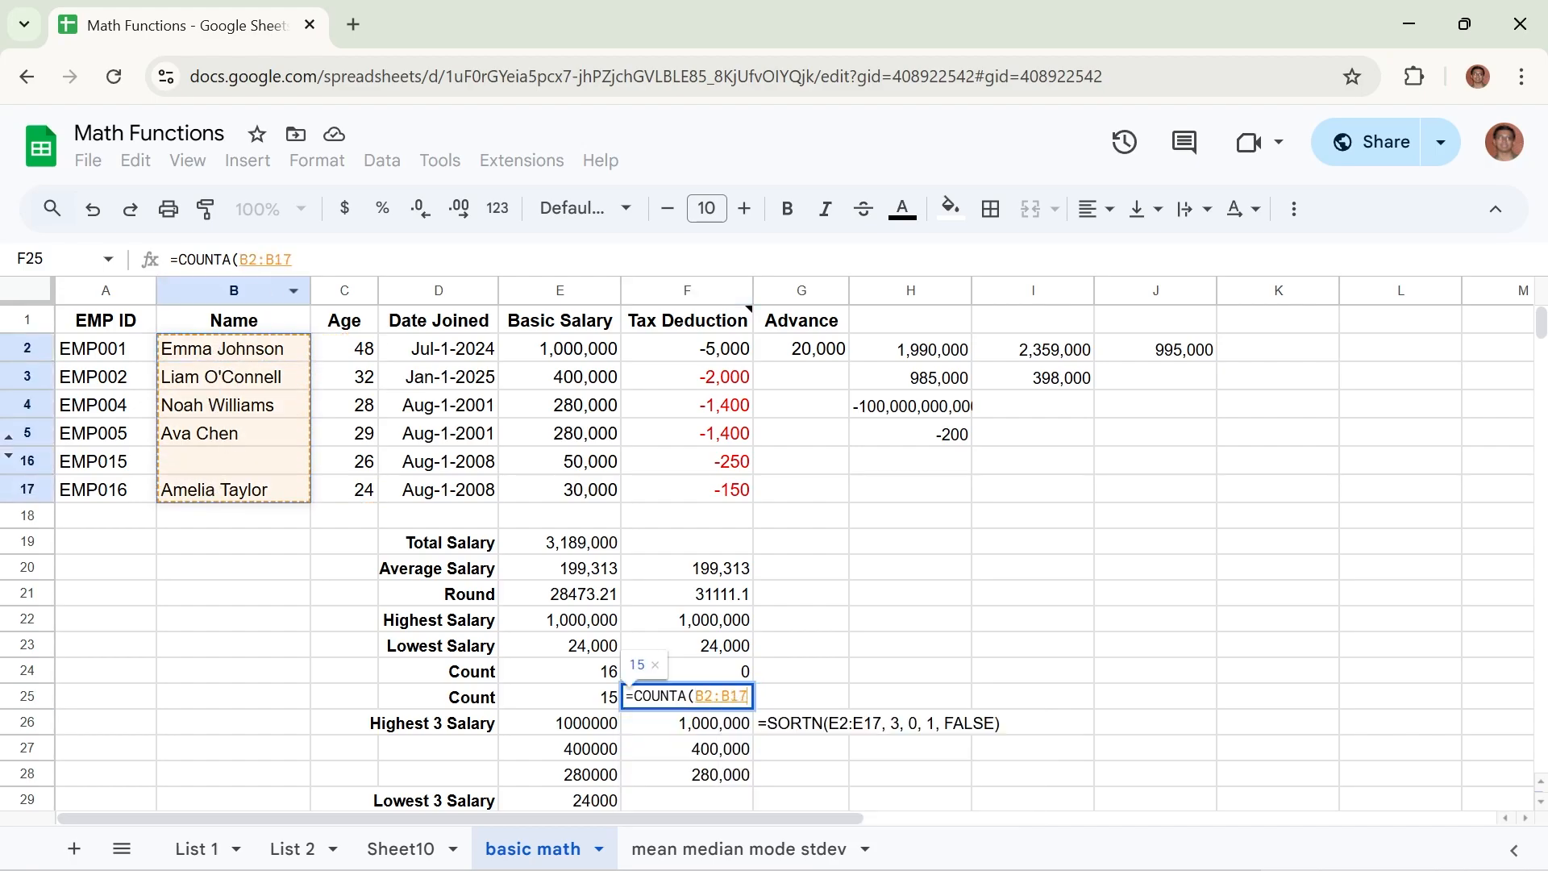
left_click(298, 259)
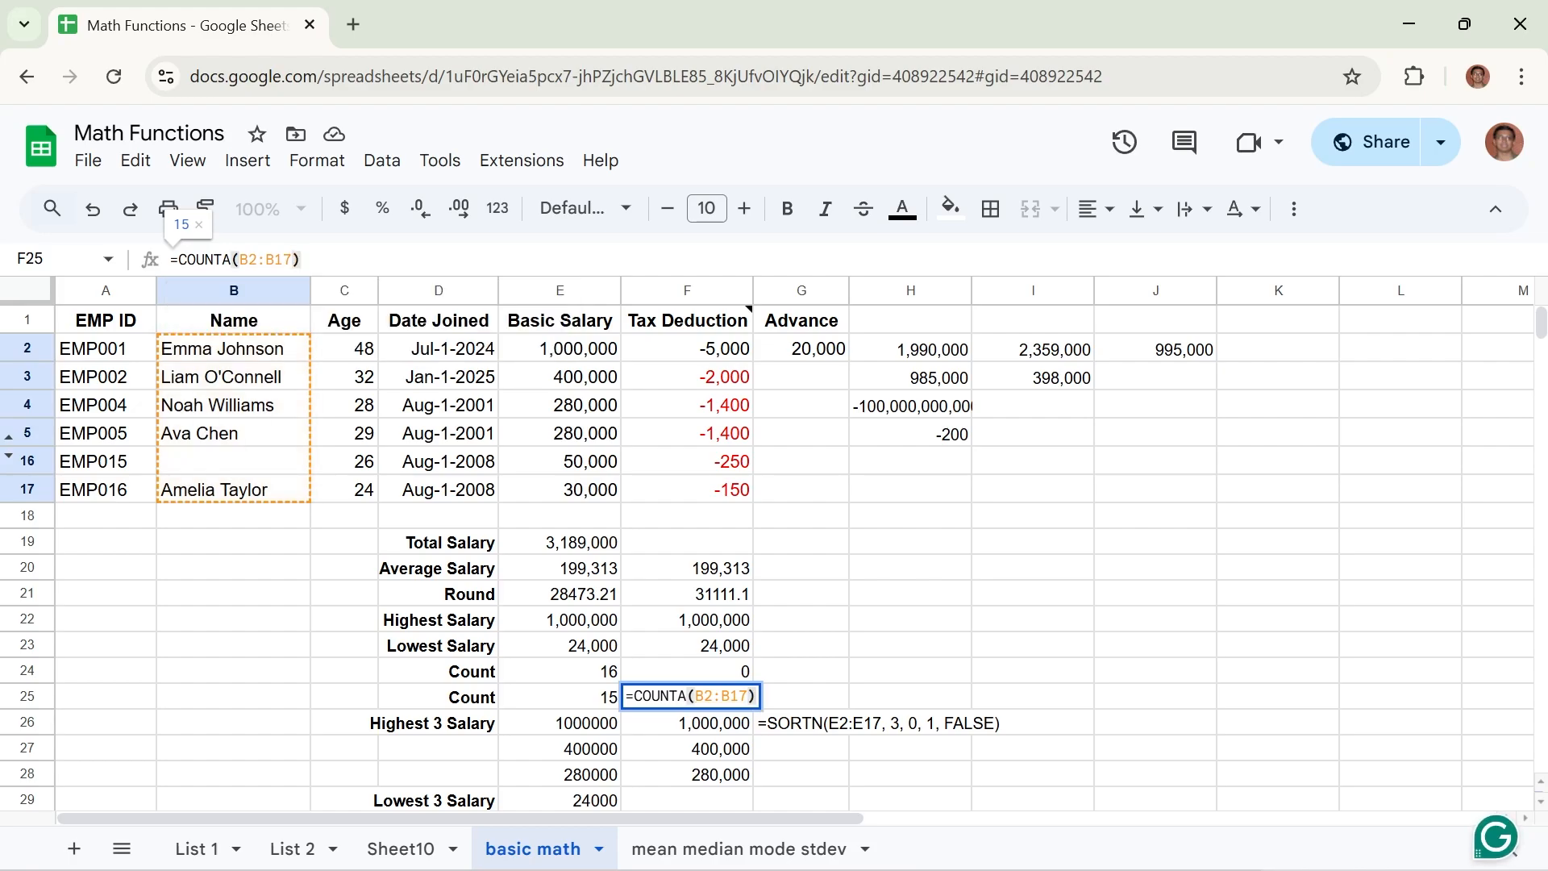
key("Return")
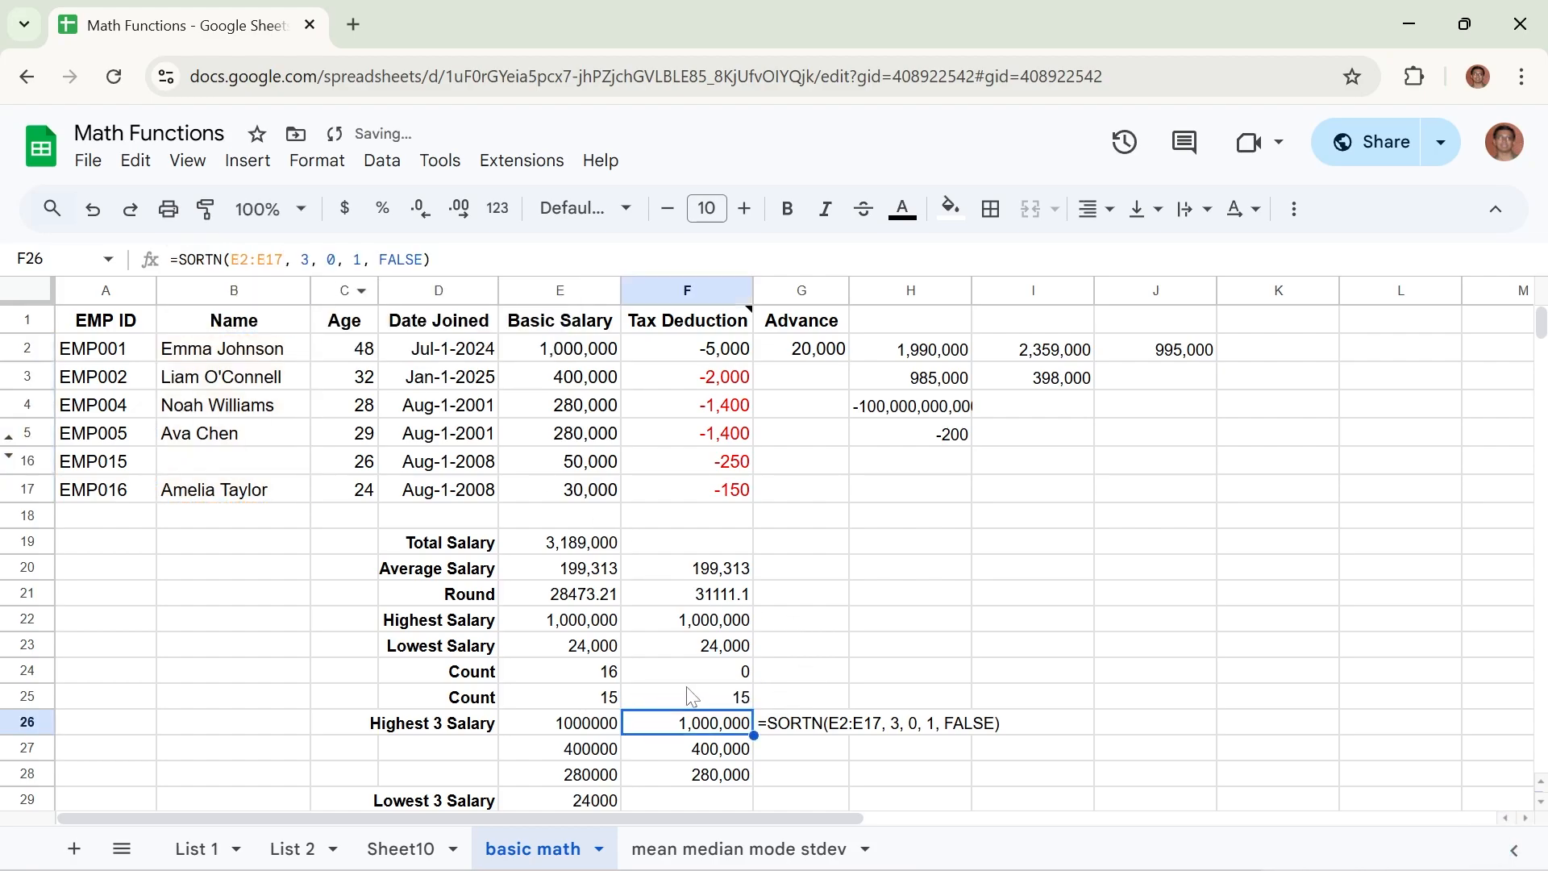
left_click(692, 700)
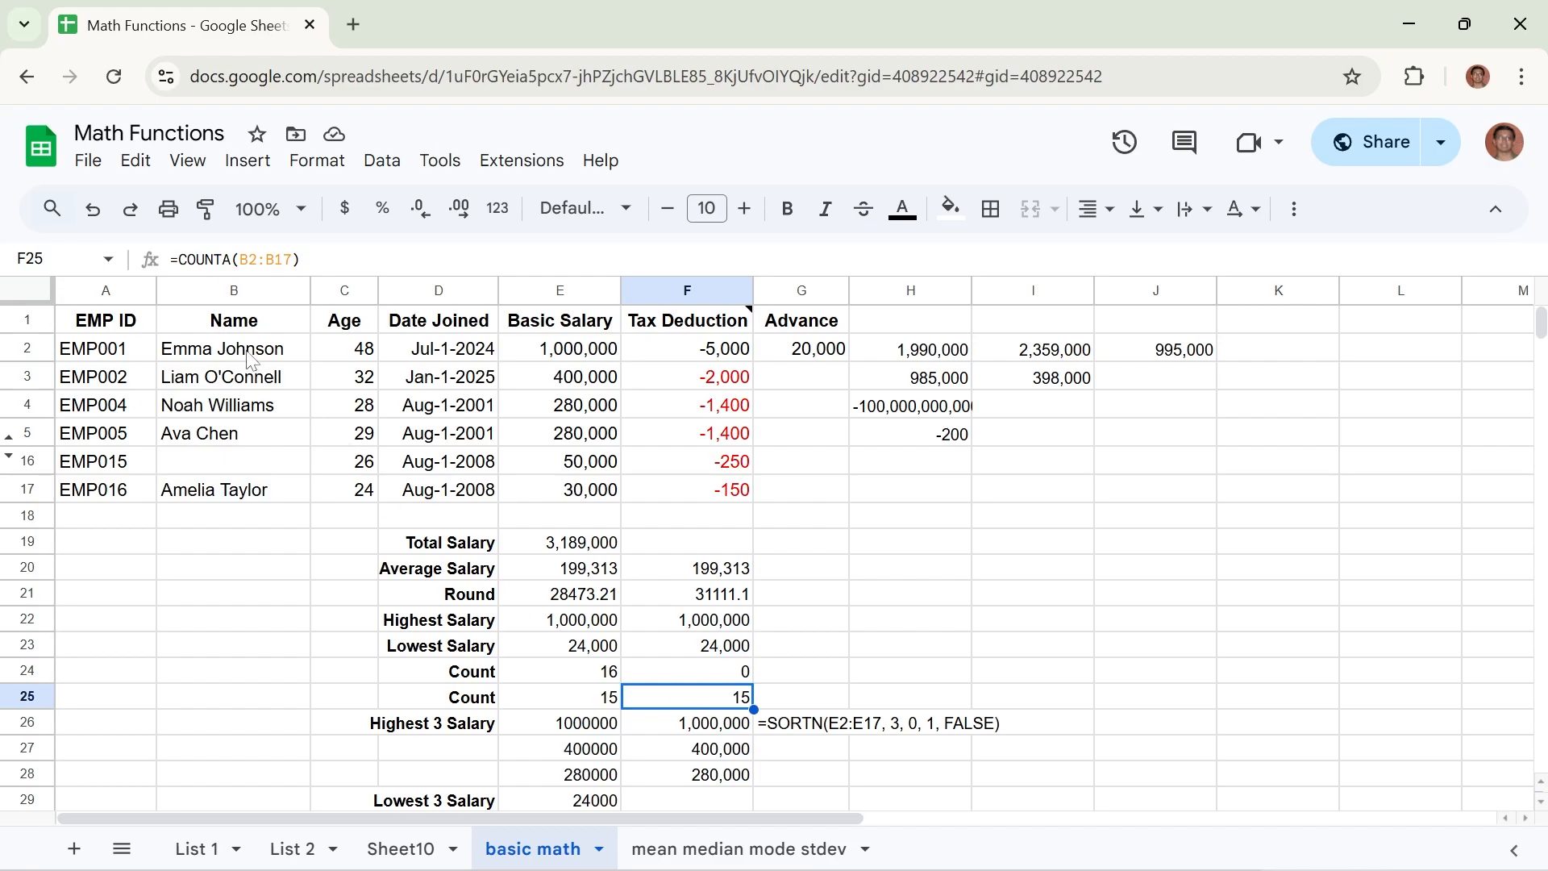
Unhide employee rows 6 to 15 and review the COUNTA and COUNT formulas in F25 and F24 against the full name list.
left_click(9, 457)
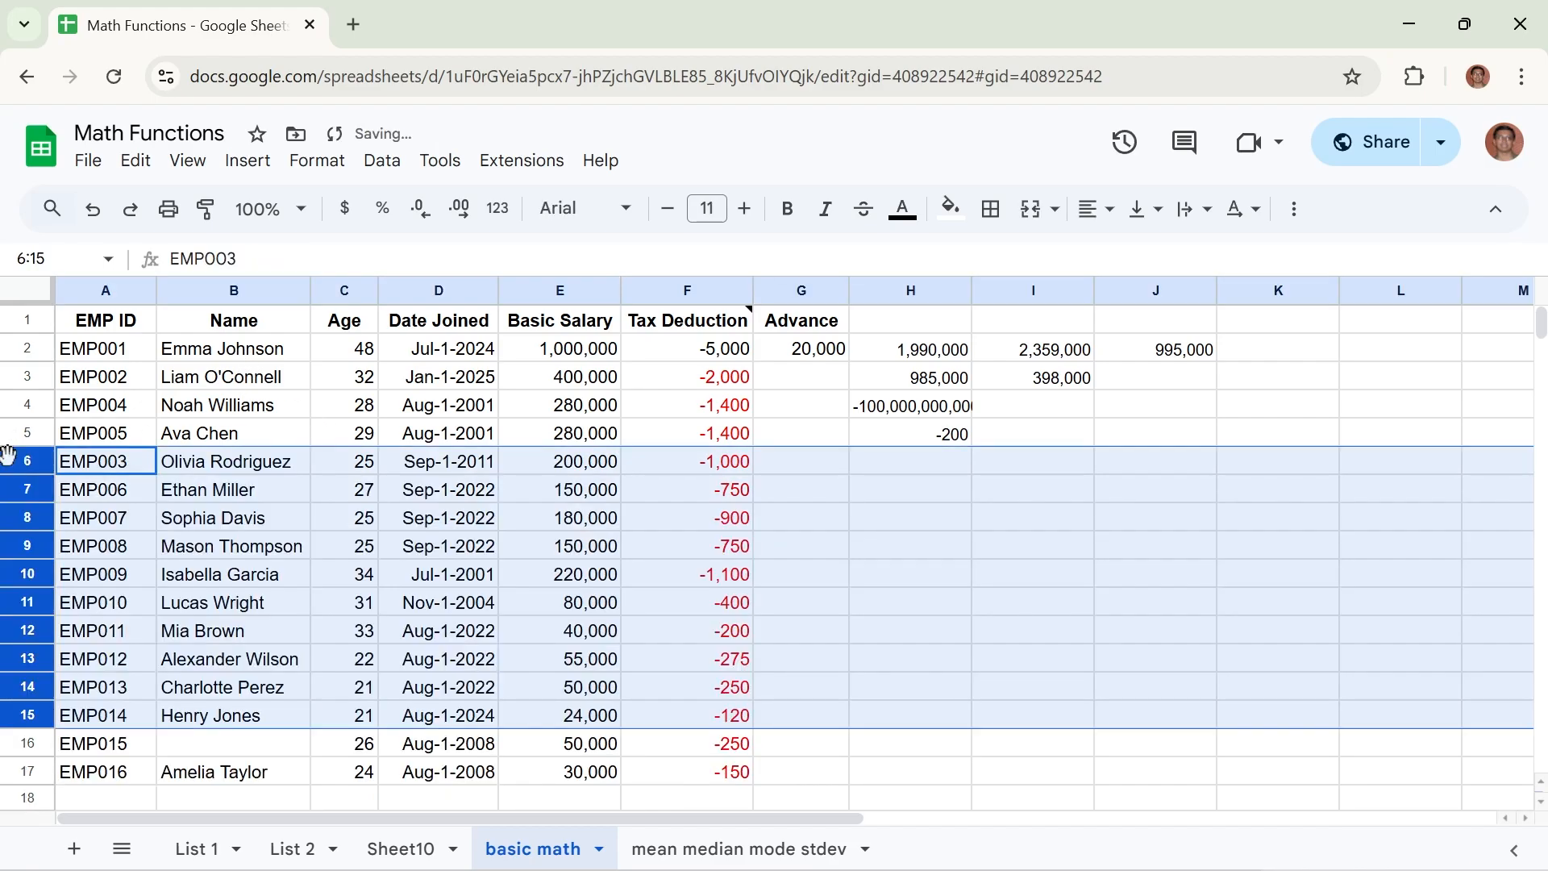
left_click(222, 356)
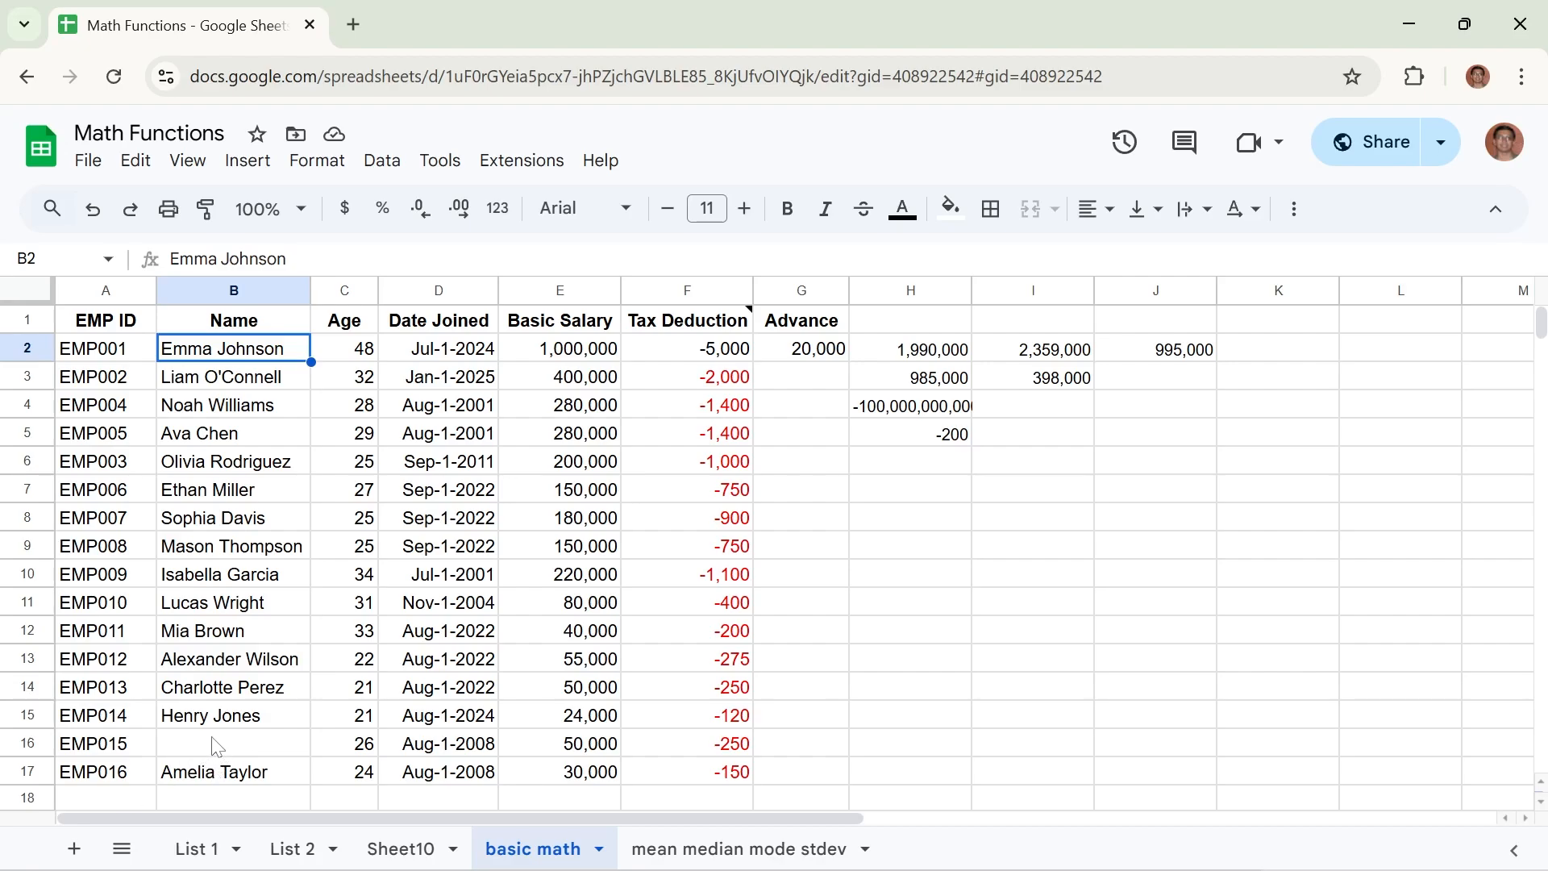
left_click(1540, 802)
left_click(1540, 803)
left_click(1540, 803)
left_click(1540, 804)
left_click(1540, 803)
left_click(1541, 803)
left_click(1540, 803)
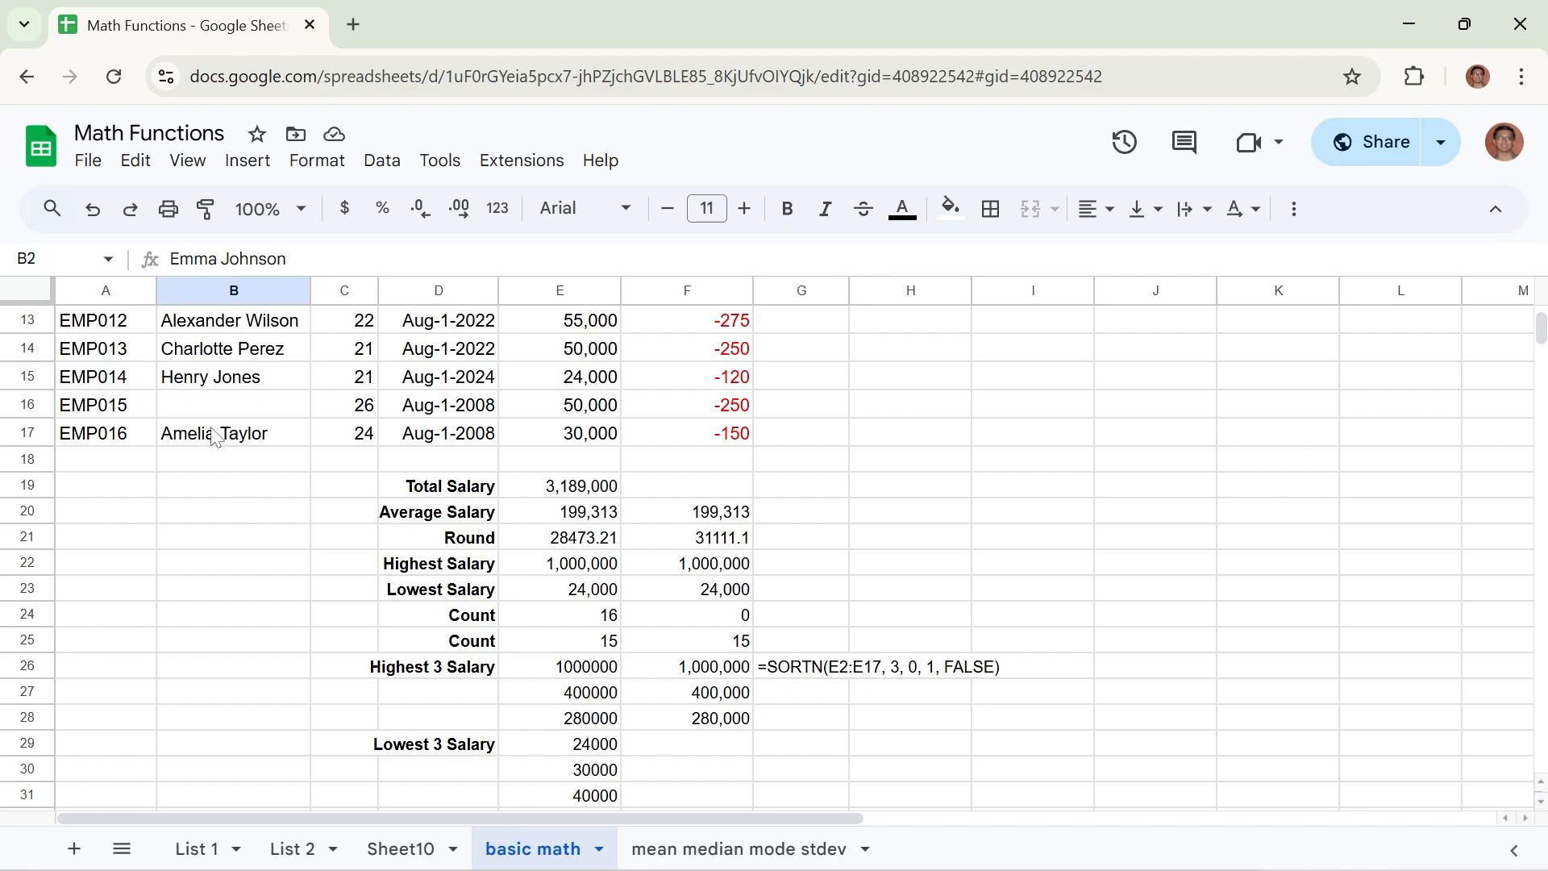
left_click(690, 641)
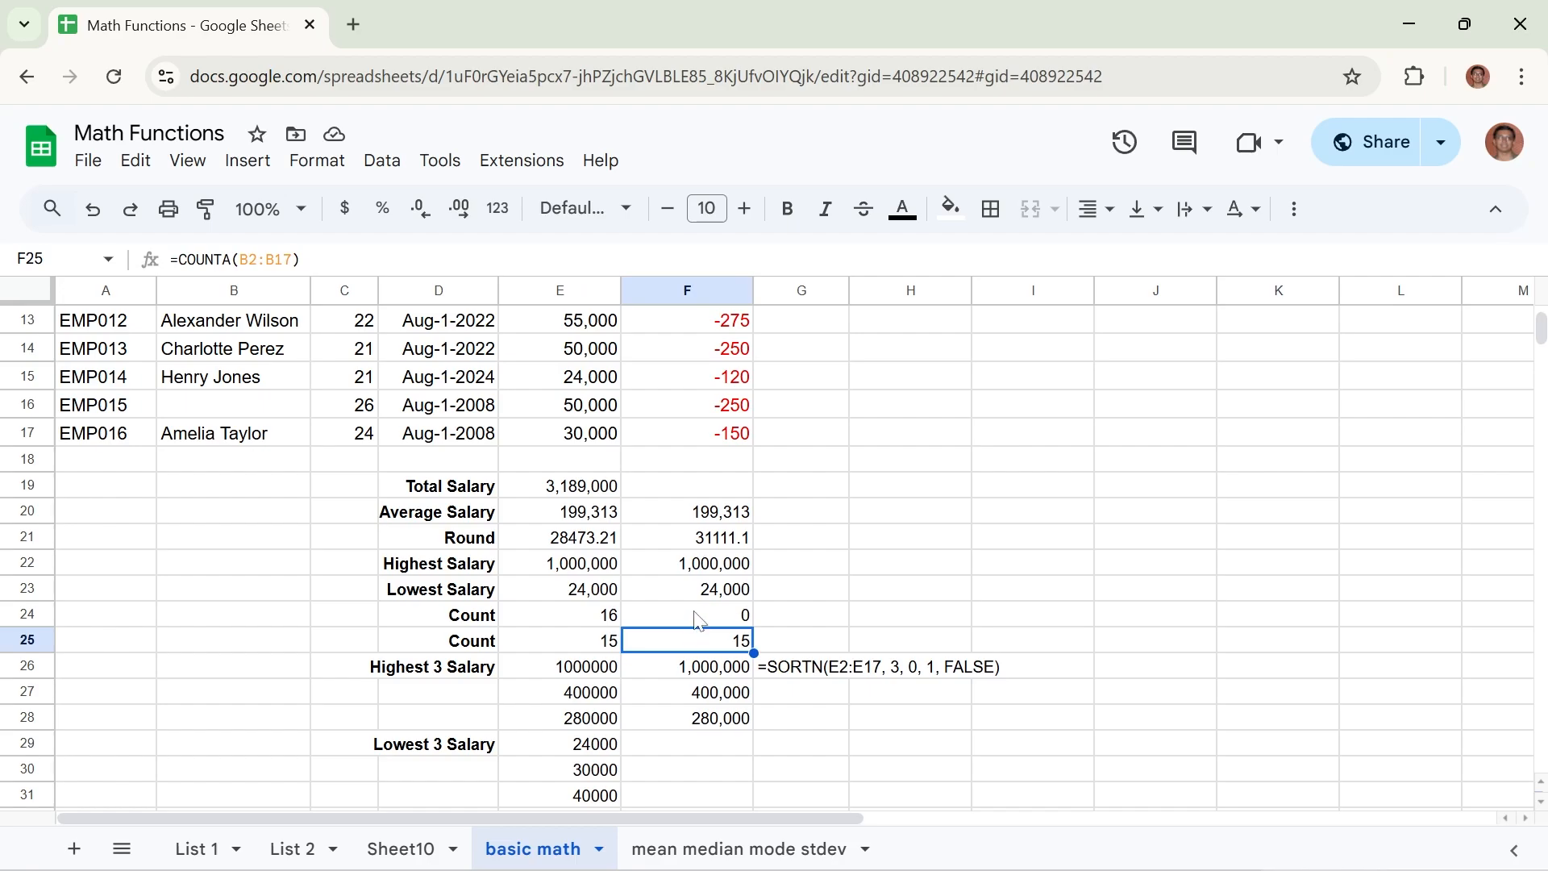
left_click(700, 618)
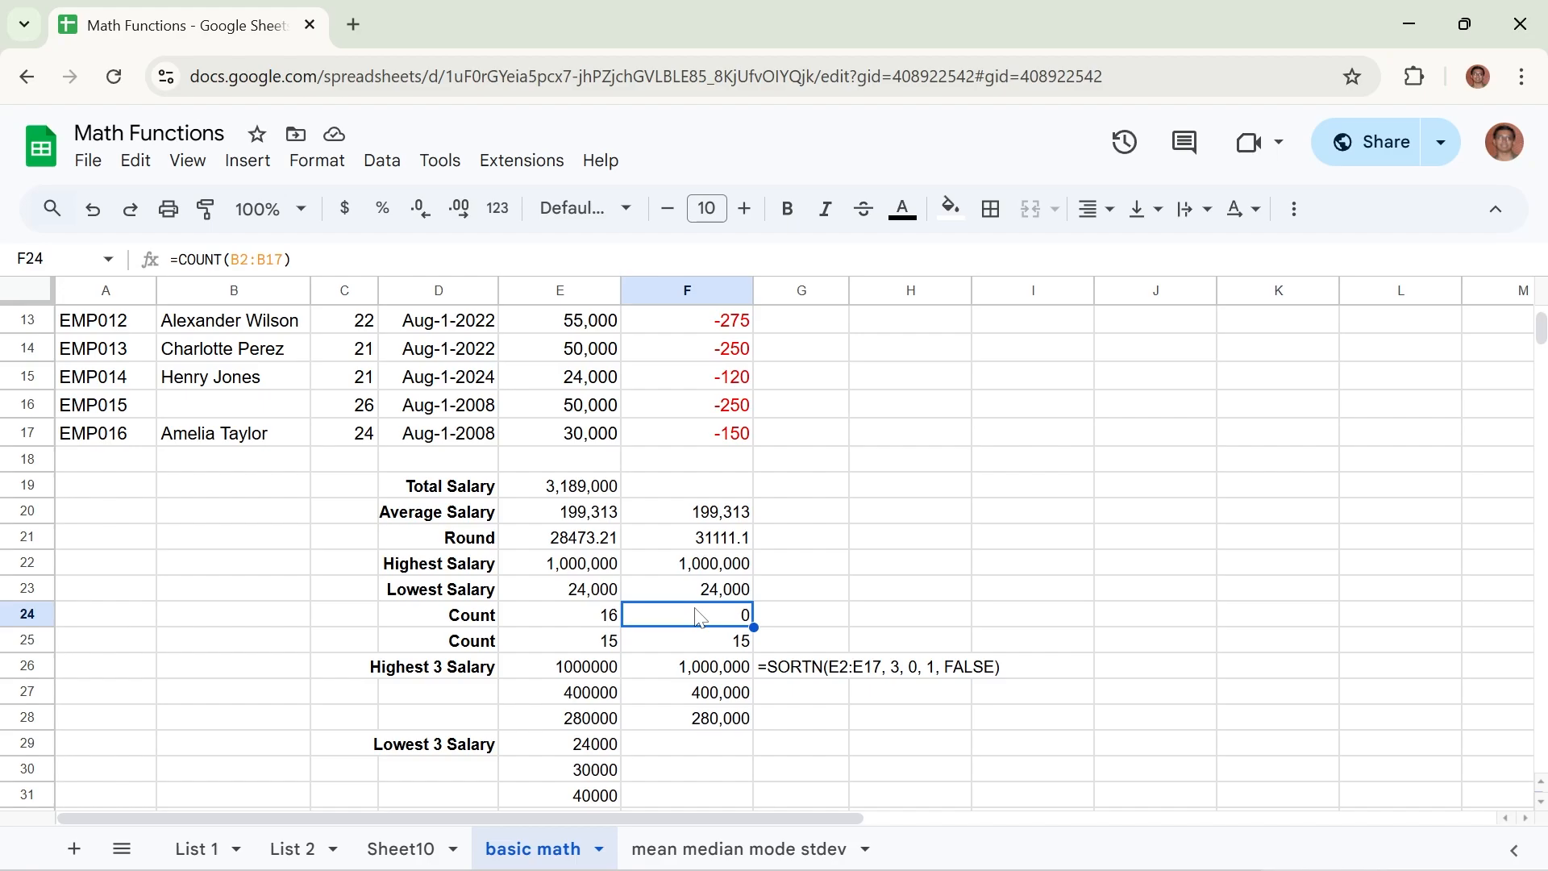
Enter 1 in the empty name cell B16 and compare the COUNT and COUNTA results in F24 and F25.
left_click(187, 411)
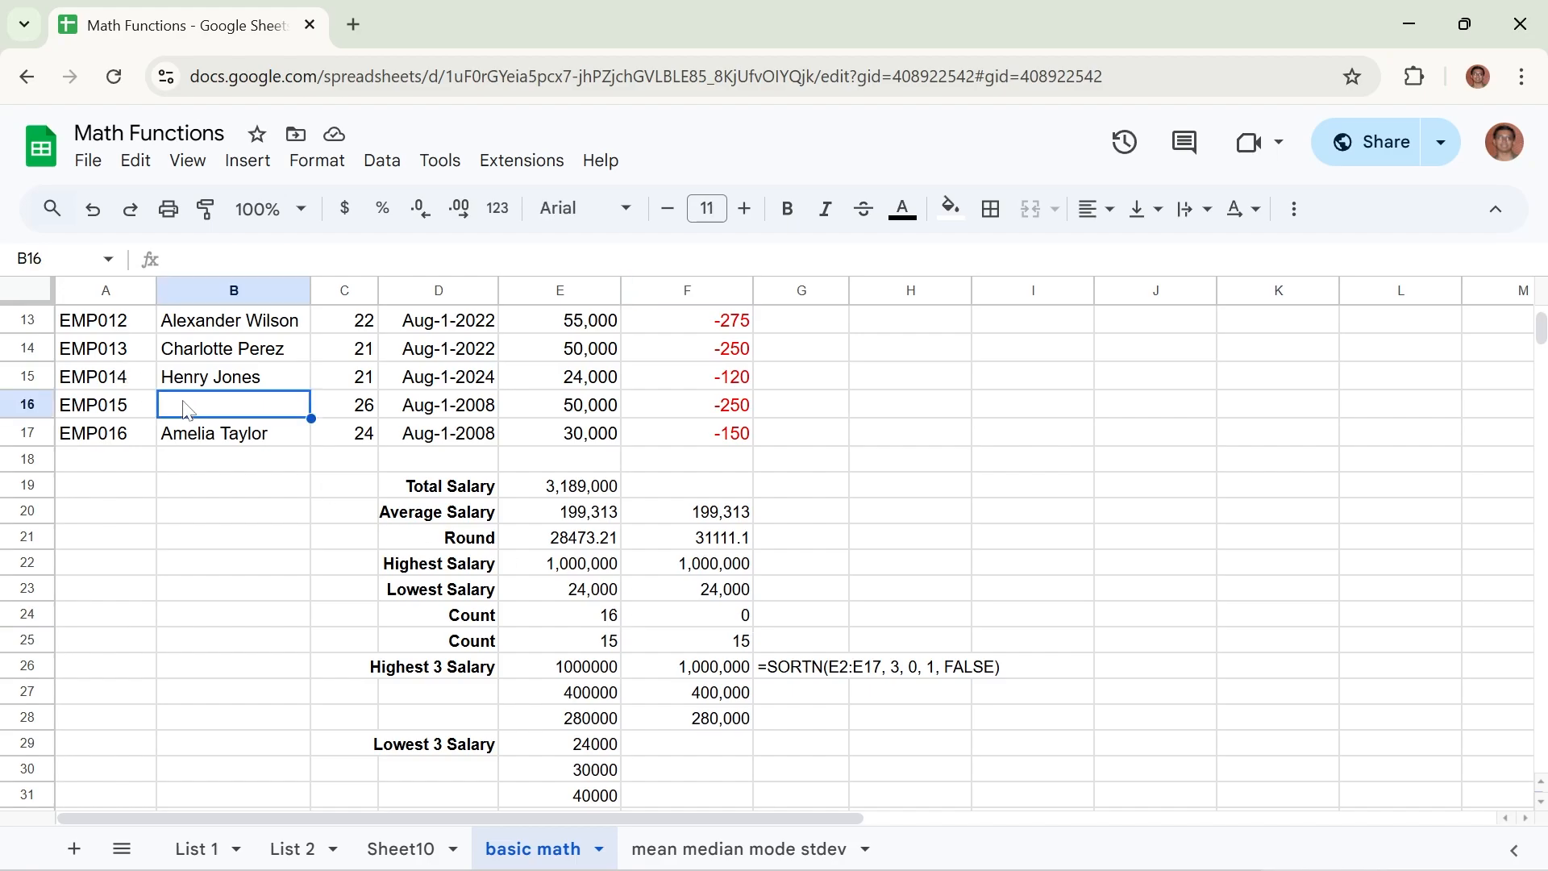
type("1")
key("Return")
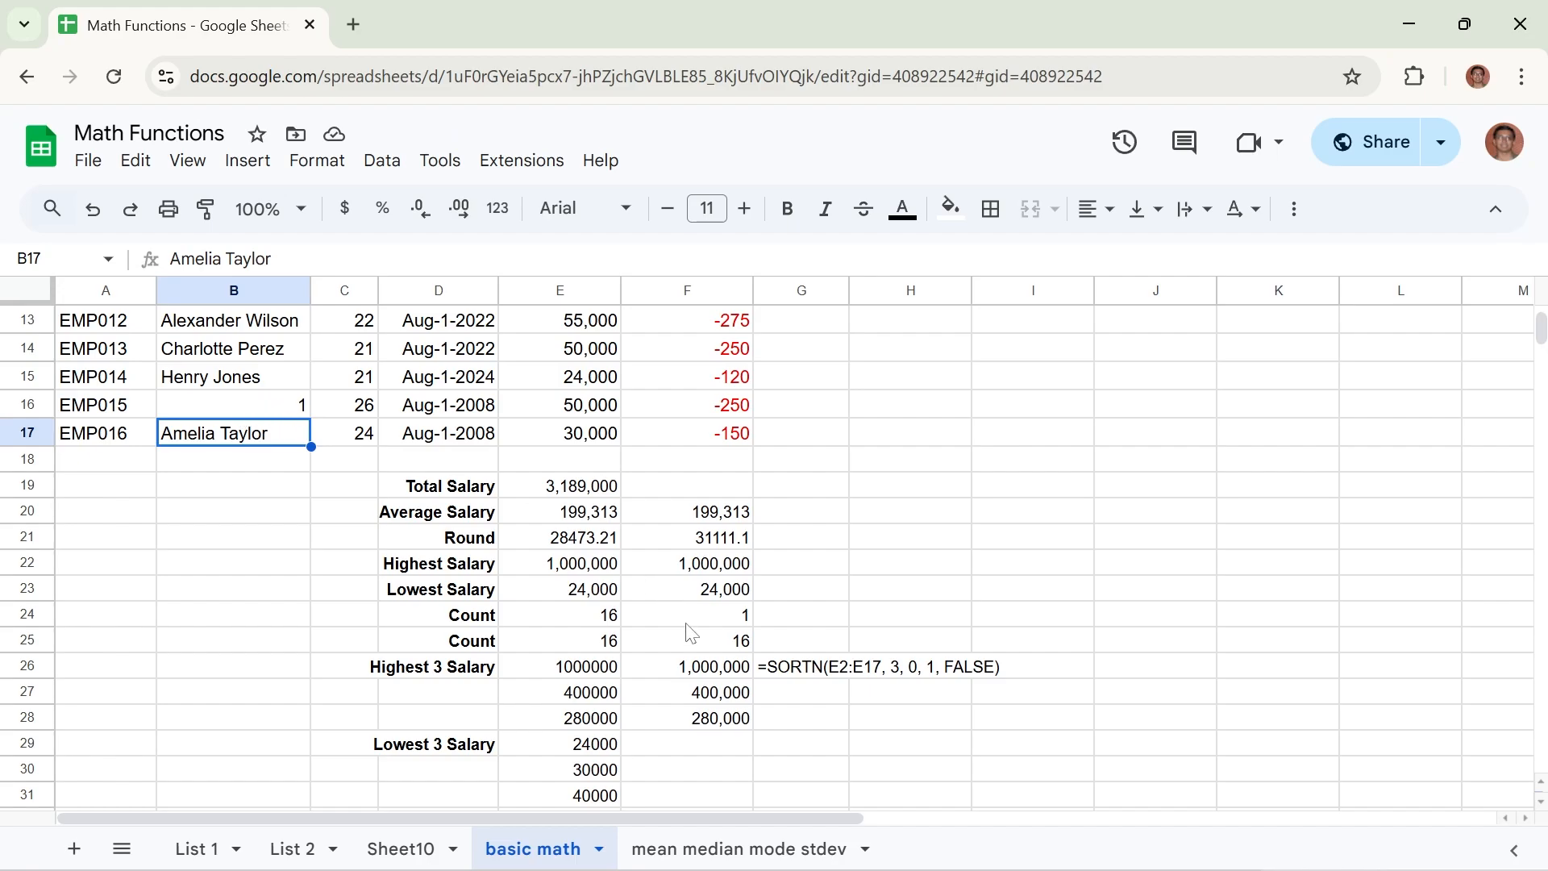
left_click(698, 650)
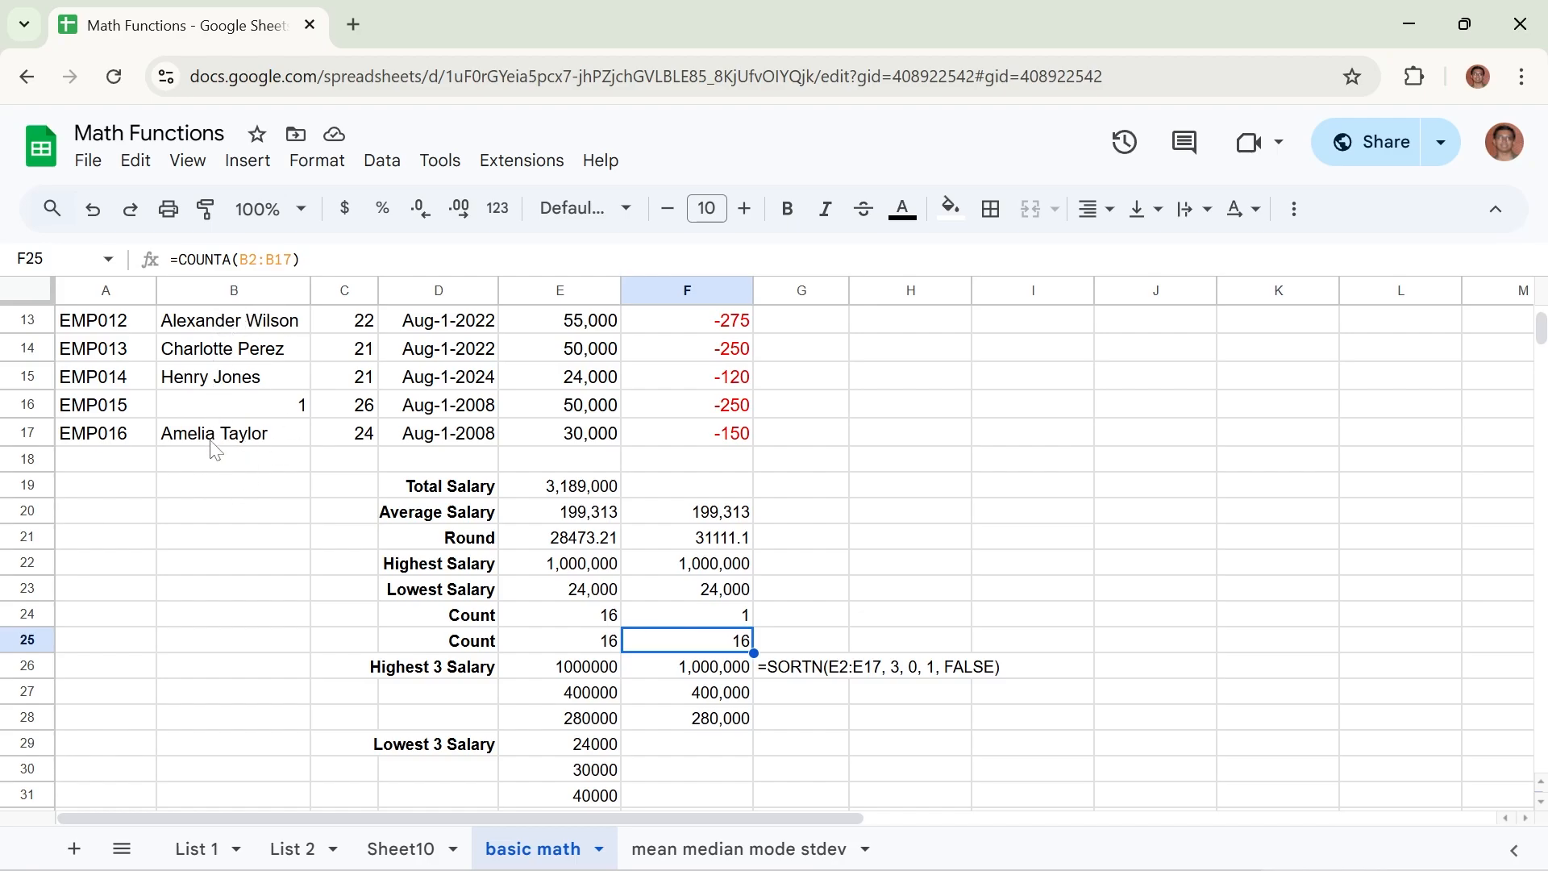
left_click(705, 619)
left_click(678, 646)
left_click(701, 616)
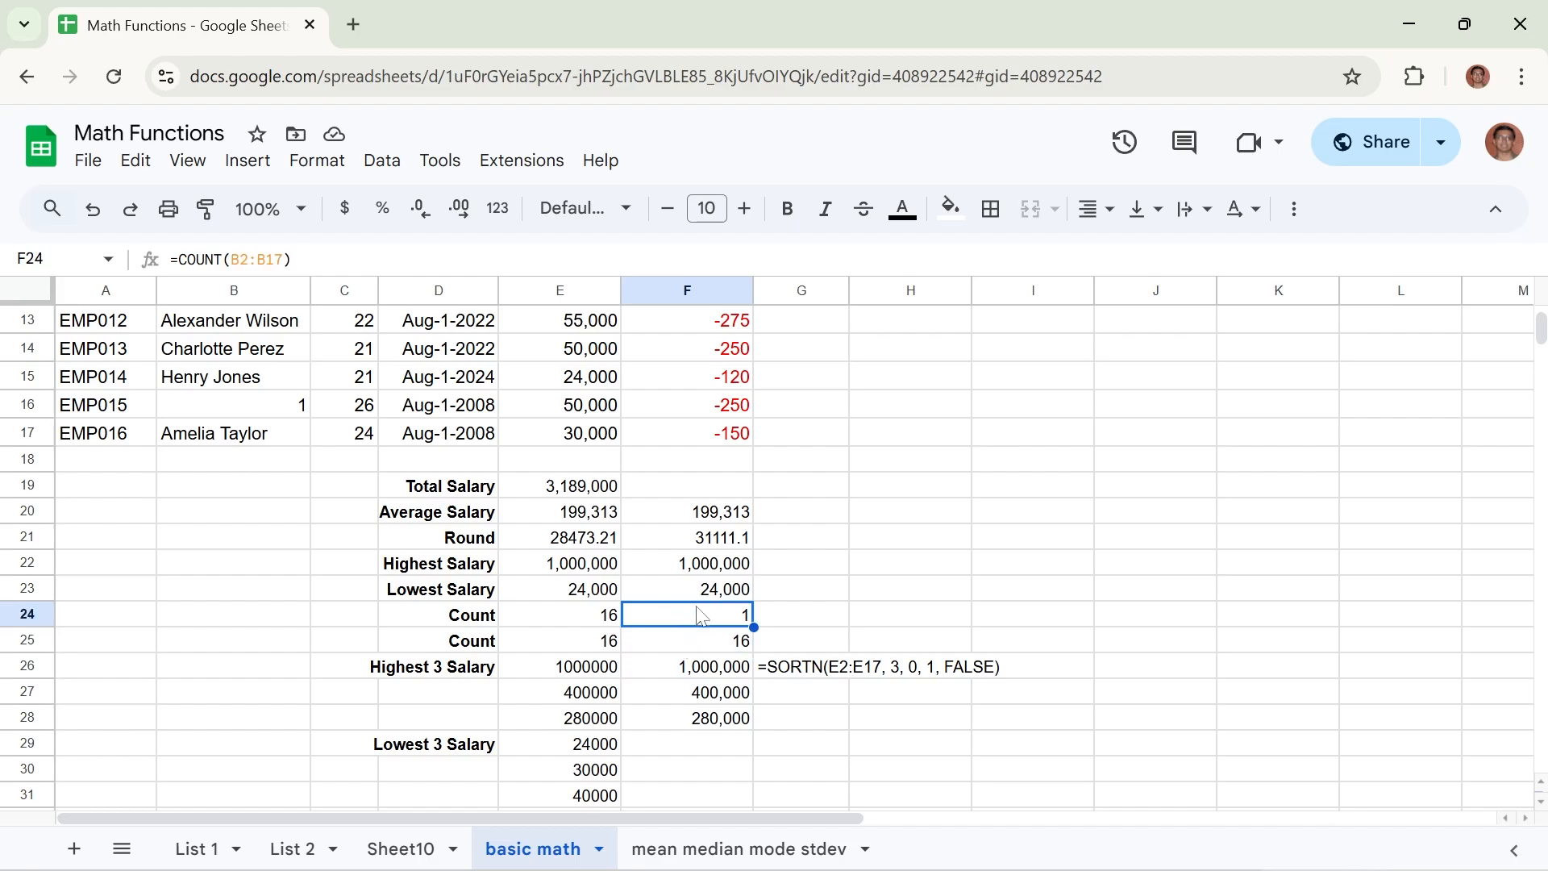
left_click(681, 649)
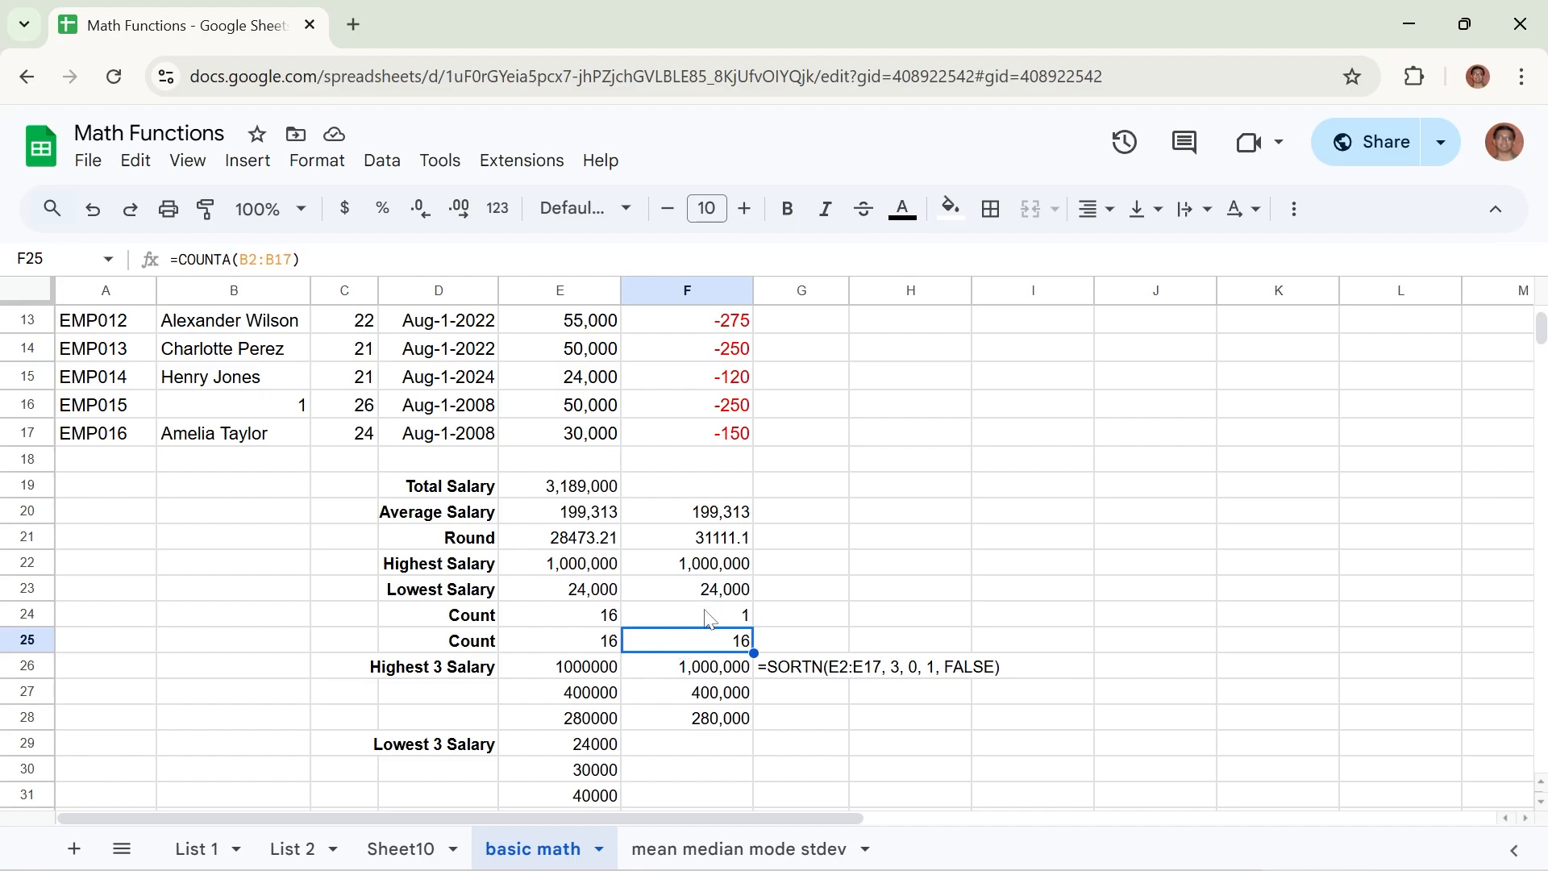
Review the COUNT and COUNTA formulas in F24 and F25, and clear the number from name cell B16.
left_click(707, 618)
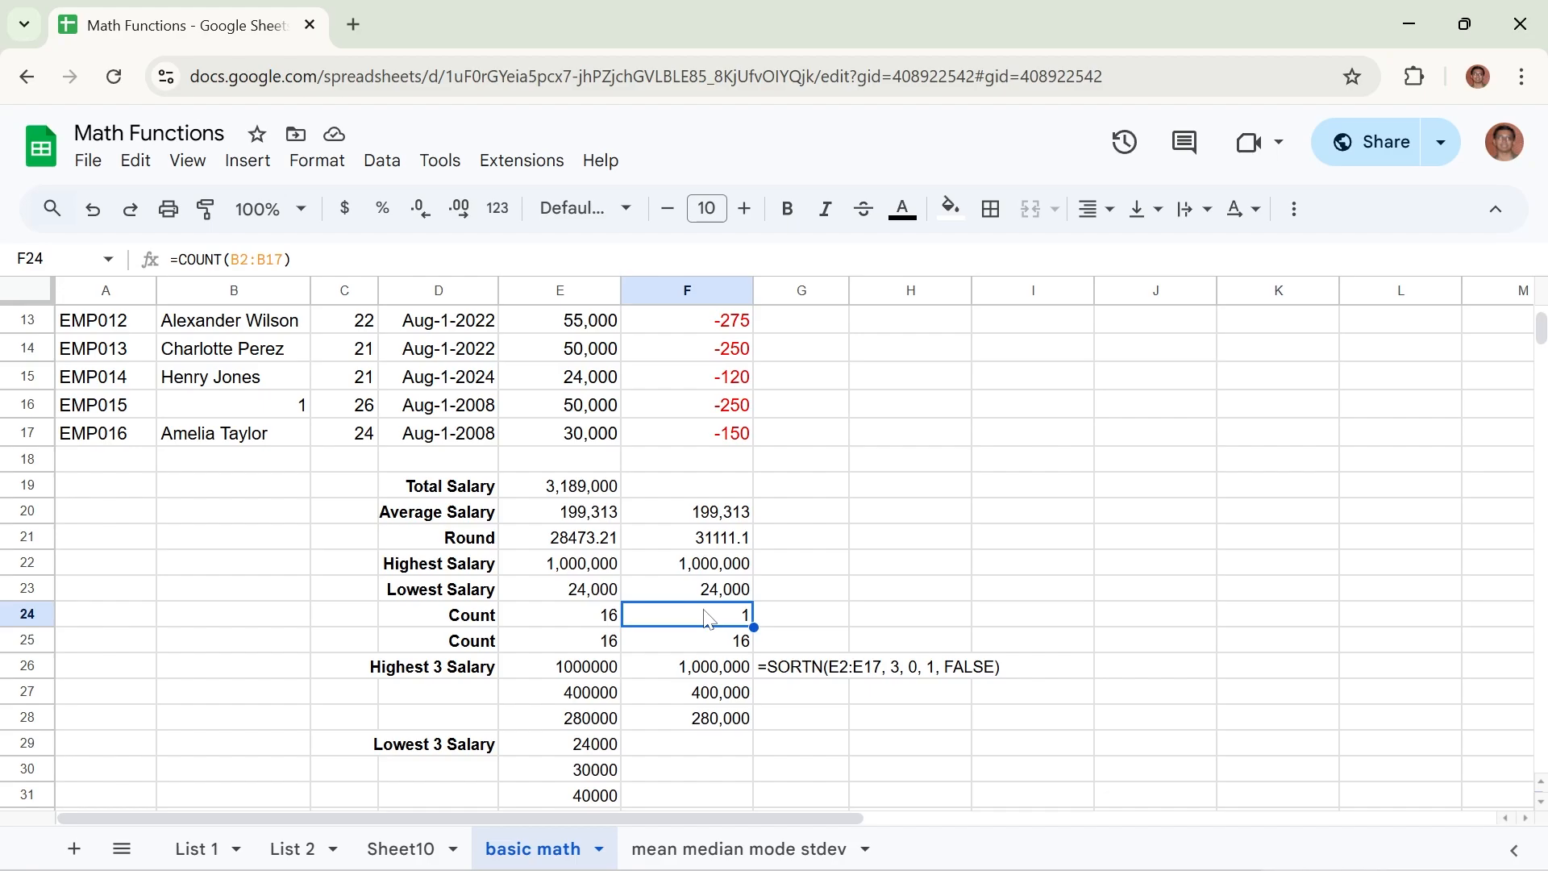
left_click(698, 650)
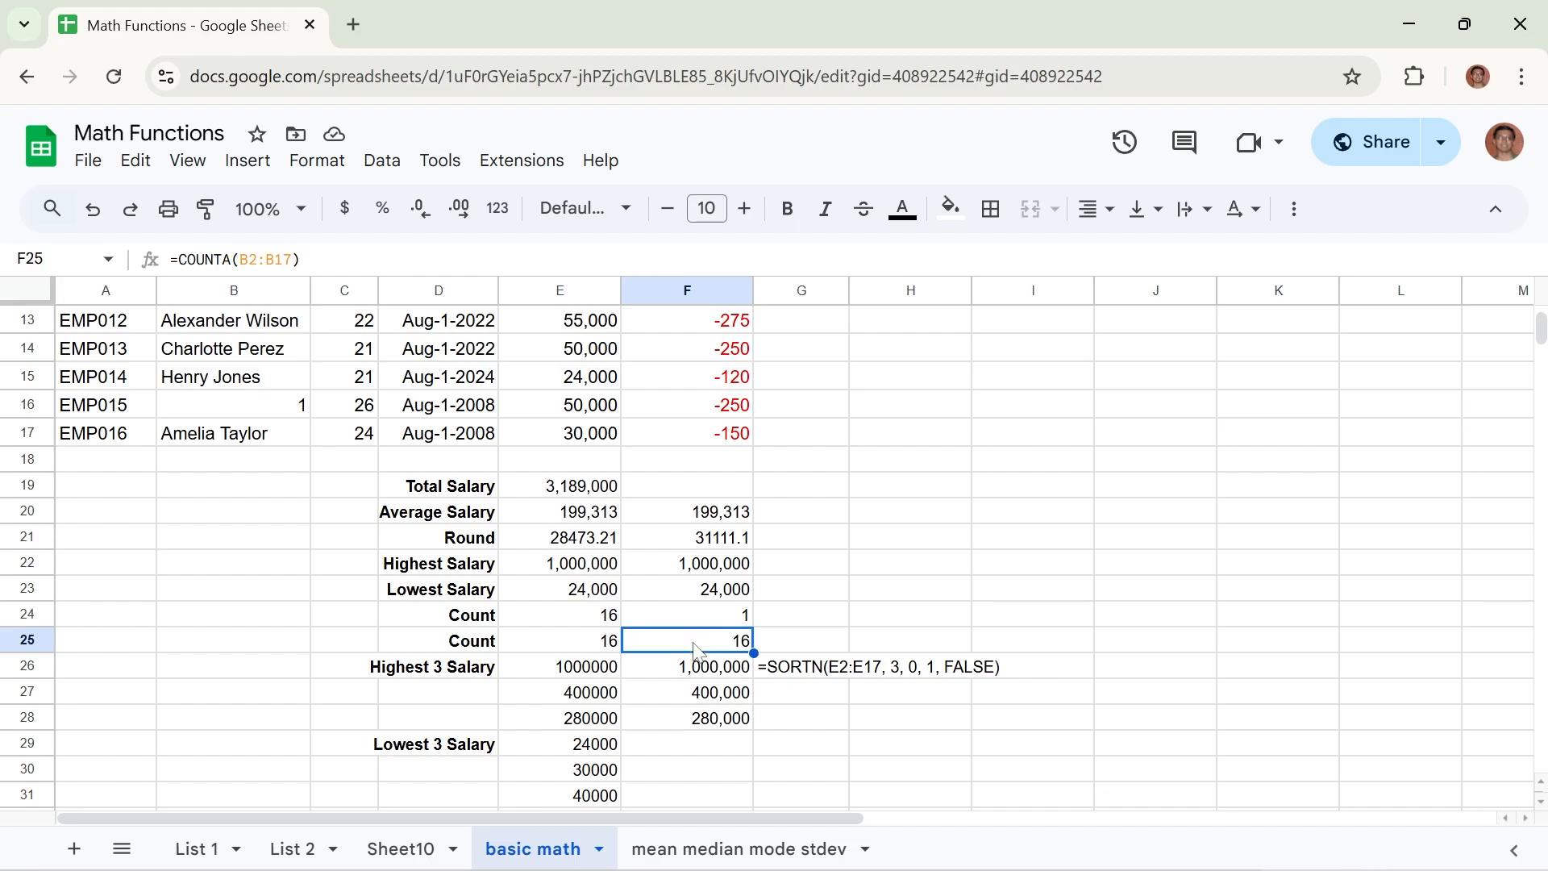
left_click(262, 415)
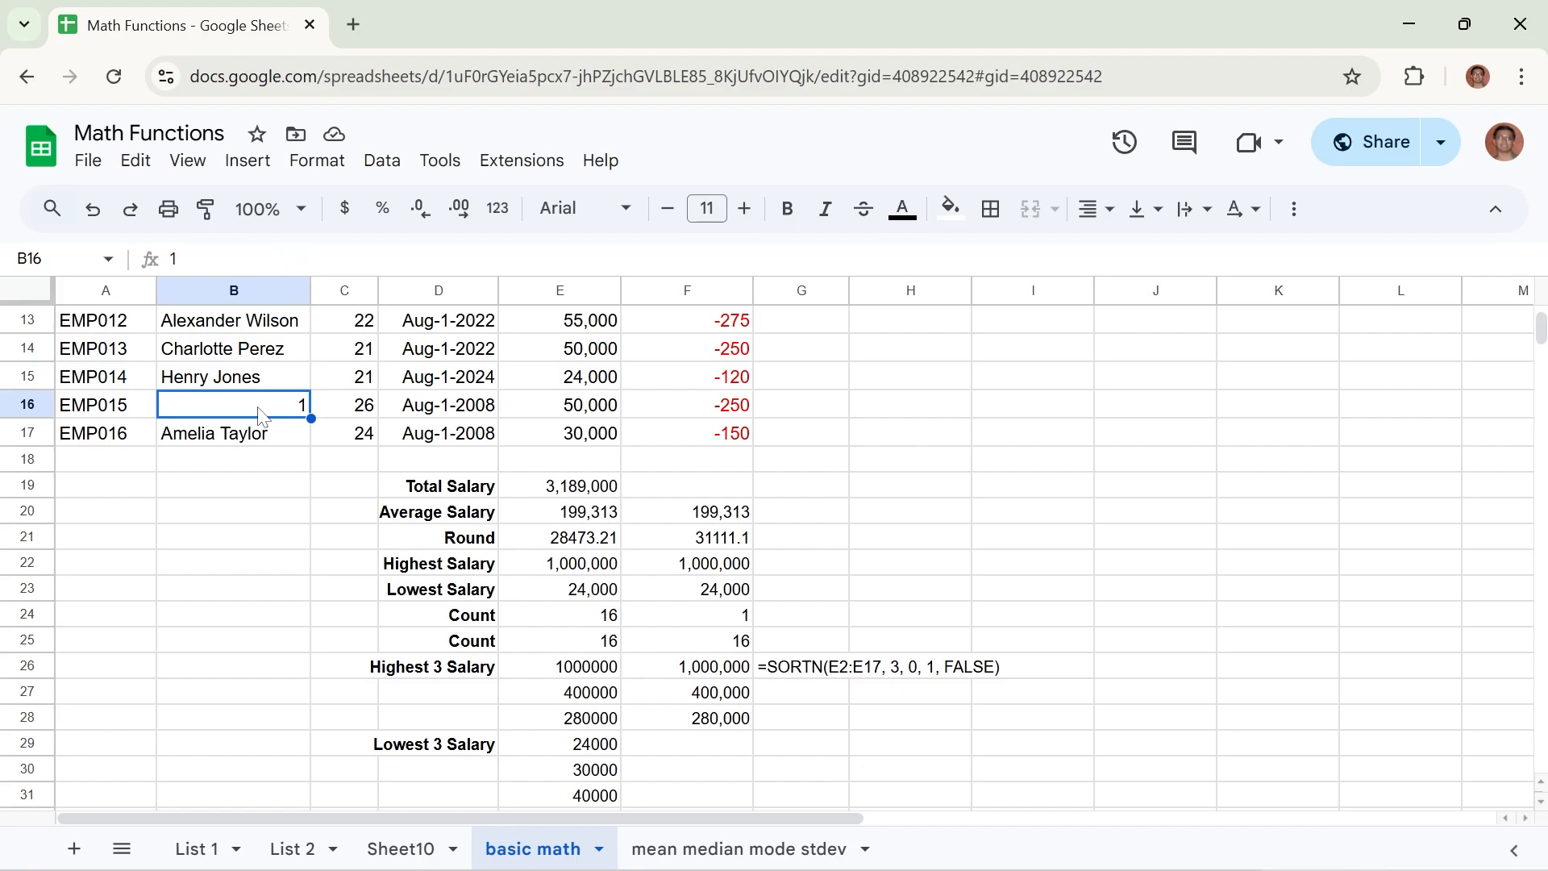
key("Delete")
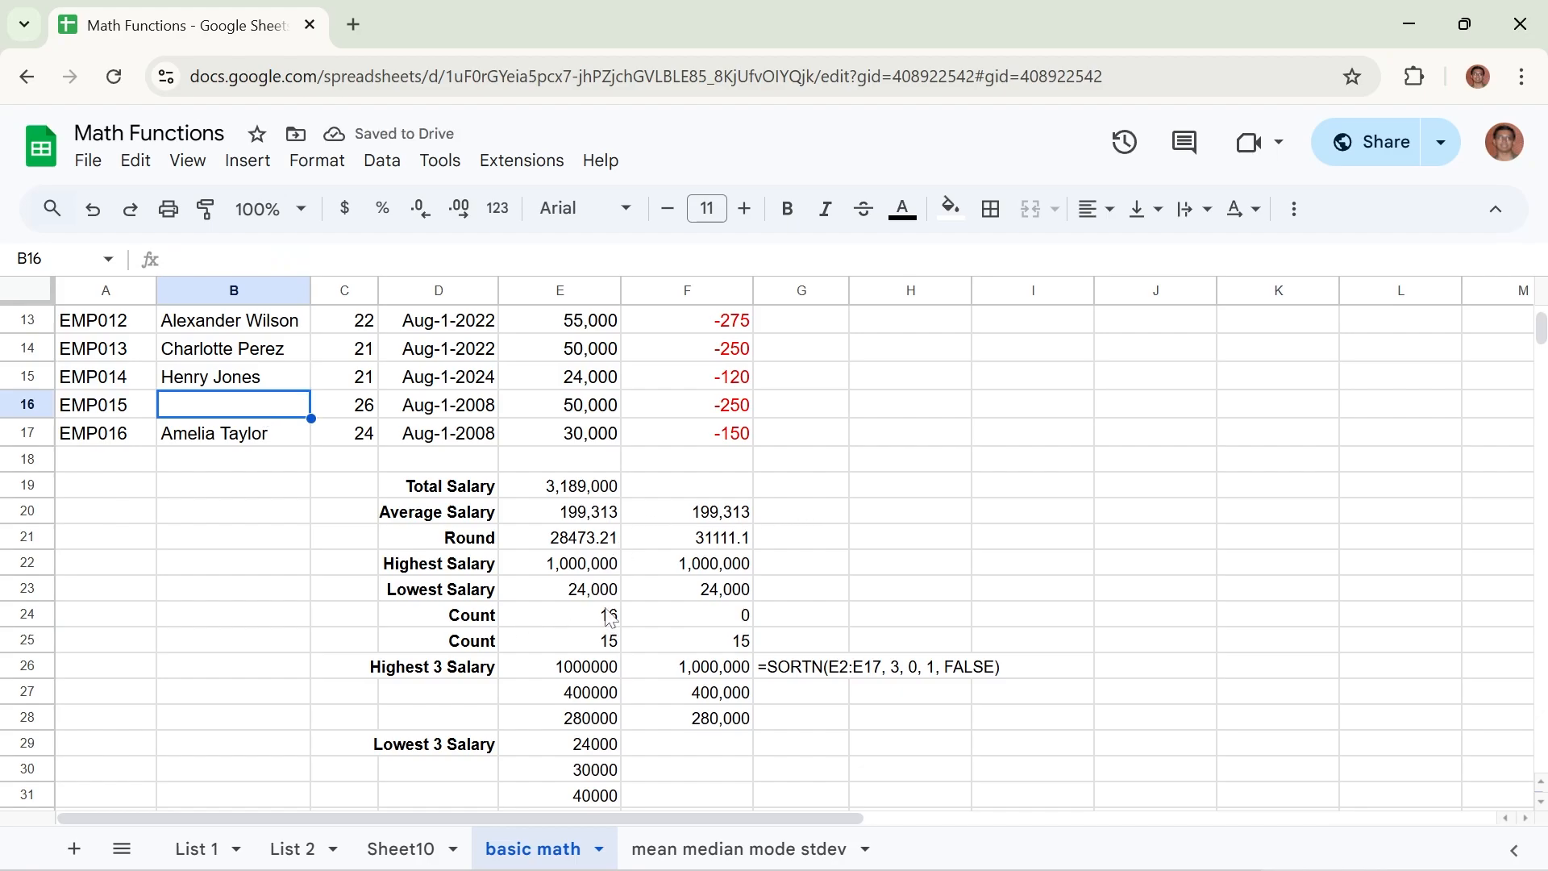
Hide employee rows 6 to 15 to bring the salary summary closer to the data.
scroll(170, 653, "up", 5)
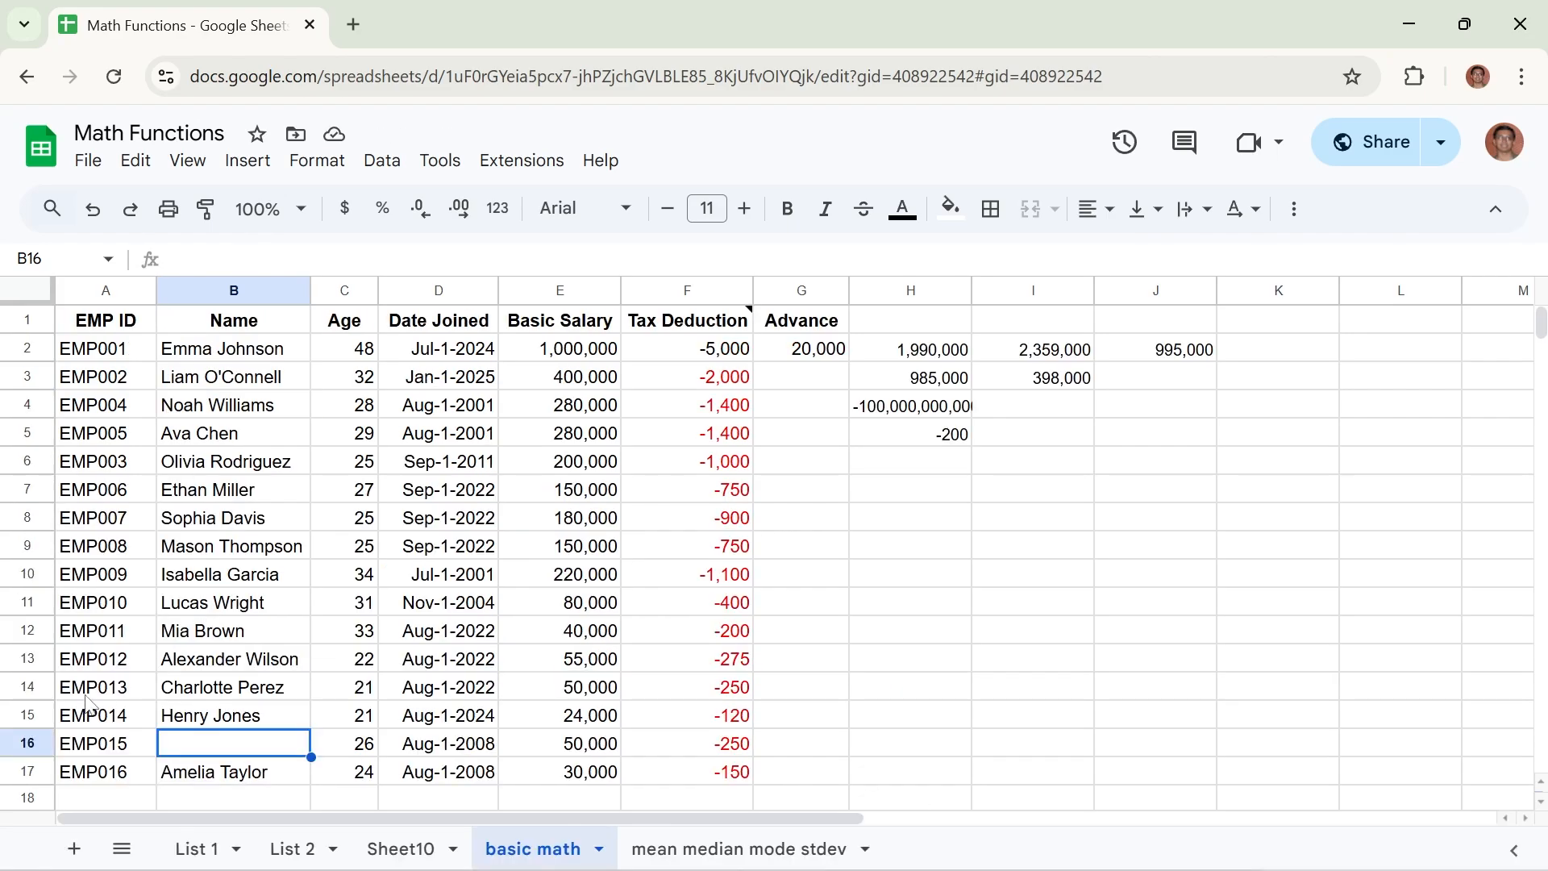
left_click(20, 710)
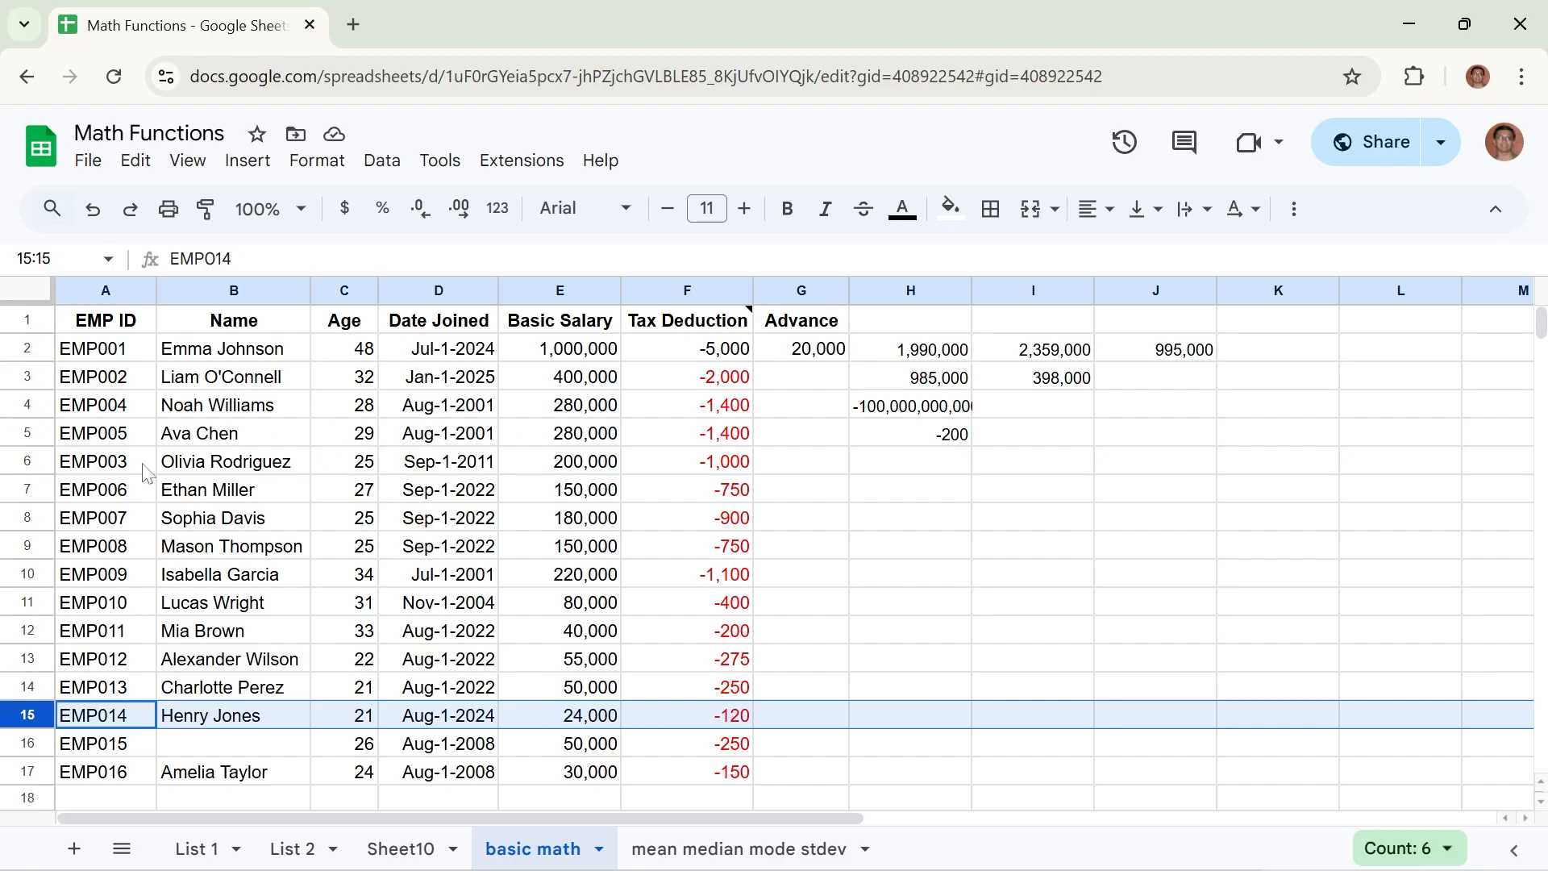
left_click_drag(36, 466, 24, 715)
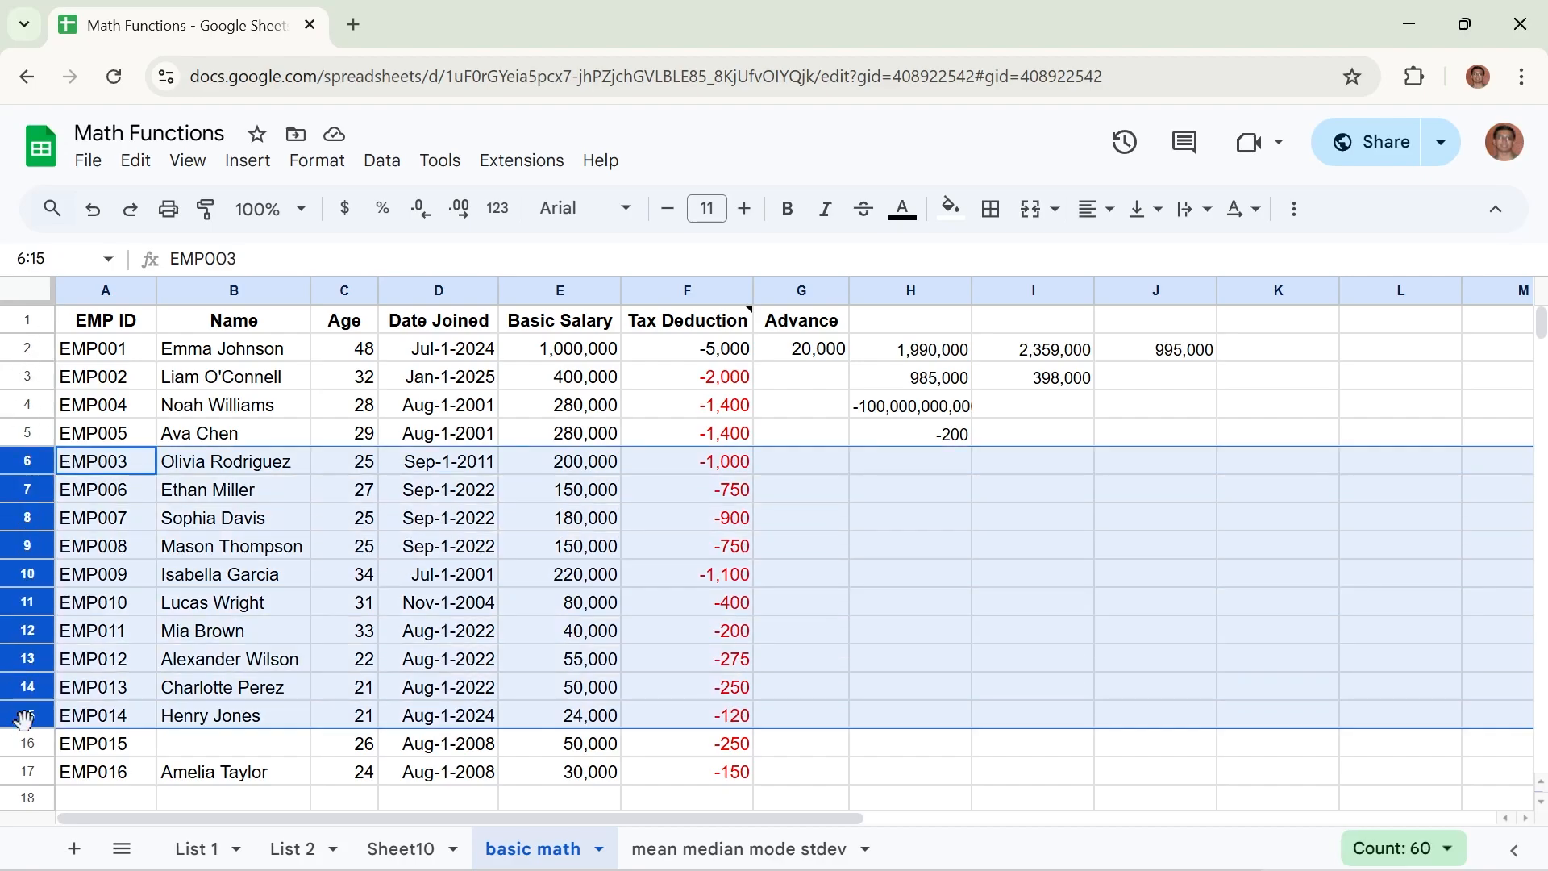
right_click(24, 716)
left_click(192, 588)
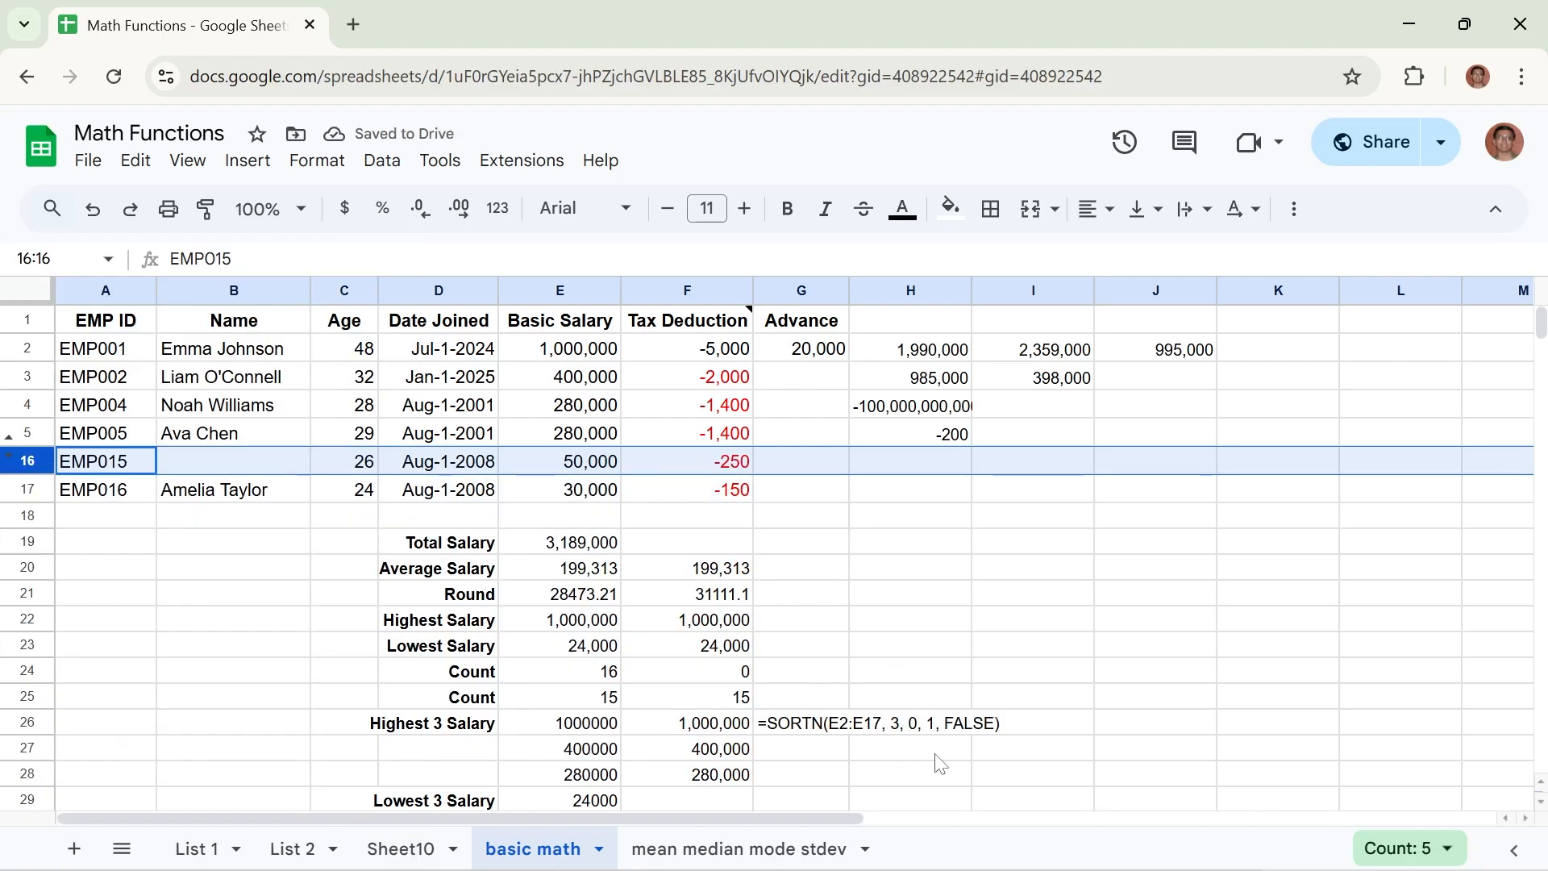
left_click(783, 752)
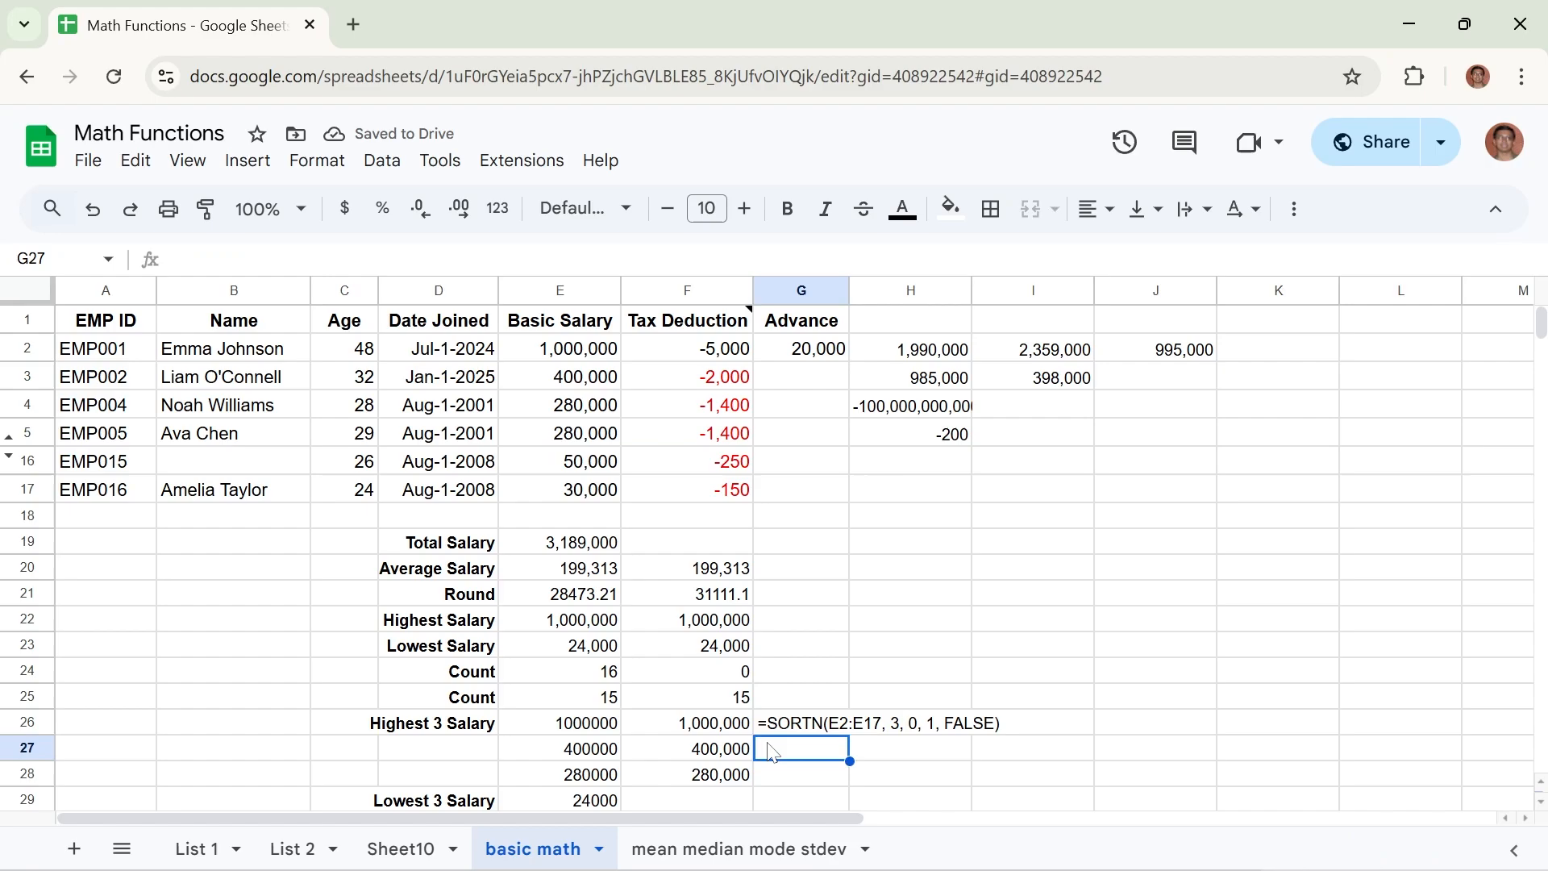
Review the LARGE formula in E26 and enter =LARGE(E2:E17,4) in cell G27 to get the fourth-highest salary.
left_click(553, 734)
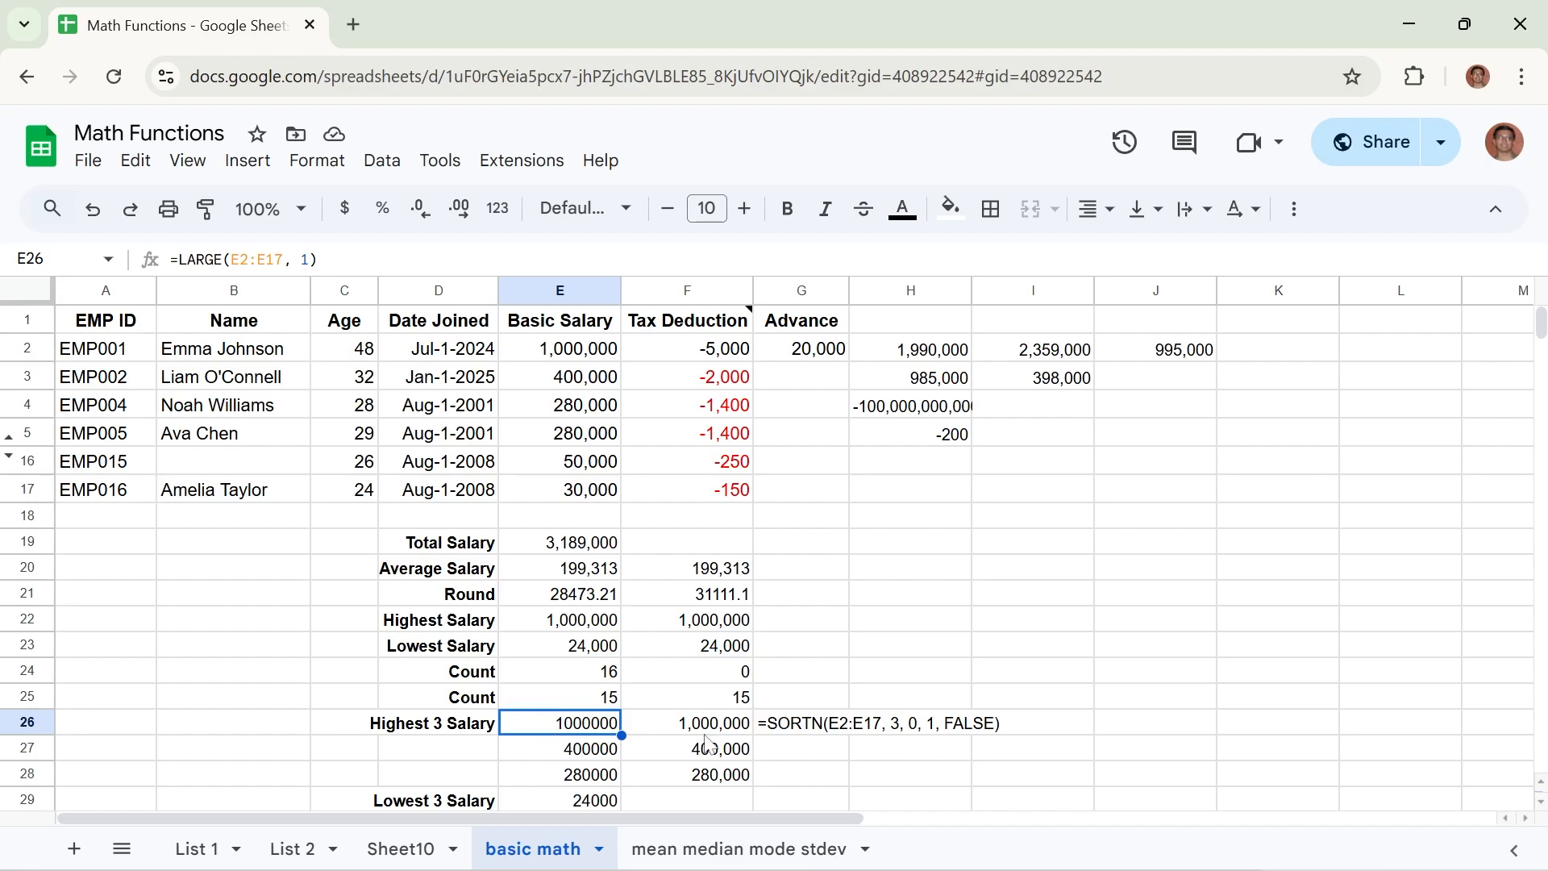
left_click(821, 756)
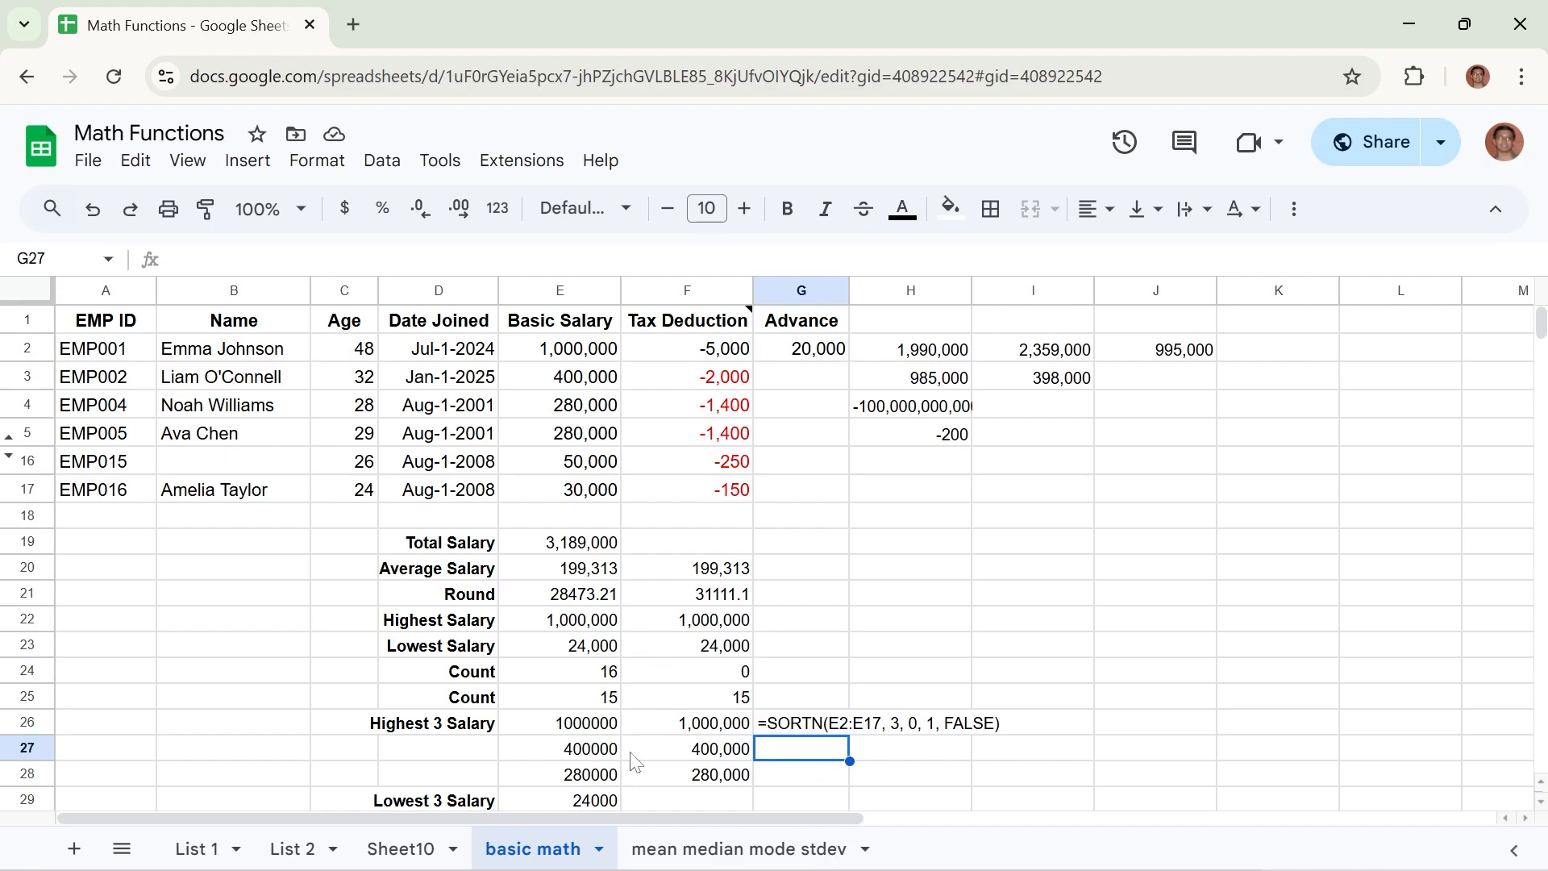
left_click(588, 735)
left_click(816, 748)
type("=")
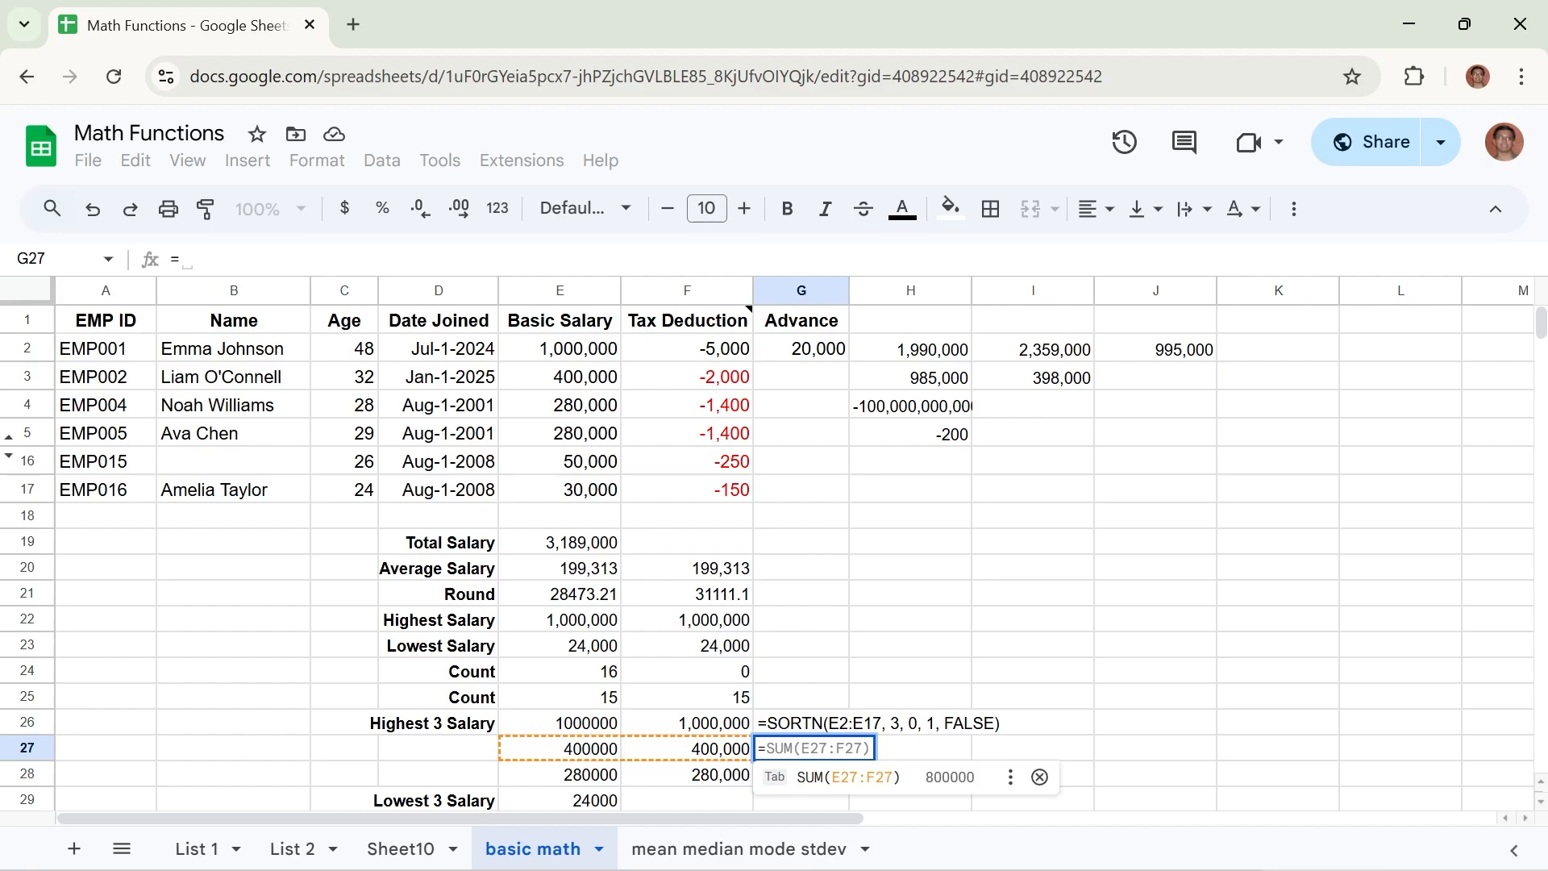
type("LAR")
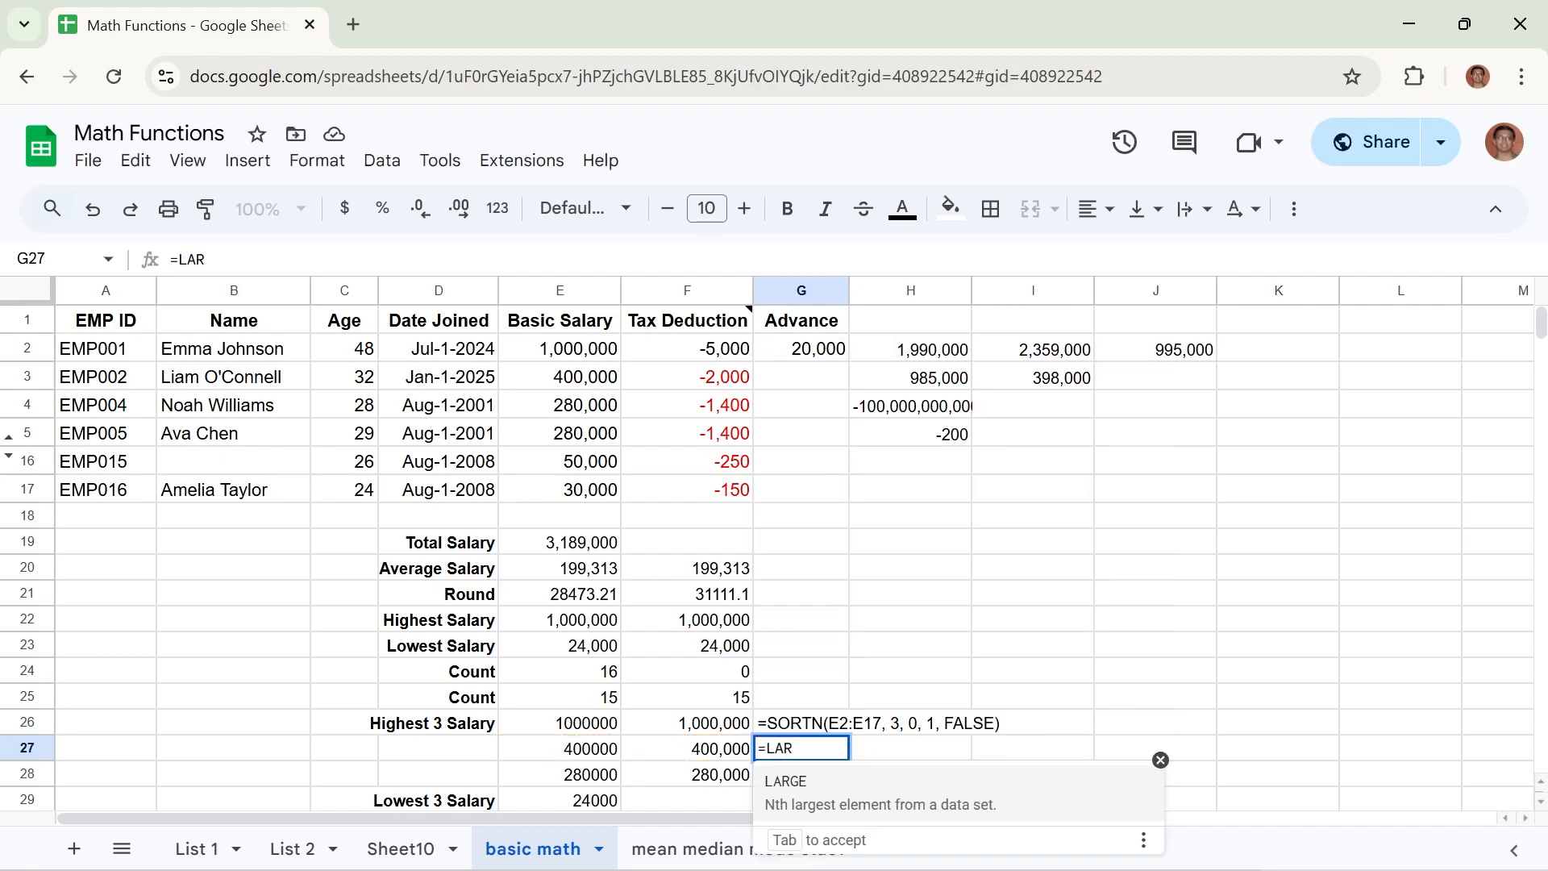
type("GE(")
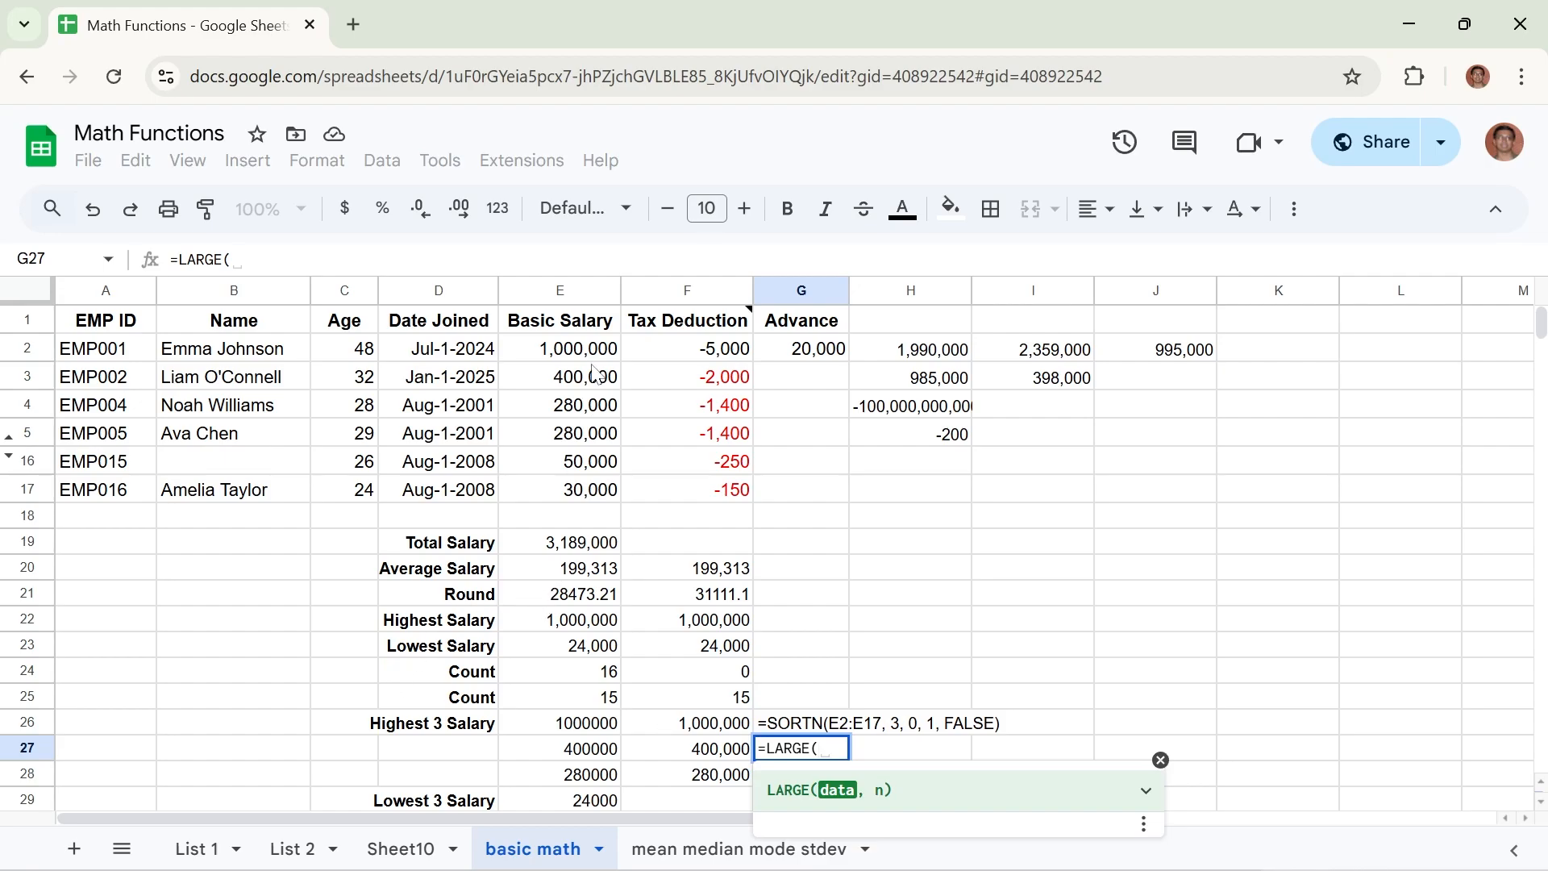
left_click_drag(601, 351, 585, 435)
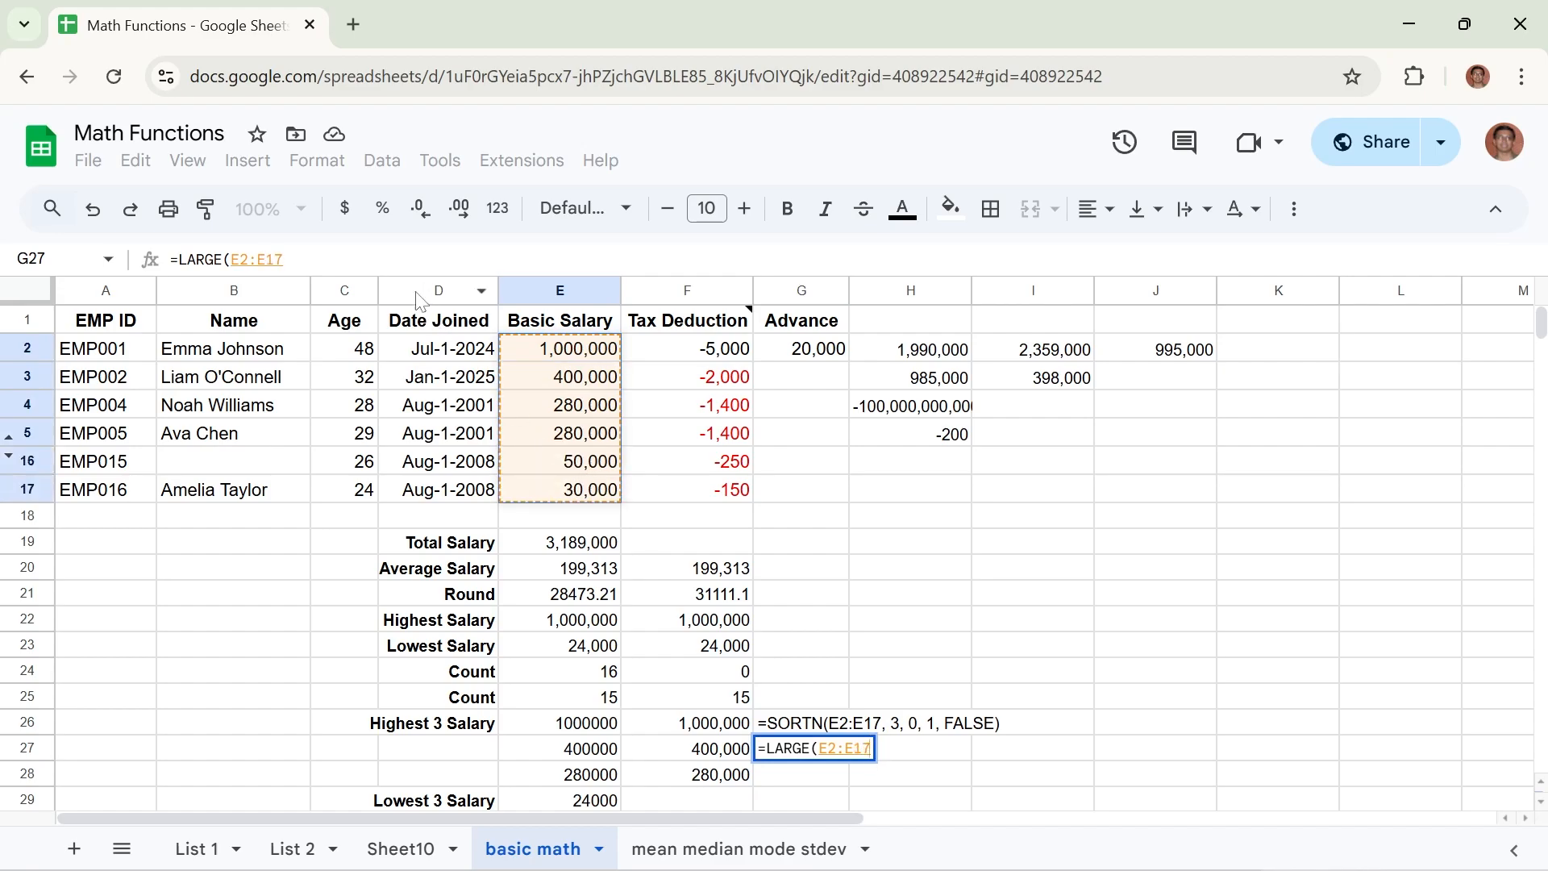
type(",")
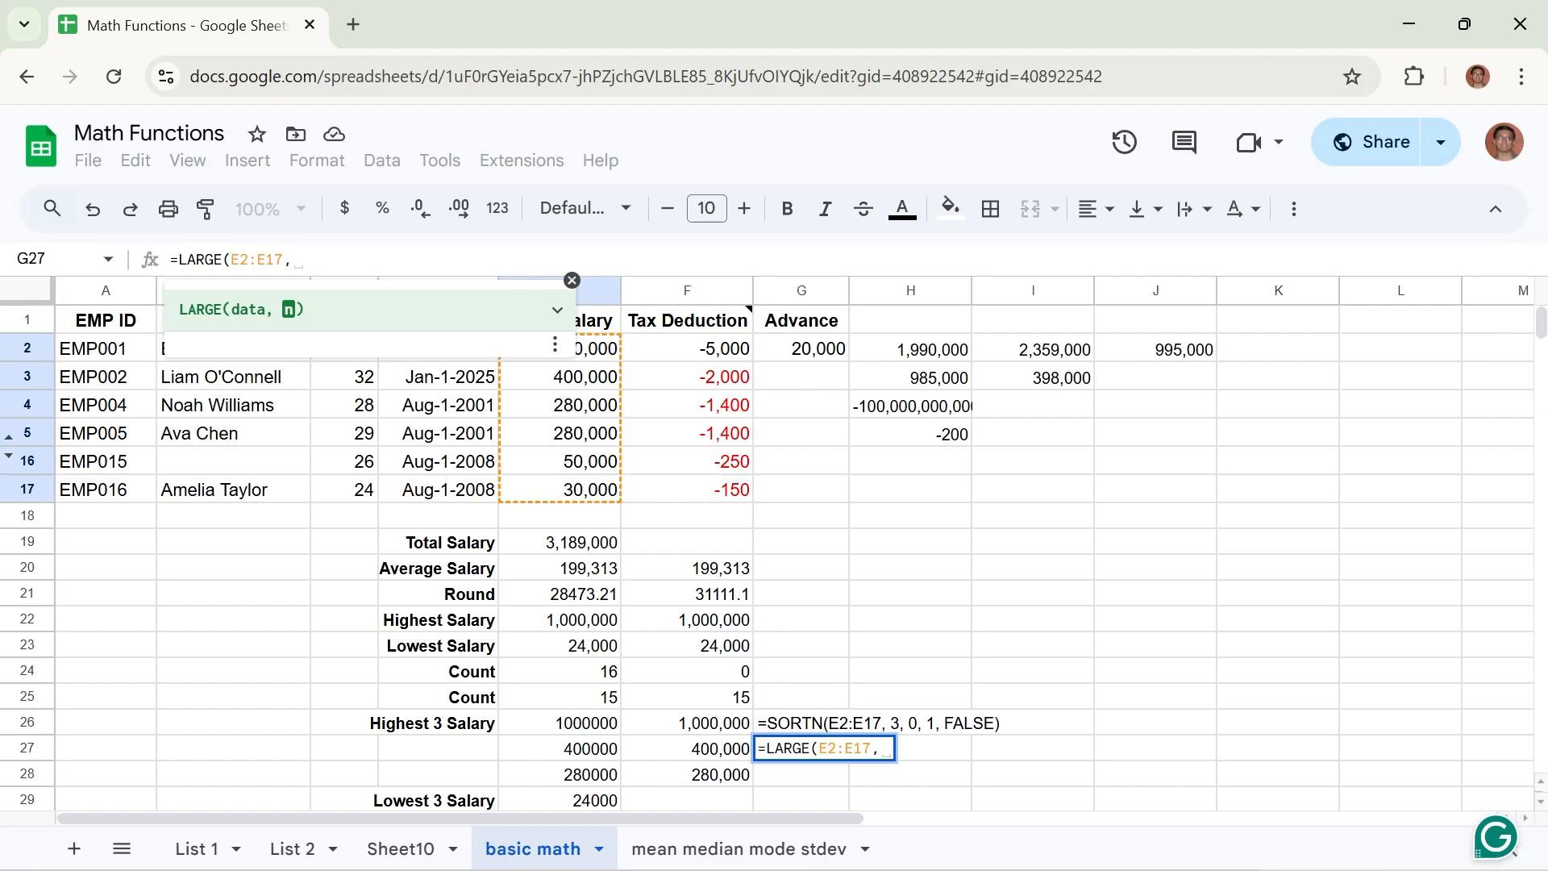
type("4")
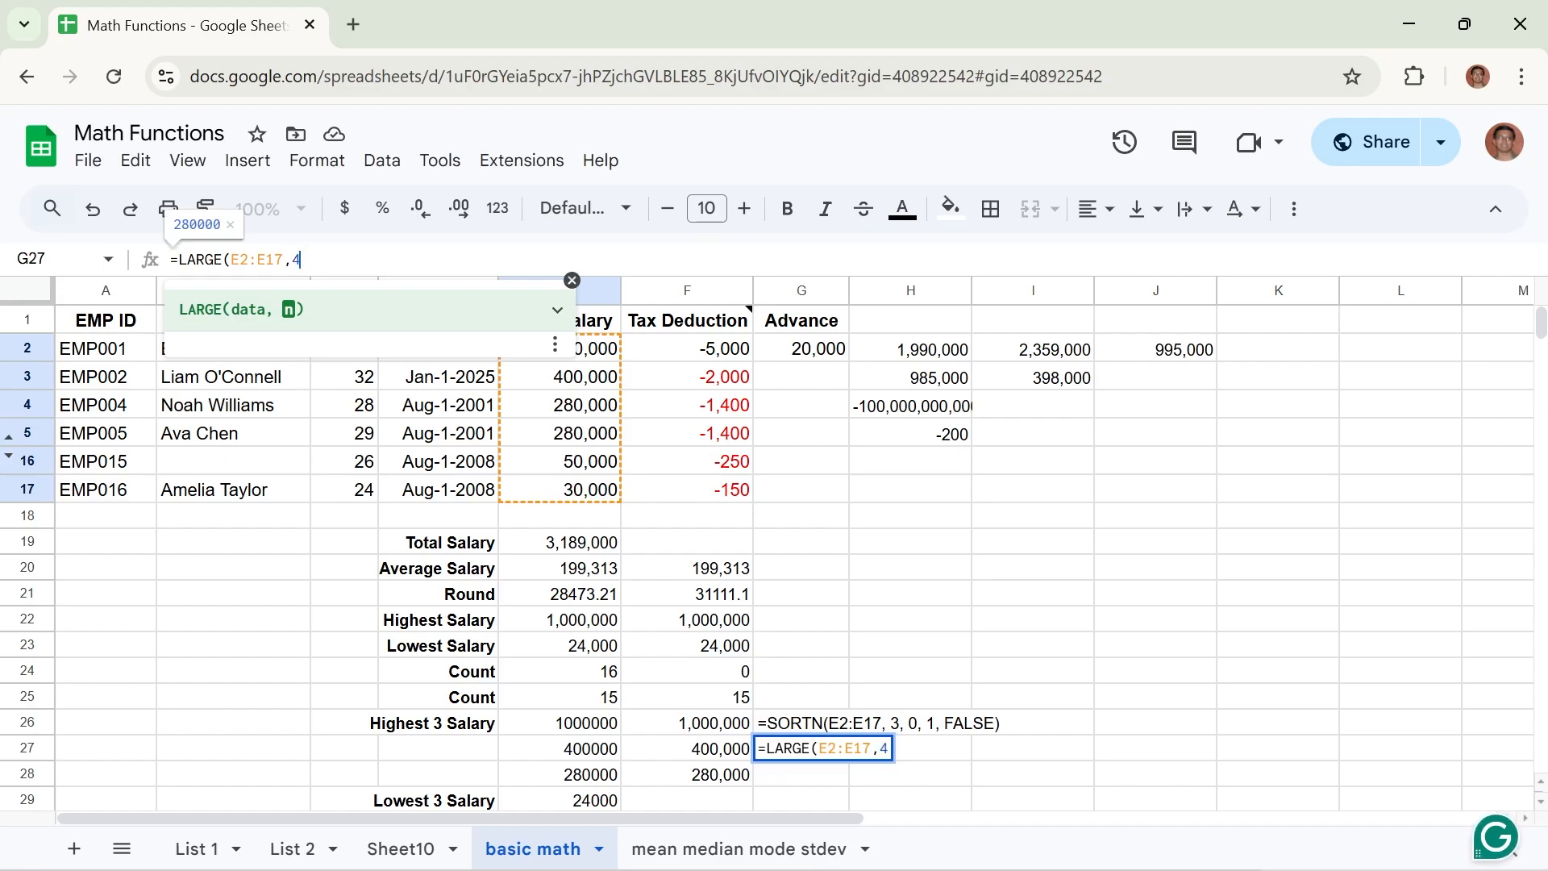
key("Return")
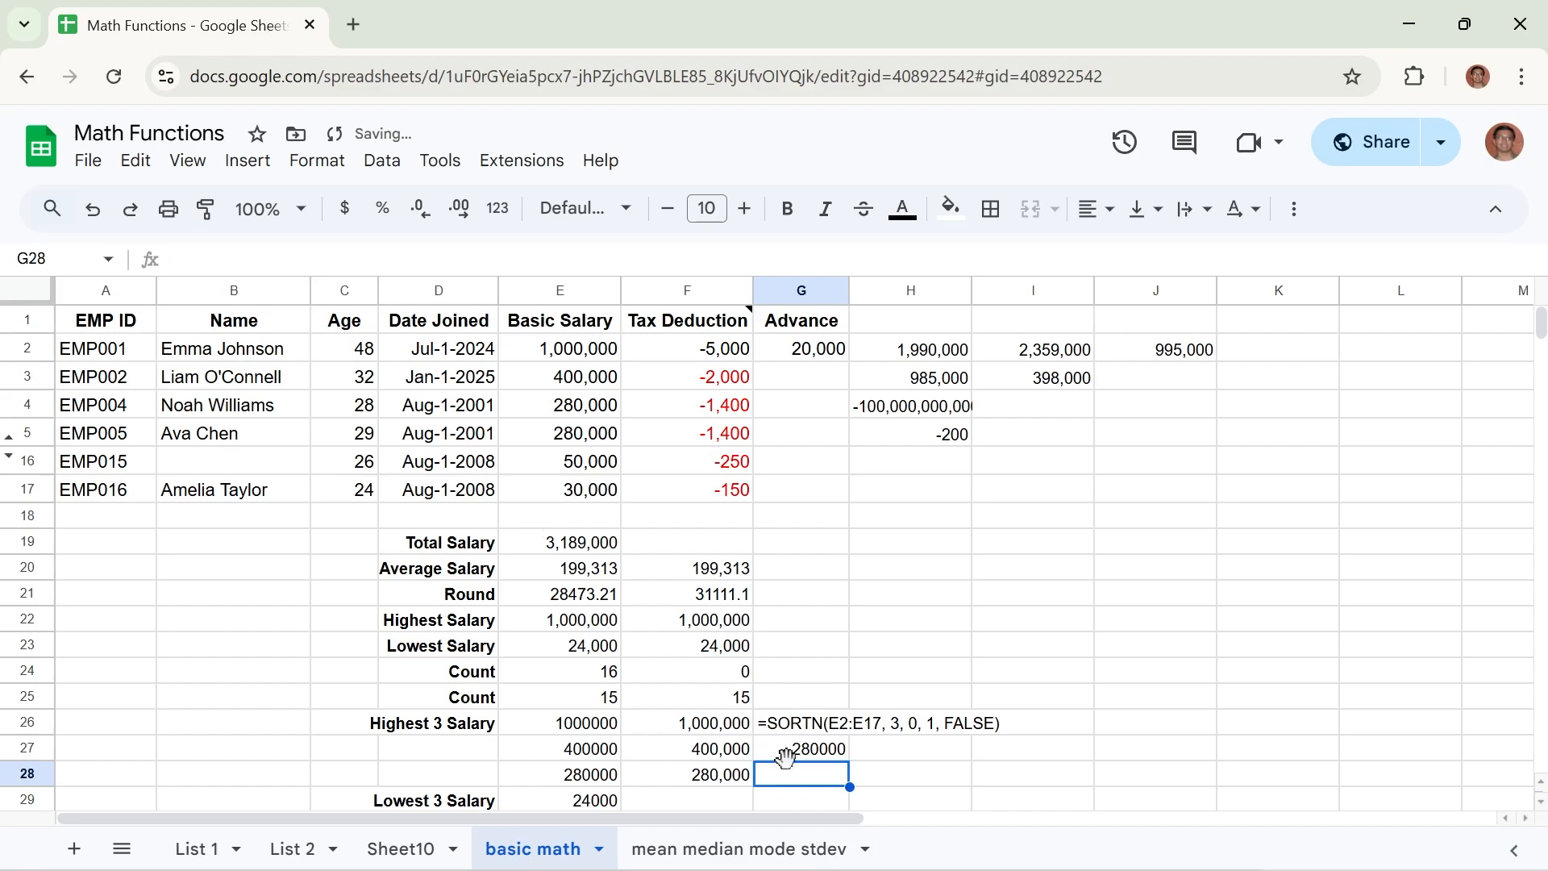
Compare the G27 result with the salary in E5, and change the LARGE formula's rank in G27 to 2.
left_click(812, 754)
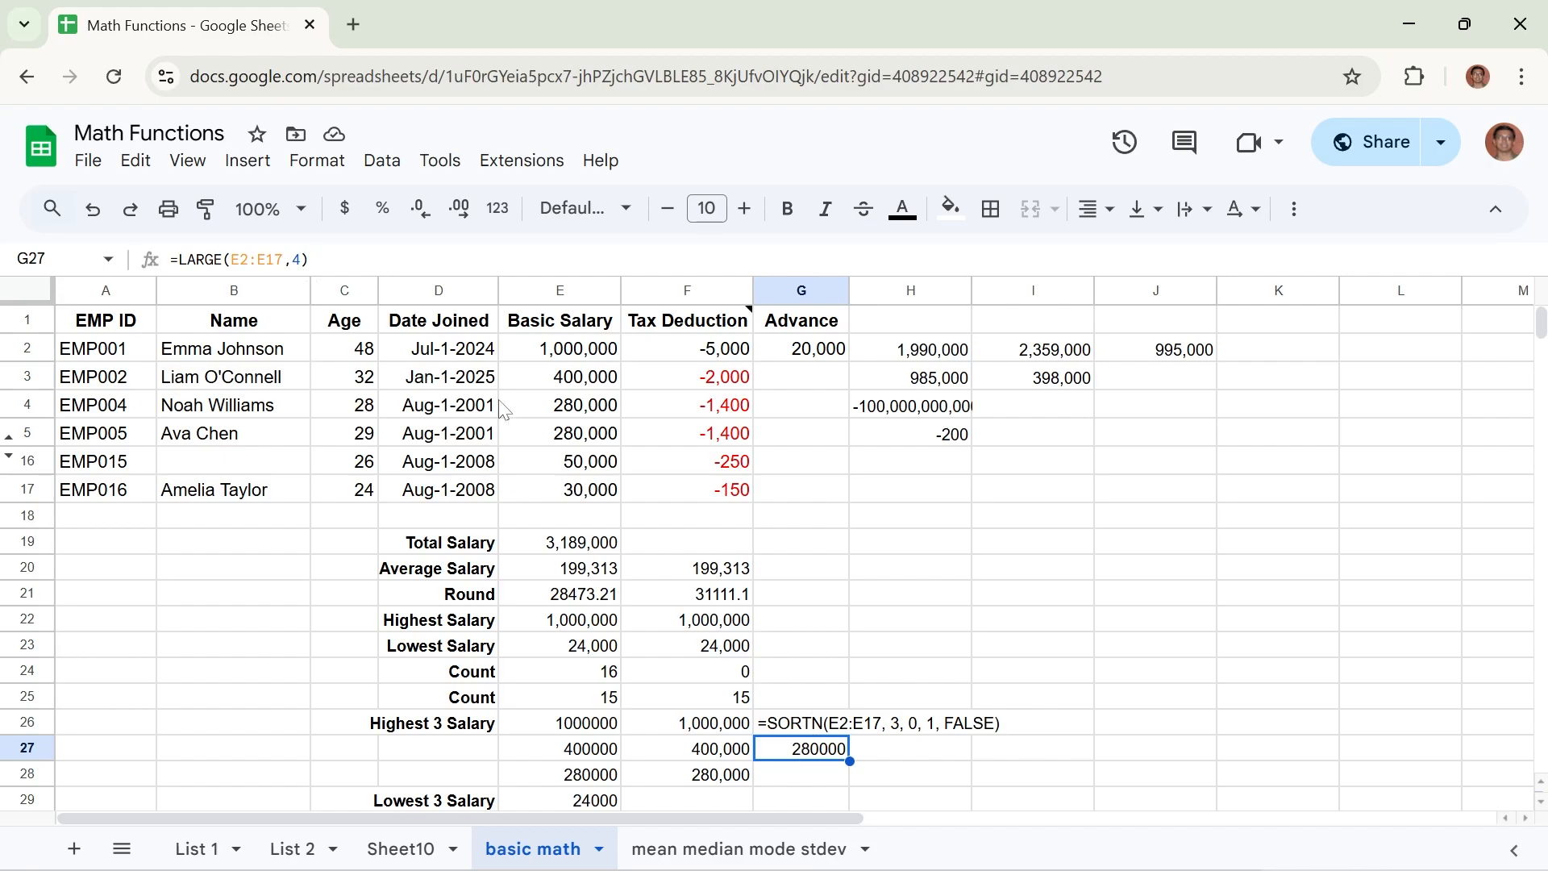
left_click(563, 436)
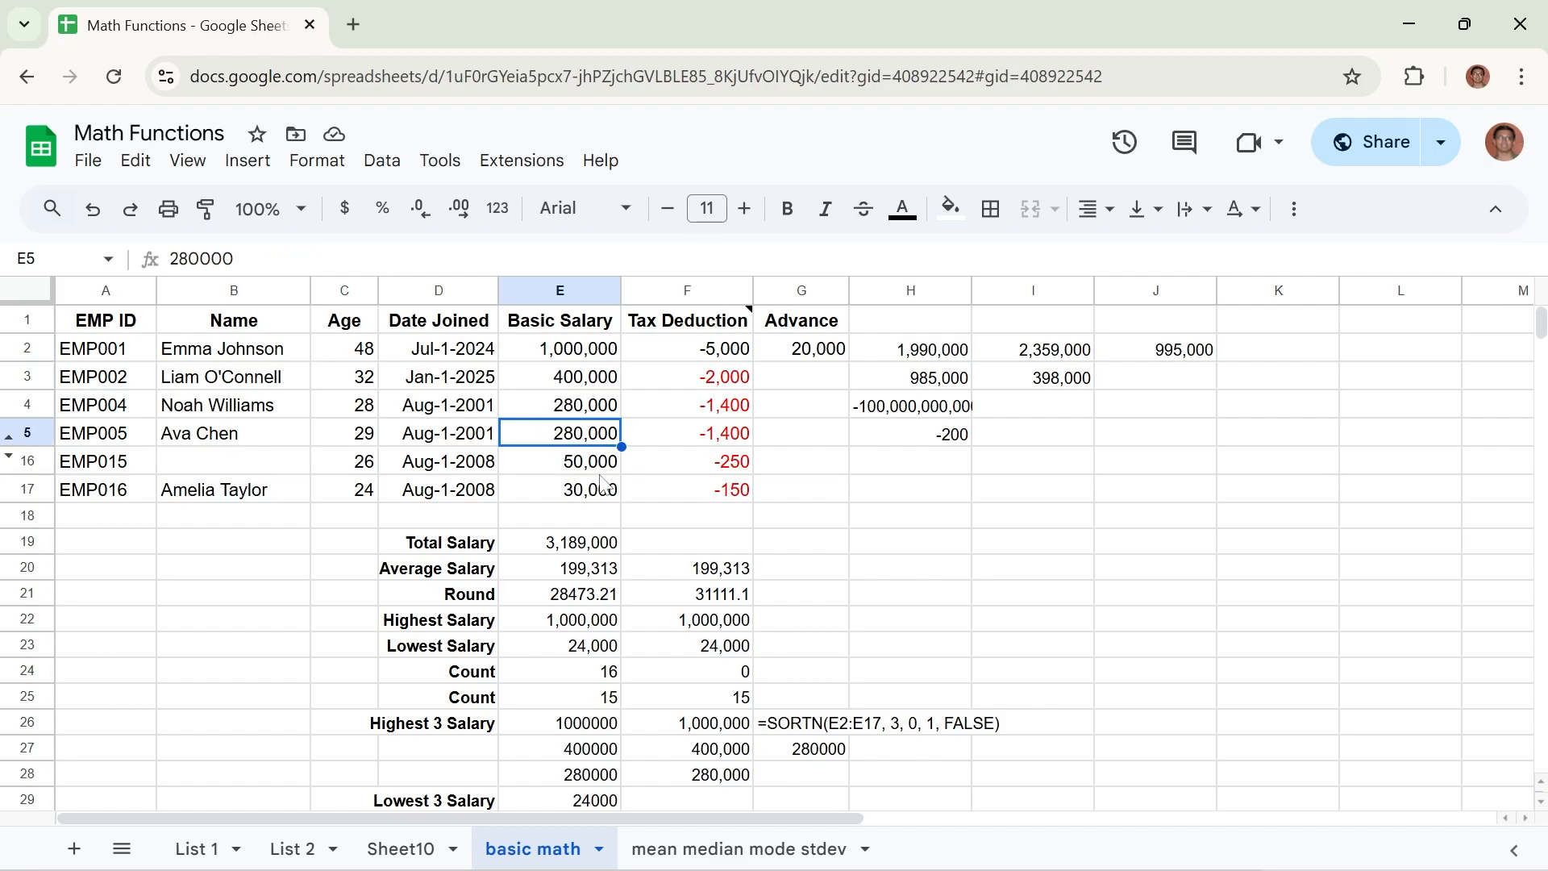
left_click(790, 749)
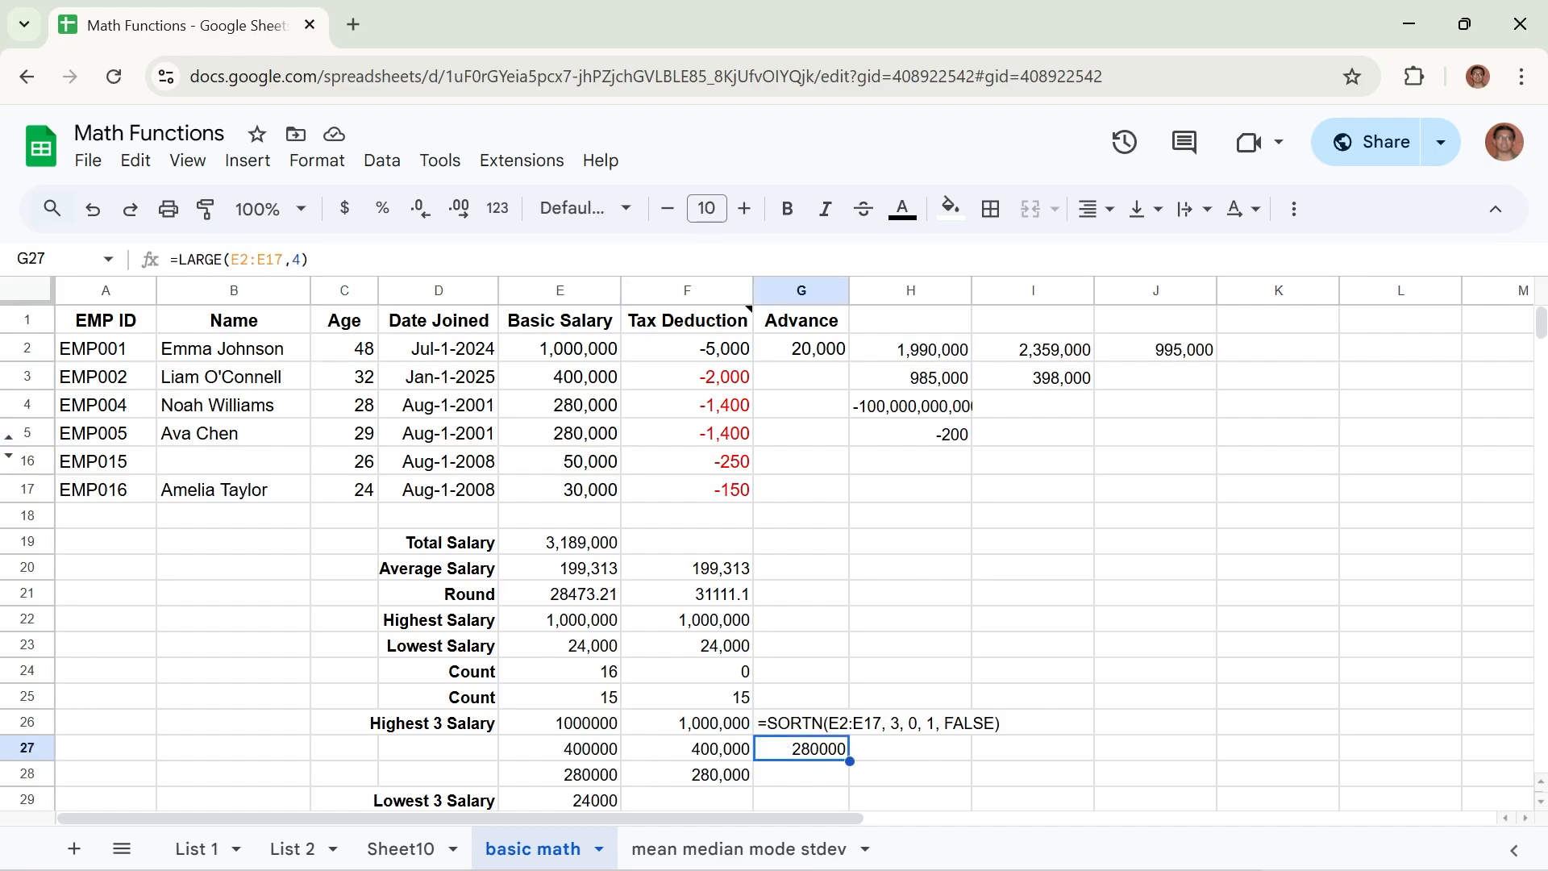
double_click(297, 259)
type("2")
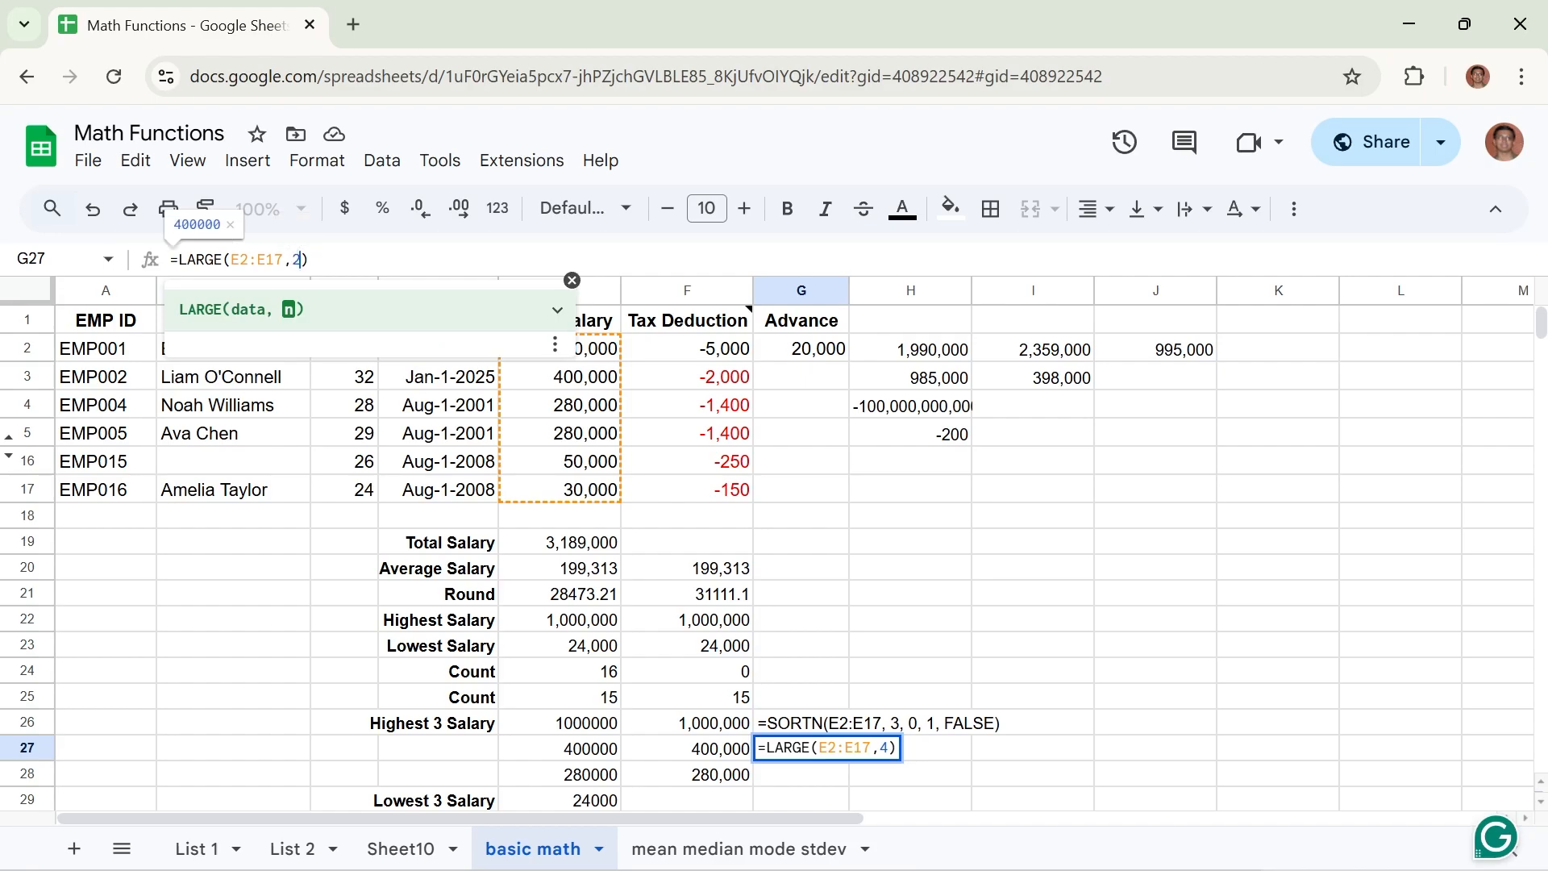
key("Return")
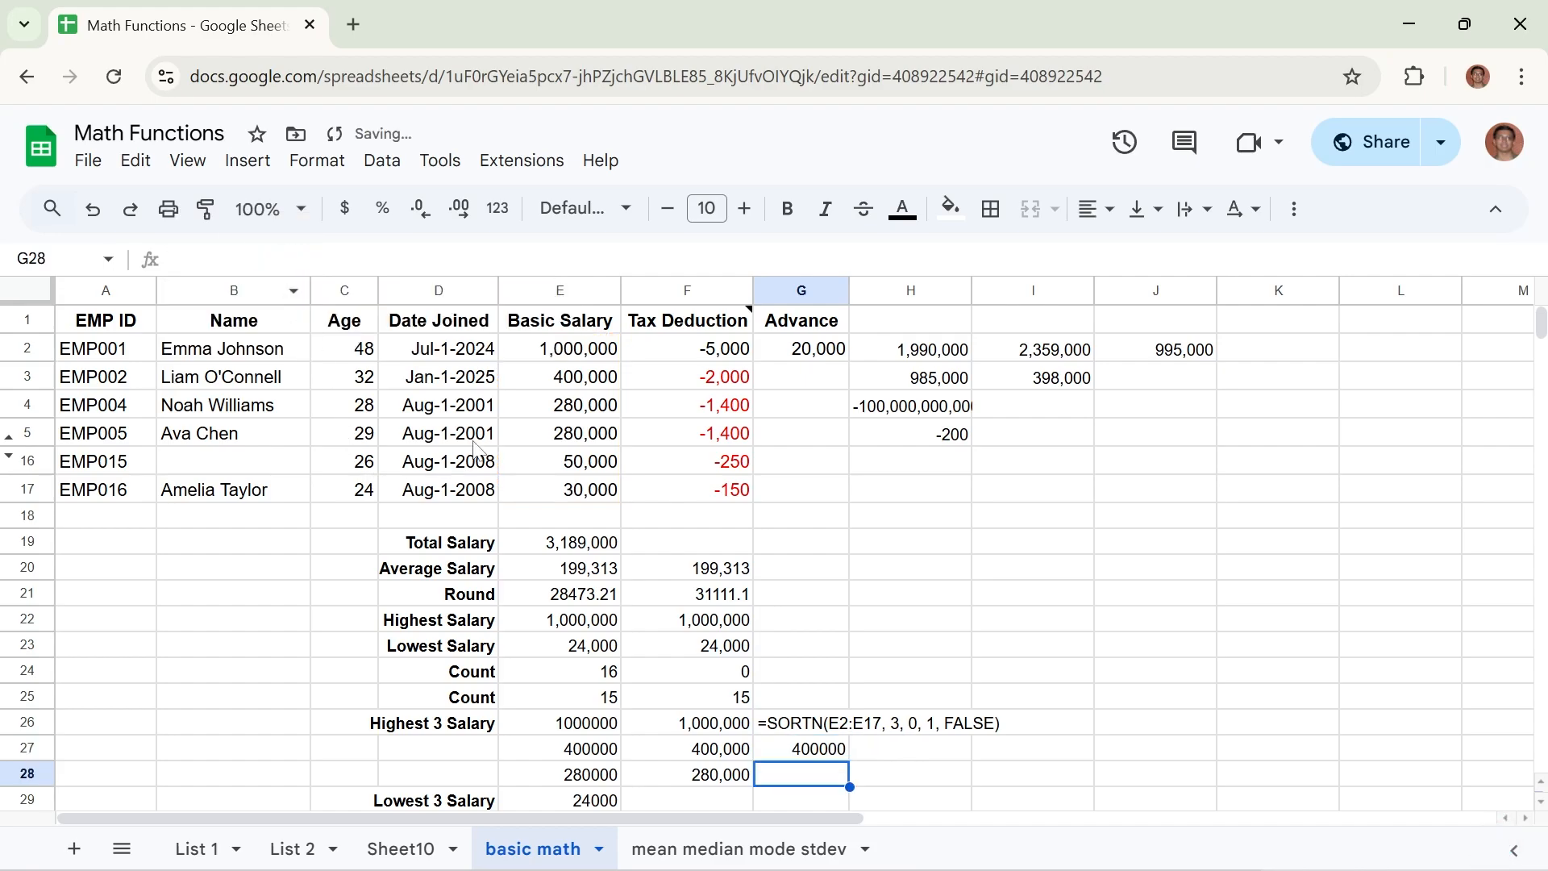
Change the LARGE formula's rank in G27 to 1 and fill the formula down through G29.
left_click(576, 382)
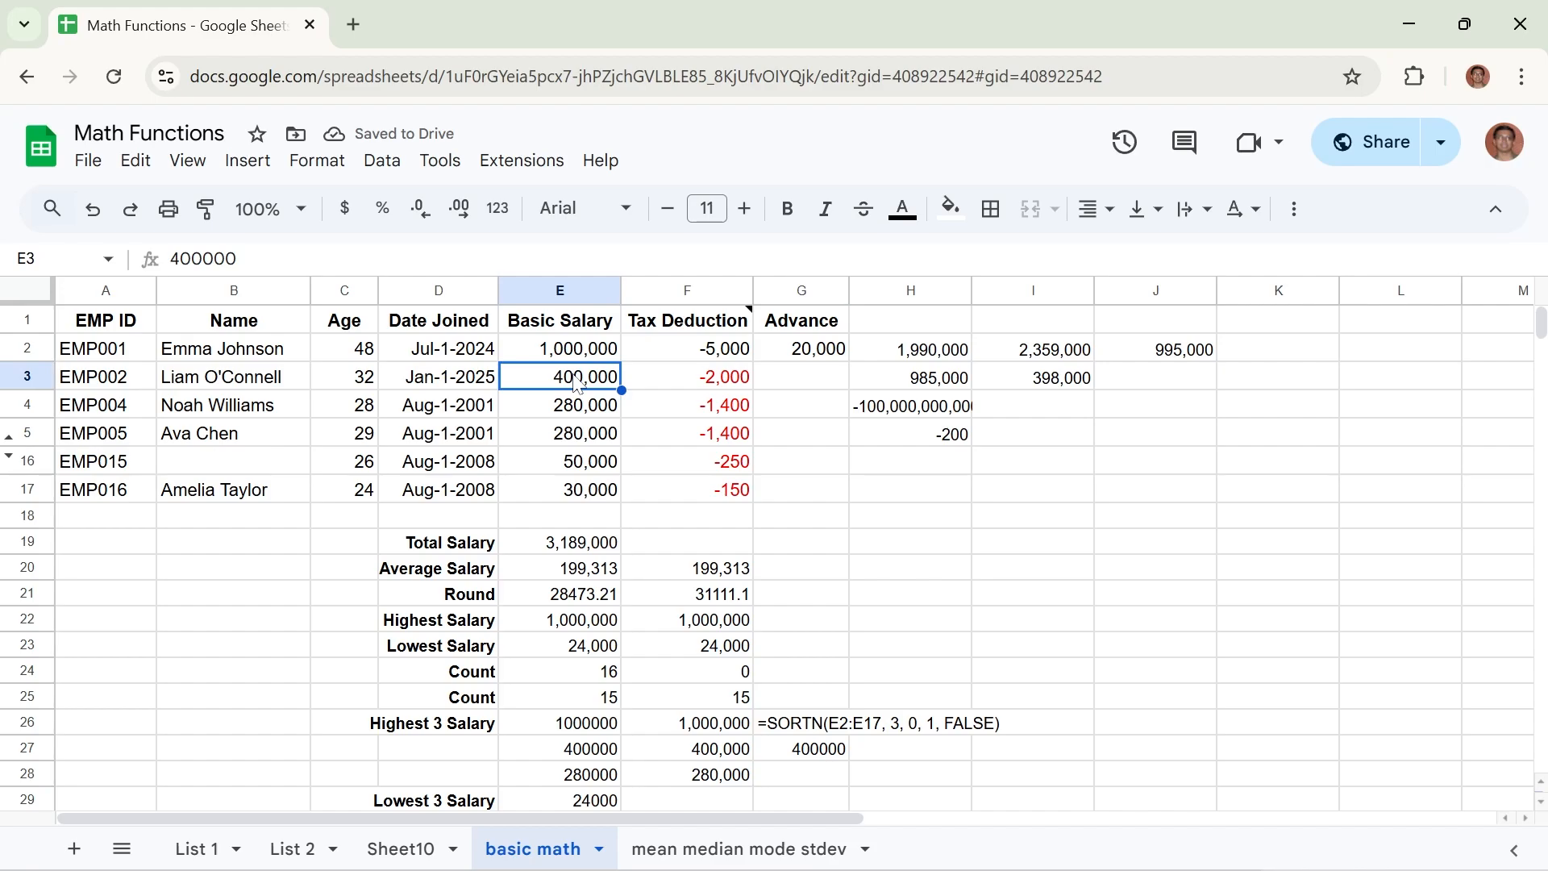
left_click(818, 750)
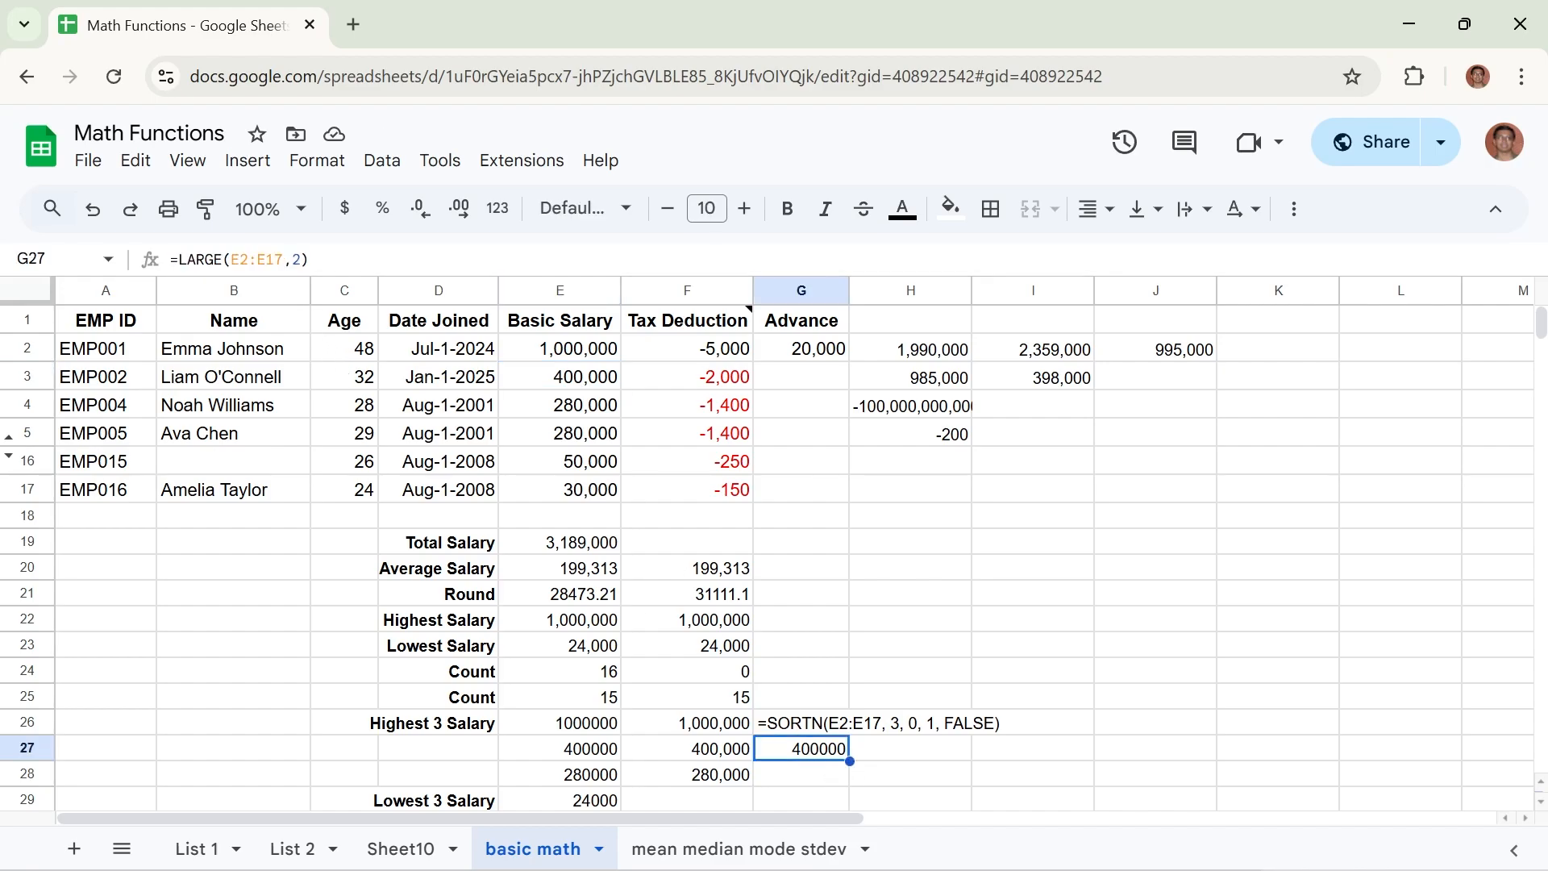
double_click(296, 260)
type("1")
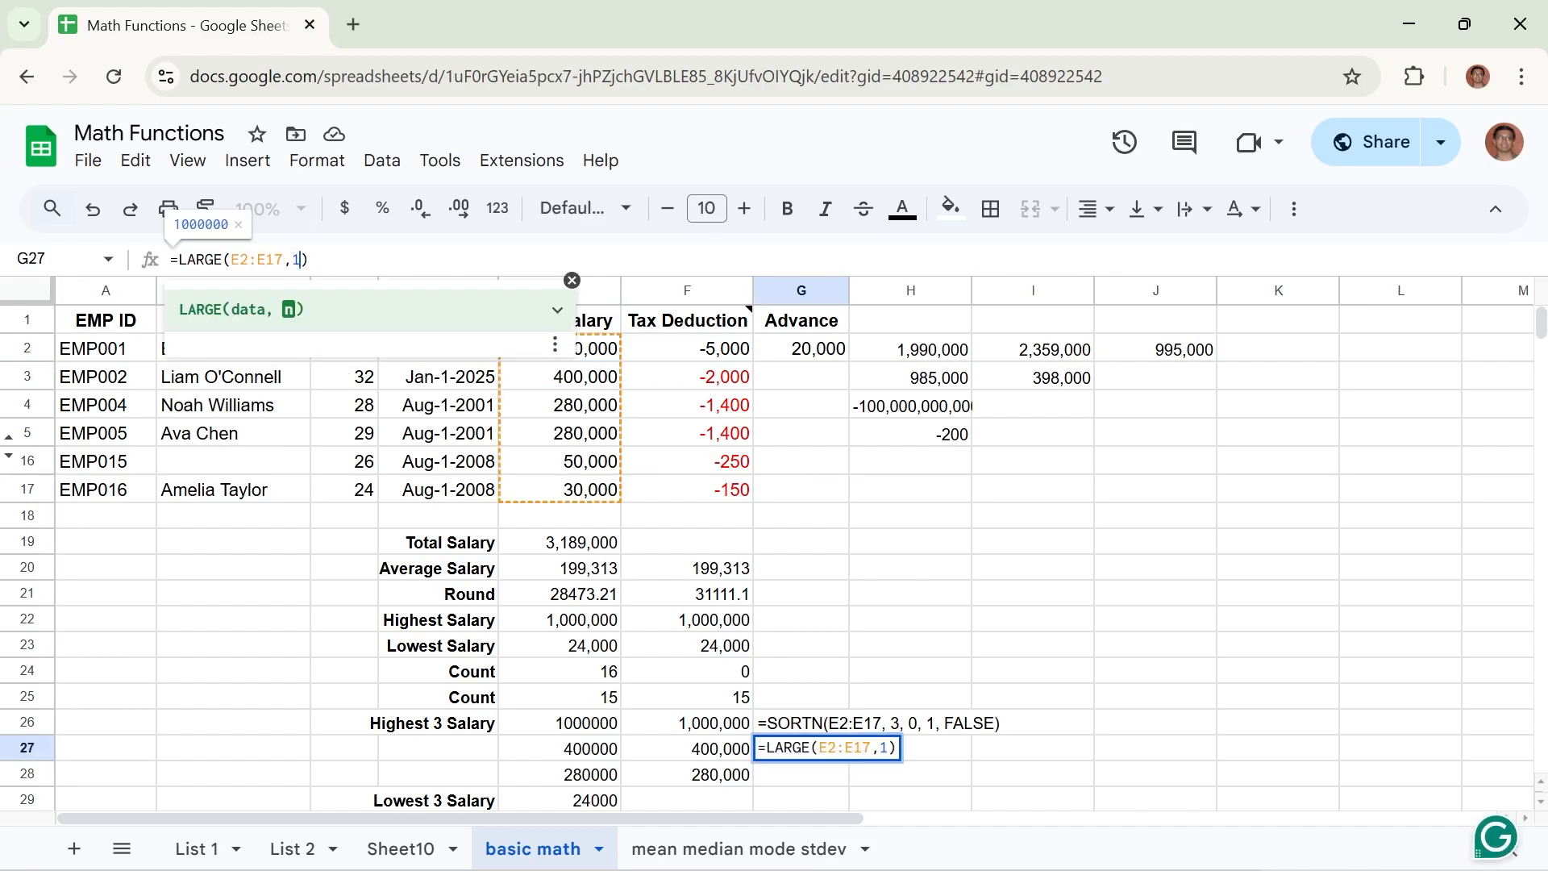
key("Return")
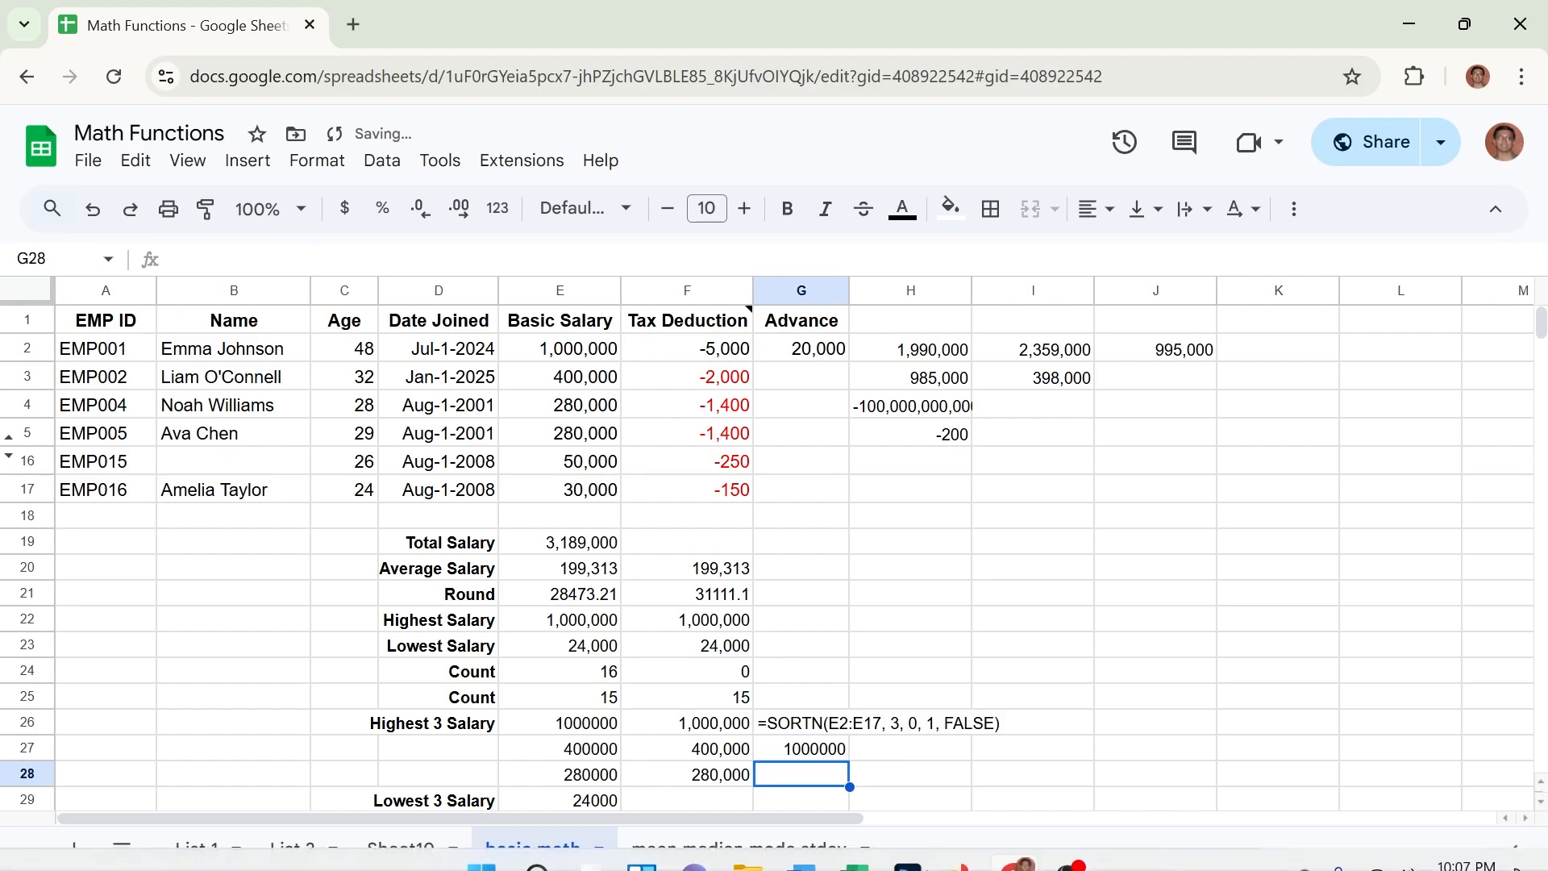
left_click(839, 754)
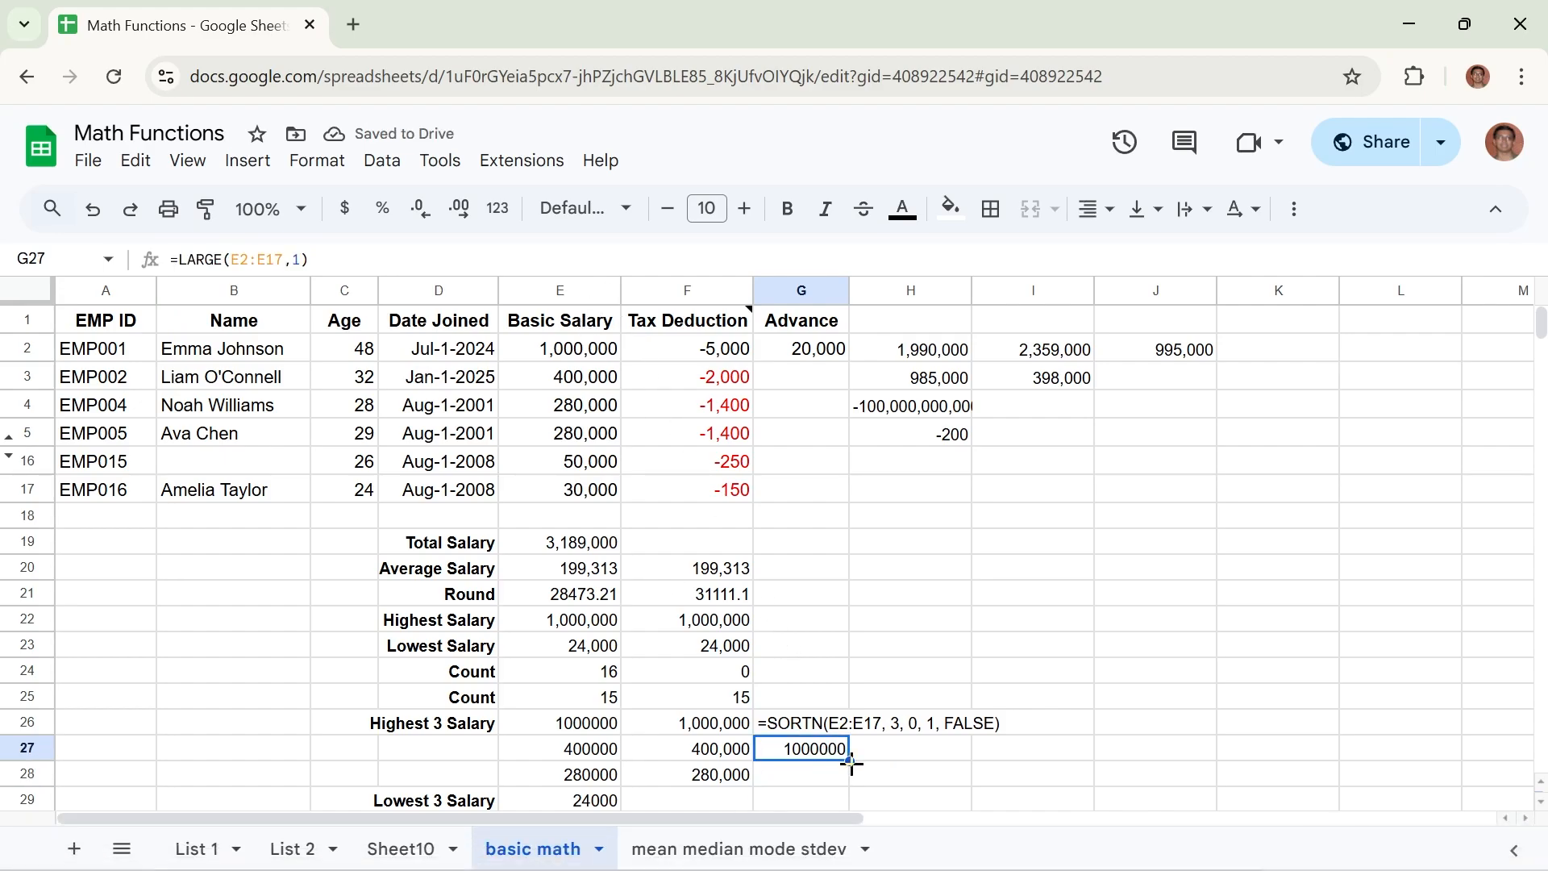
left_click_drag(851, 763, 850, 800)
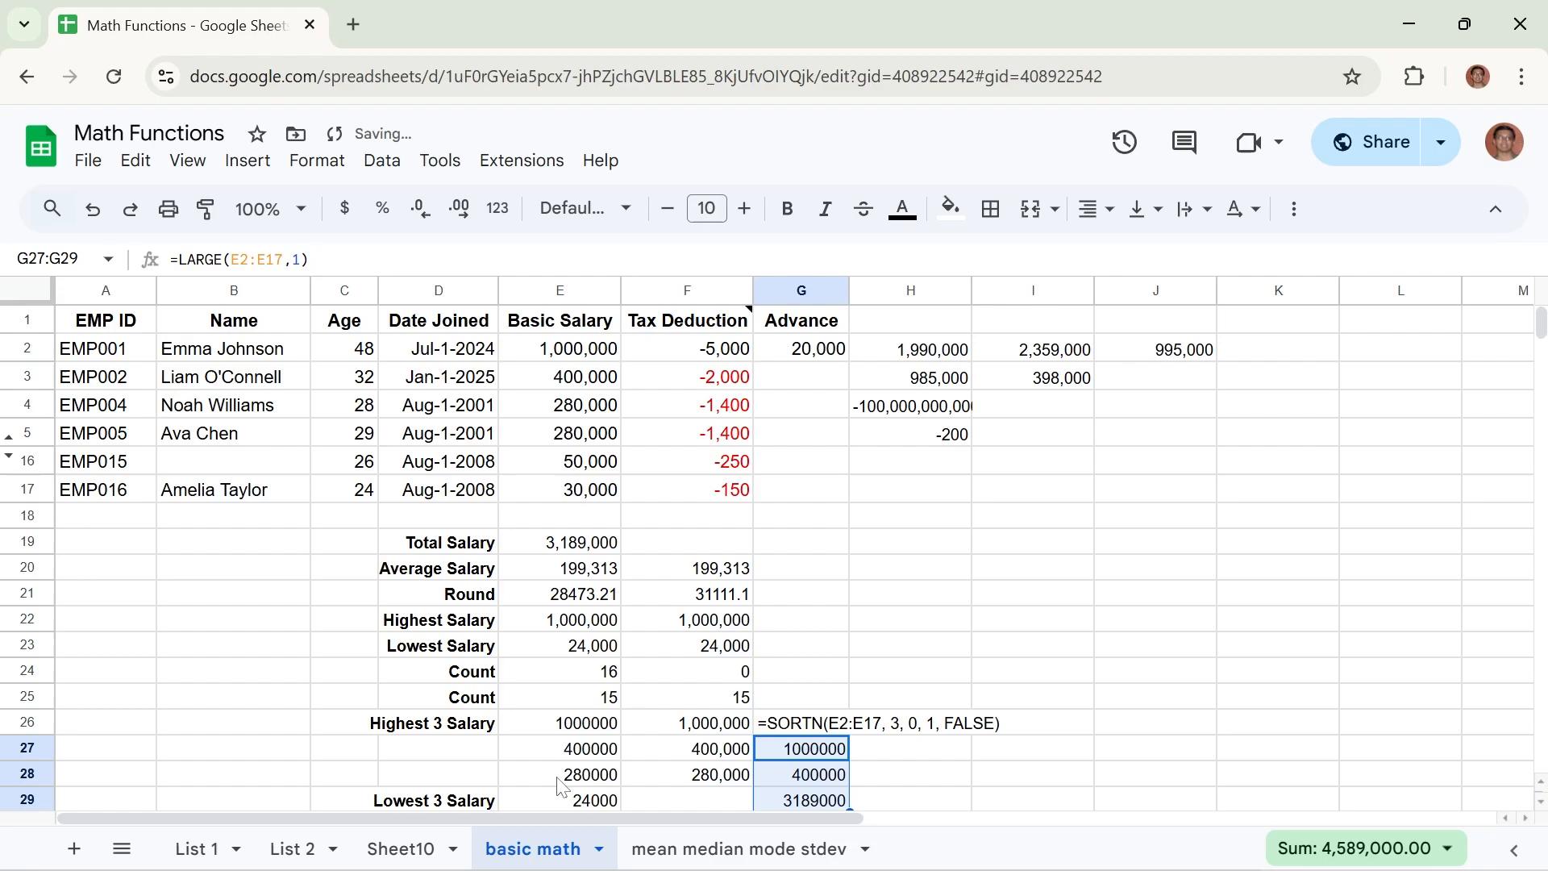
Correct the LARGE formula in G28 to =LARGE(E2:E17,2) to get the second-highest salary.
left_click(790, 776)
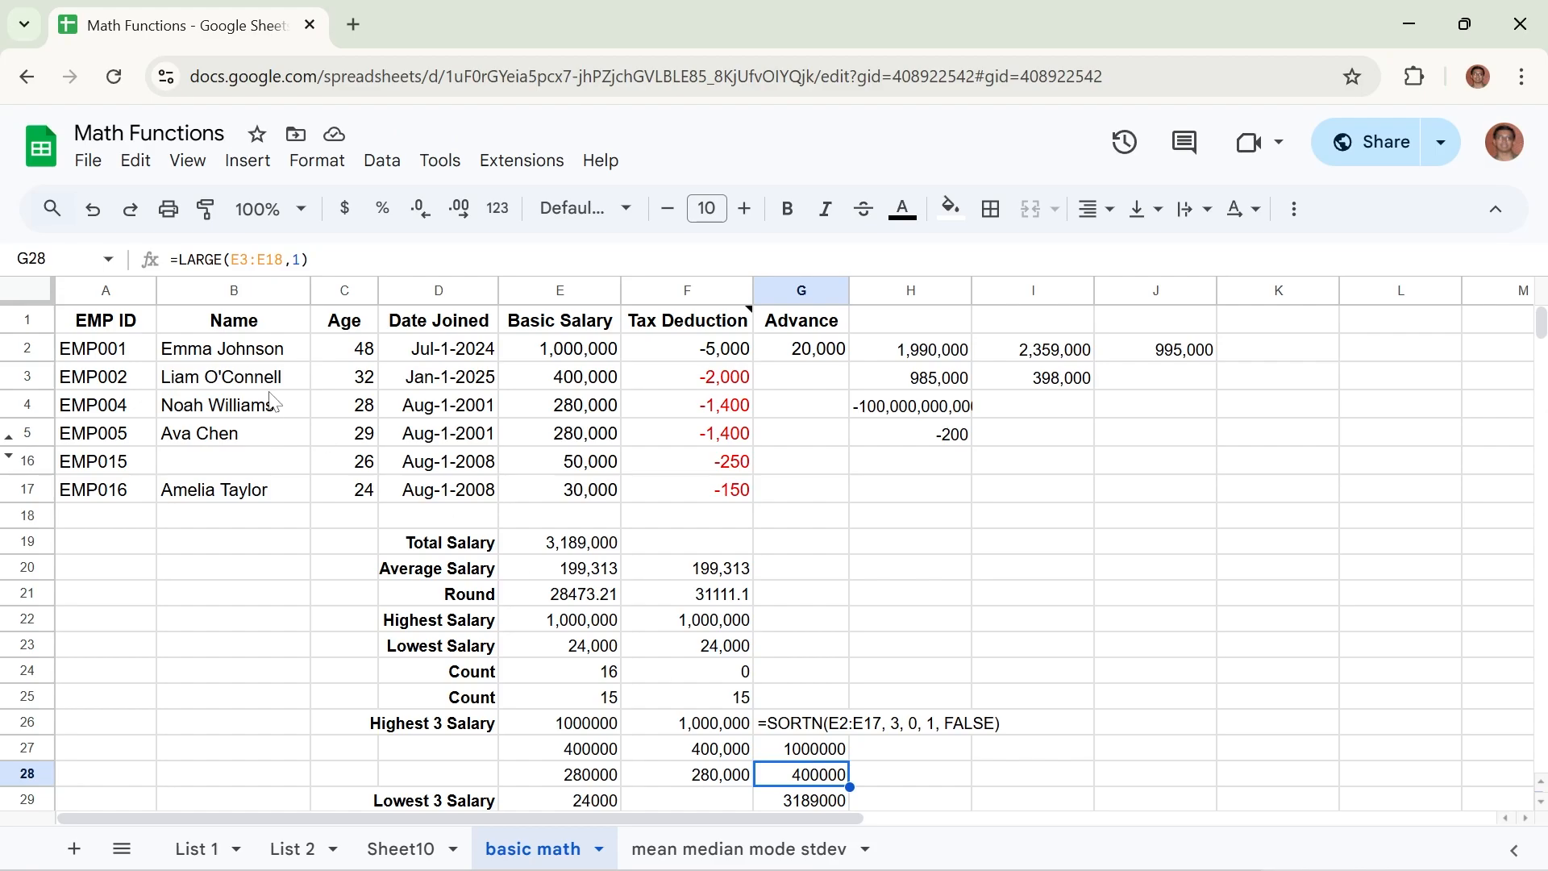
left_click(248, 259)
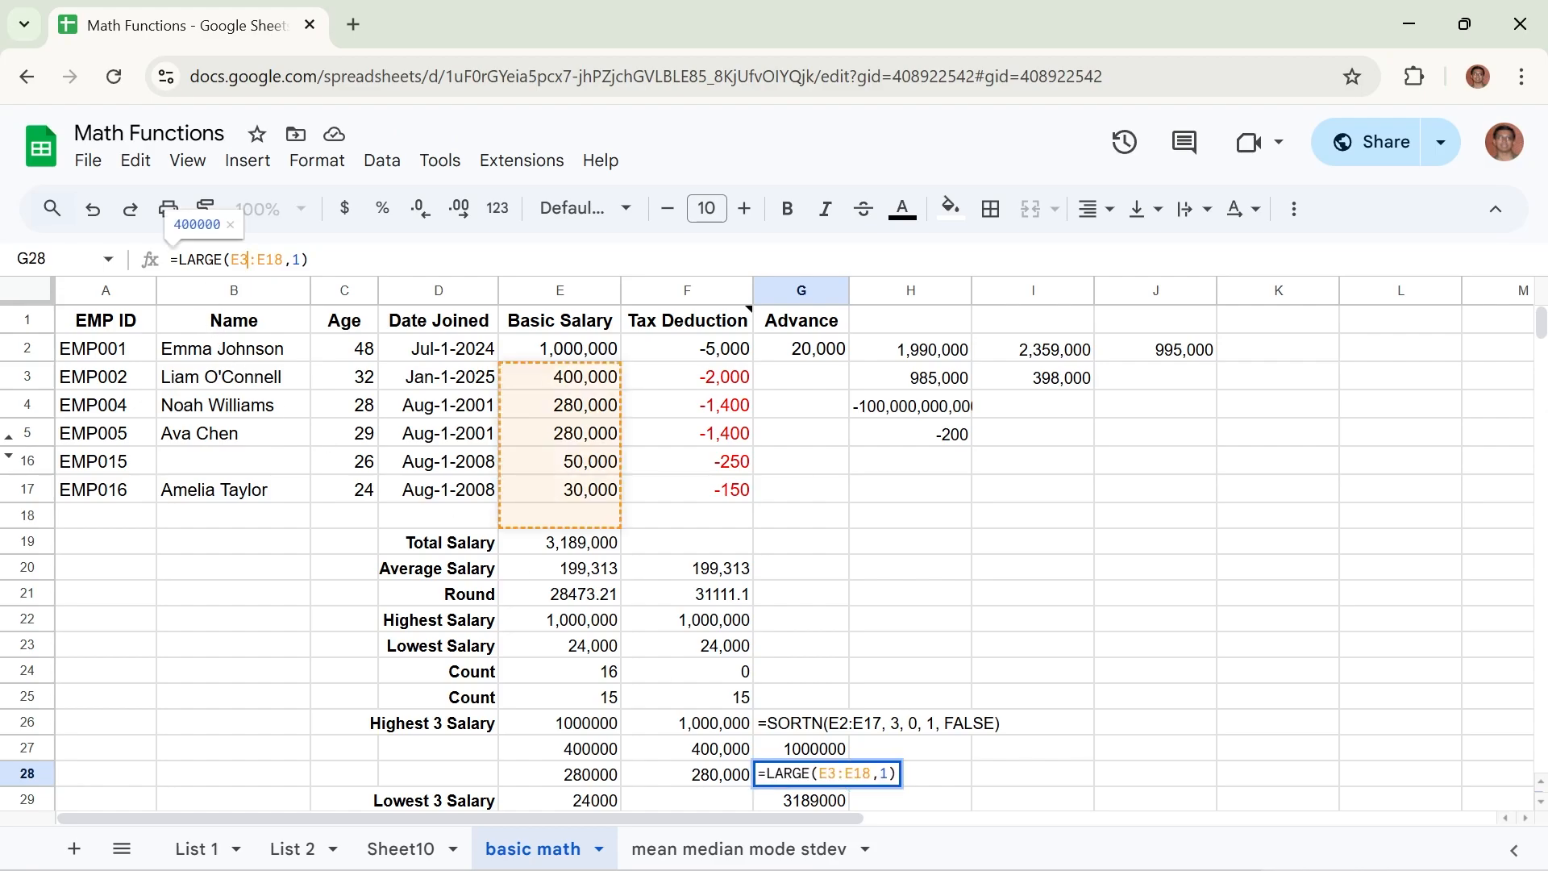
key("BackSpace")
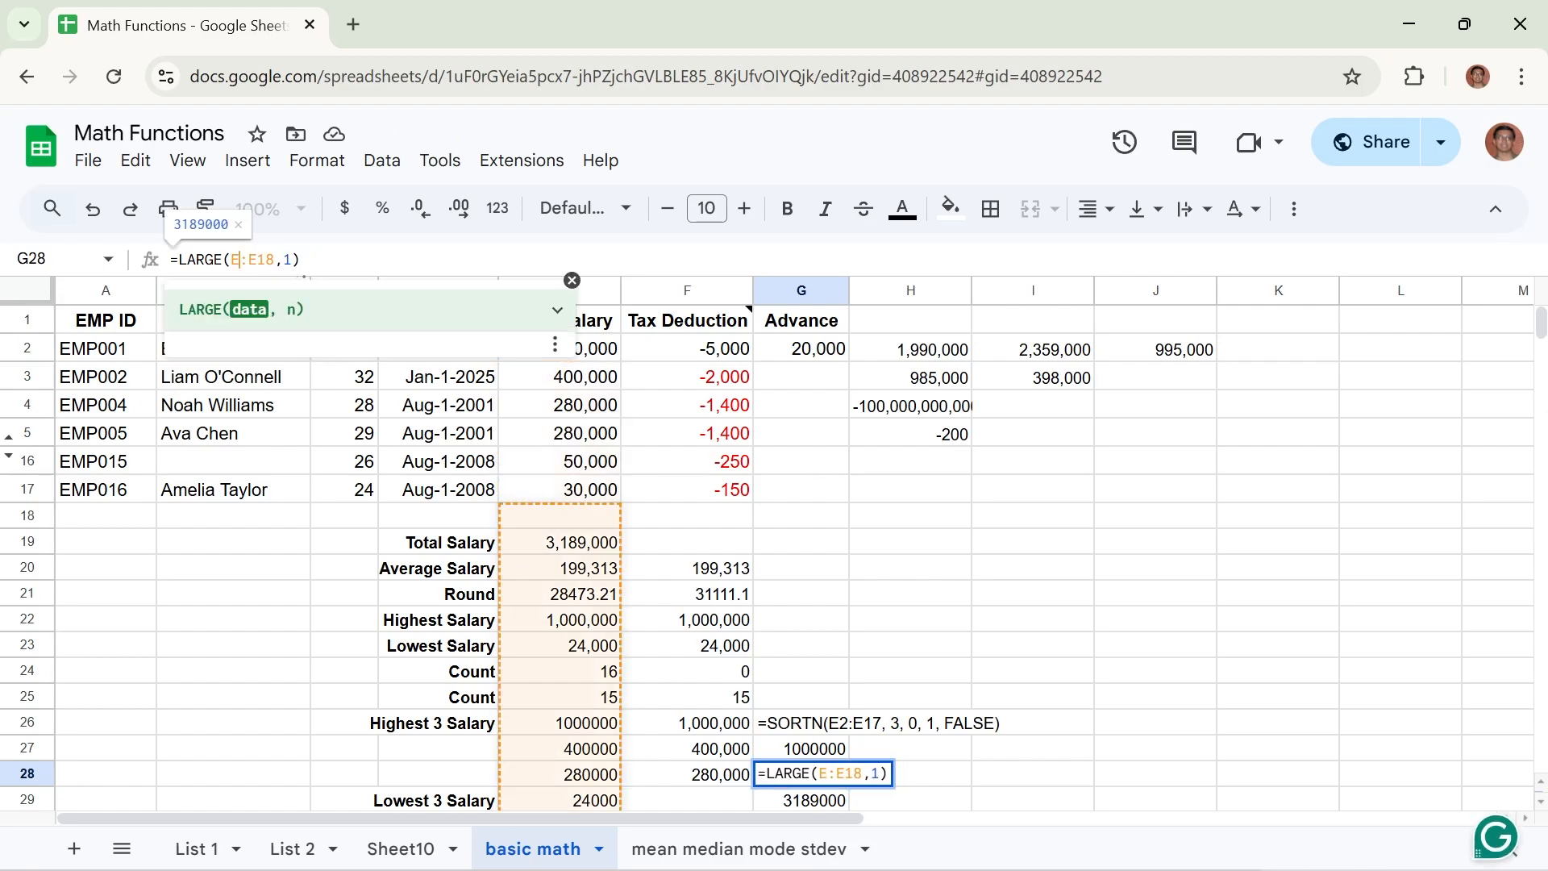
type("2")
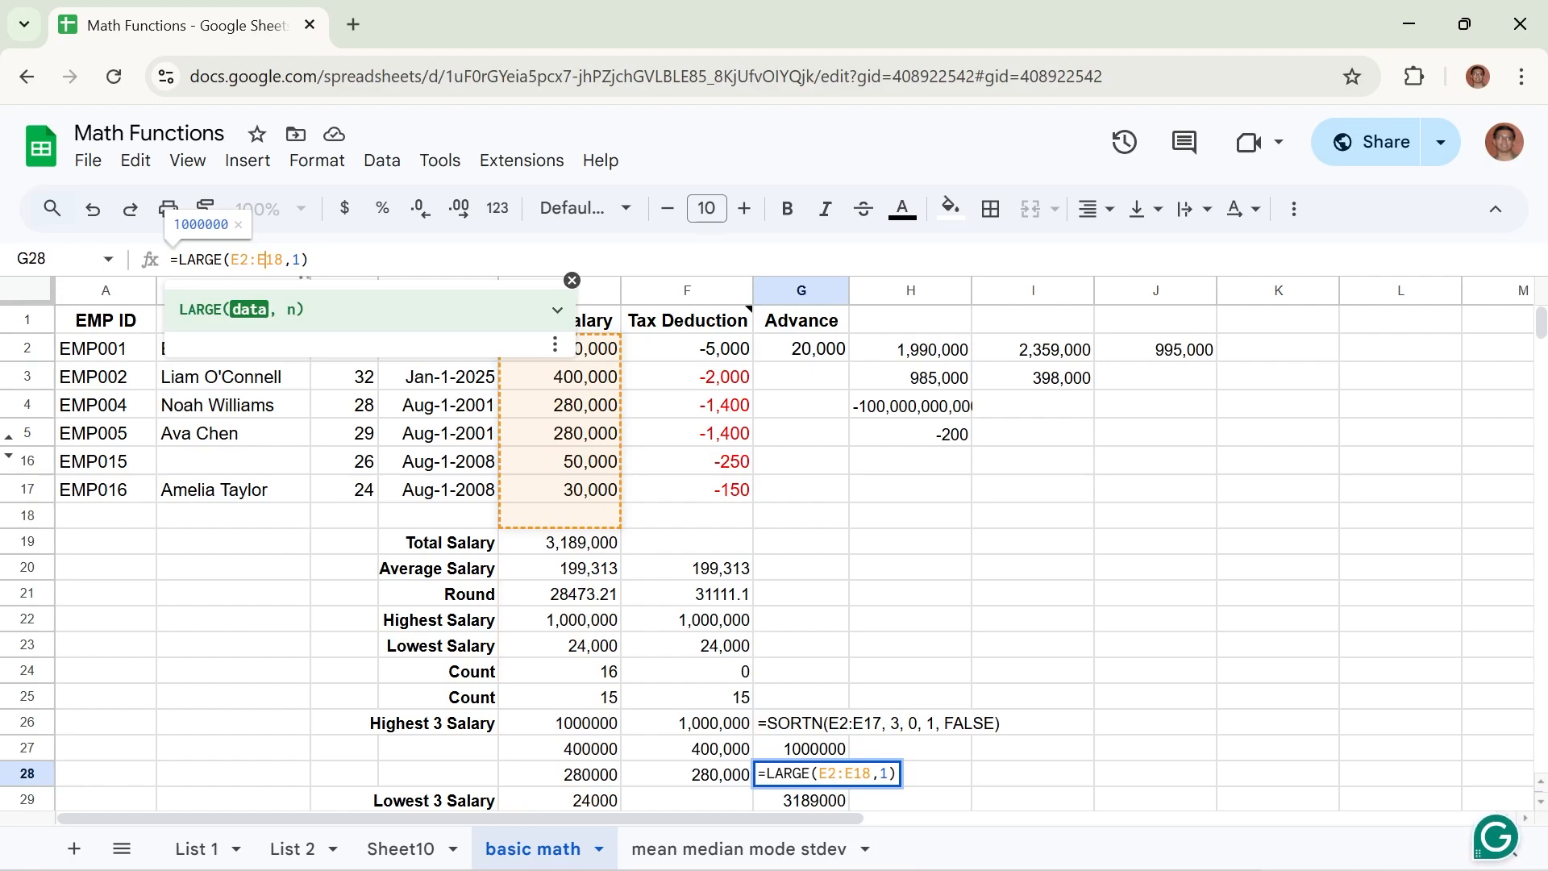
key("Right")
key("Right")
key("Right")
key("BackSpace")
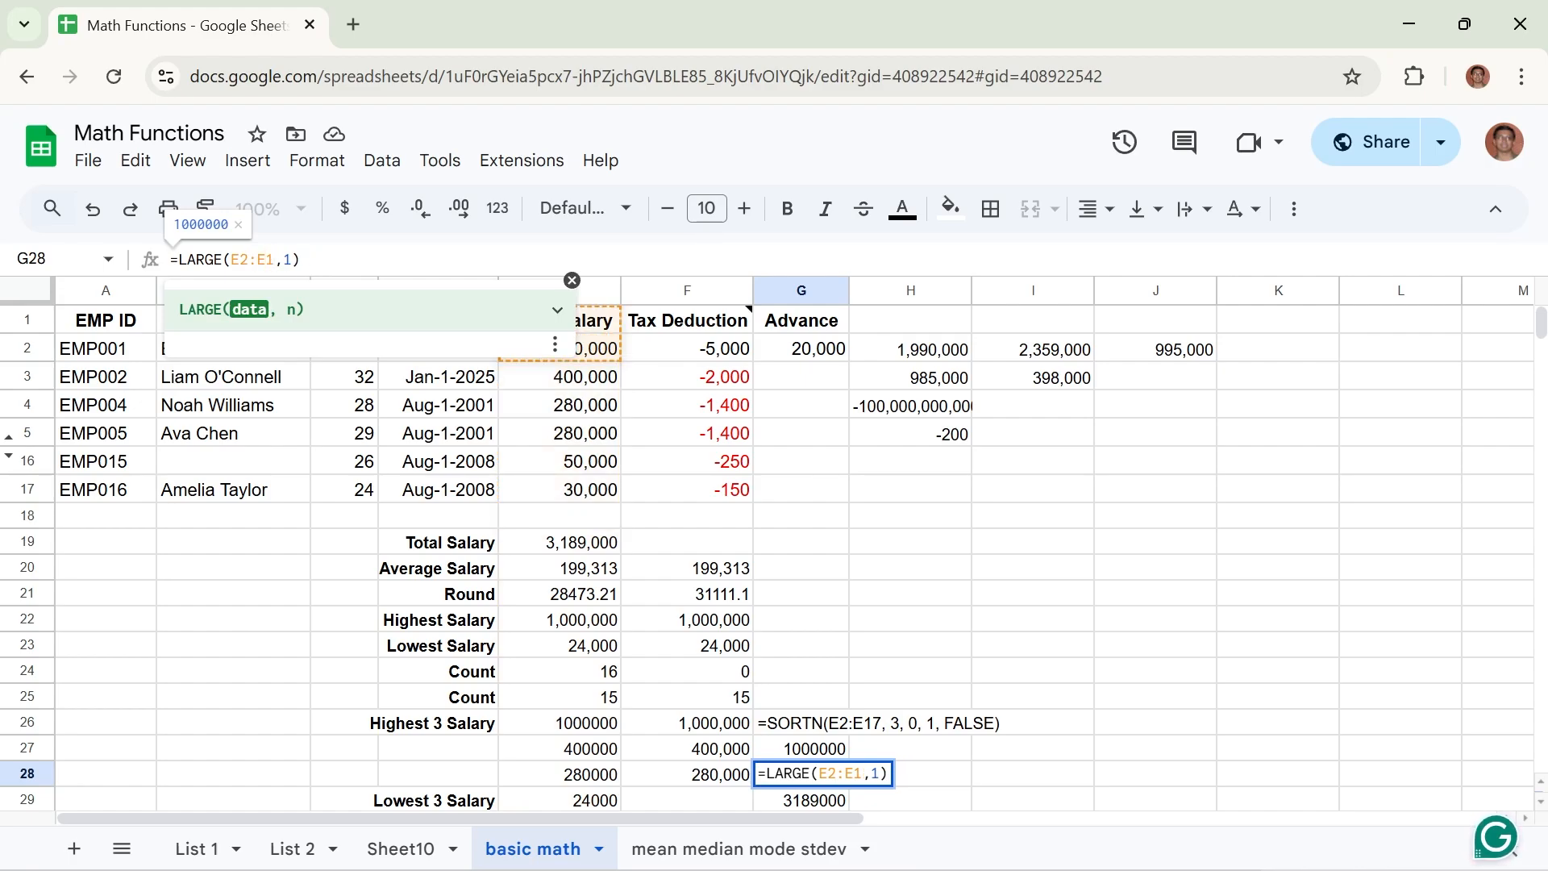
type("7")
key("Right")
key("Right")
key("BackSpace")
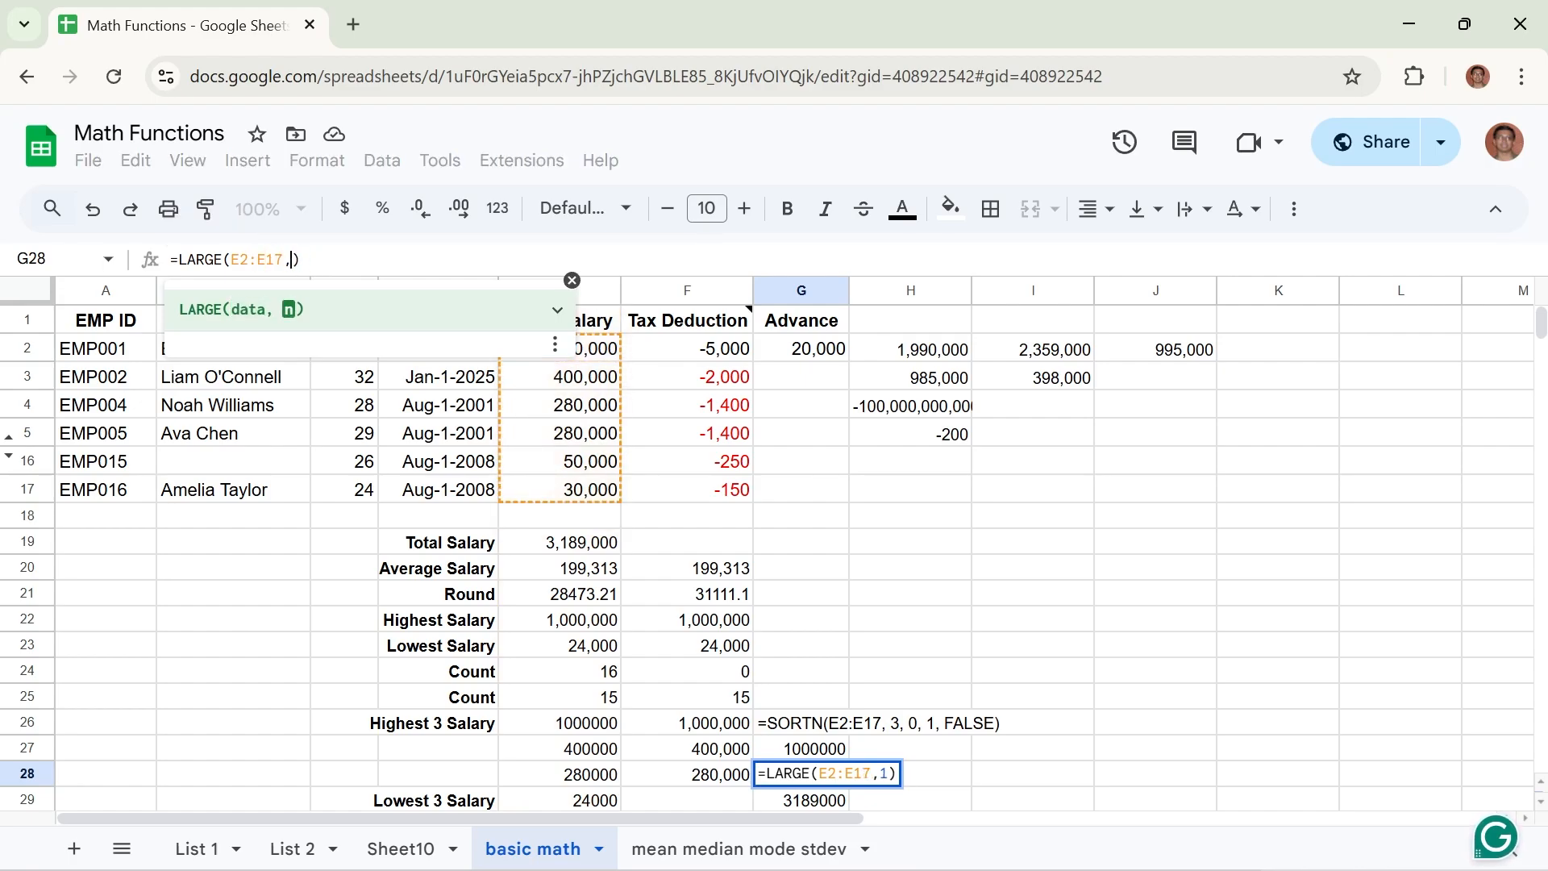
type("2")
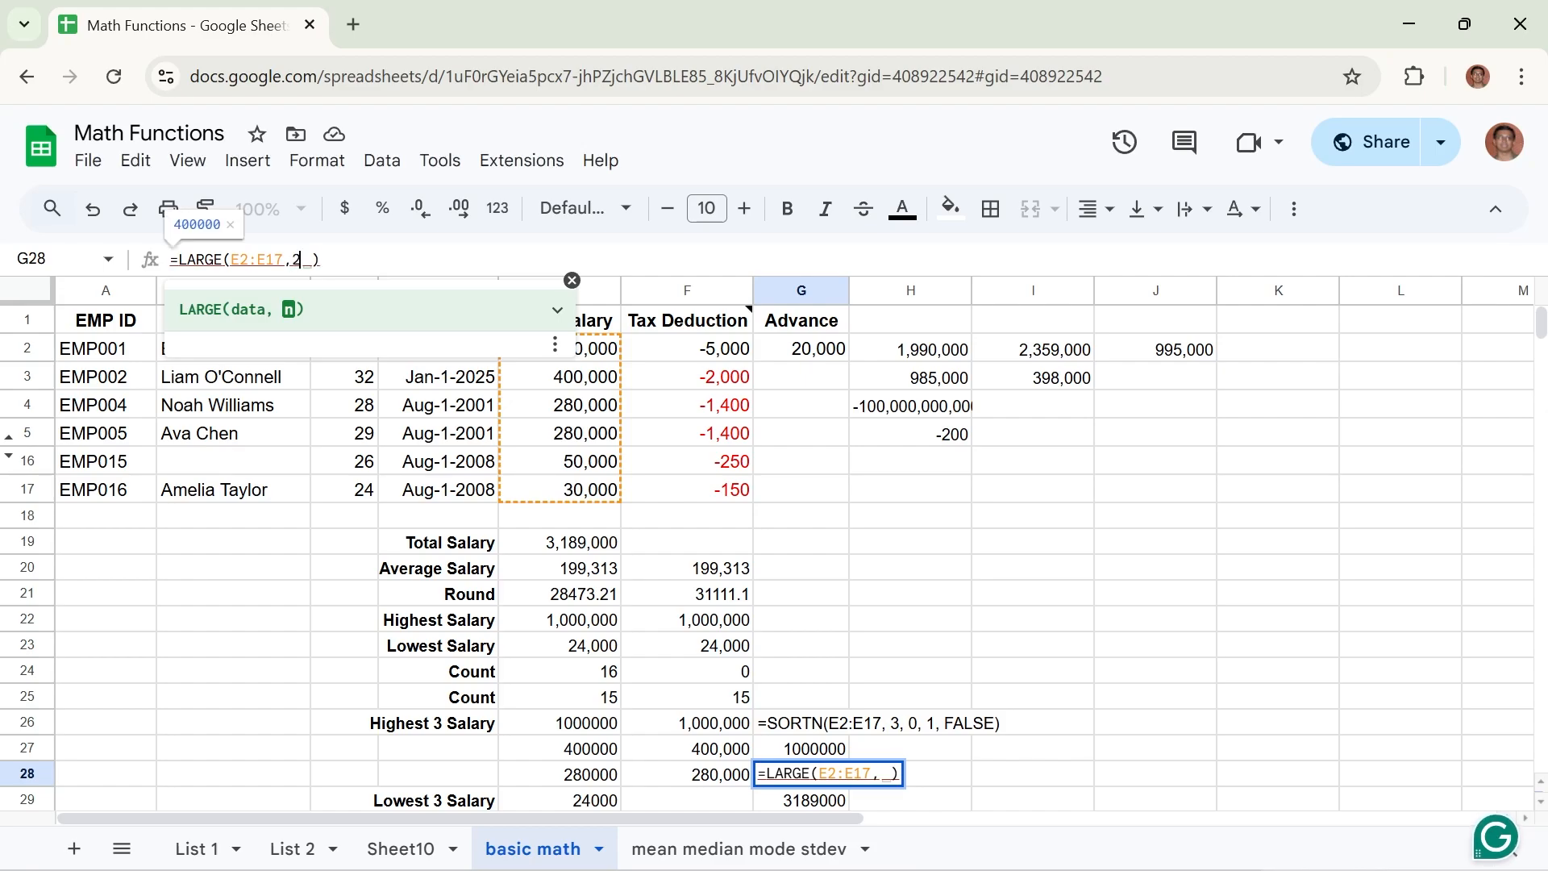
key("Return")
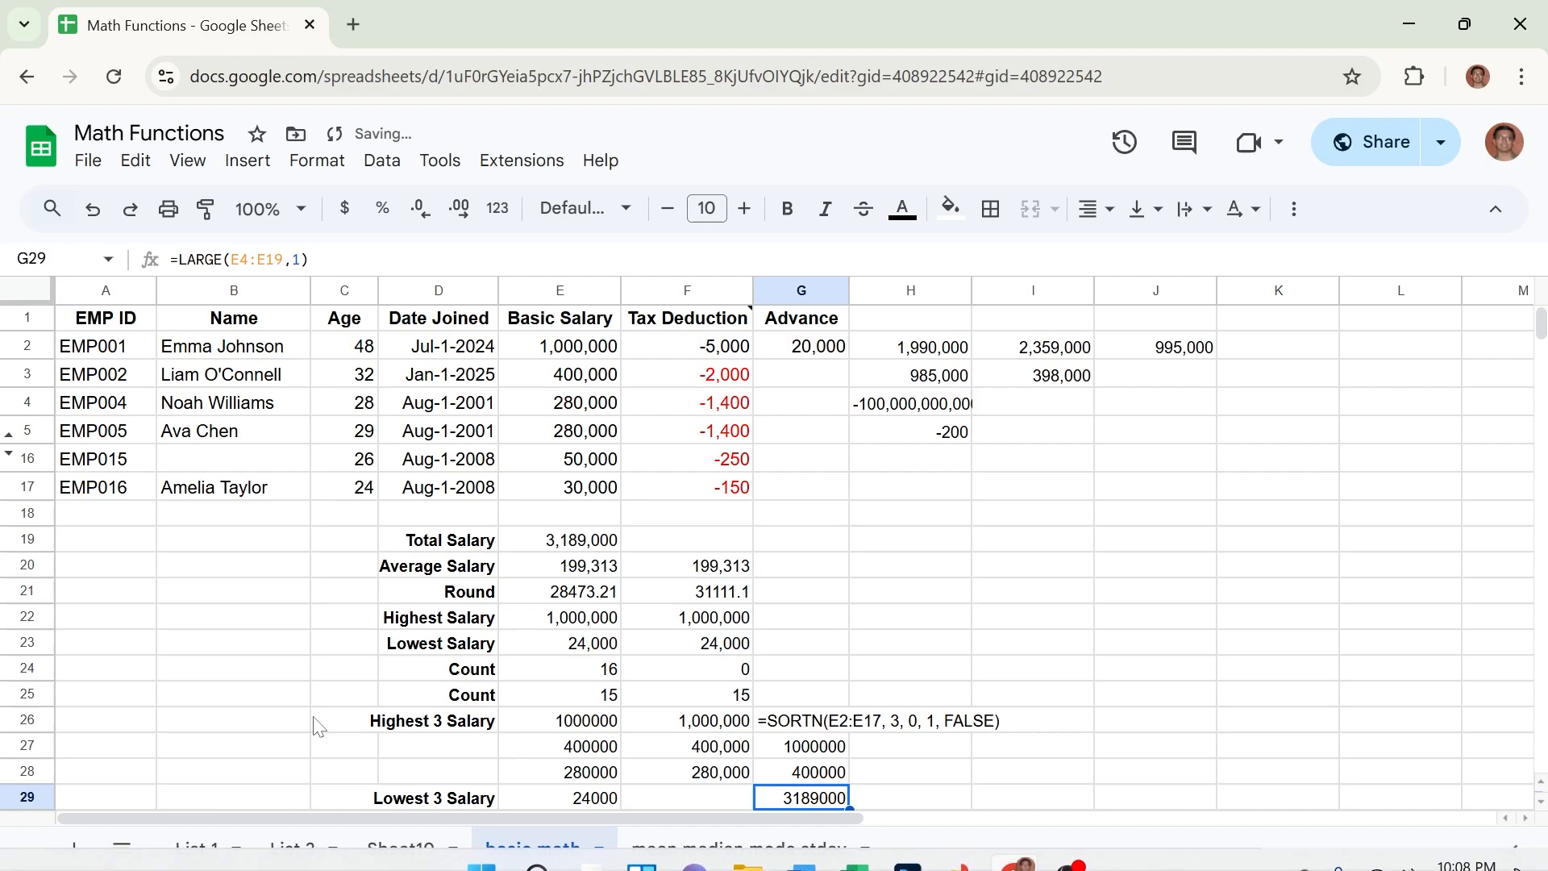
Correct the LARGE formula in G29 to =LARGE(E2:E17,3) to get the third-highest salary.
left_click(1542, 802)
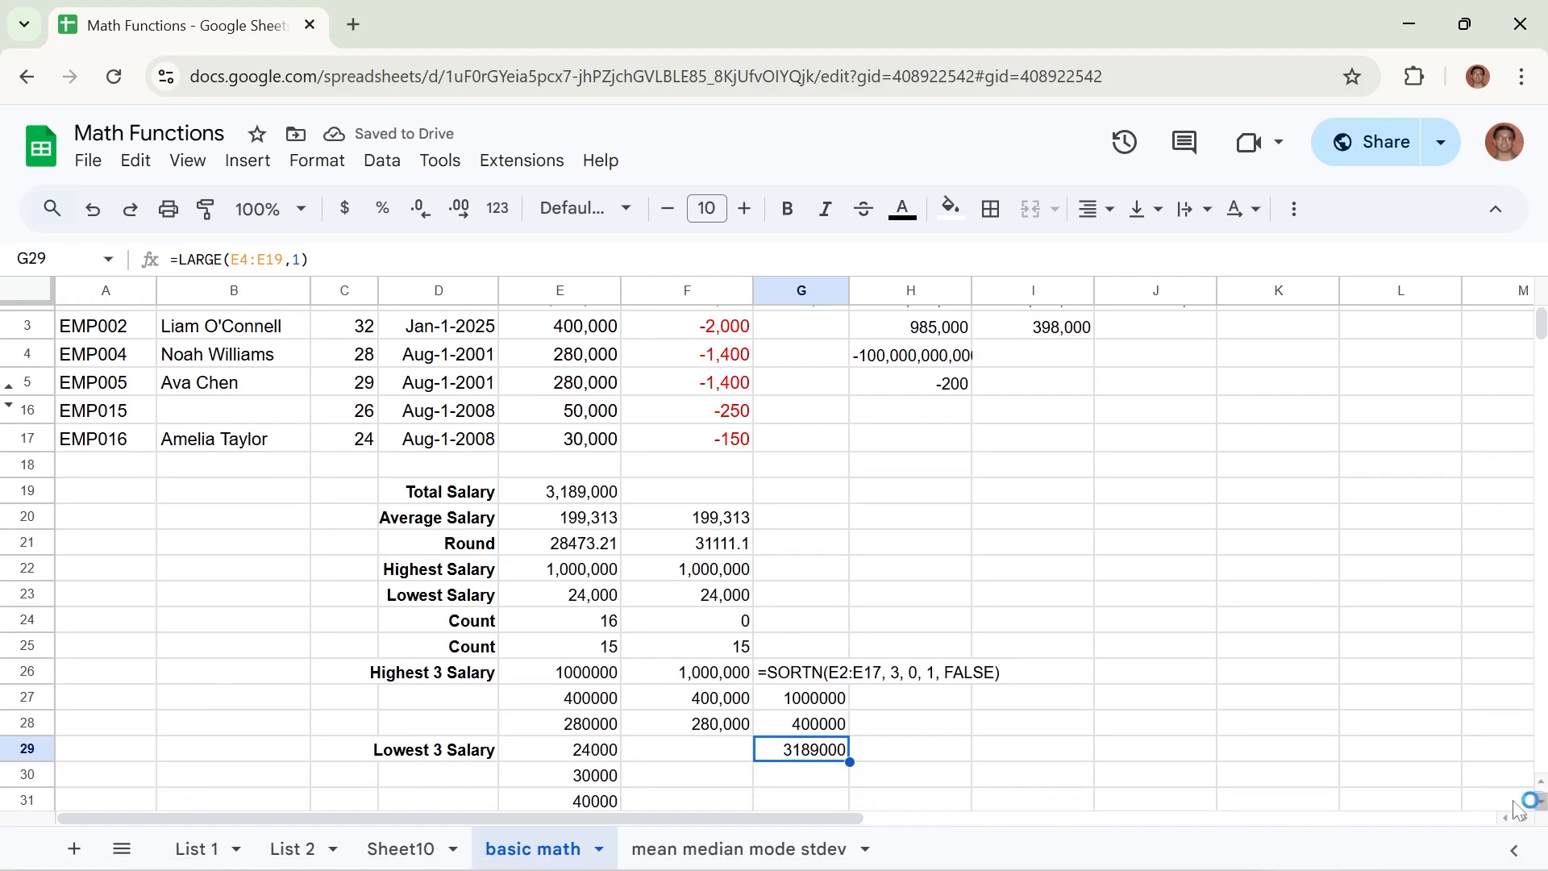
left_click(246, 259)
key("BackSpace")
type("2")
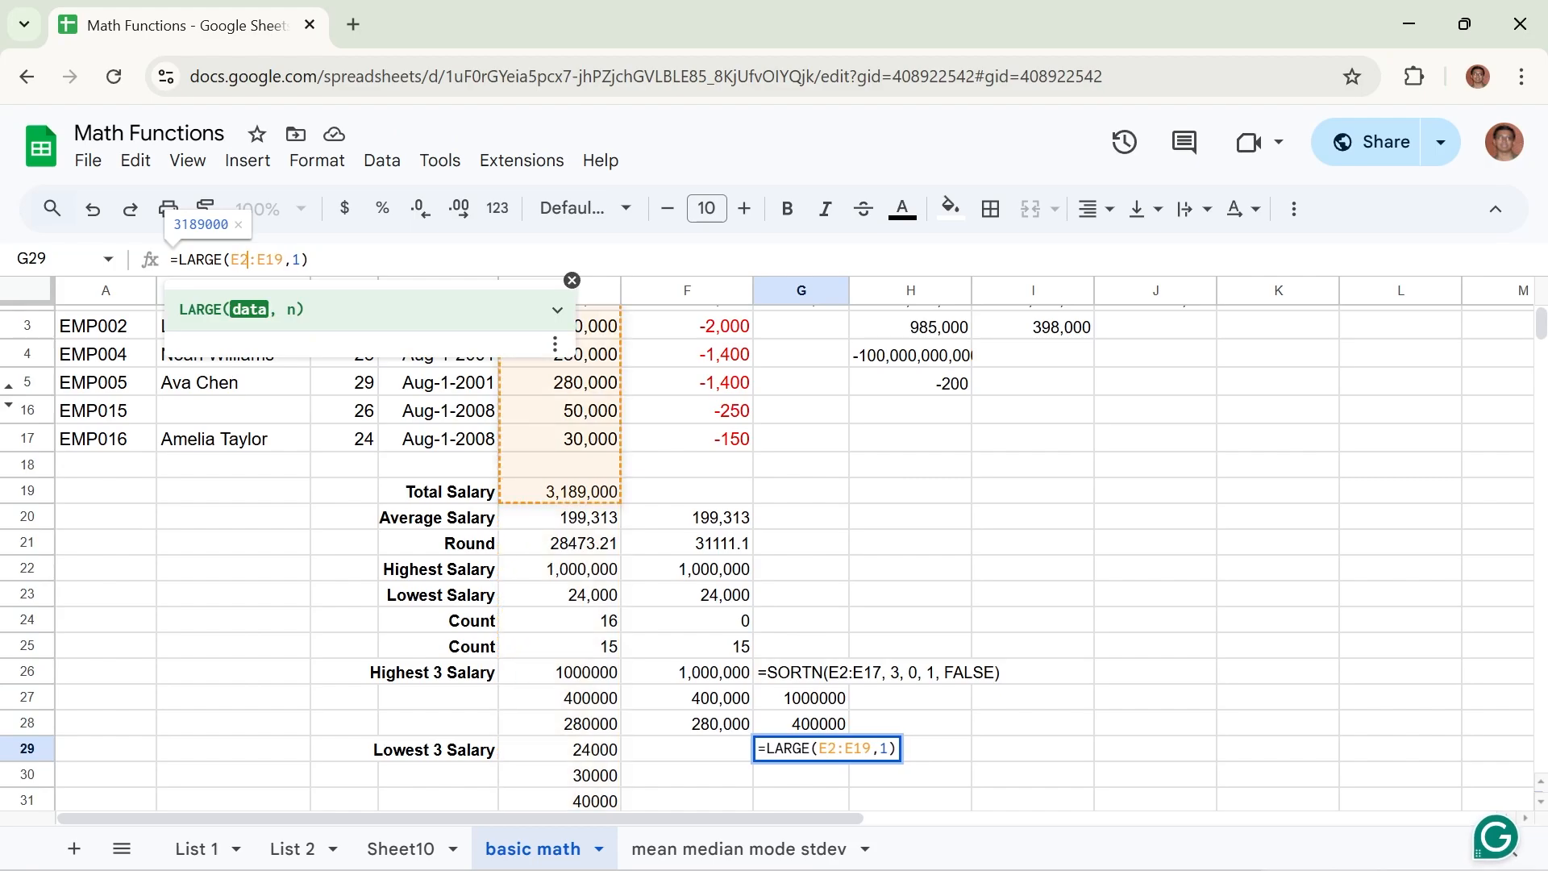
key("Delete")
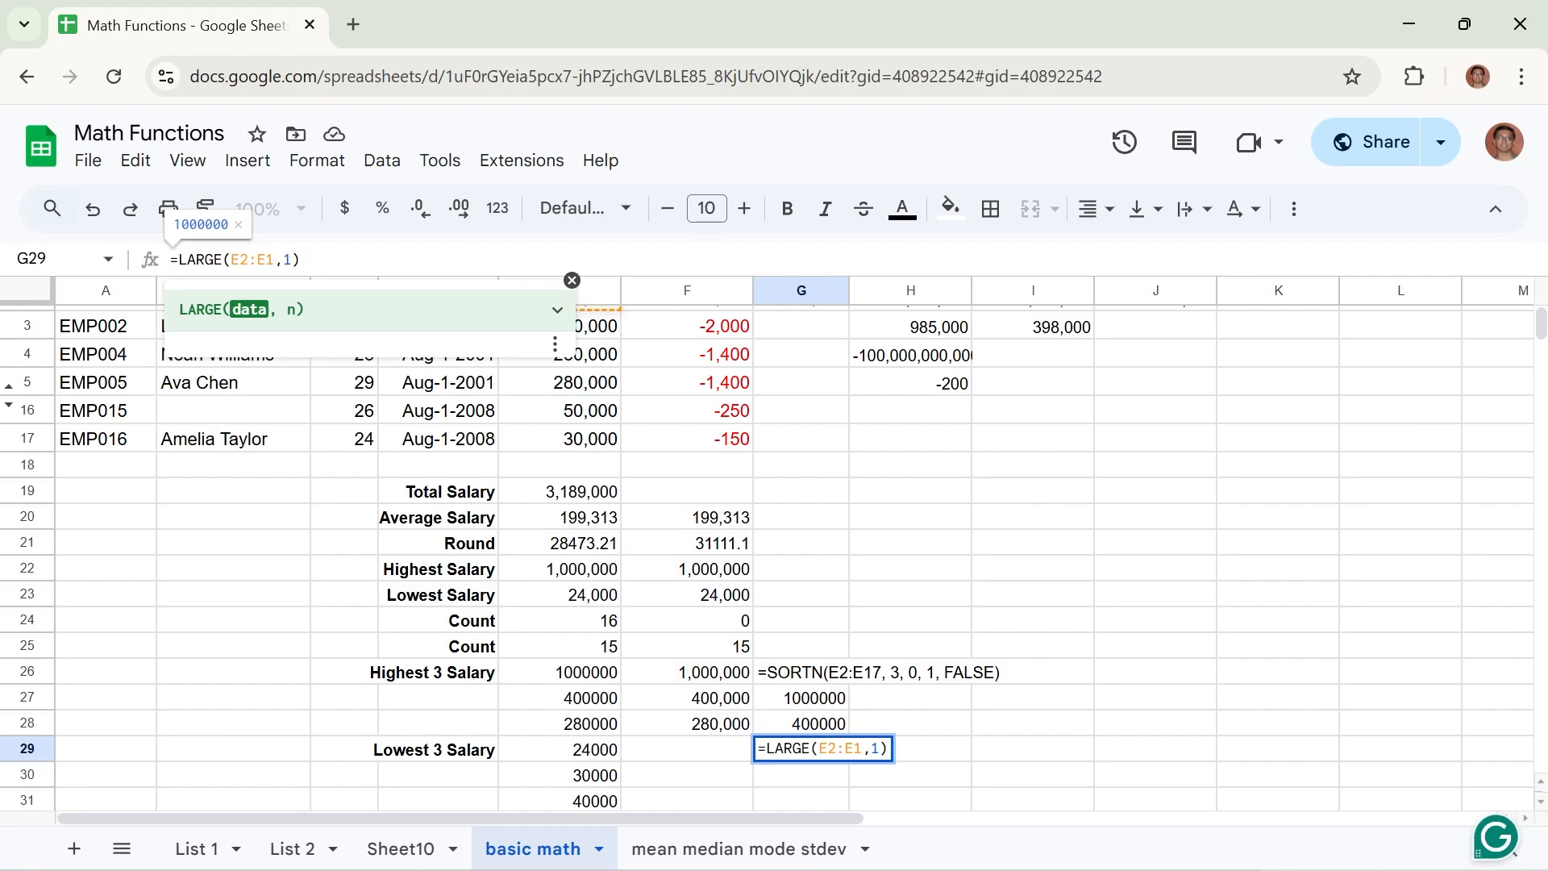
type("7")
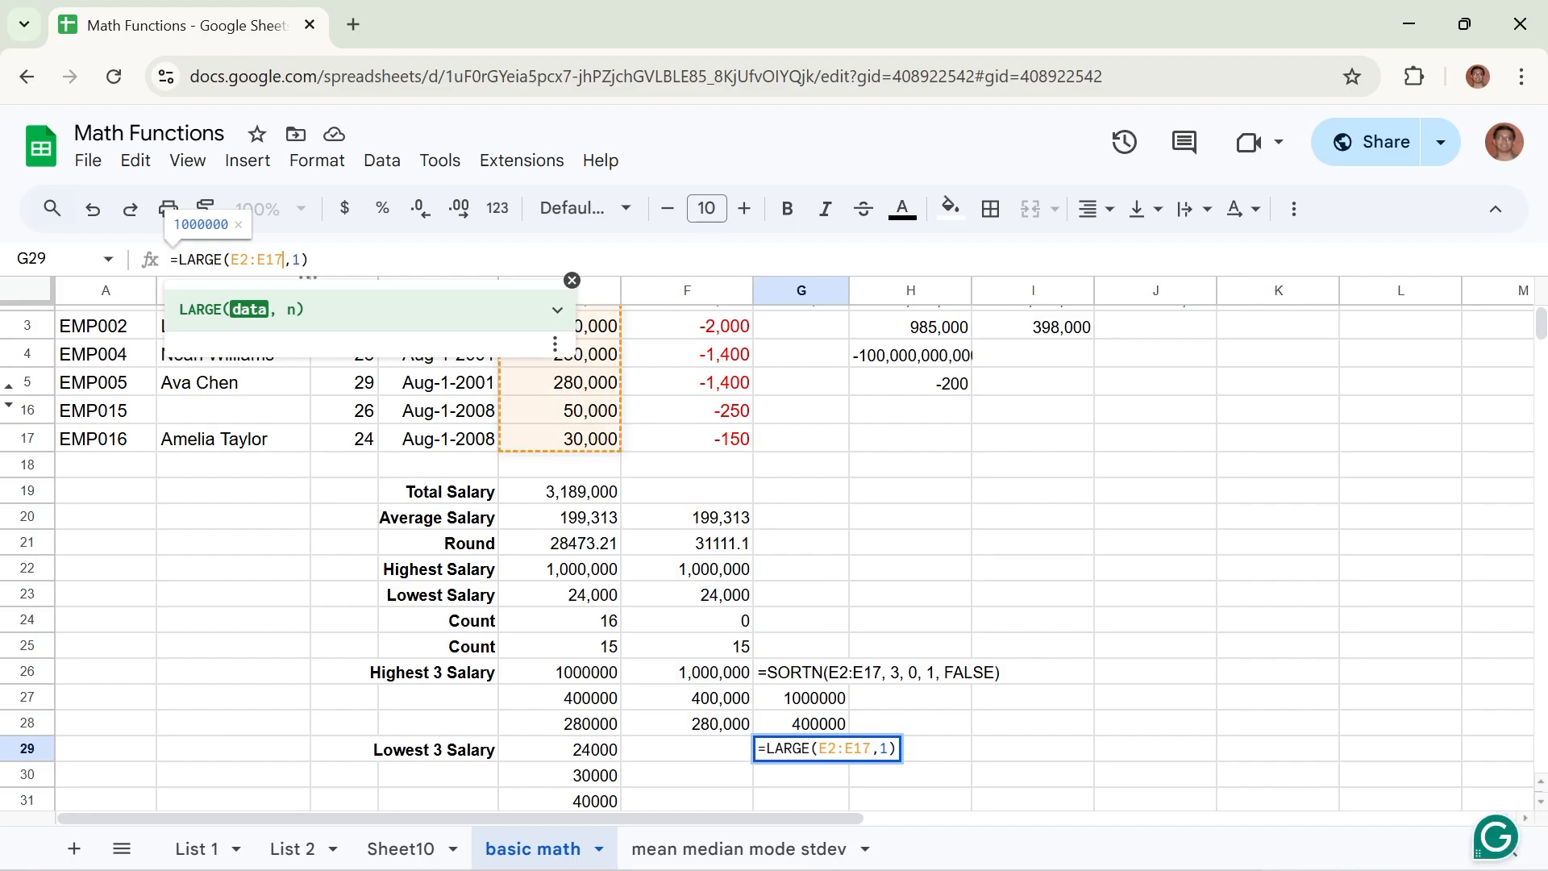
key("Right")
key("Right")
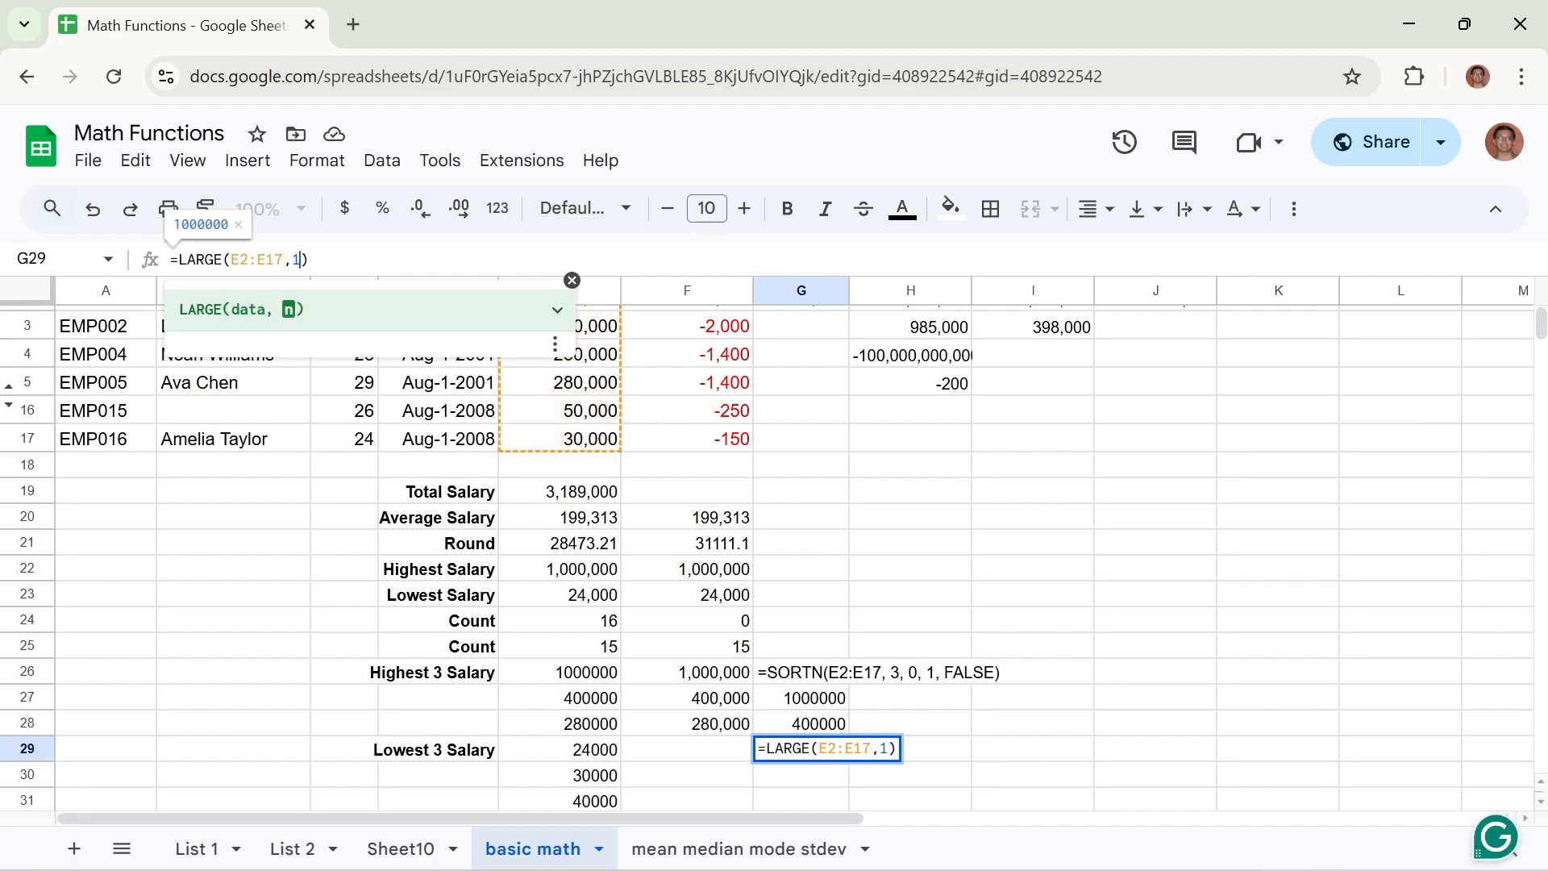
key("BackSpace")
type("3")
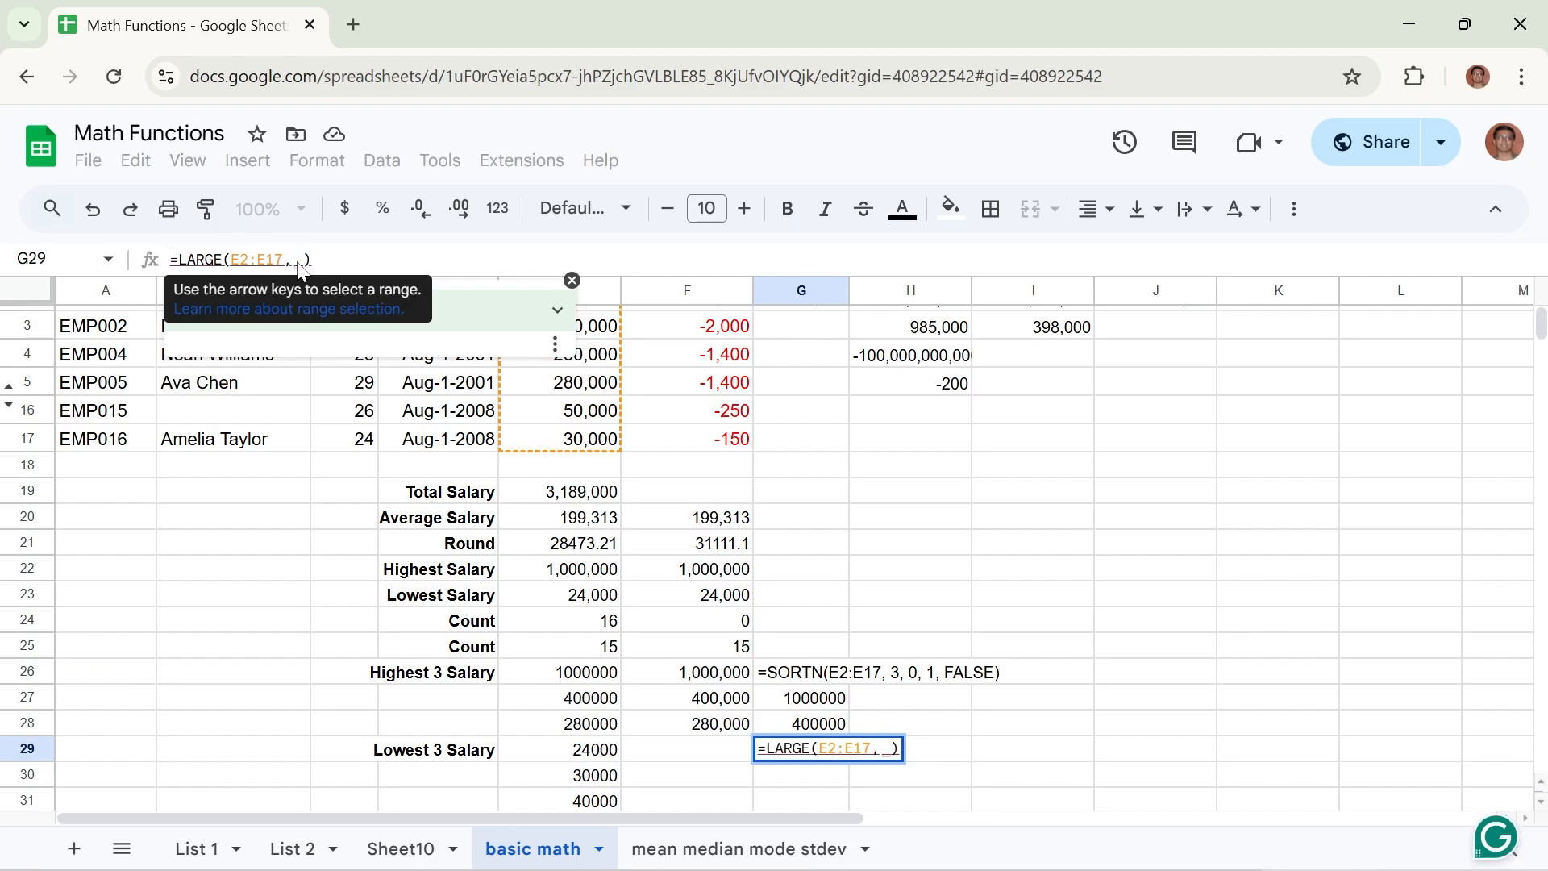
key("Return")
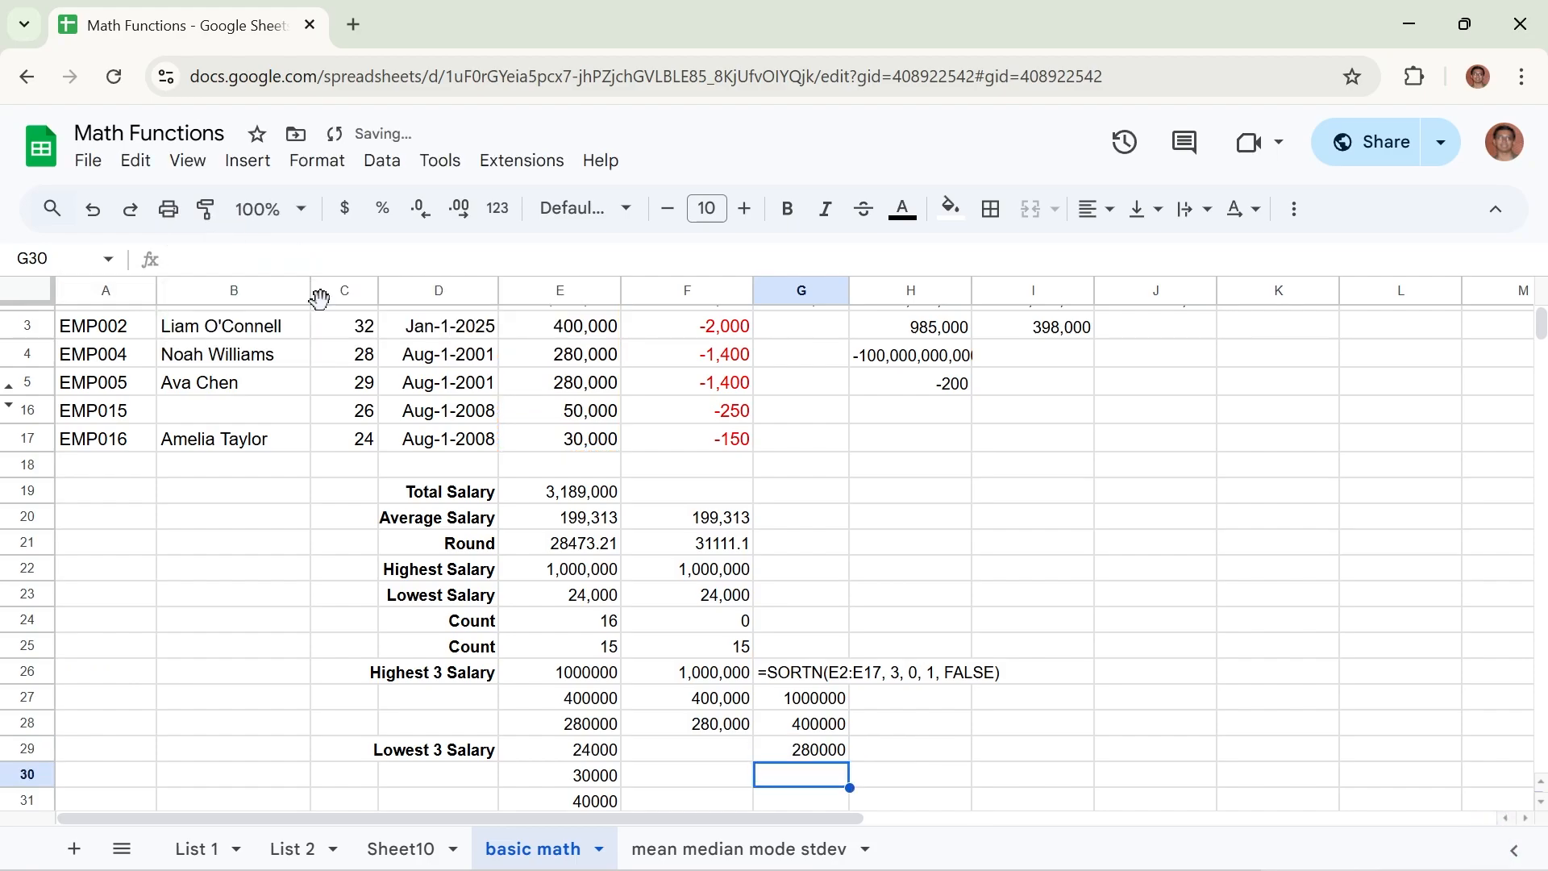
Review the three LARGE formulas and their results in cells G27 through G29.
left_click(826, 753)
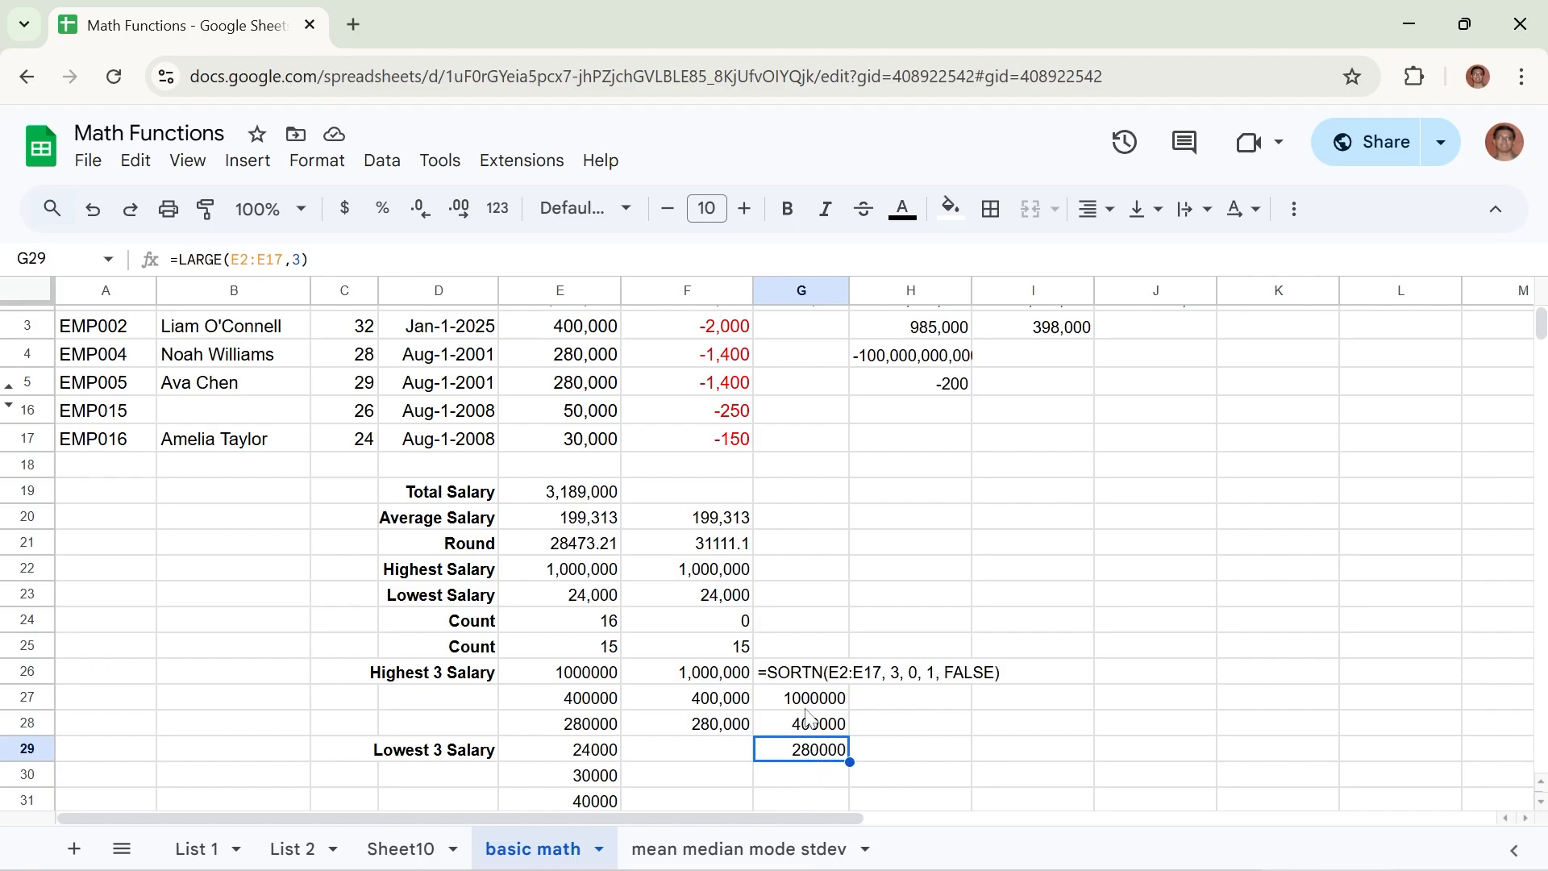
left_click_drag(813, 706, 815, 752)
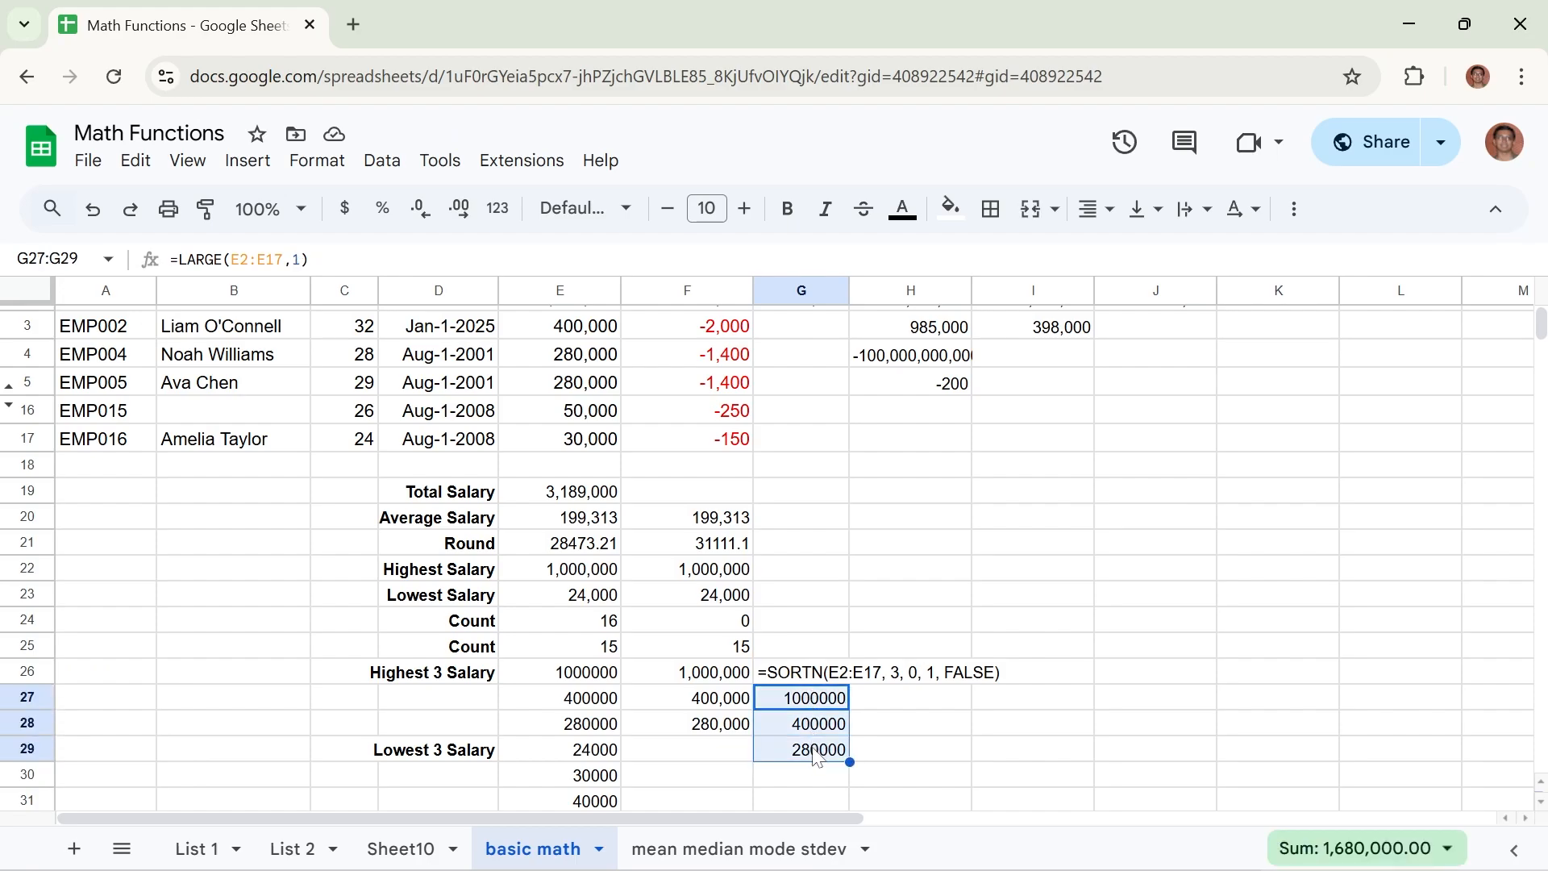
left_click(816, 700)
left_click(813, 724)
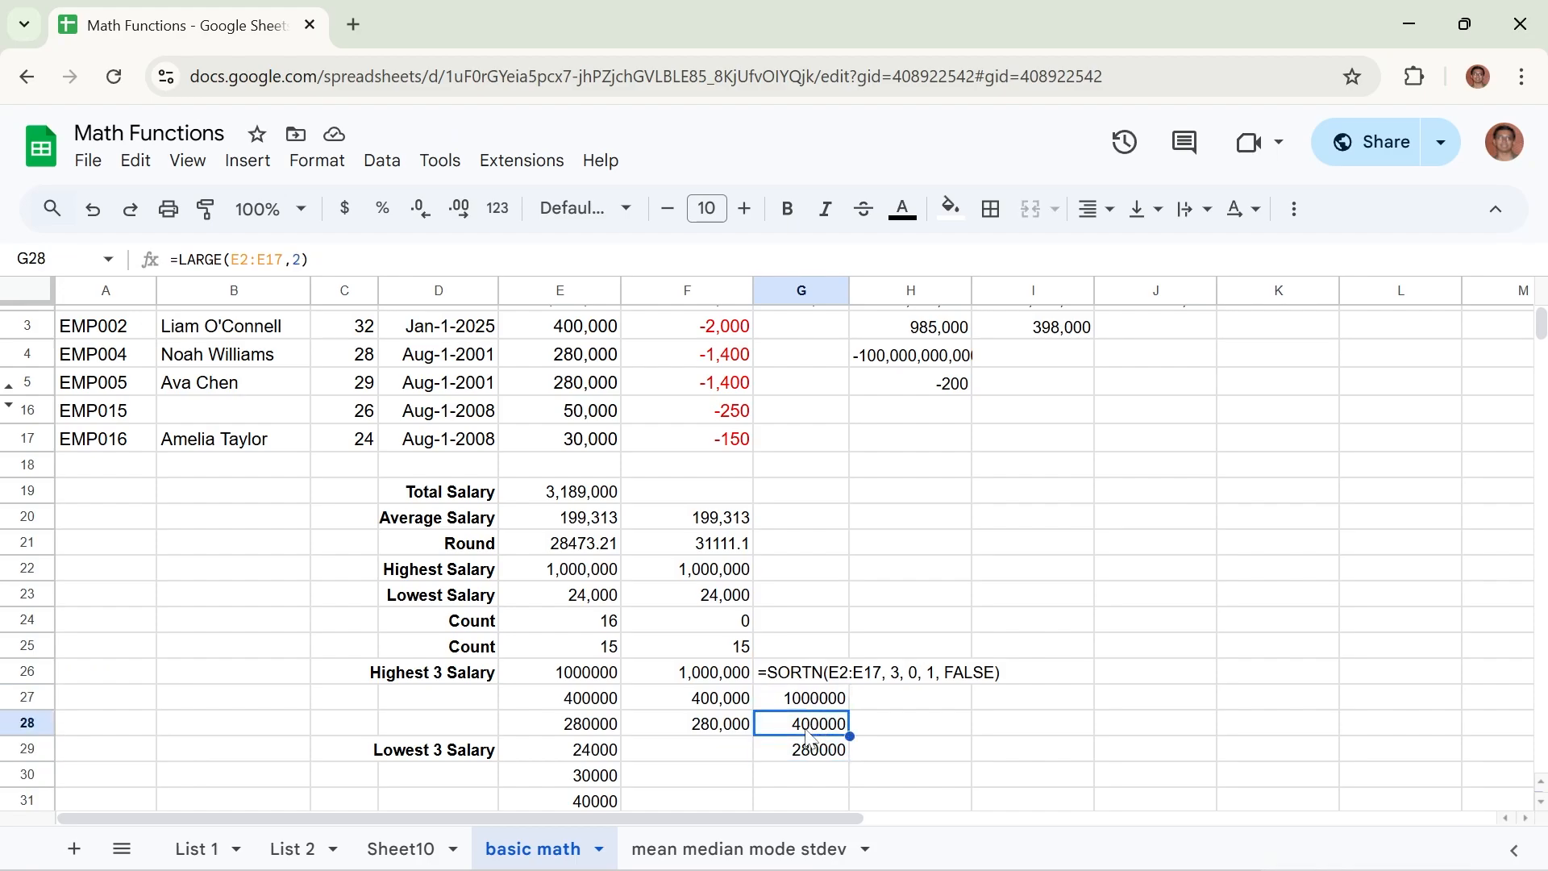
left_click(804, 757)
left_click(799, 778)
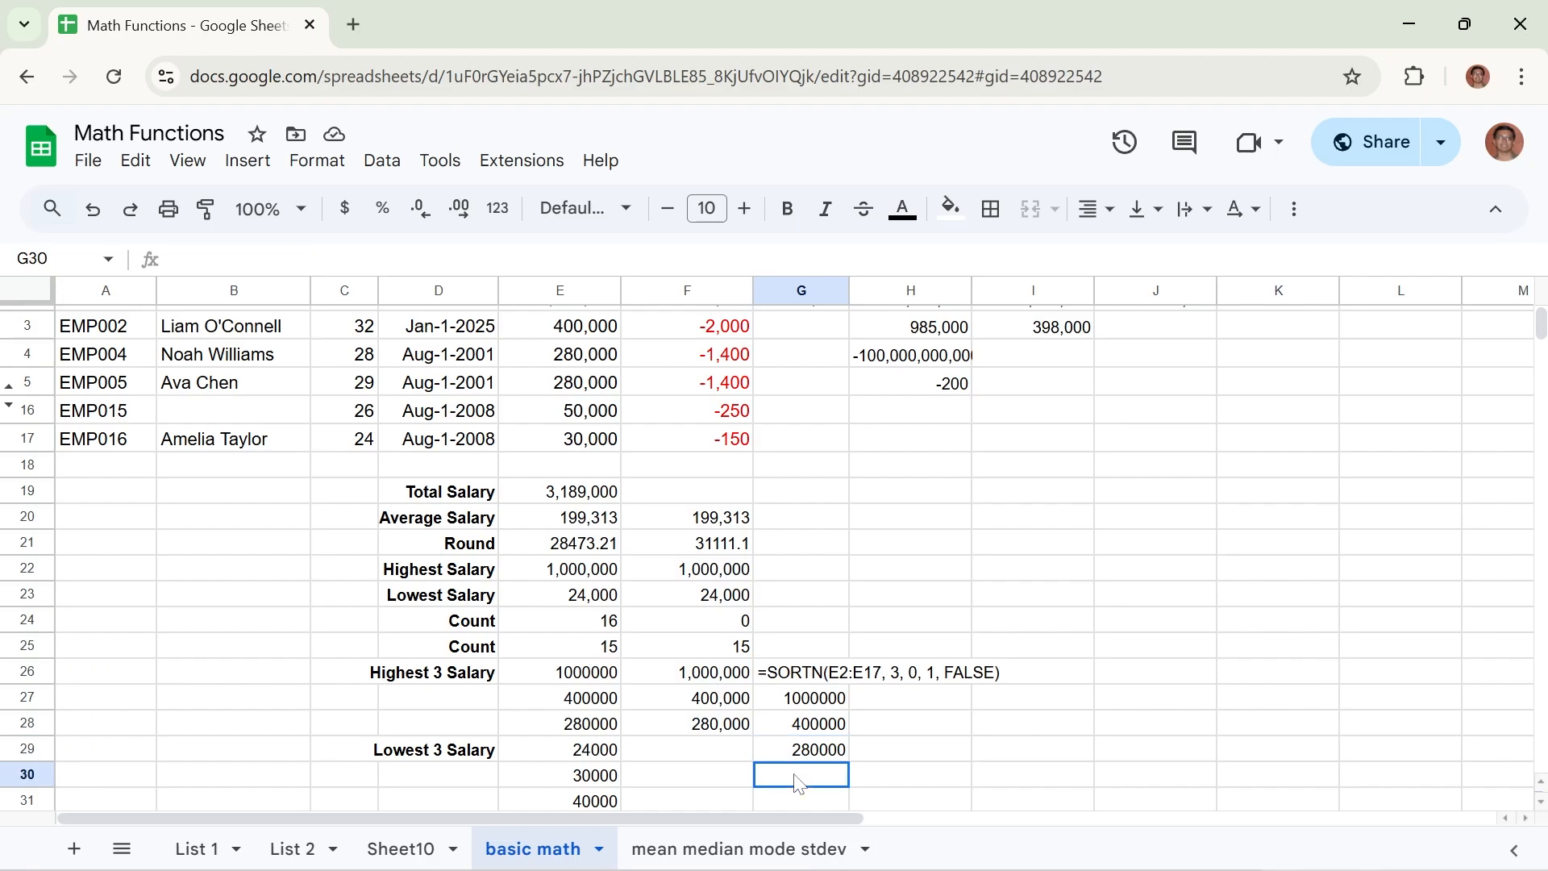
Review the SMALL formula in E29 and enter =SMALL(E2:E17, 1) in cell G30 to get the lowest salary.
left_click(581, 756)
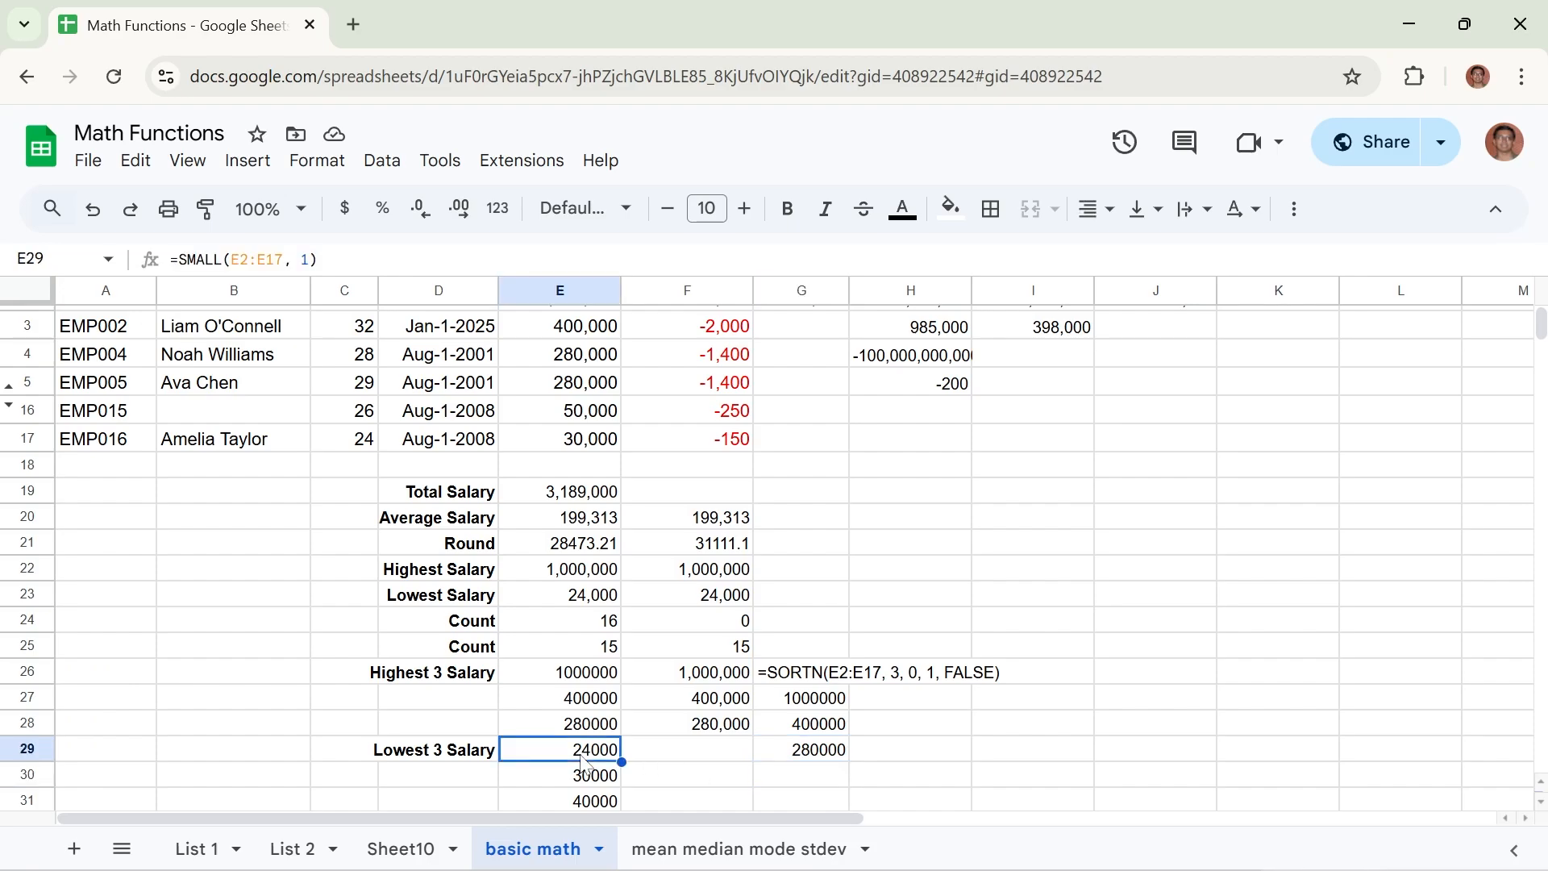
left_click(819, 777)
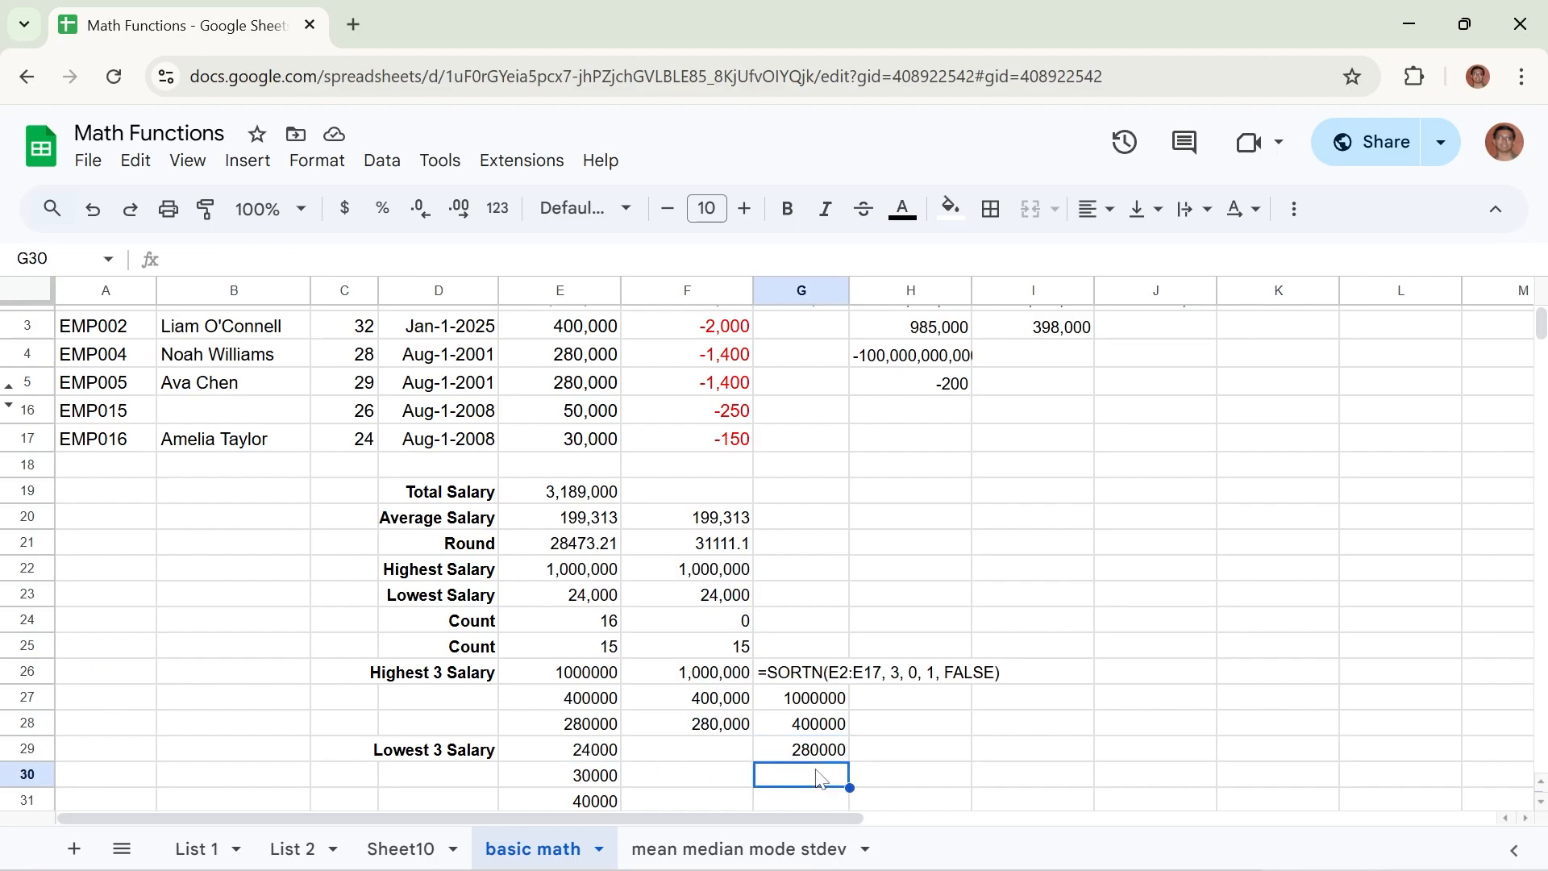
type("=SMALL(")
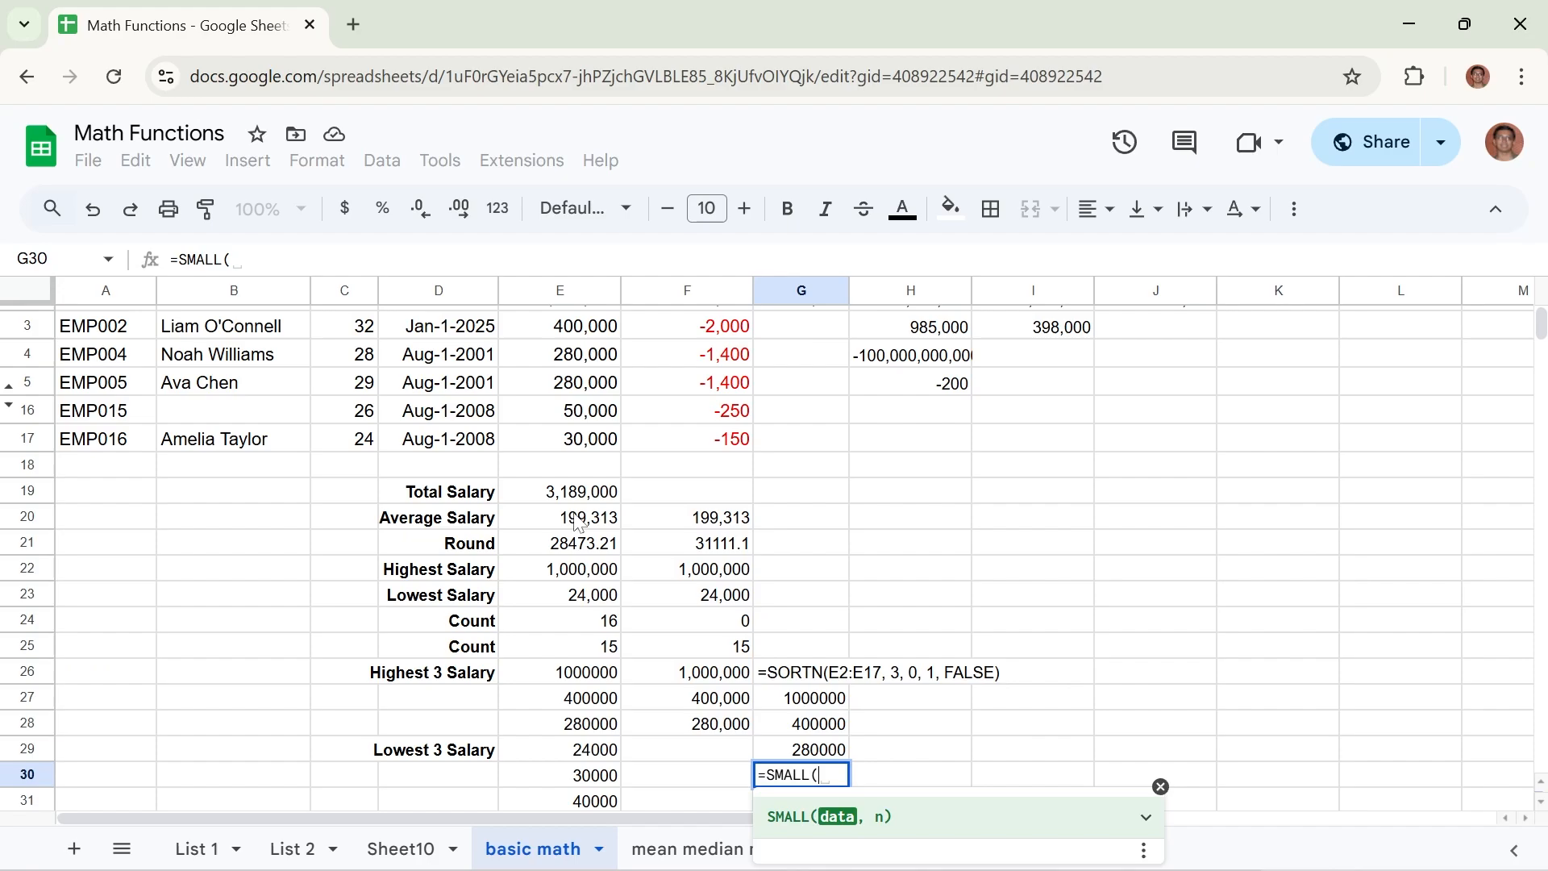
scroll(577, 347, "up", 1)
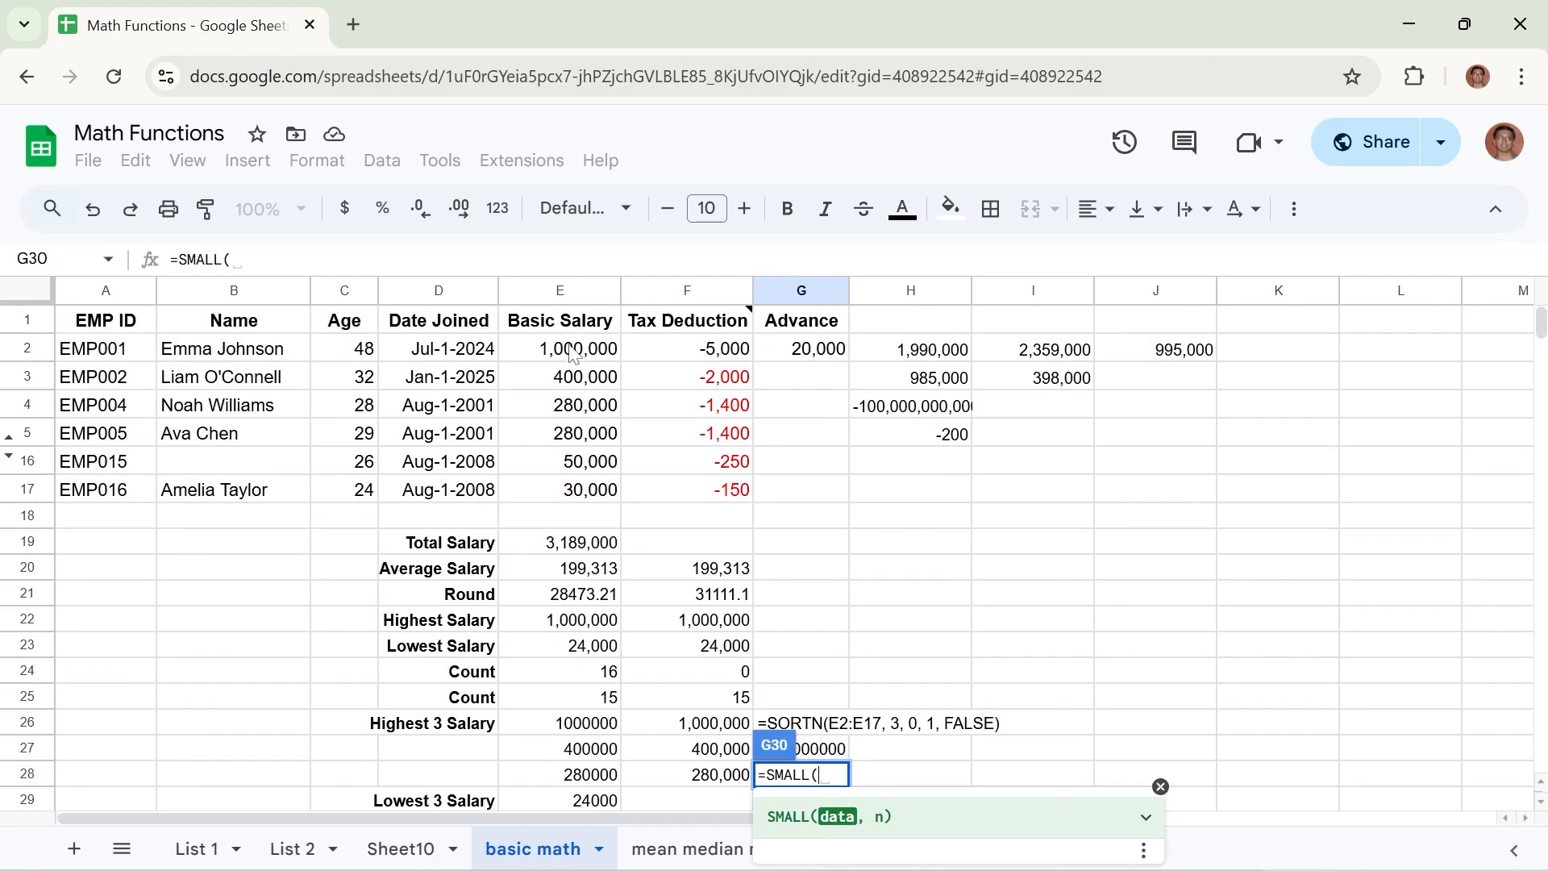
left_click_drag(576, 347, 565, 490)
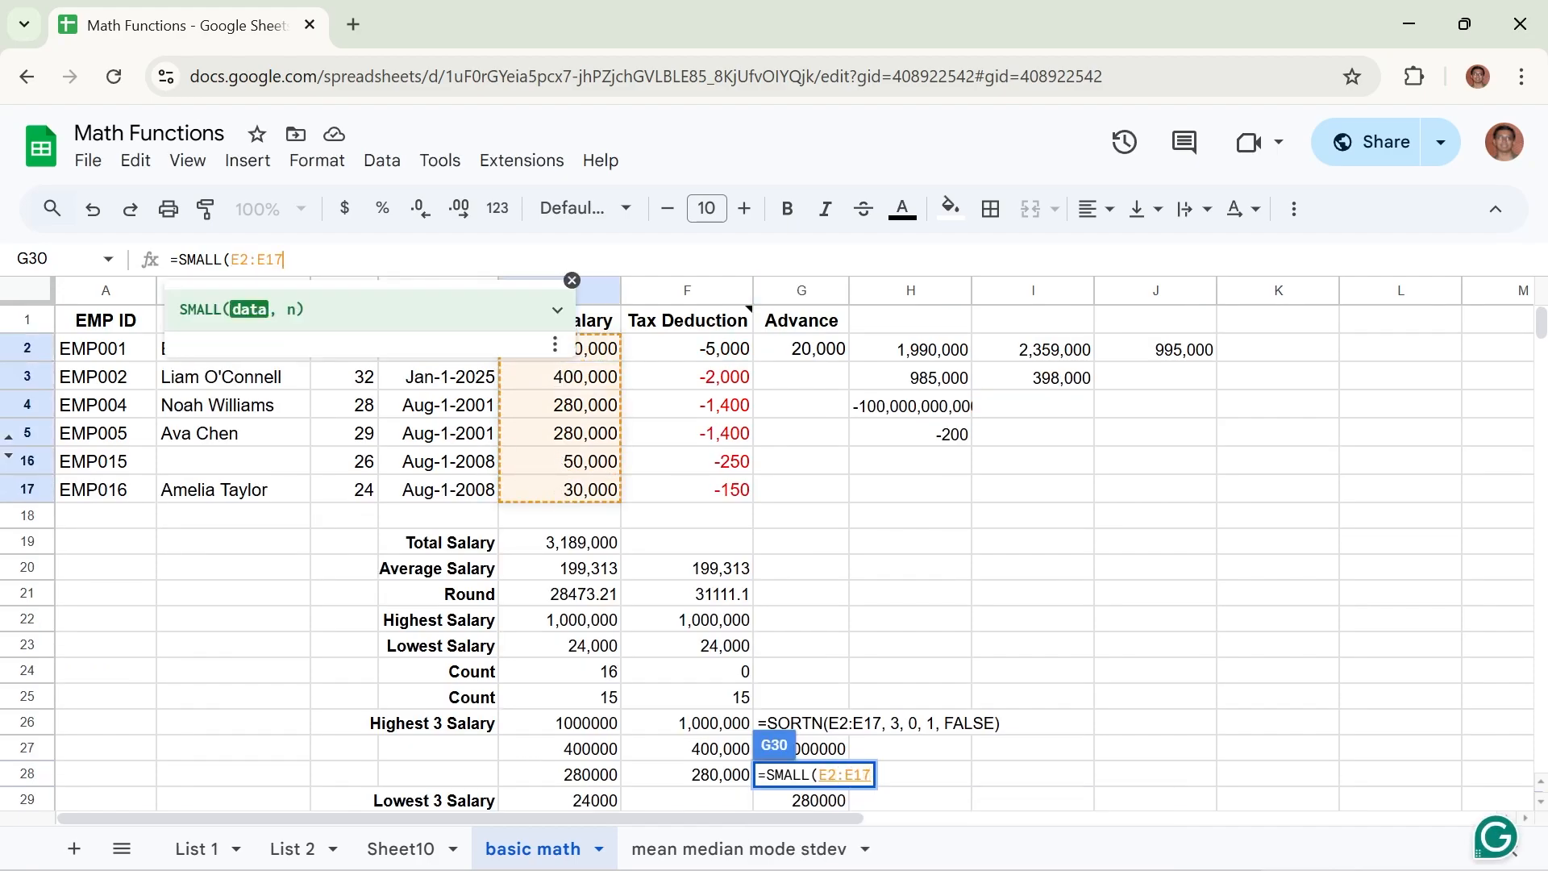
type(", ")
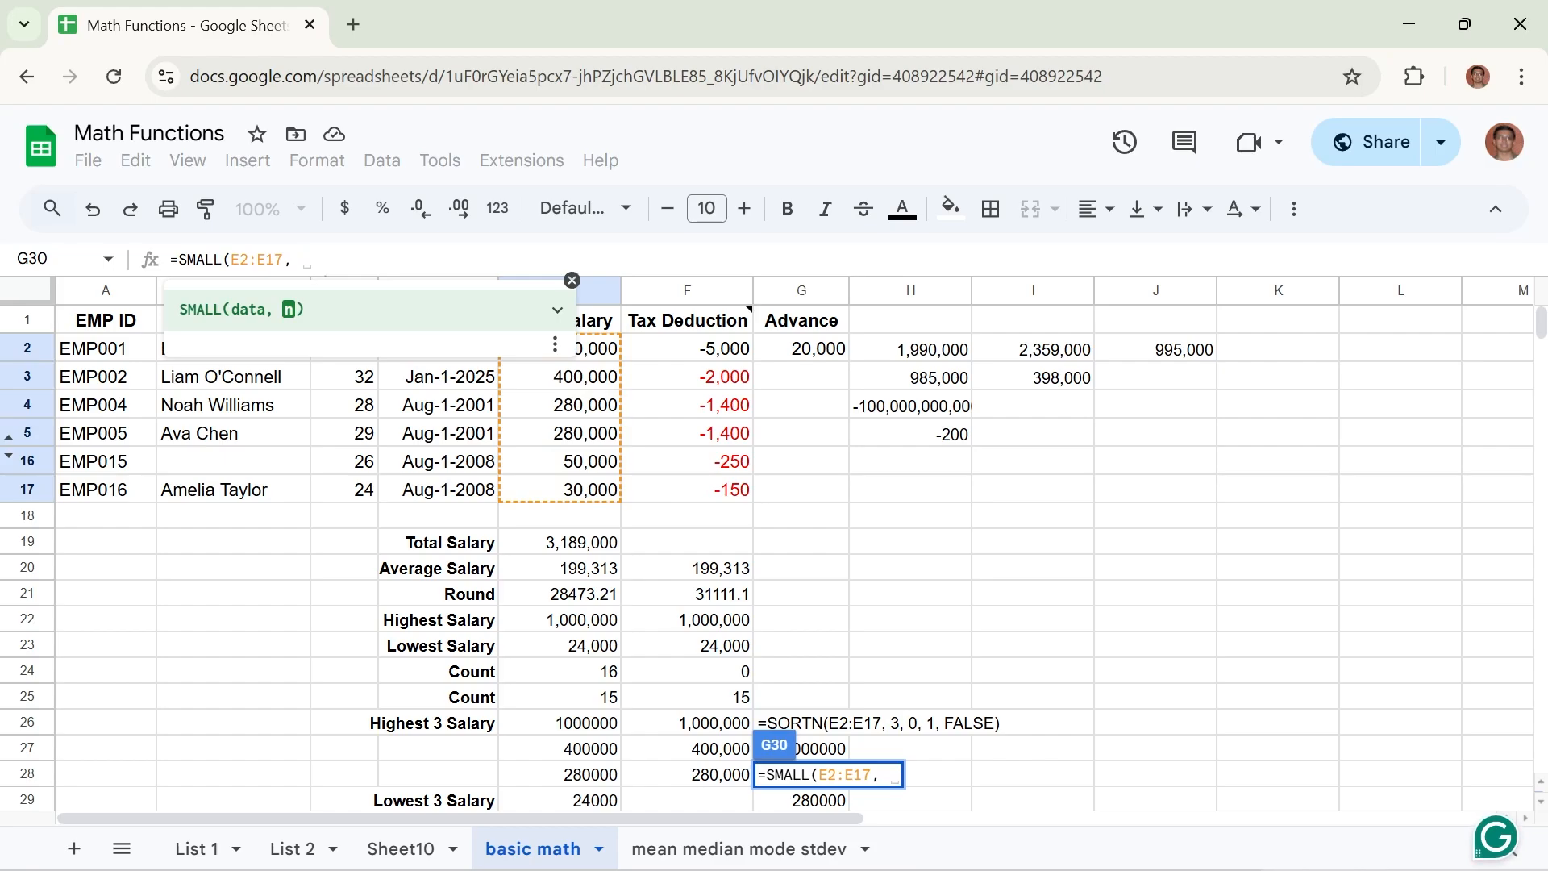
type("1)")
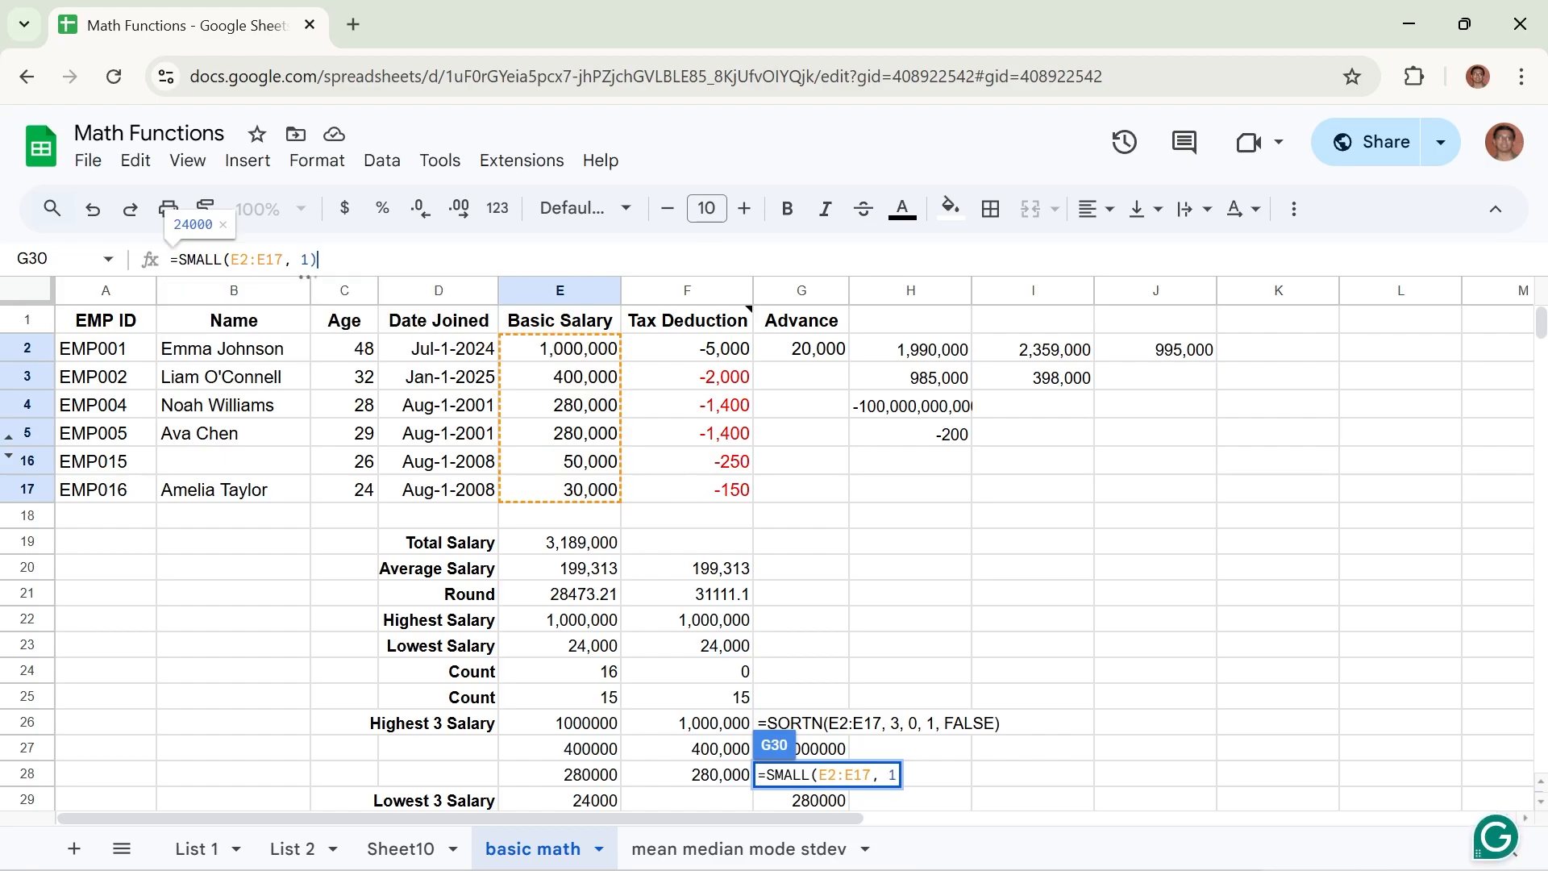
key("Return")
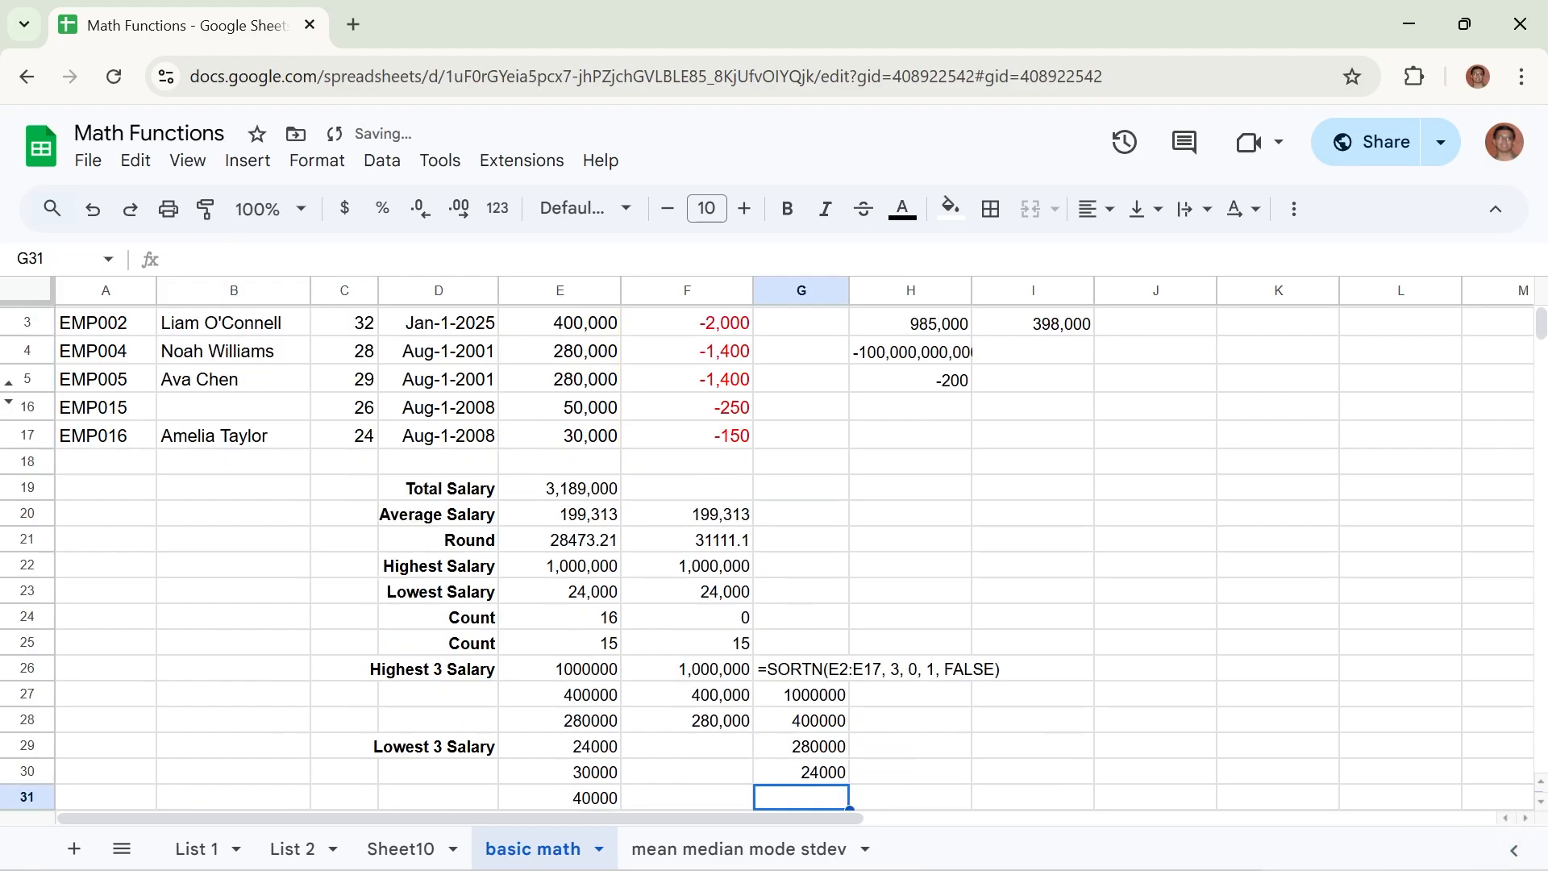
left_click(827, 776)
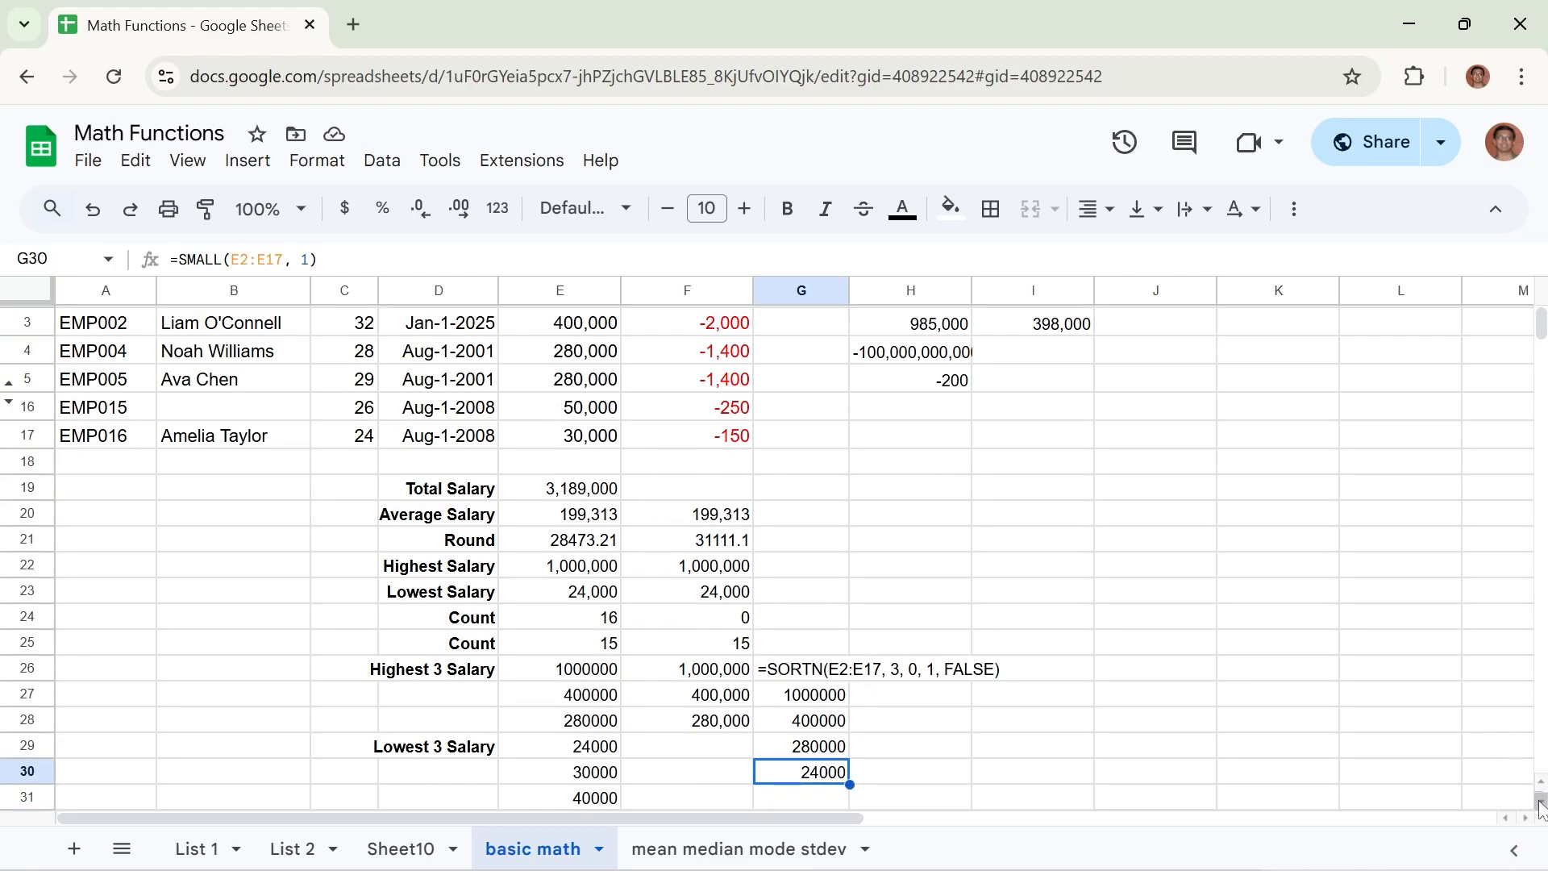
Enter =SMALL(E2:E17, 2) in cell G31 to get the second-lowest salary.
scroll(1049, 779, "down", 3)
left_click(811, 710)
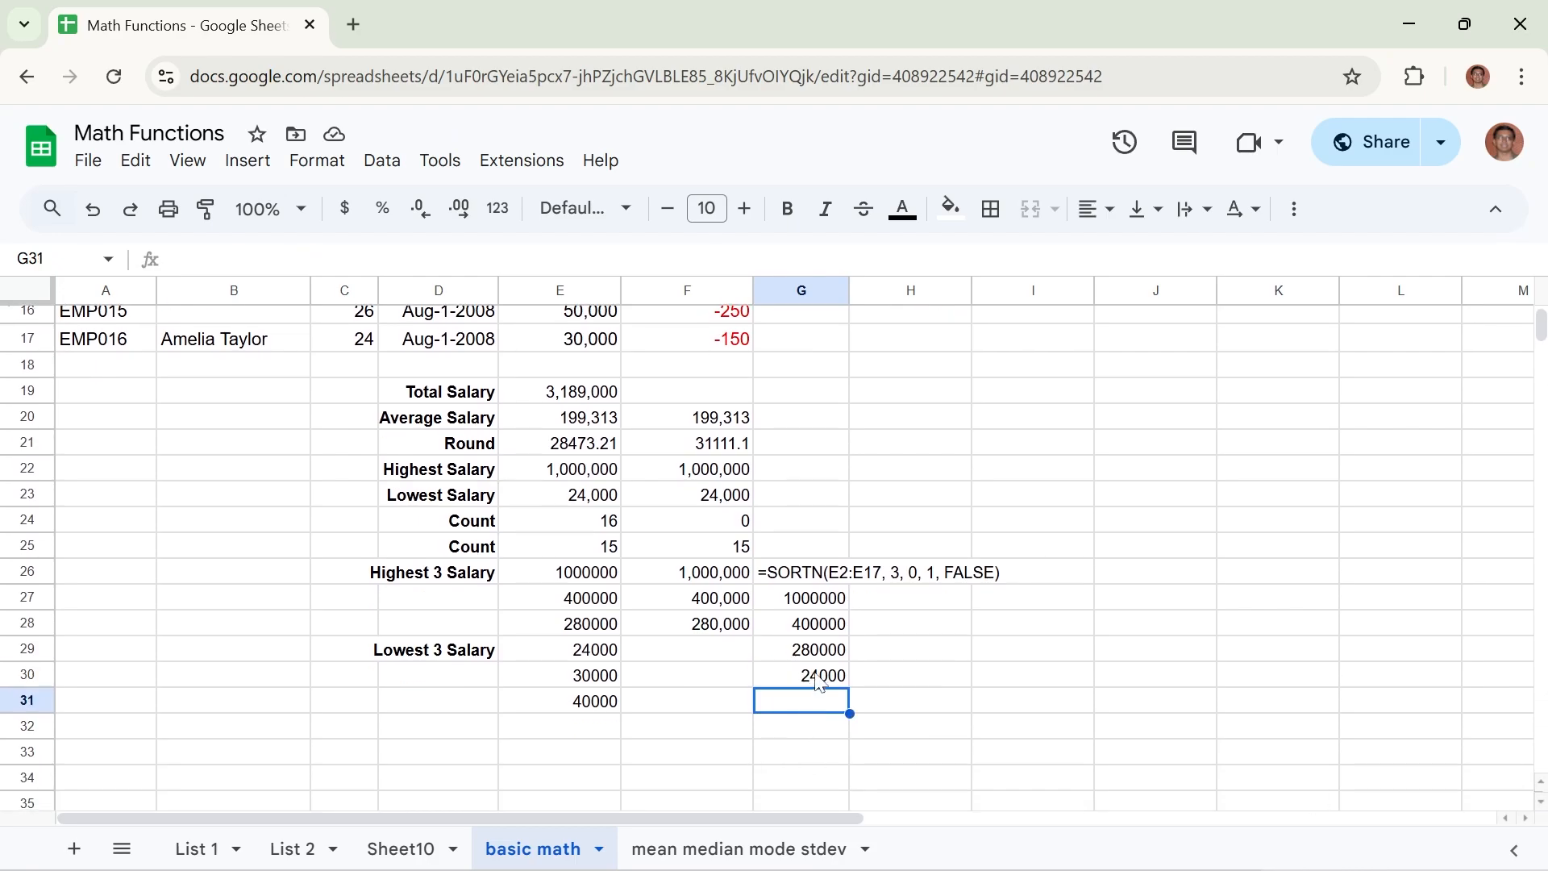
type("=")
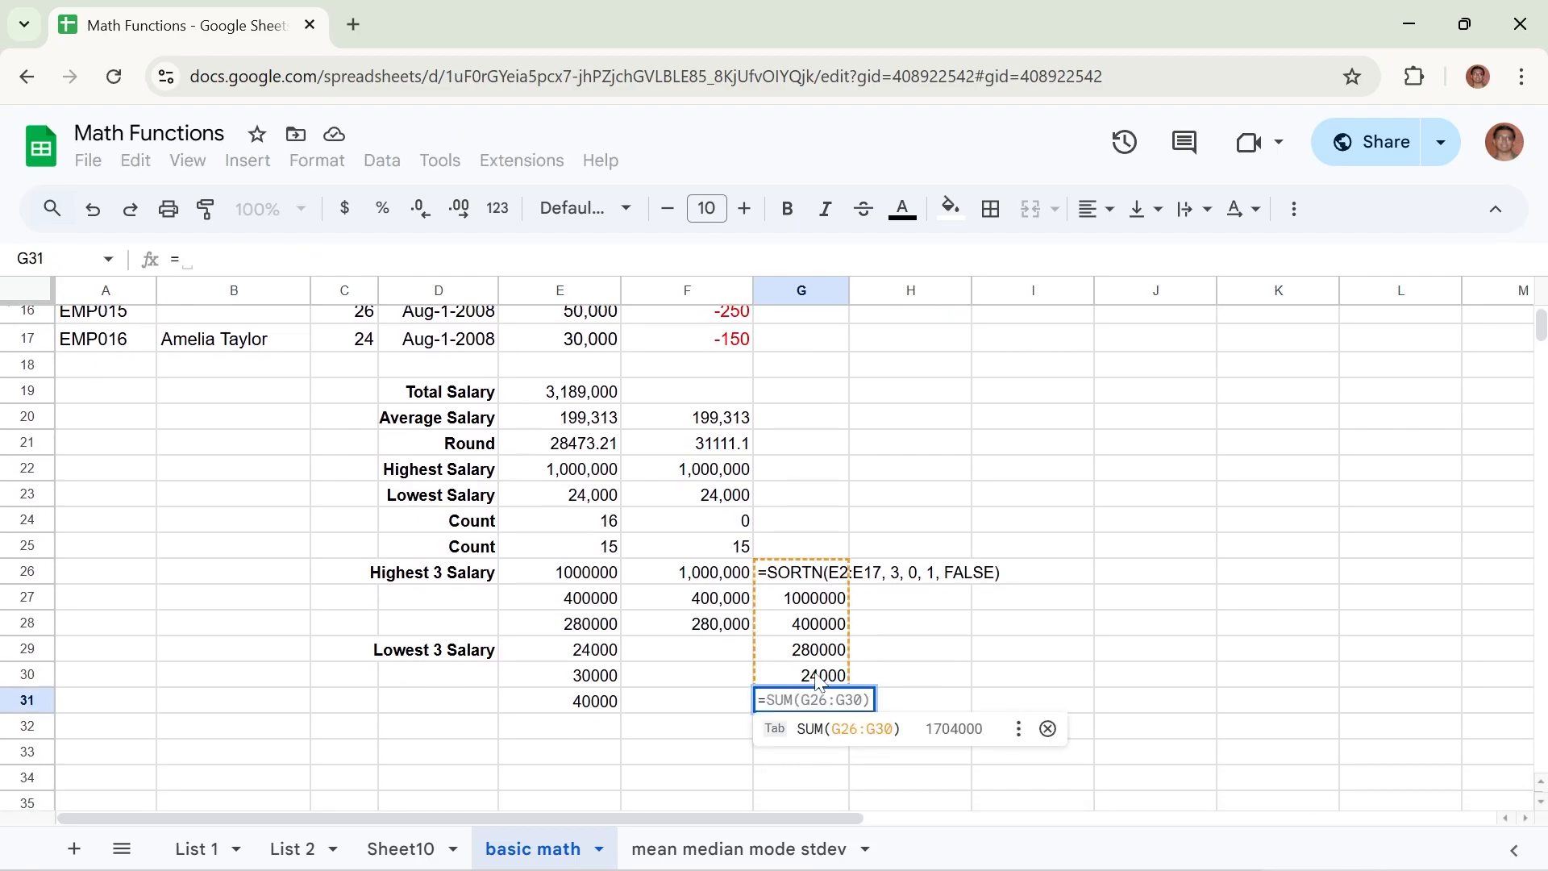
type("SMALL")
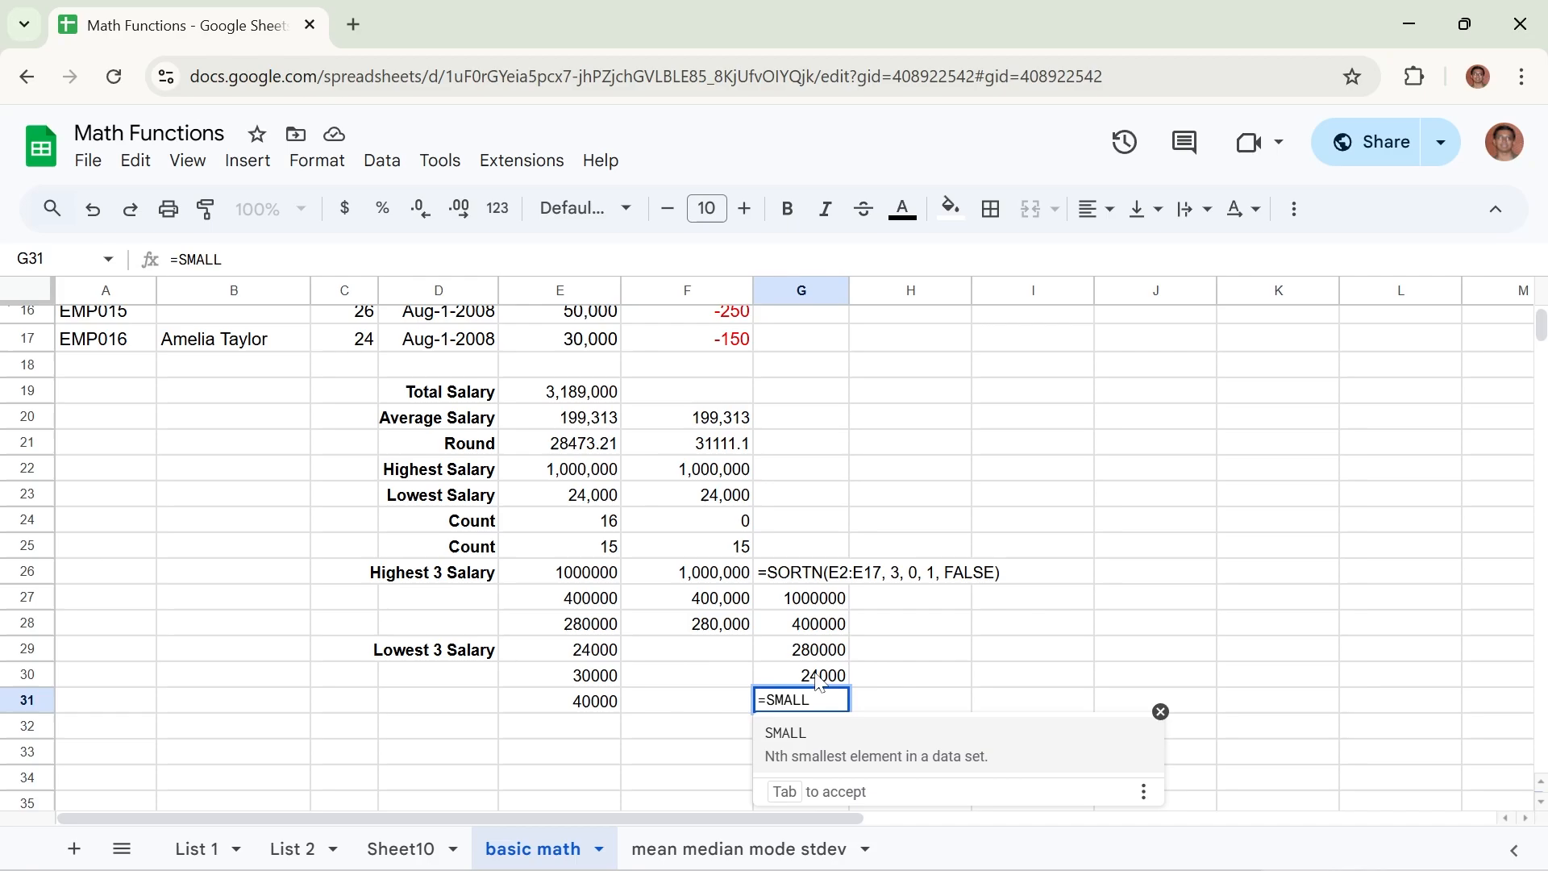
type("(")
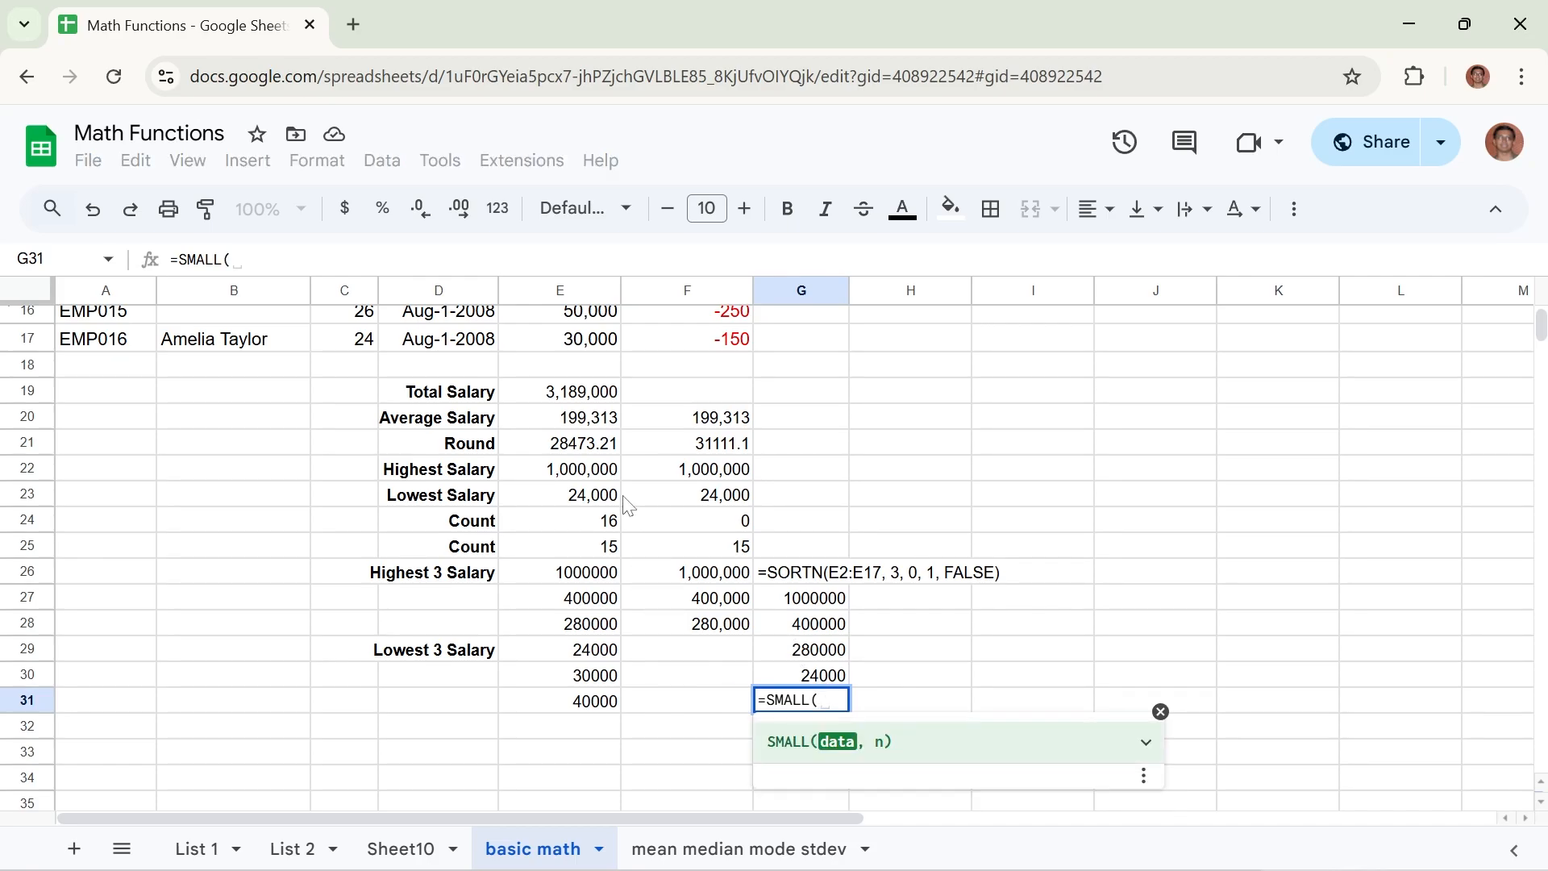
mouse_move(559, 338)
left_mouse_down()
mouse_move(563, 301)
mouse_move(555, 372)
mouse_move(556, 352)
left_mouse_up()
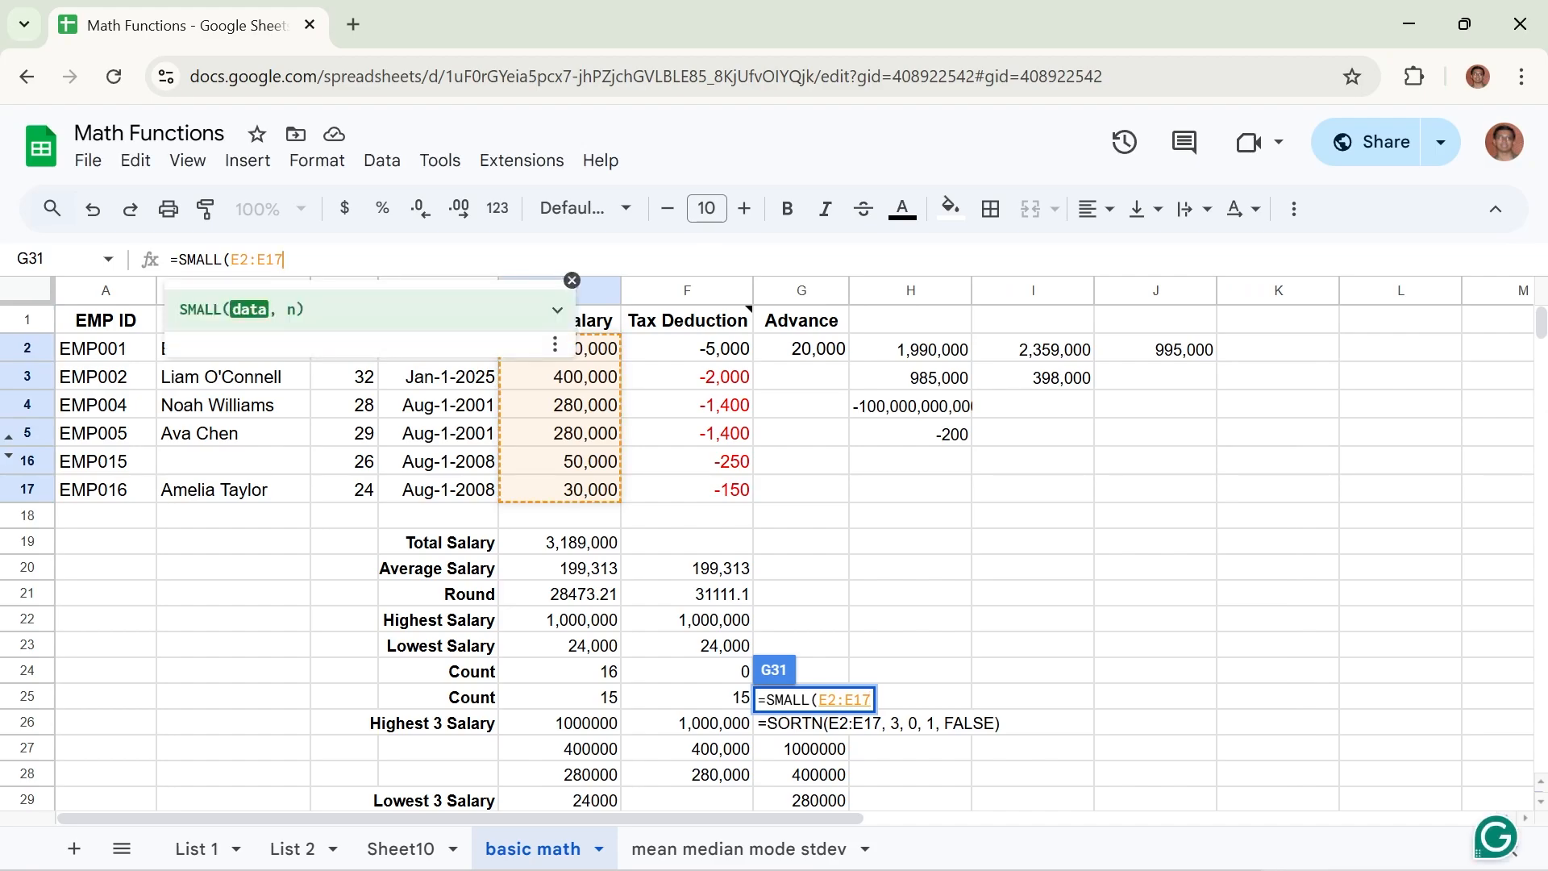
type(", 2")
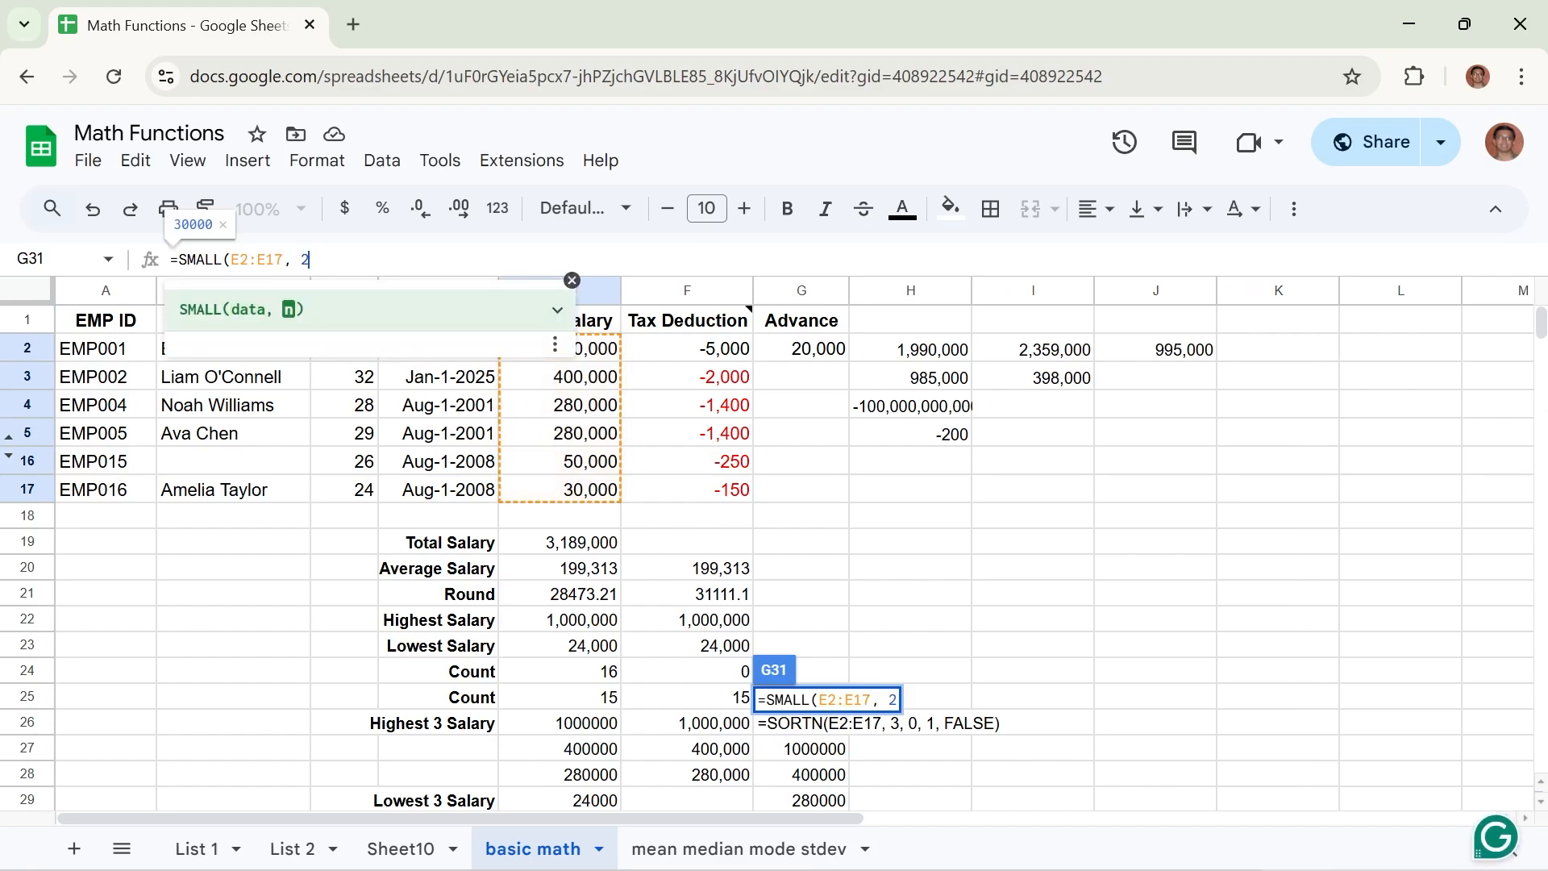
type(")")
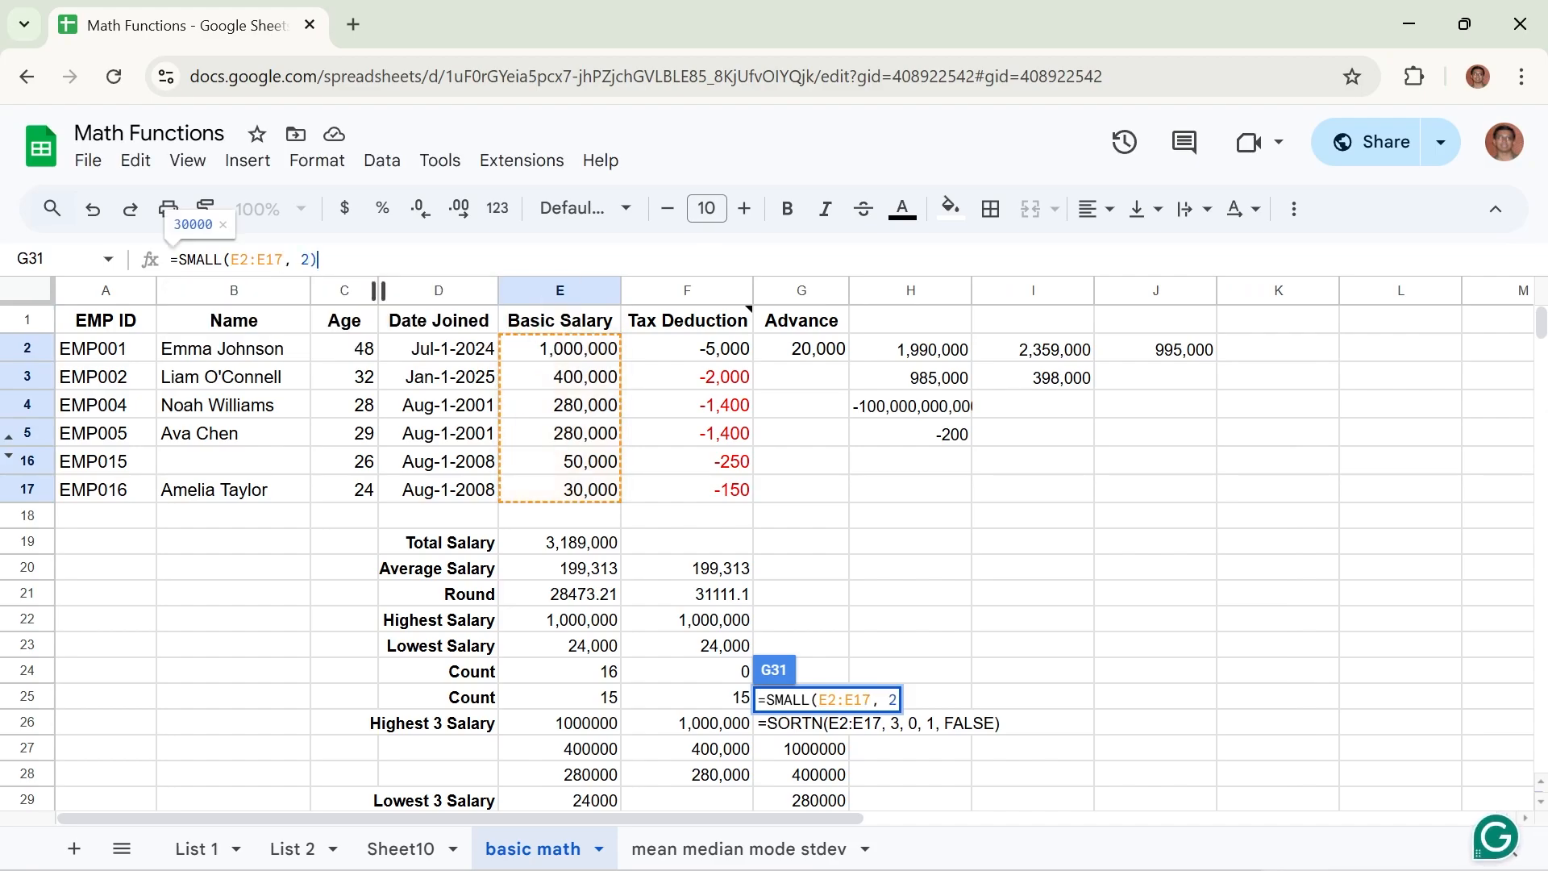
key("Return")
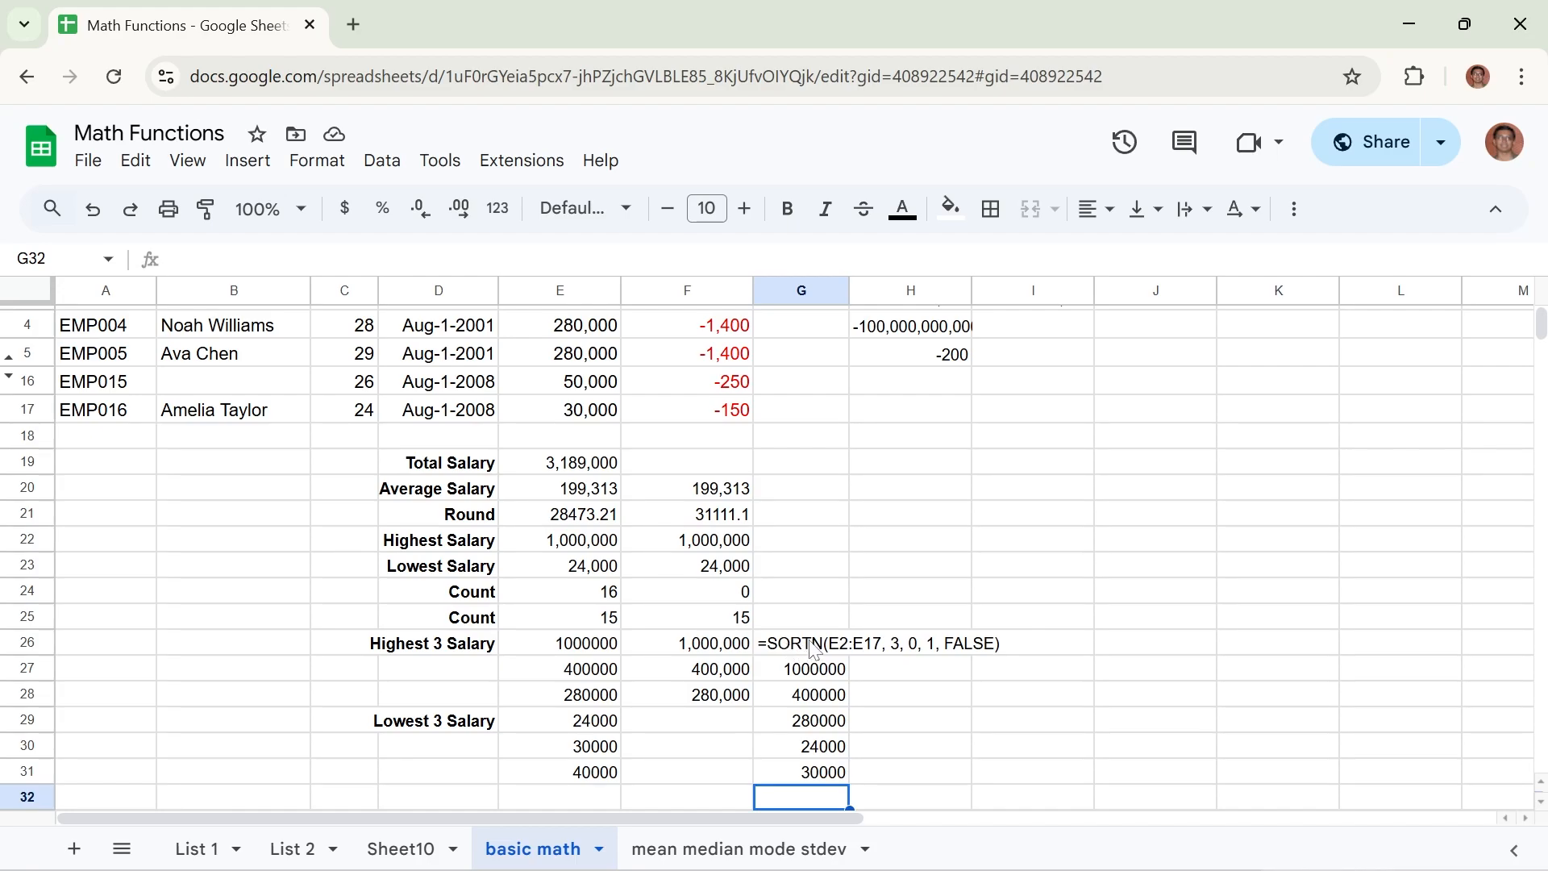
Examine the SORTN formula text in cell G26, going through its range, item count and sort order arguments.
left_click(968, 694)
left_click(769, 649)
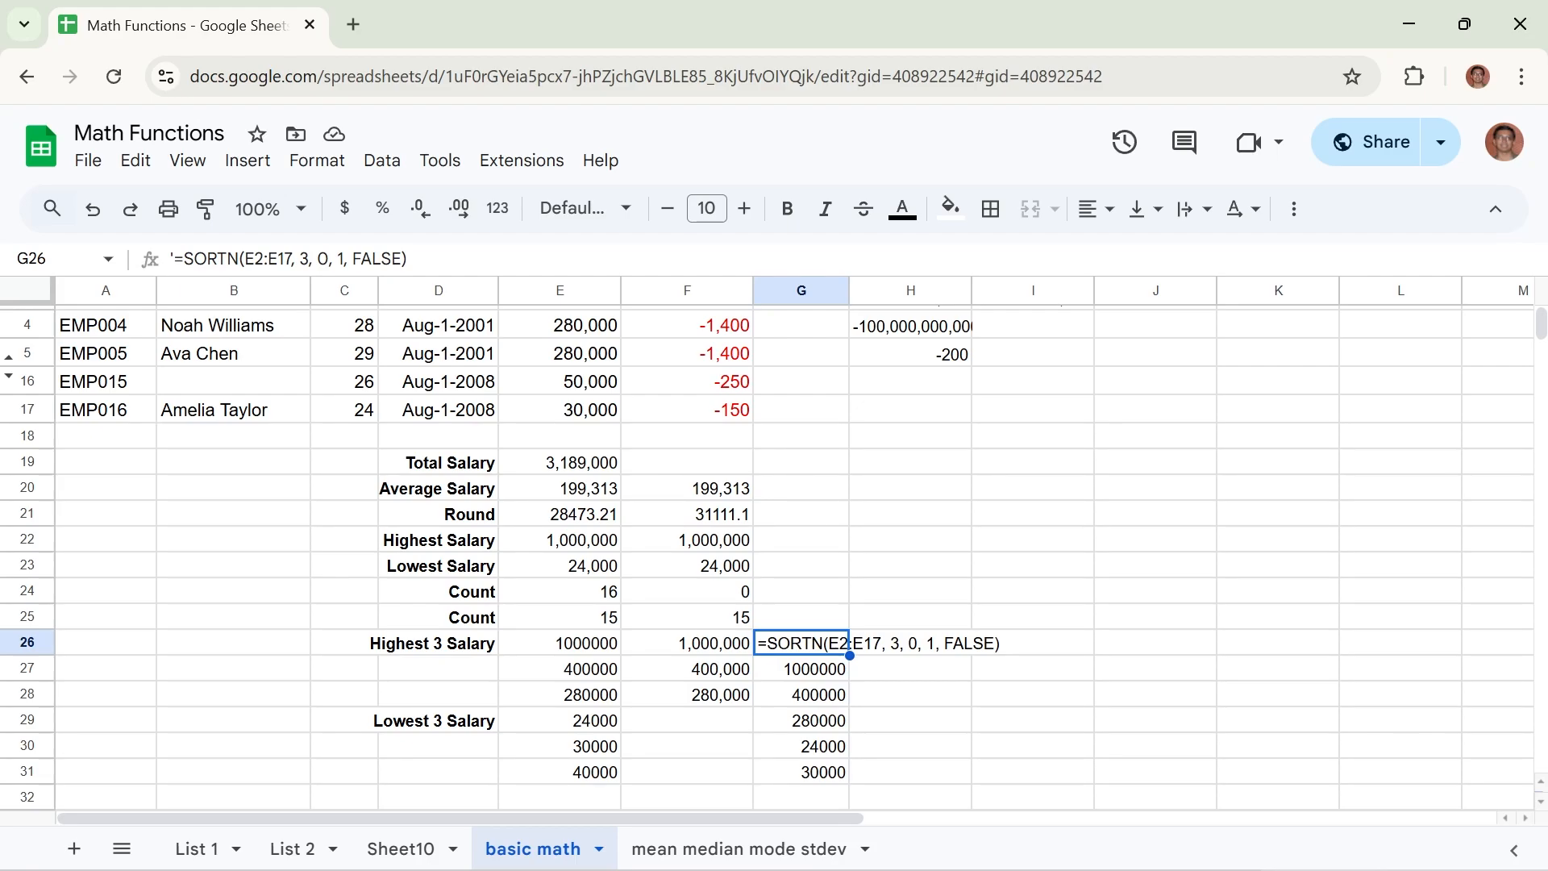
double_click(850, 643)
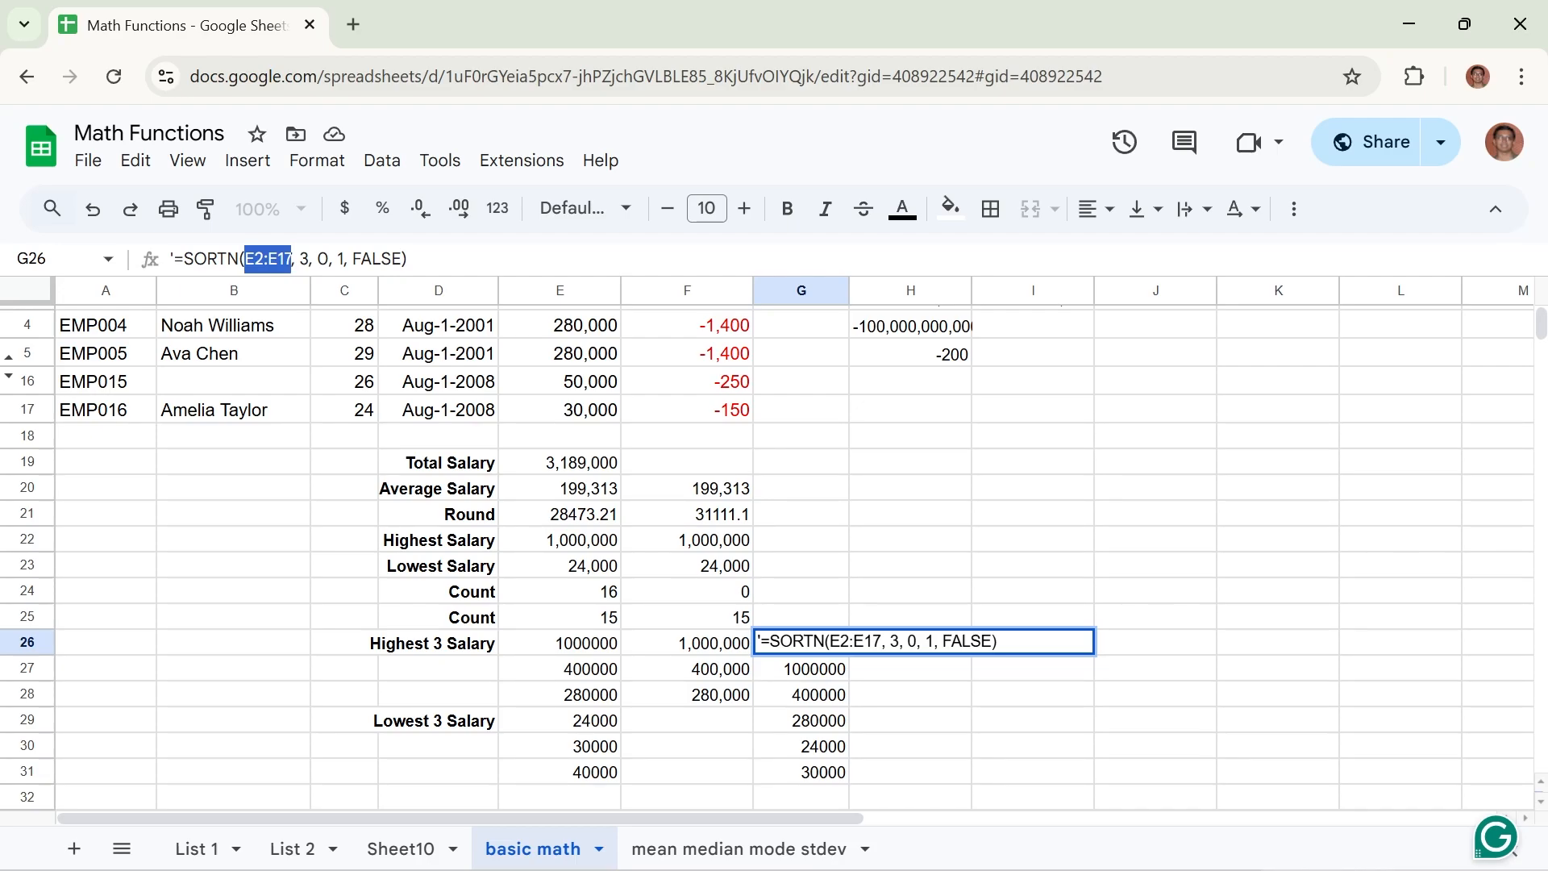
double_click(304, 259)
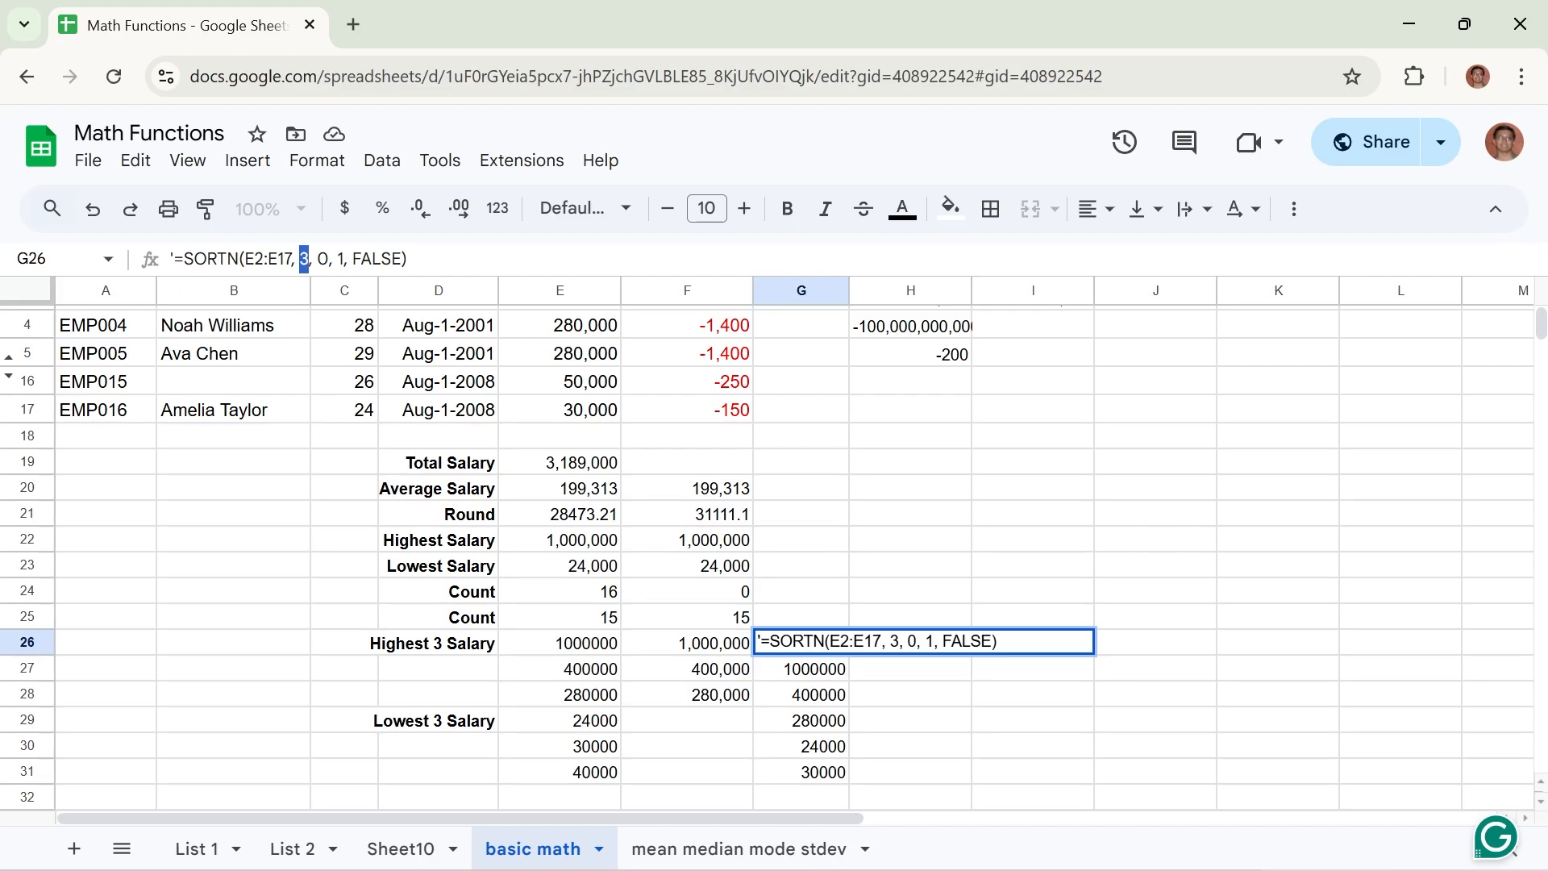
left_click_drag(402, 259, 352, 259)
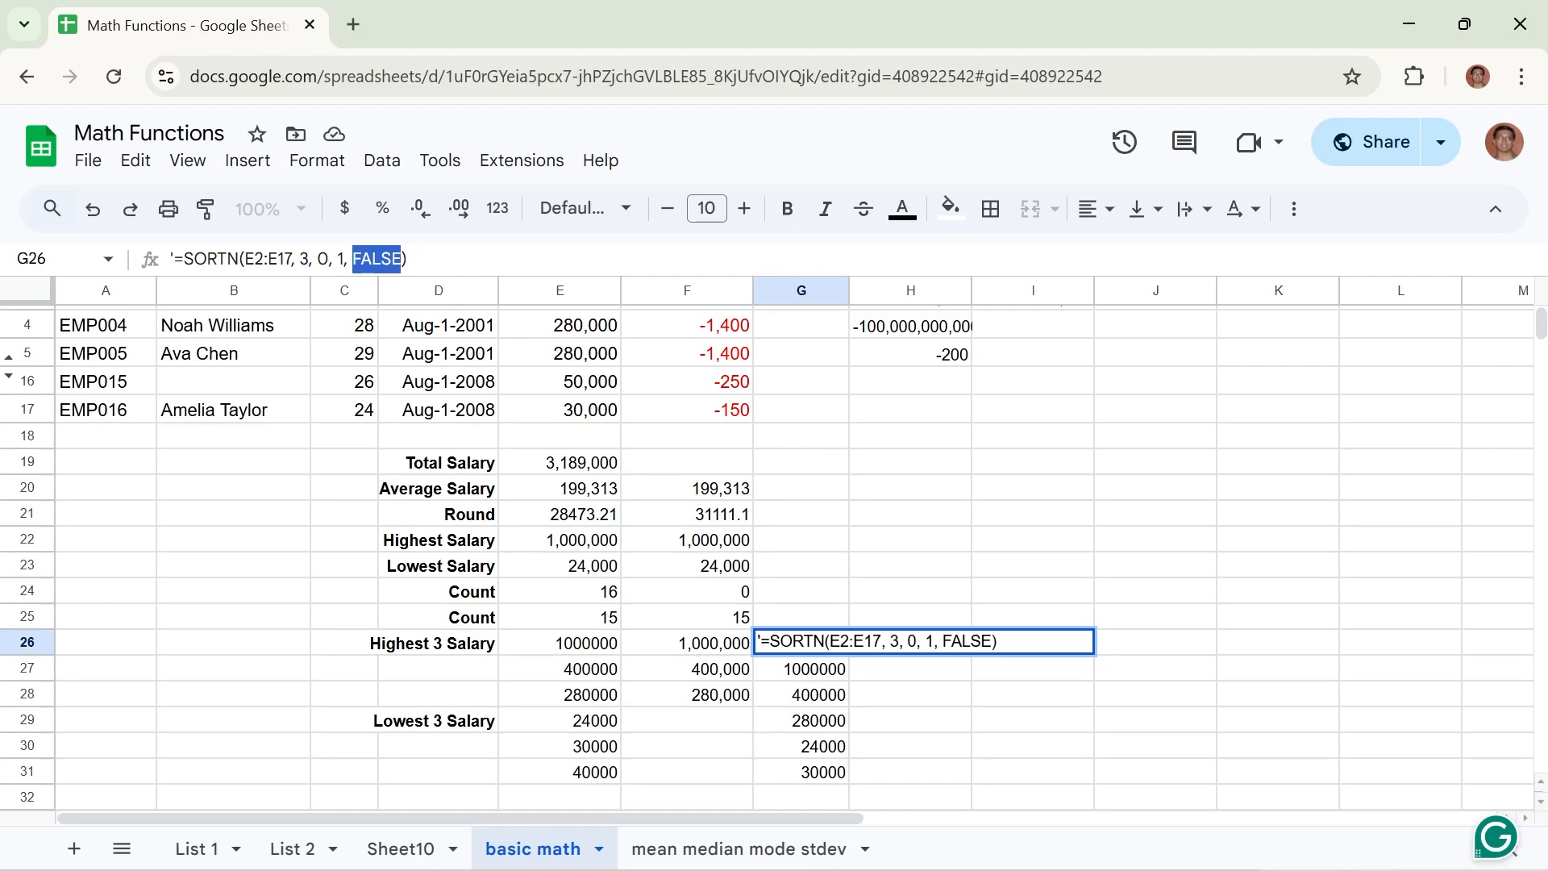
left_click(409, 259)
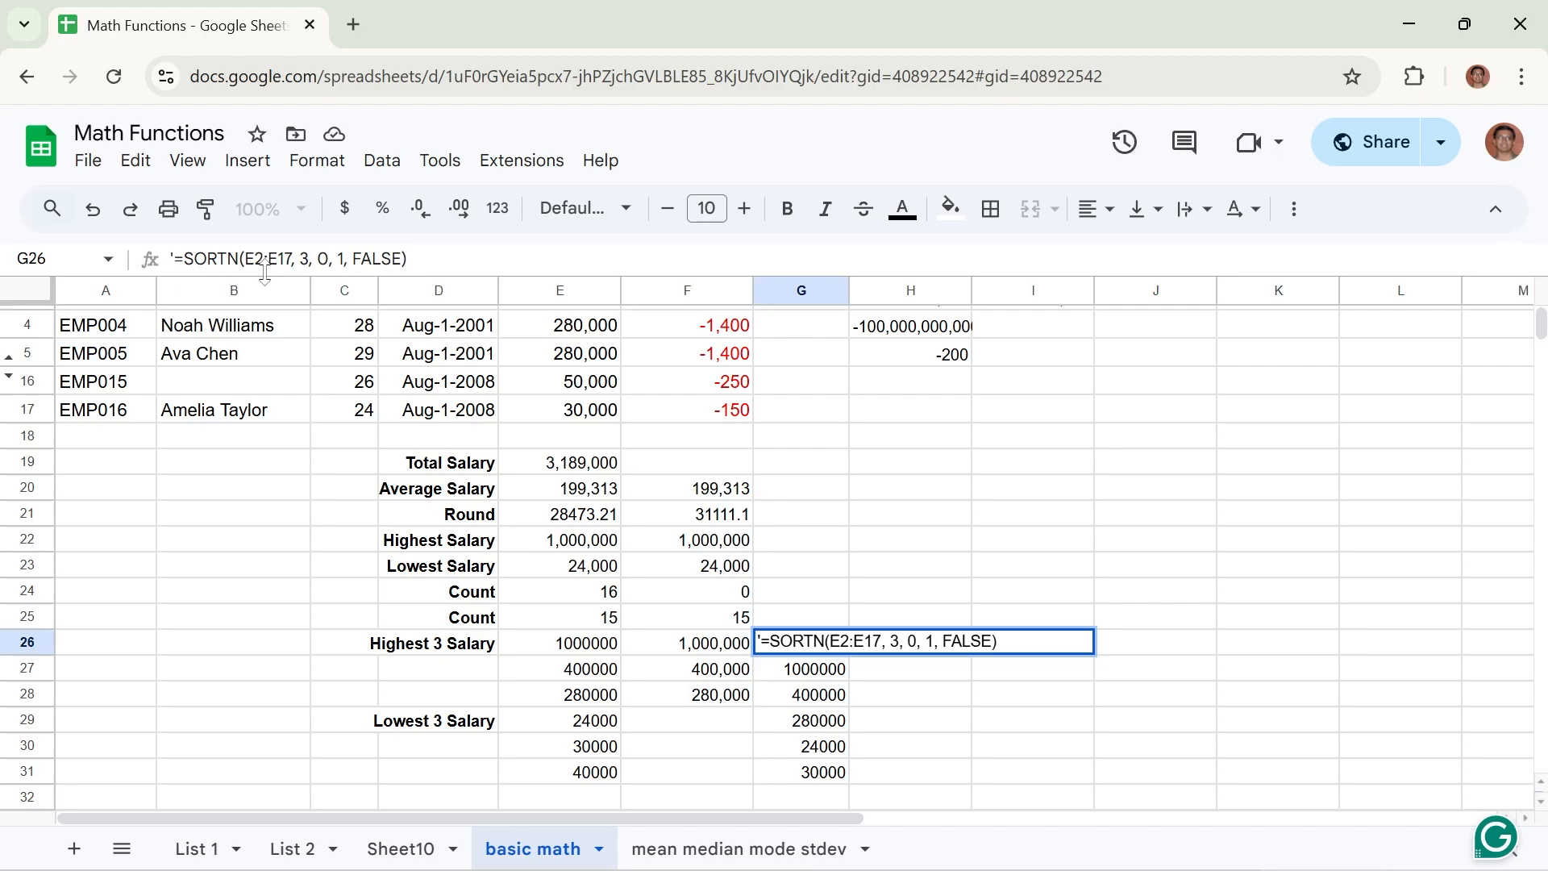